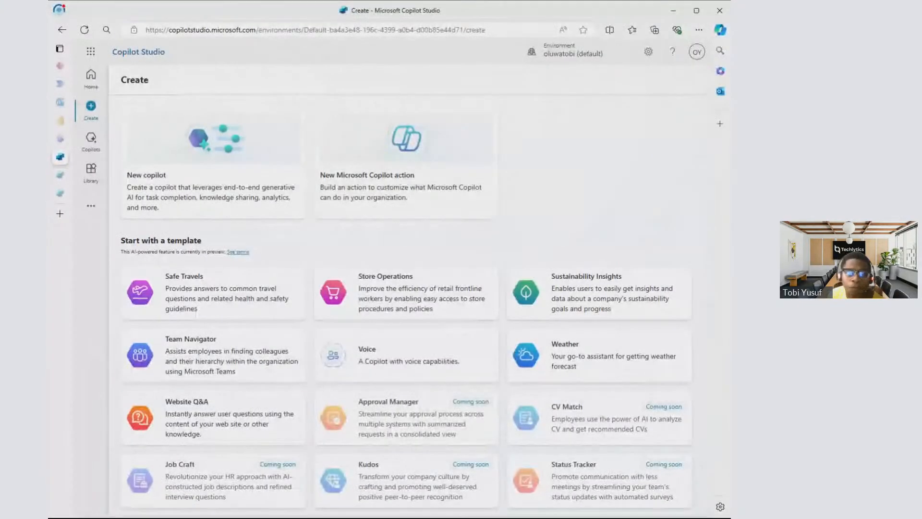
- Look through the open Power Apps, Power Automate, Power BI, Power Pages and Copilot Studio portals
left_click(60, 66)
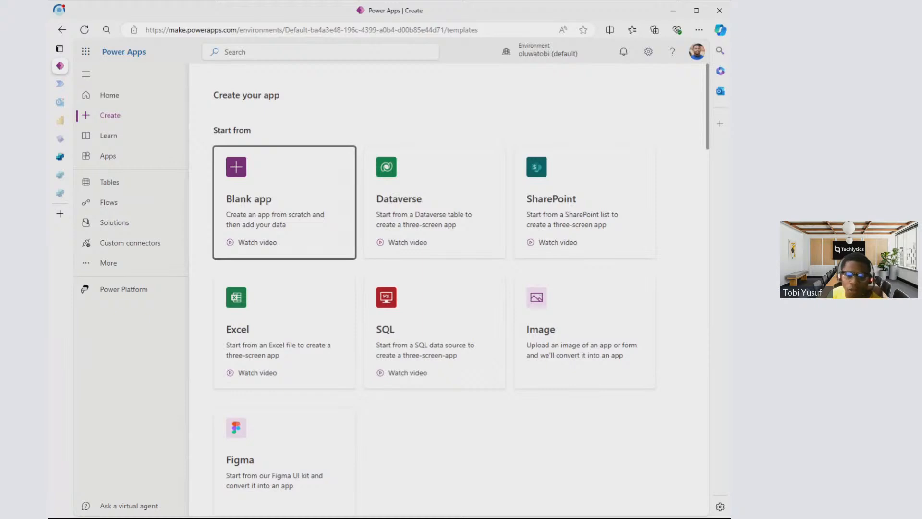
left_click(409, 510)
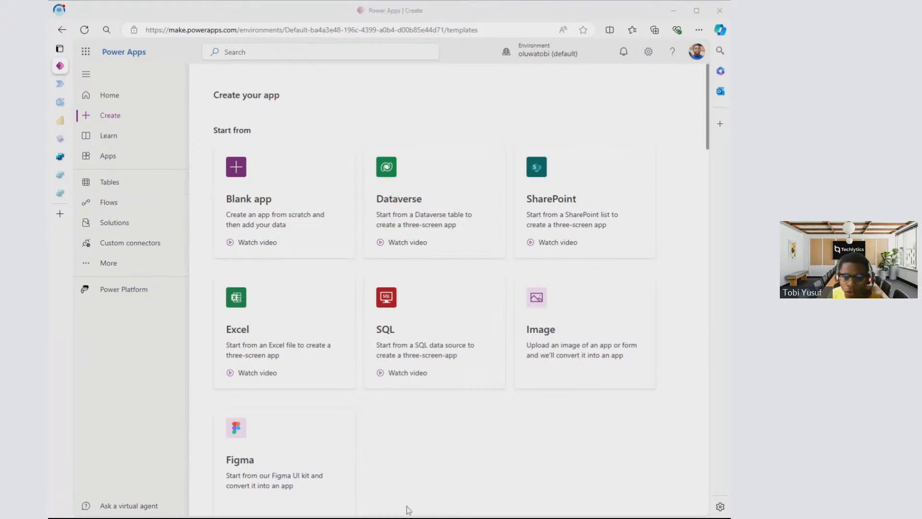
left_click(518, 5)
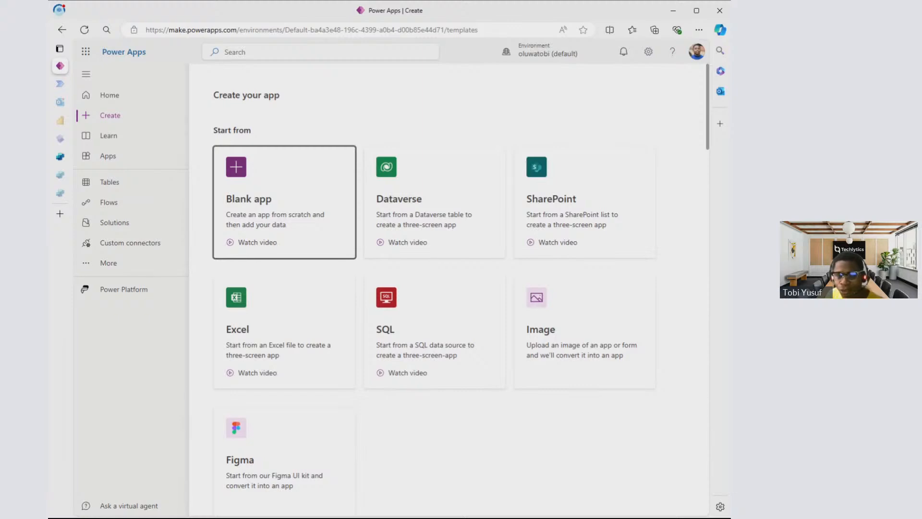
left_click(60, 84)
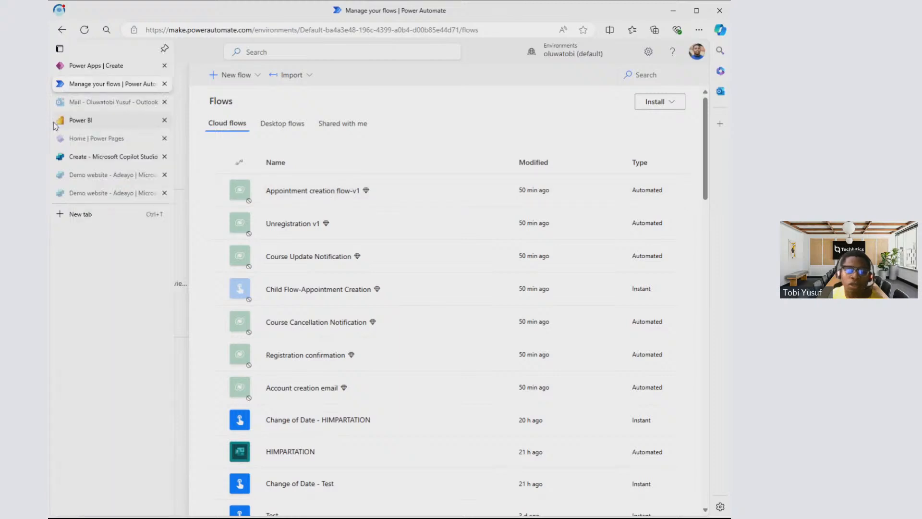
left_click(72, 121)
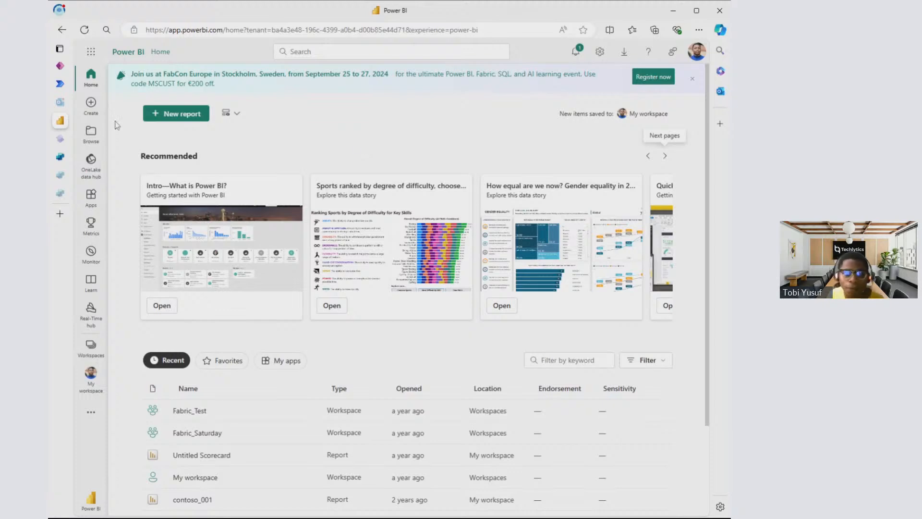
left_click(63, 141)
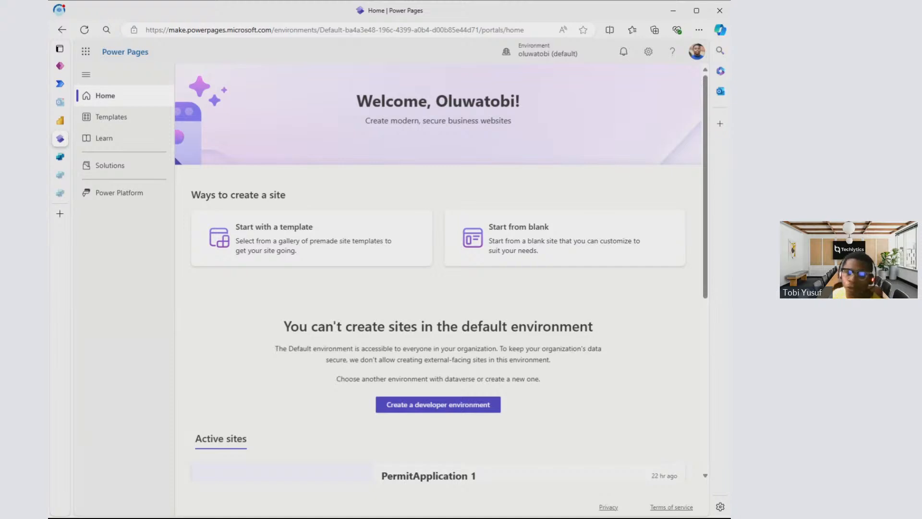
left_click(60, 156)
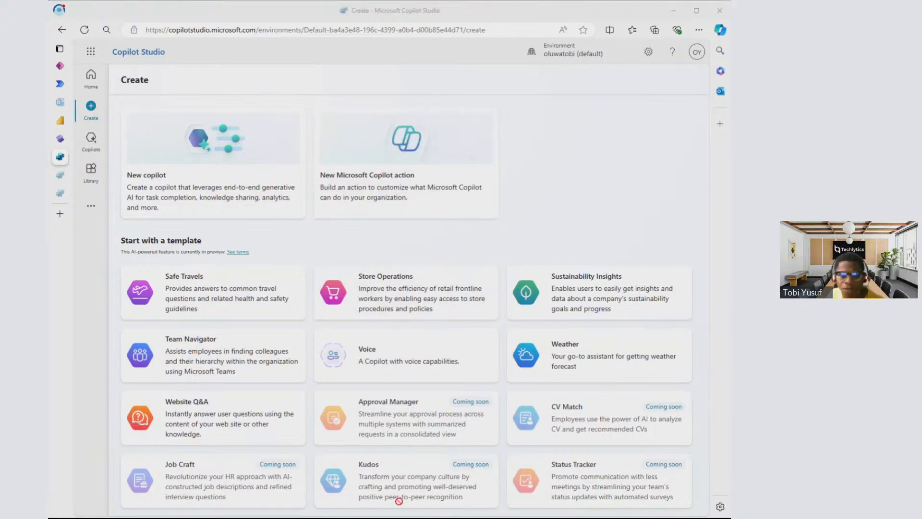
left_click(304, 13)
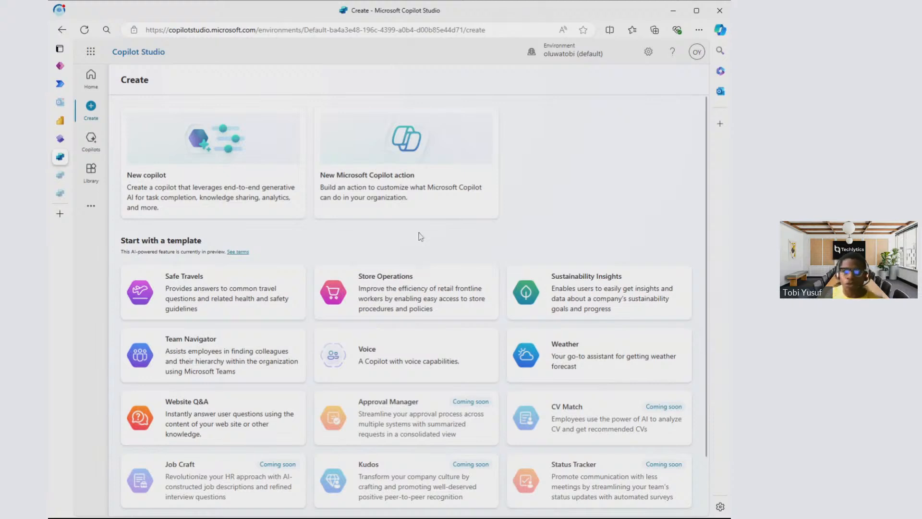
- Switch to the browser window with Microsoft 365 and load office.com in a new tab
left_click(44, 58)
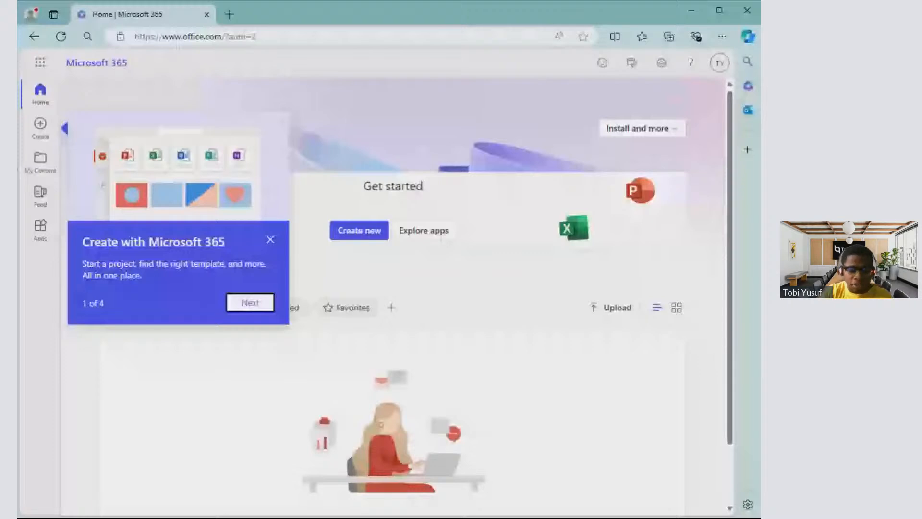
key("ctrl+t")
type("office.com")
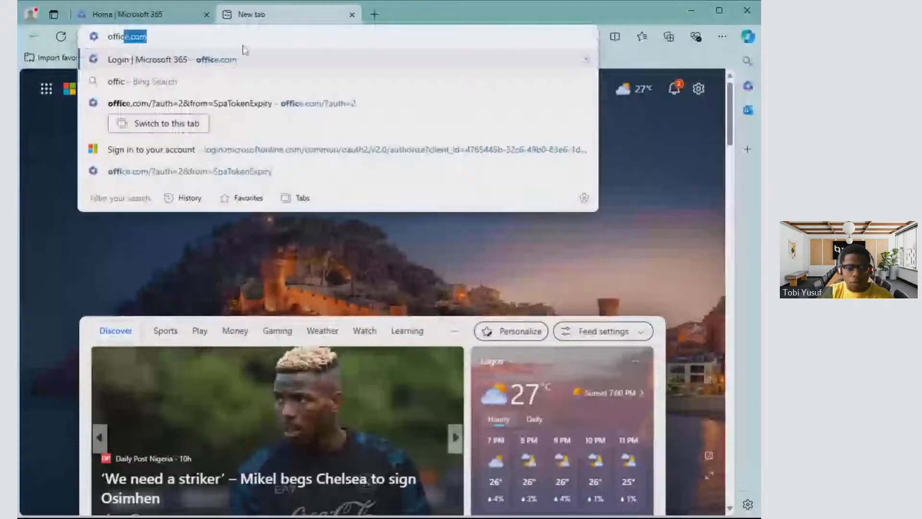
key("Return")
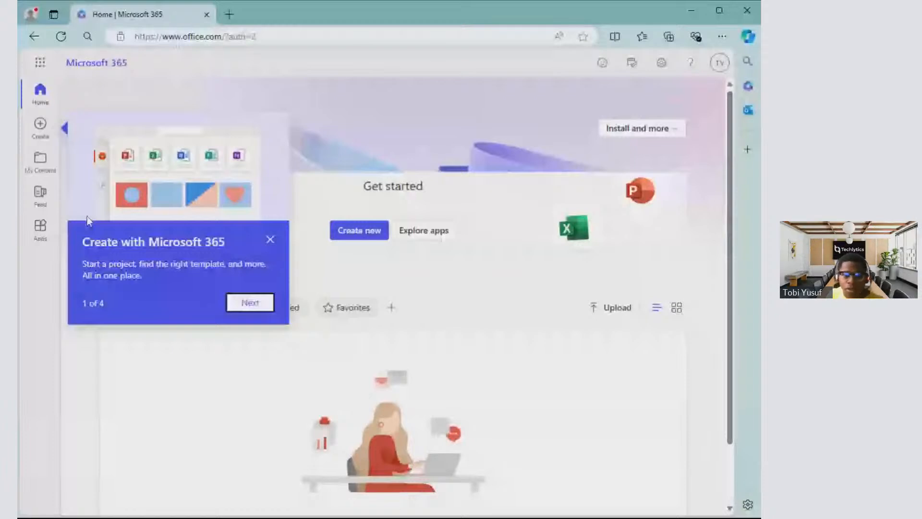
- Step through the Microsoft 365 welcome tour to its end and open the Apps page
left_click(250, 307)
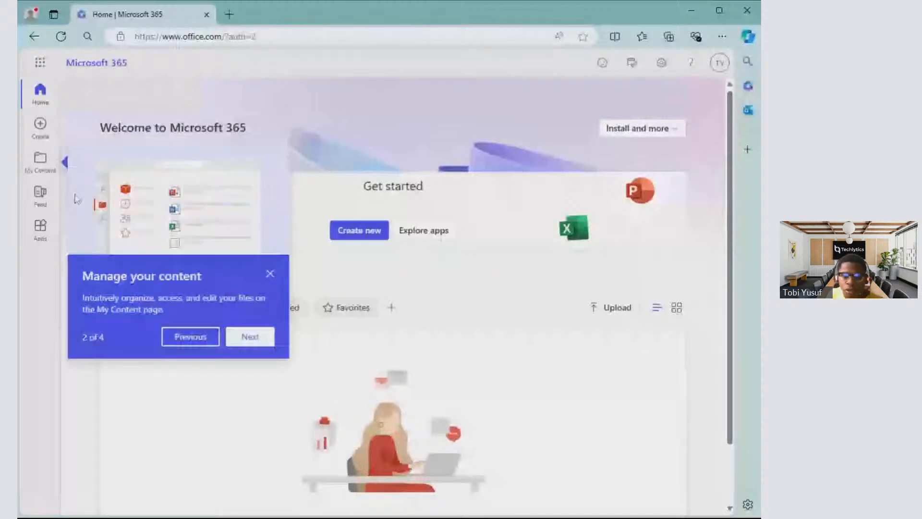
left_click(248, 336)
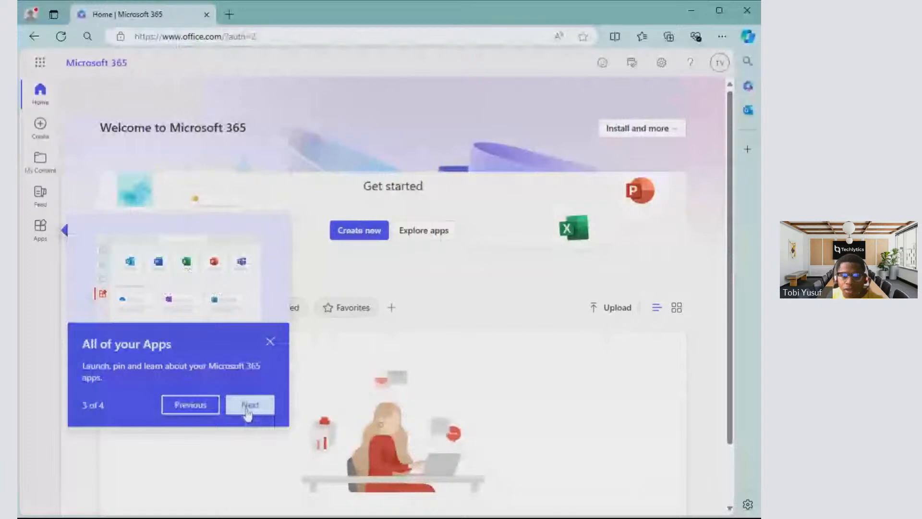
left_click(249, 408)
left_click(539, 293)
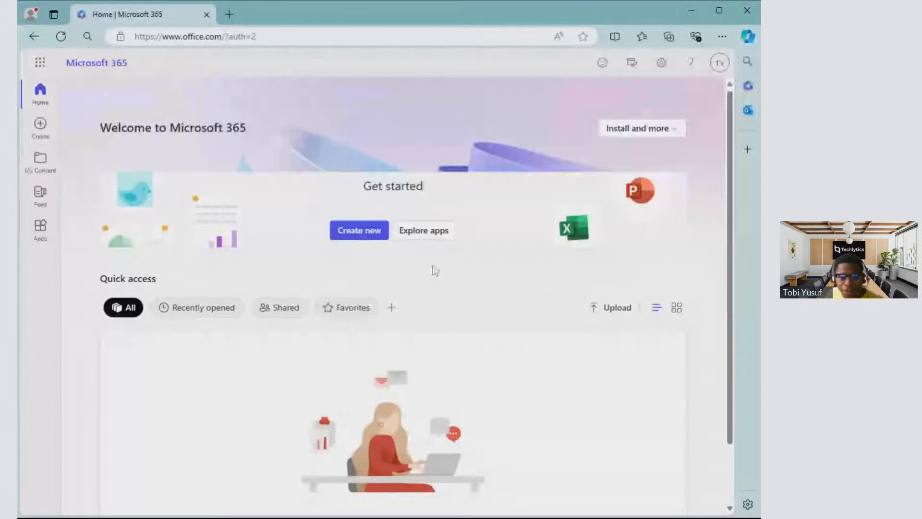
left_click(37, 238)
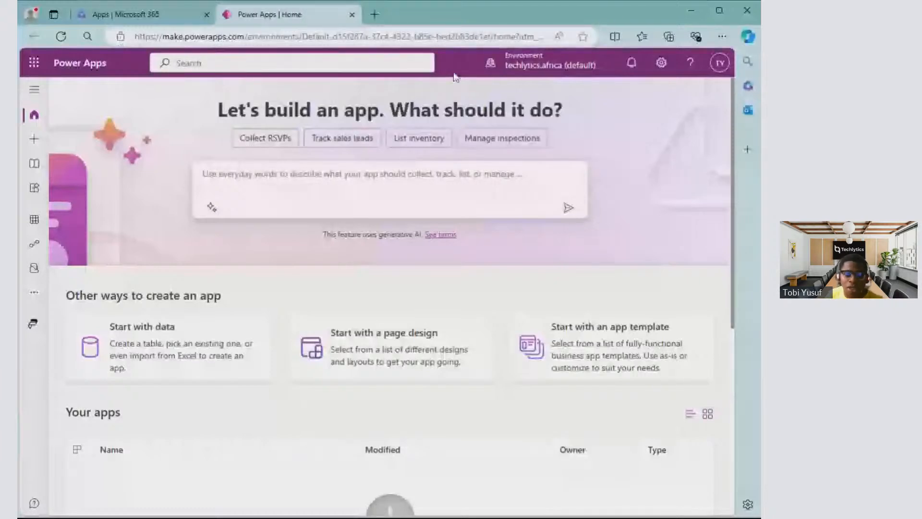
- Open make.powerapps.com in a new browser tab and collapse its side navigation
left_click(378, 18)
type("make.powerapps.com")
key("Return")
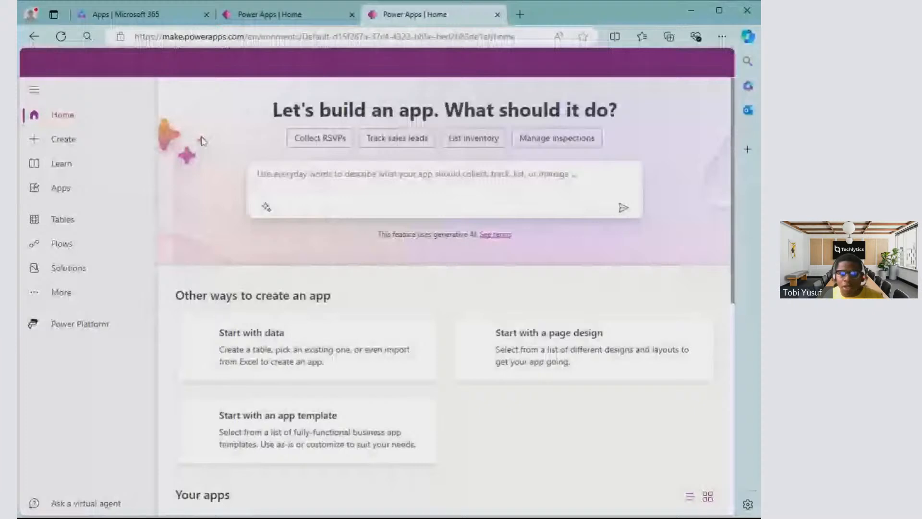
left_click(34, 91)
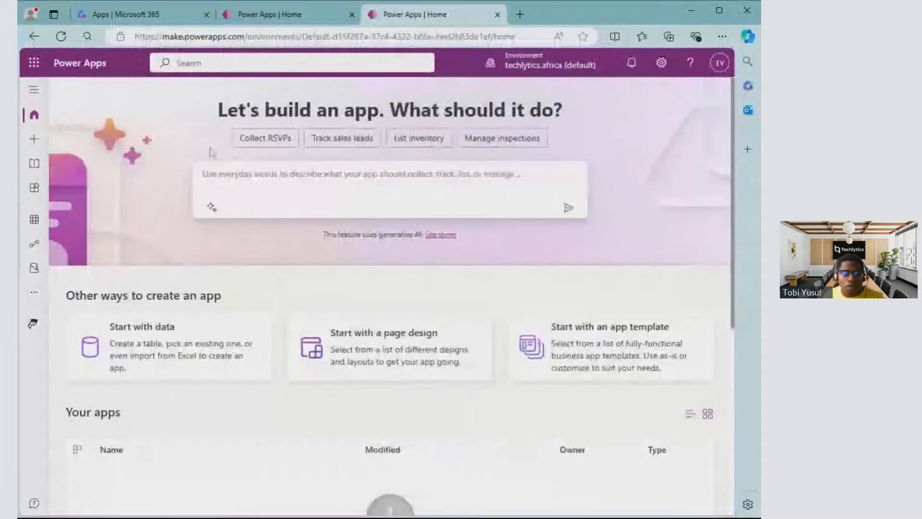
- Expand the side navigation in the first Power Apps tab, and check the Power Platform entries in the Microsoft 365 All apps list
left_click(313, 19)
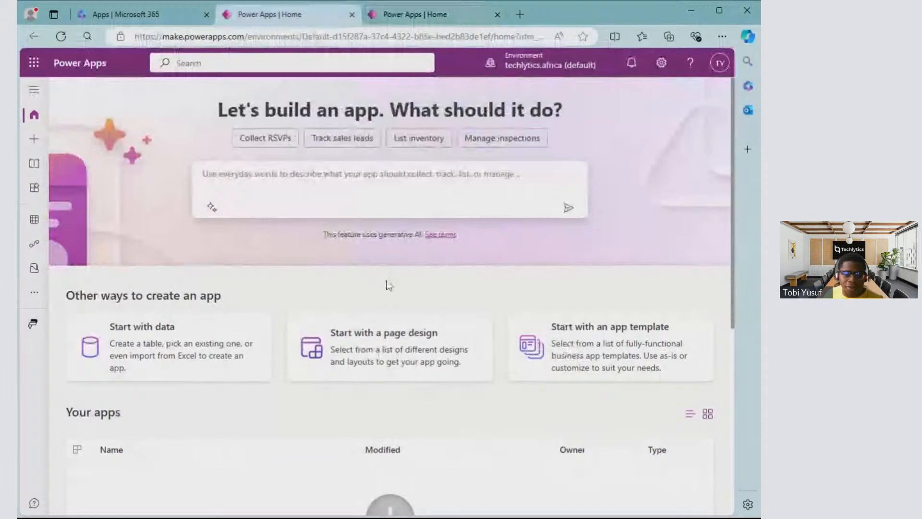
left_click(34, 91)
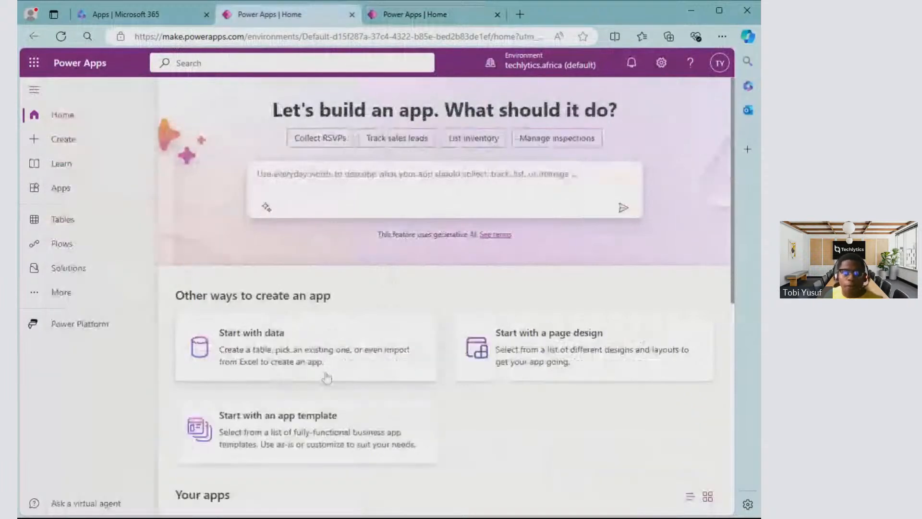
left_click(134, 14)
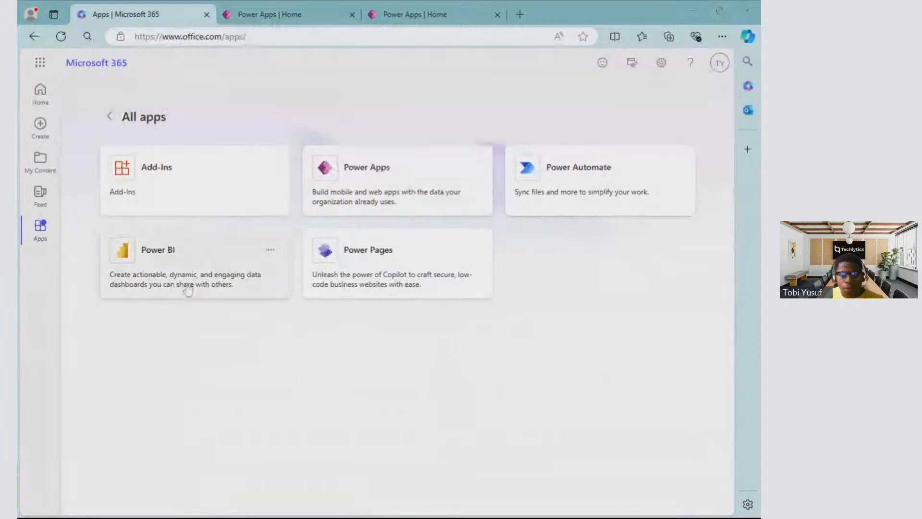
left_click(294, 17)
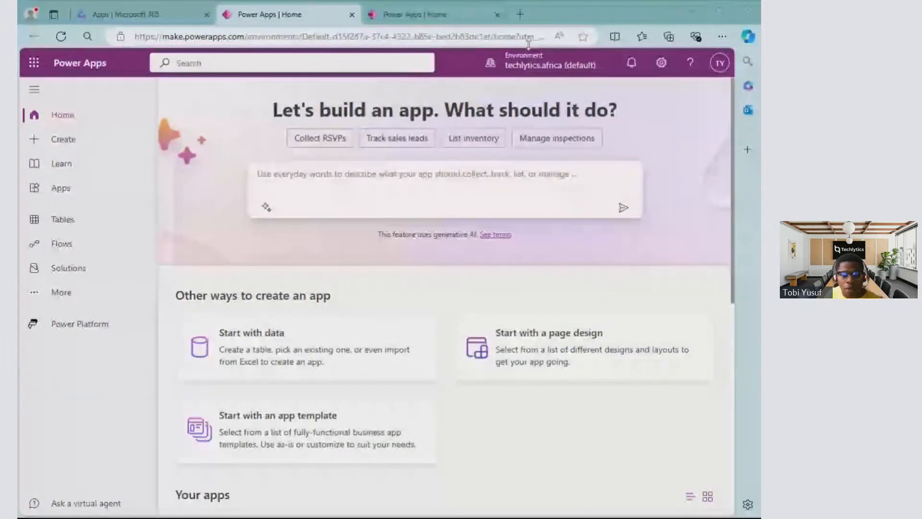
- Examine the Power Apps home page, including the other ways to create an app, Your apps and the learning modules
left_click(413, 485)
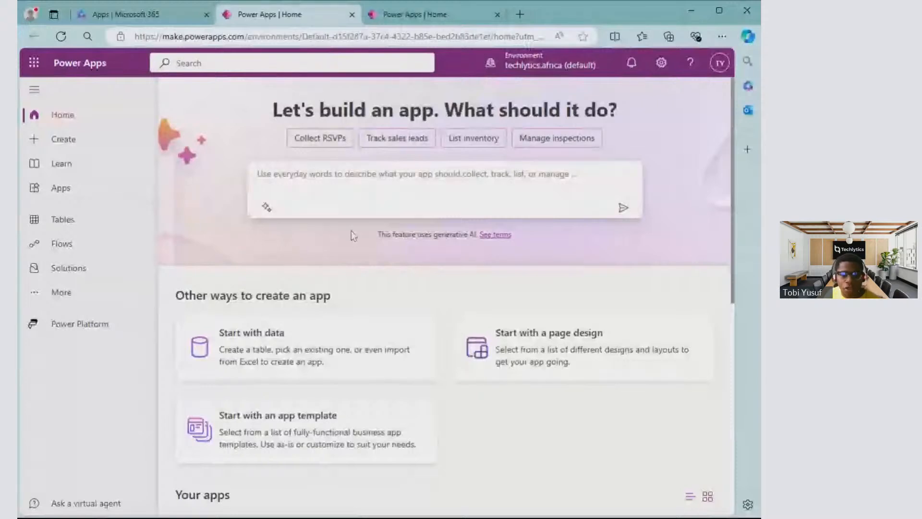
scroll(353, 235, "down", 2)
scroll(343, 363, "down", 2)
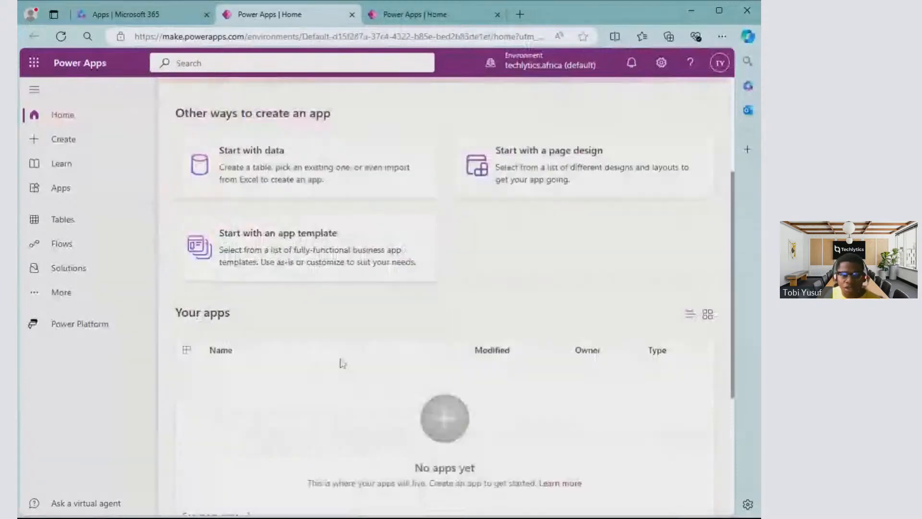
scroll(342, 363, "down", 3)
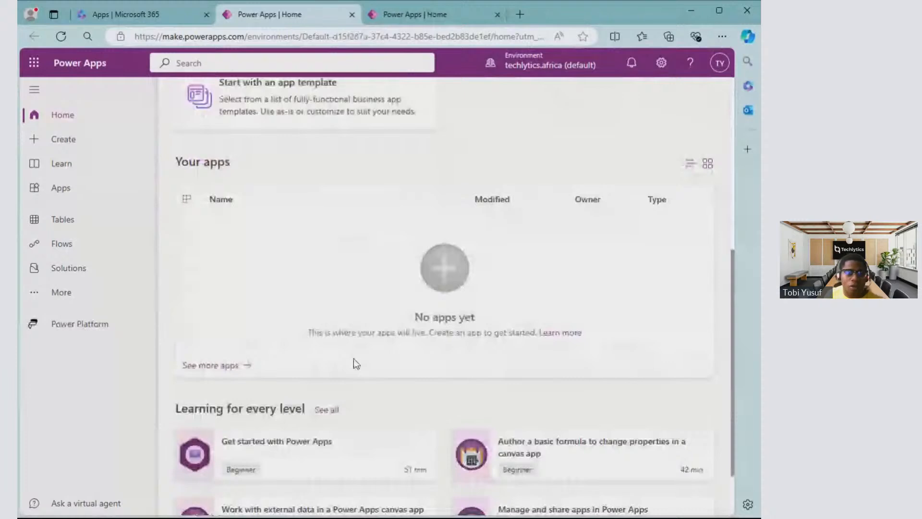
scroll(354, 364, "down", 2)
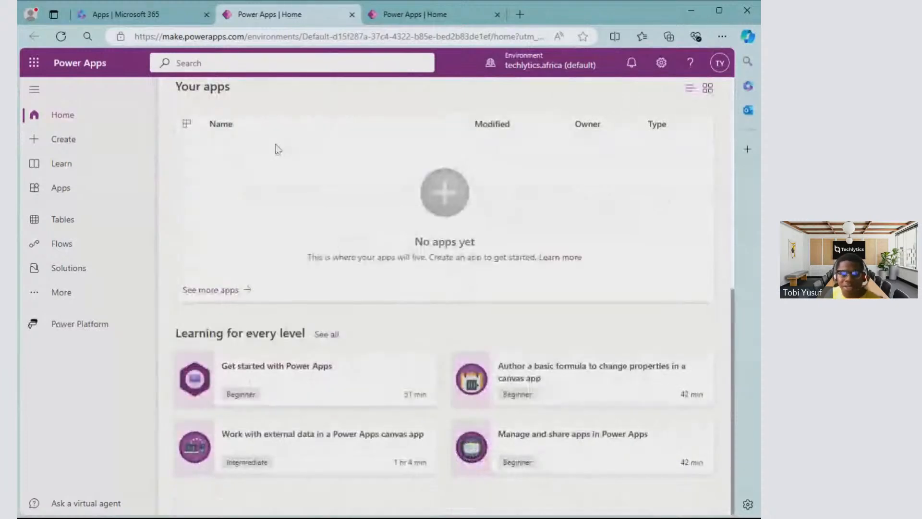
scroll(276, 149, "up", 10)
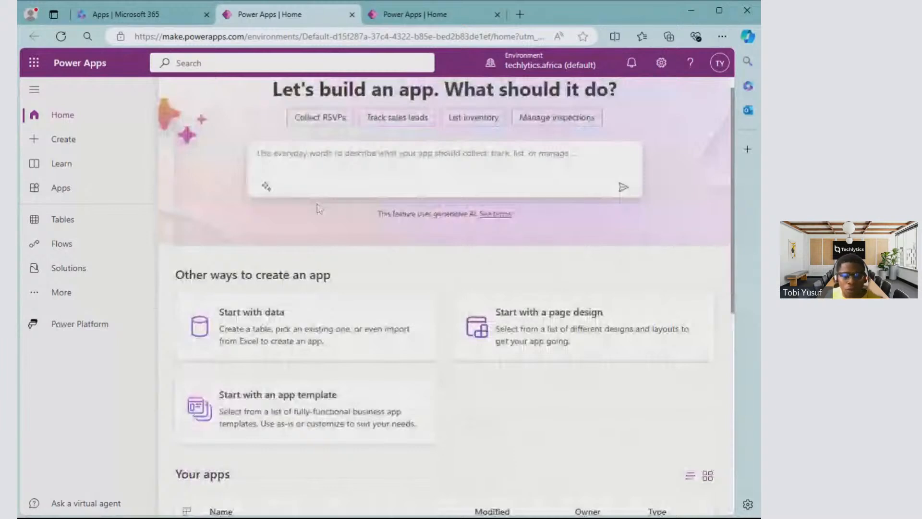
- Open the Power Apps Create page and examine its data-source starting points, Do more with your apps options and app templates
left_click(64, 140)
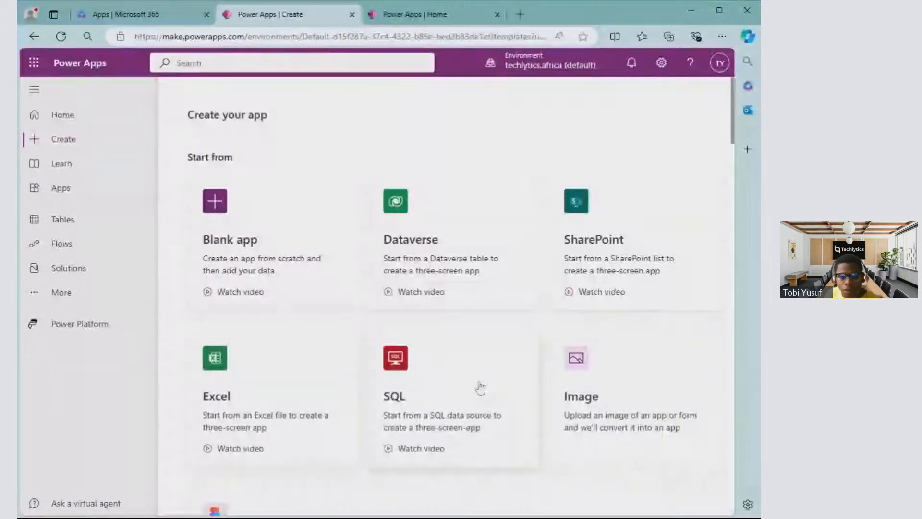
scroll(610, 263, "down", 3)
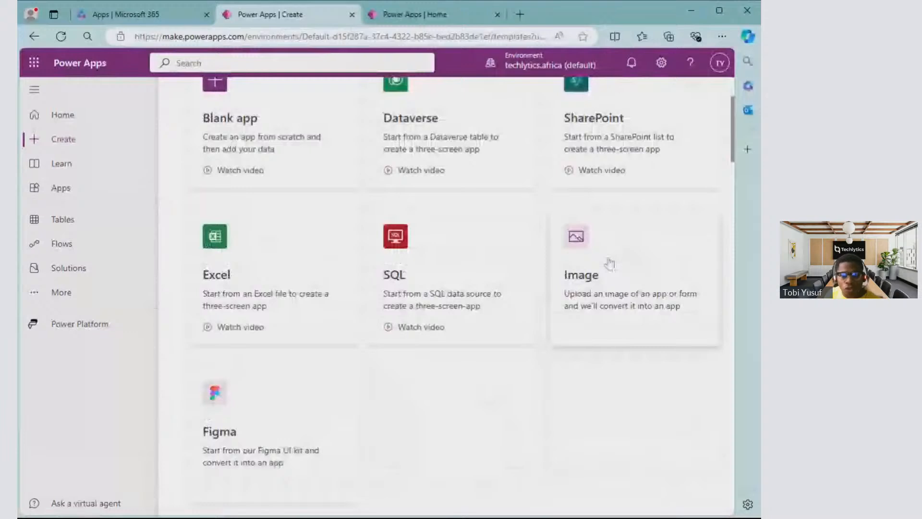
scroll(610, 263, "down", 5)
scroll(286, 361, "down", 4)
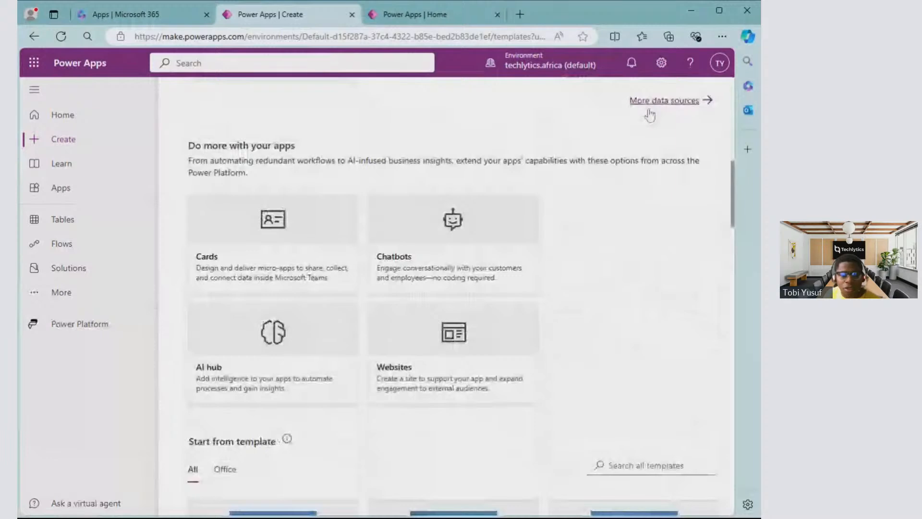
scroll(344, 212, "down", 2)
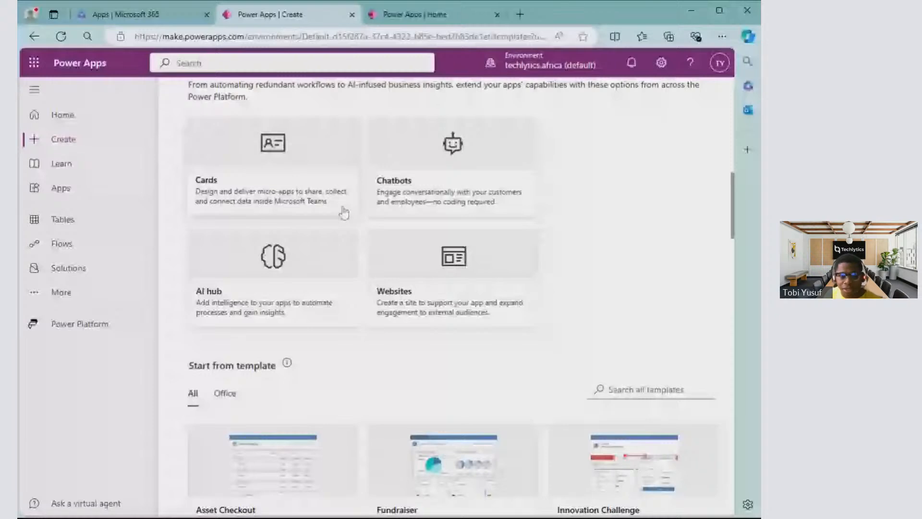
scroll(344, 213, "up", 1)
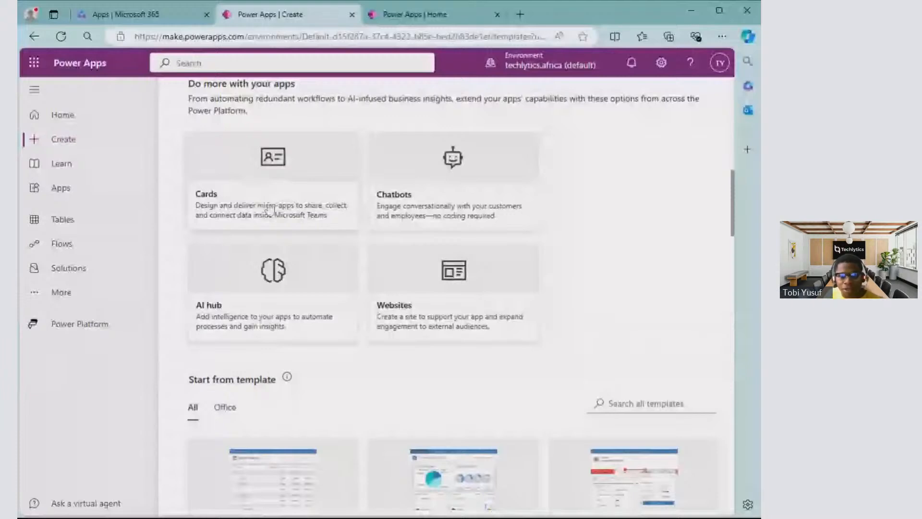
scroll(261, 197, "down", 5)
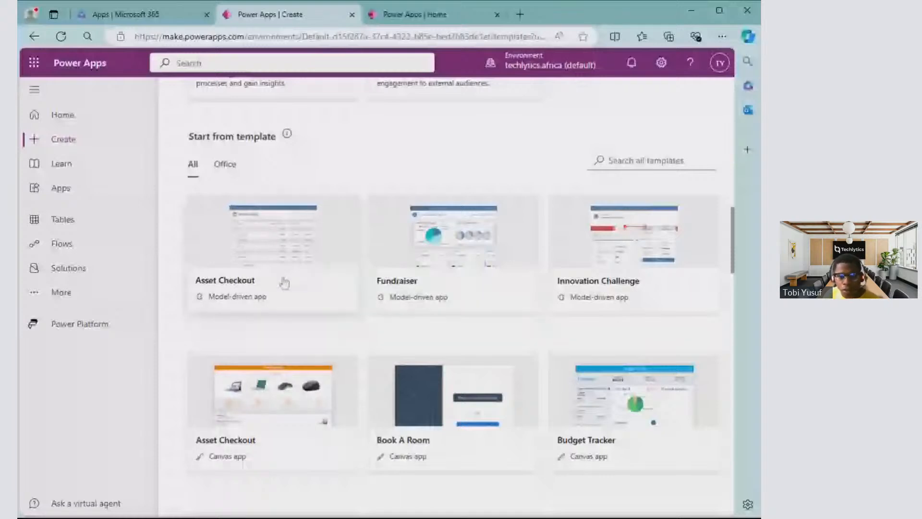
scroll(531, 318, "down", 3)
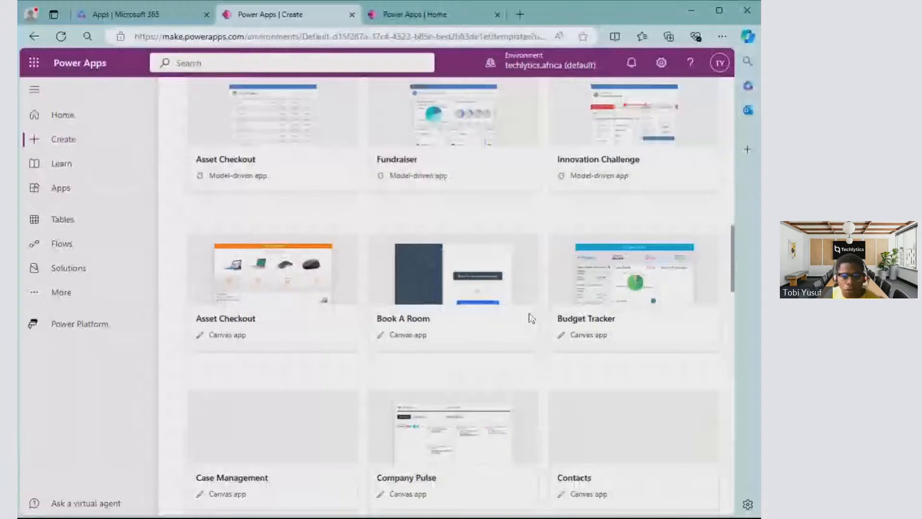
scroll(531, 318, "down", 5)
scroll(539, 314, "down", 8)
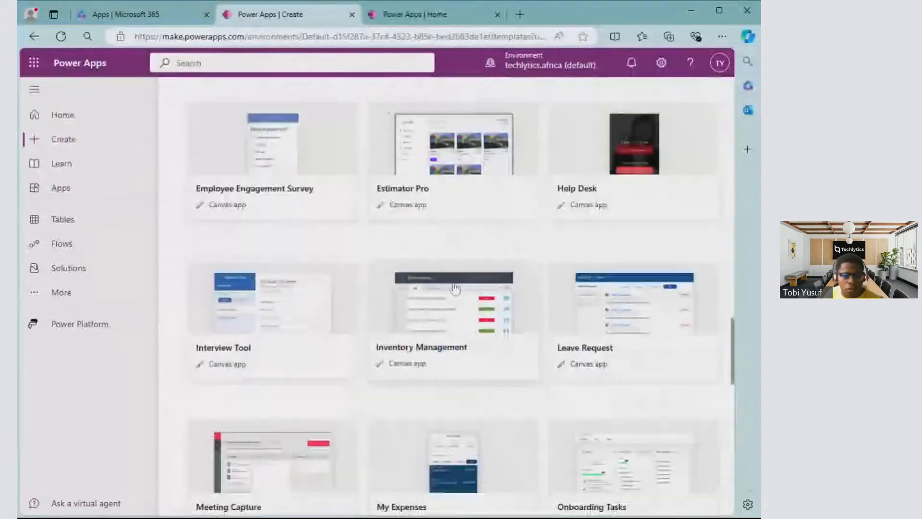
scroll(349, 275, "down", 1)
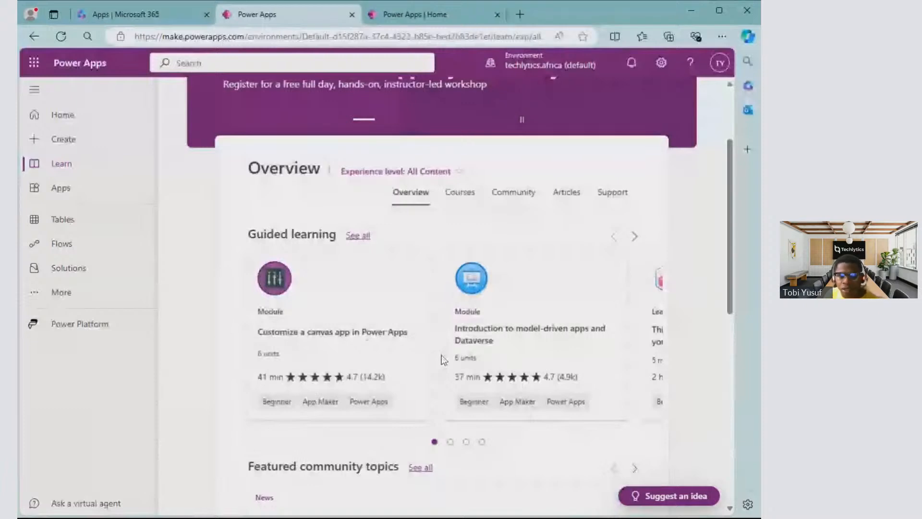
- Review the guided learning and community topics on the Learn page, and open the Apps page to check its New app options
scroll(442, 357, "down", 3)
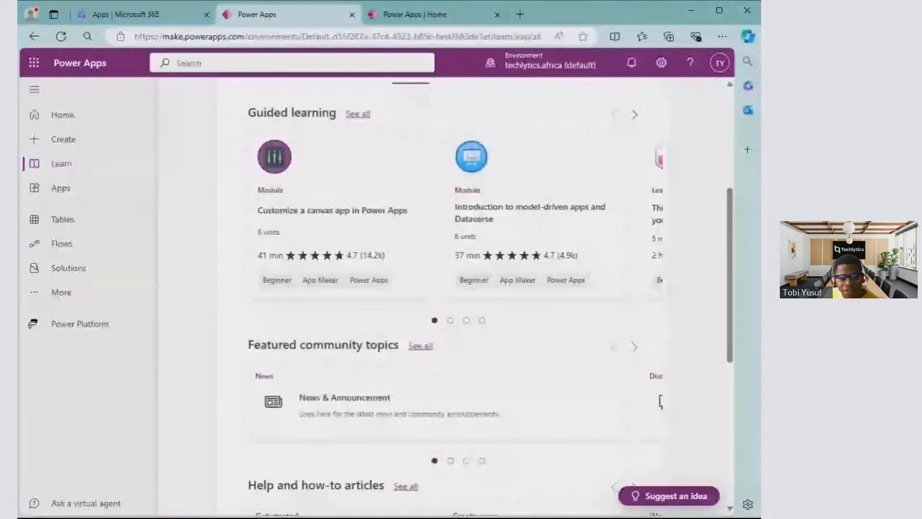
left_click(88, 193)
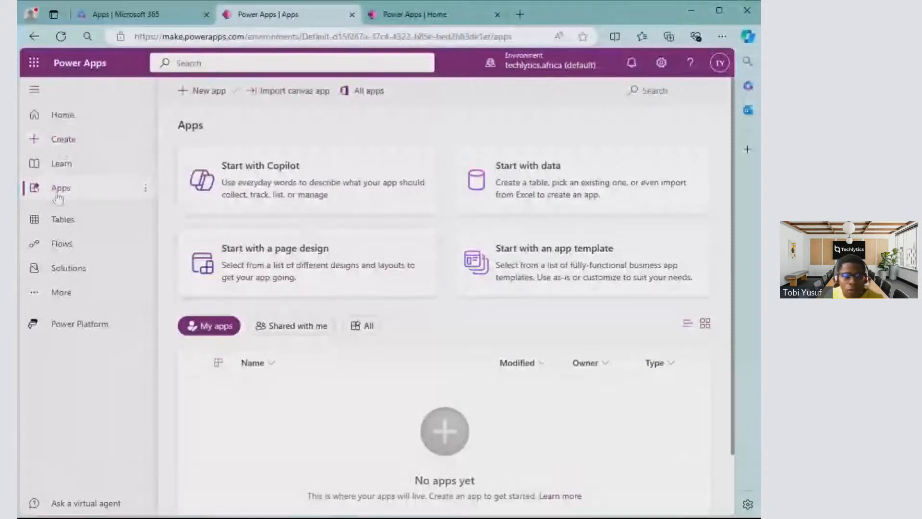
left_click(227, 97)
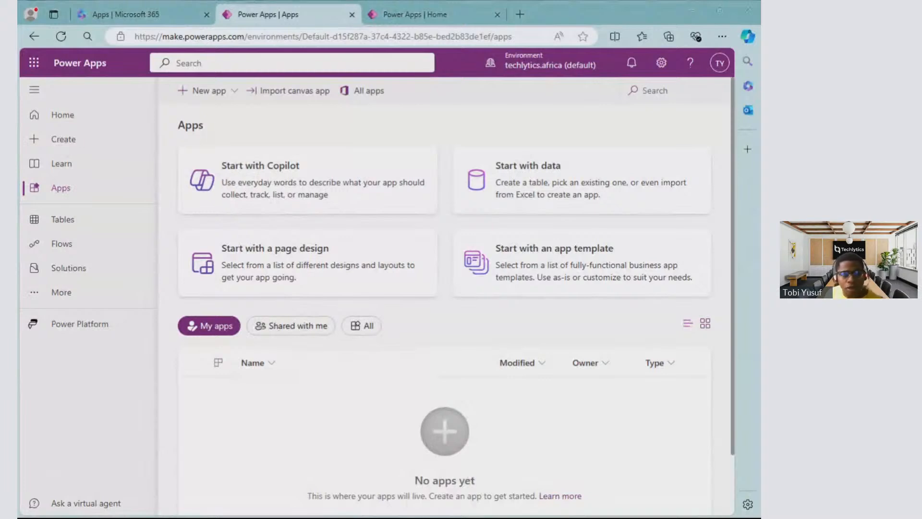
left_click(453, 334)
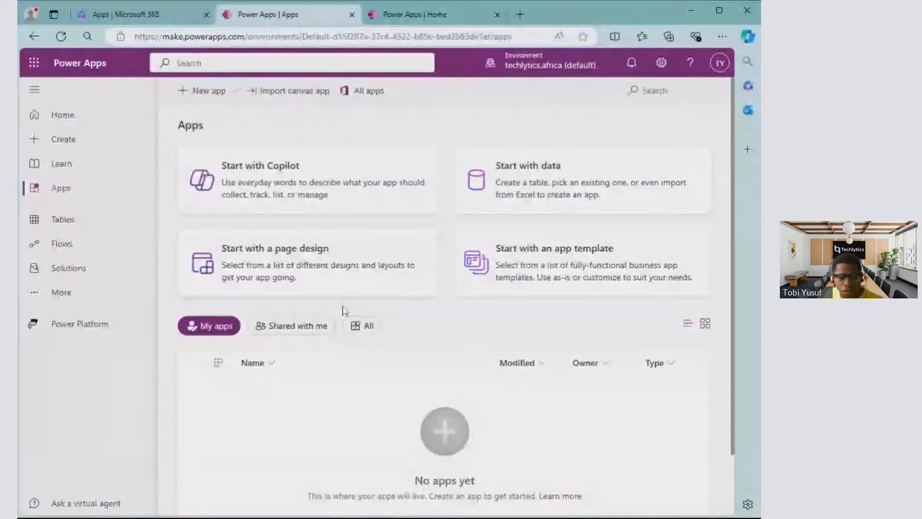
- View the app list under the Shared with me, All and My apps filters, ending on Shared with me
left_click(330, 327)
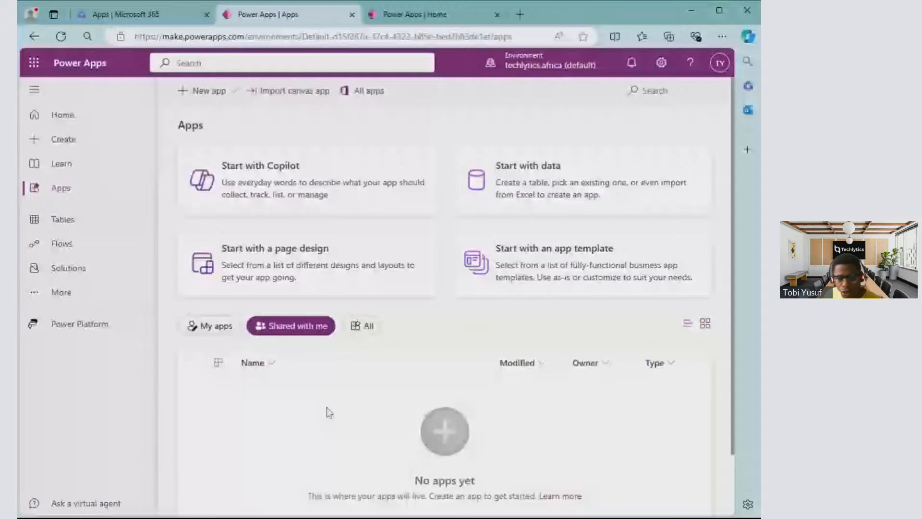
left_click(362, 326)
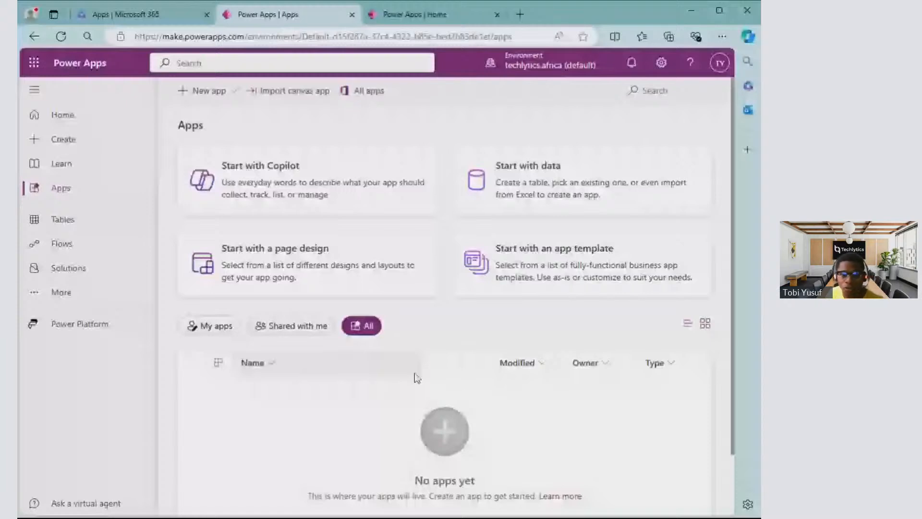
left_click(209, 326)
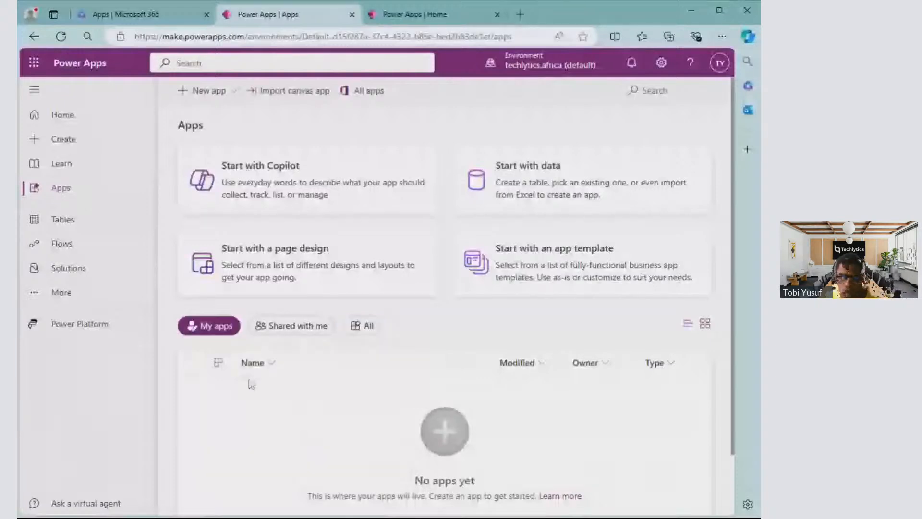
left_click(311, 328)
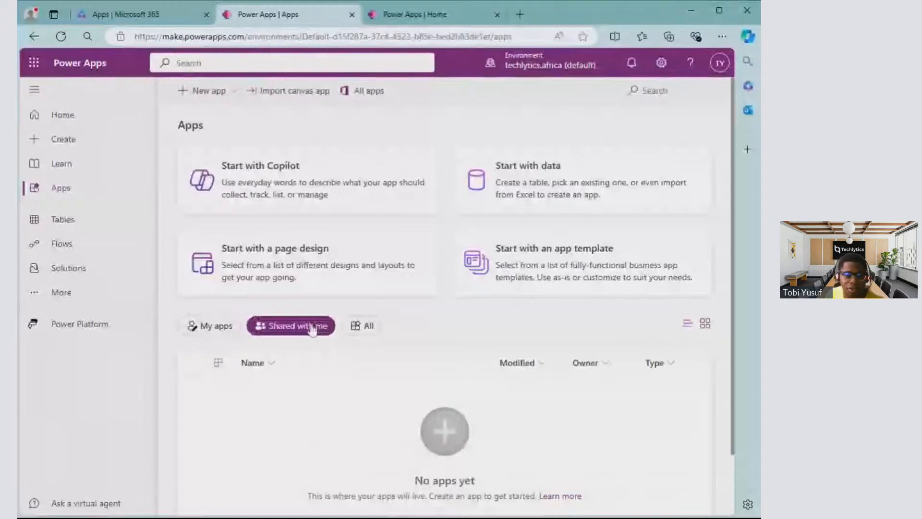
- Check the Tables page and look over the Do more with your apps options on the Create page
left_click(68, 219)
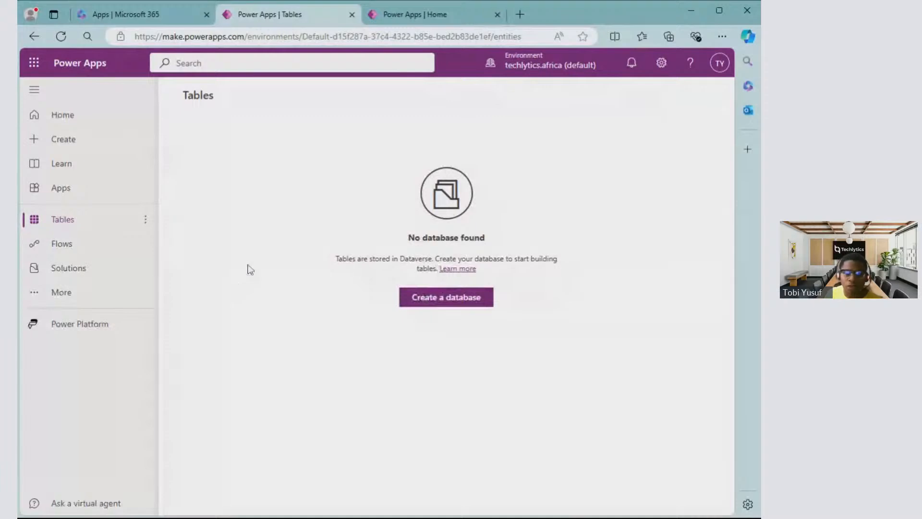
left_click(72, 244)
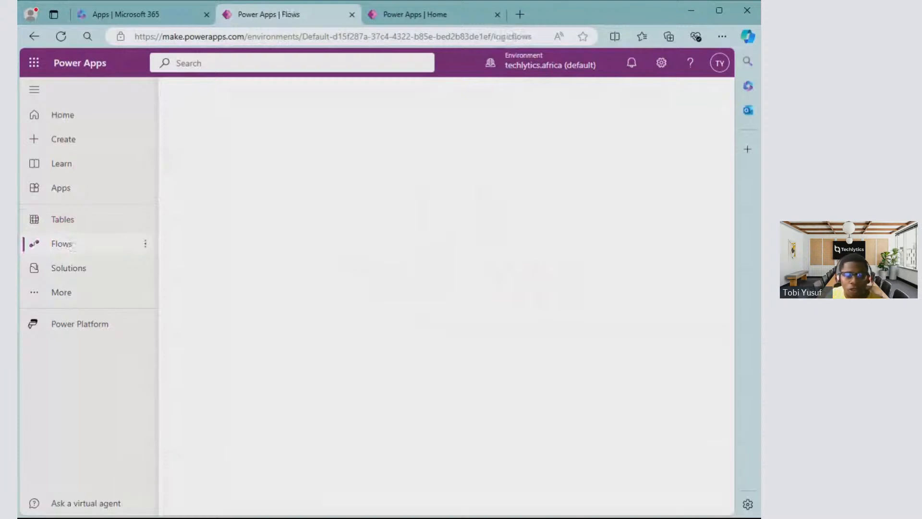
left_click(77, 139)
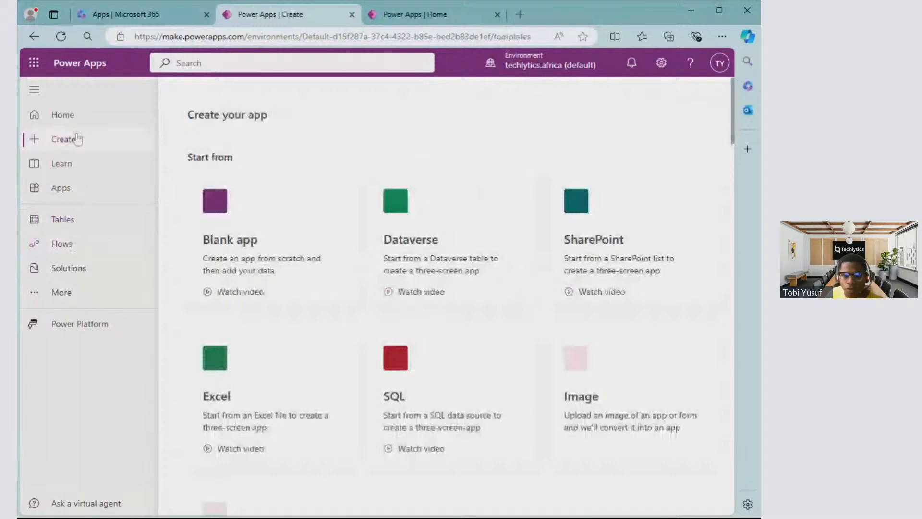
scroll(393, 309, "down", 4)
scroll(457, 306, "down", 5)
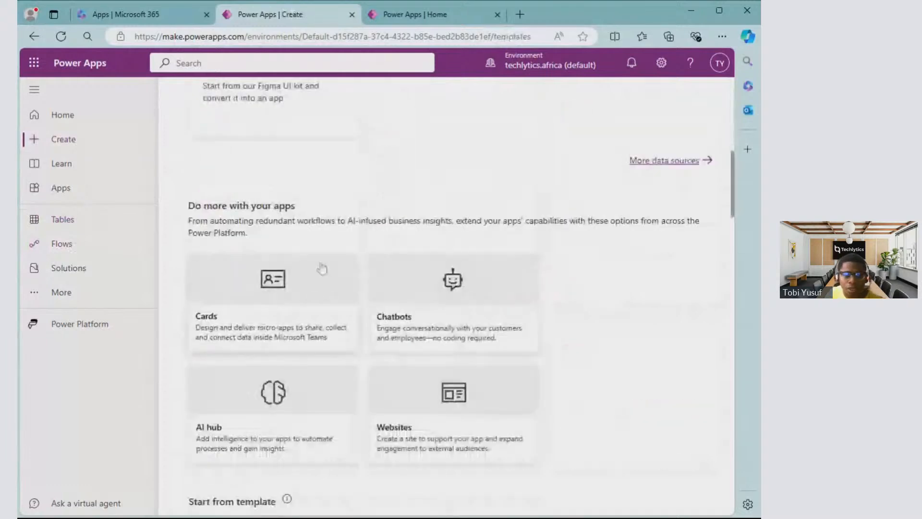
- Open the Flows page and view its Cloud flows, Shared with me and Desktop flows lists
left_click(66, 244)
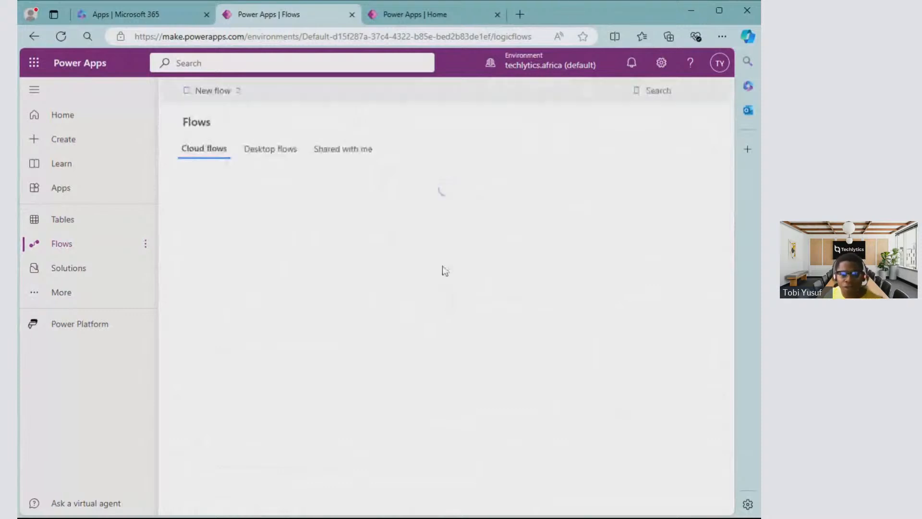
left_click(203, 158)
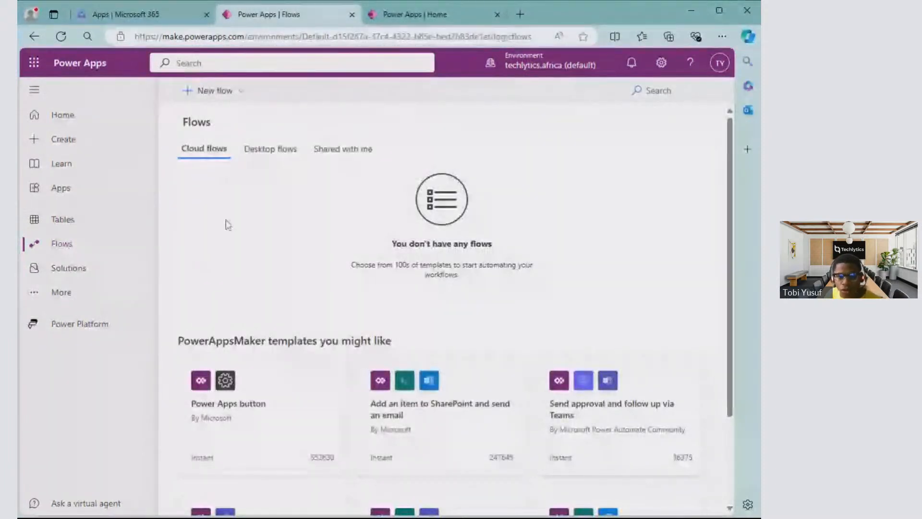
left_click(359, 152)
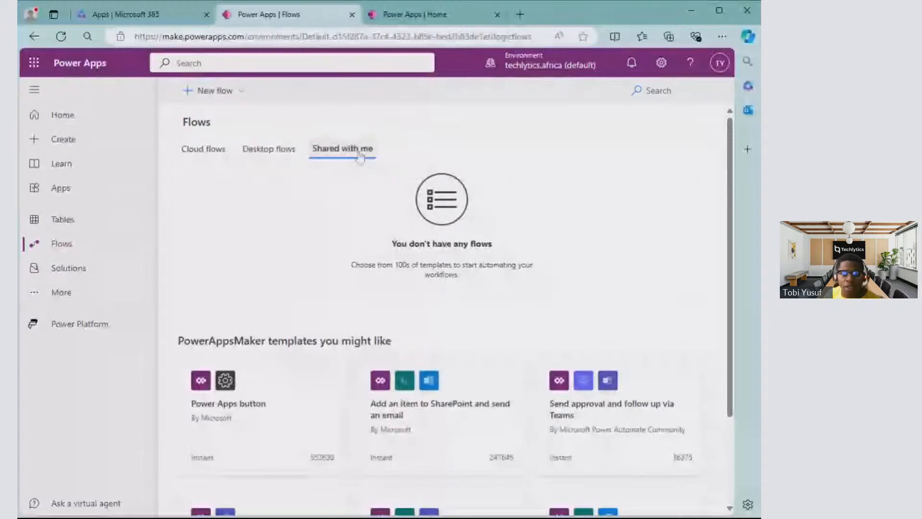
left_click(264, 147)
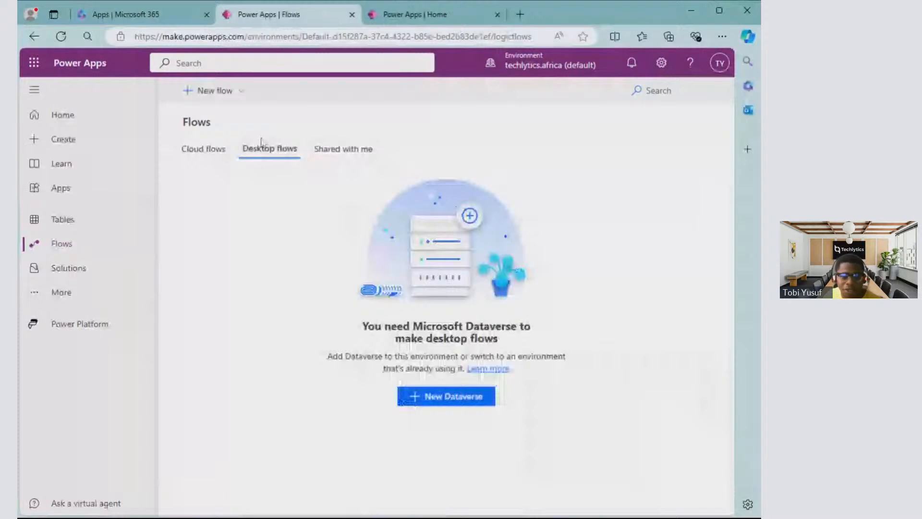
- Pin Chatbots to the side navigation, and try pinning AI hub before unpinning it again
left_click(62, 292)
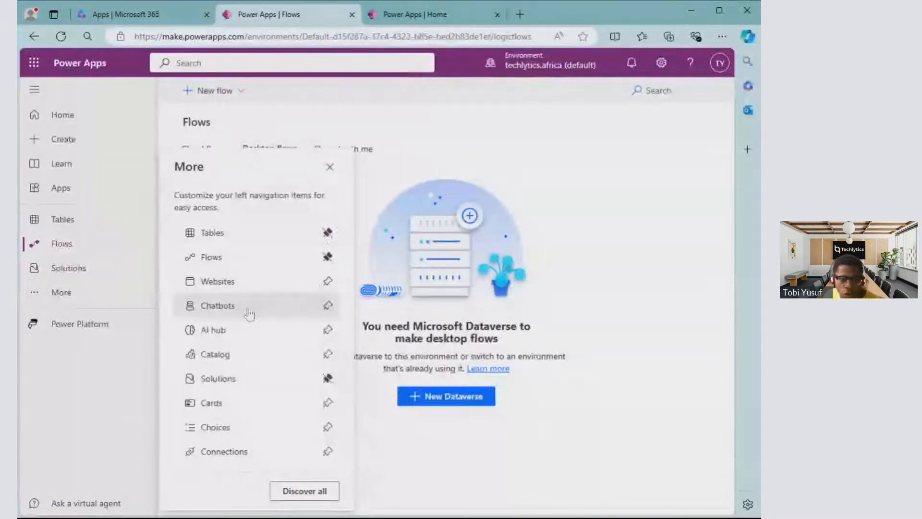
left_click(329, 306)
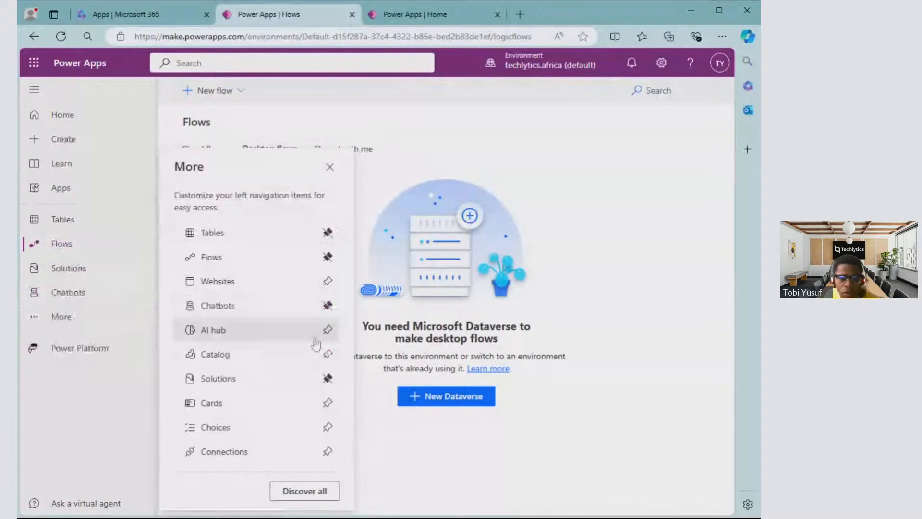
left_click(327, 330)
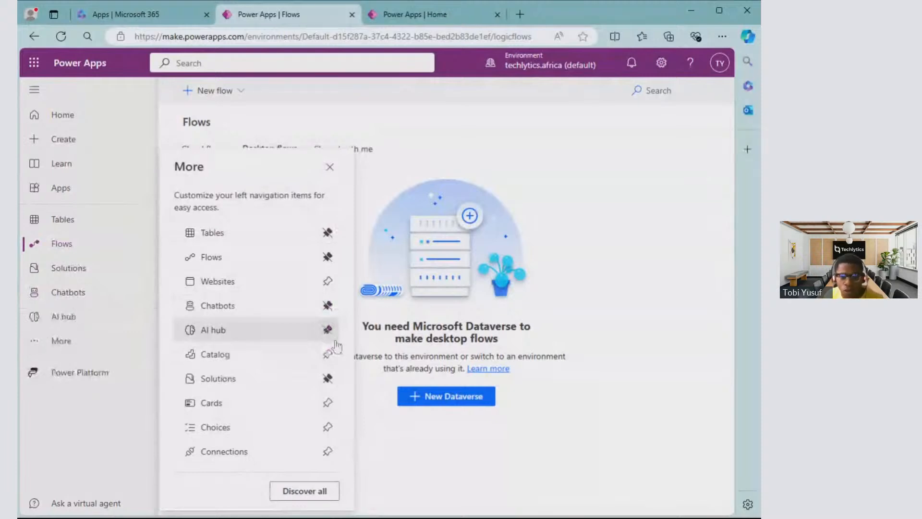
left_click(327, 330)
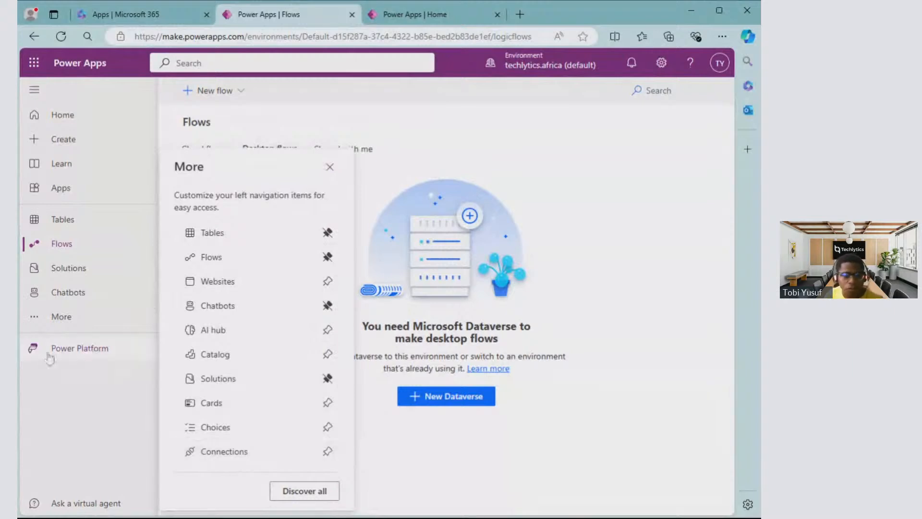
- Open the Discover page of all Power Apps items and examine its product cards and its data, app enhancement, management and AI entries
left_click(323, 491)
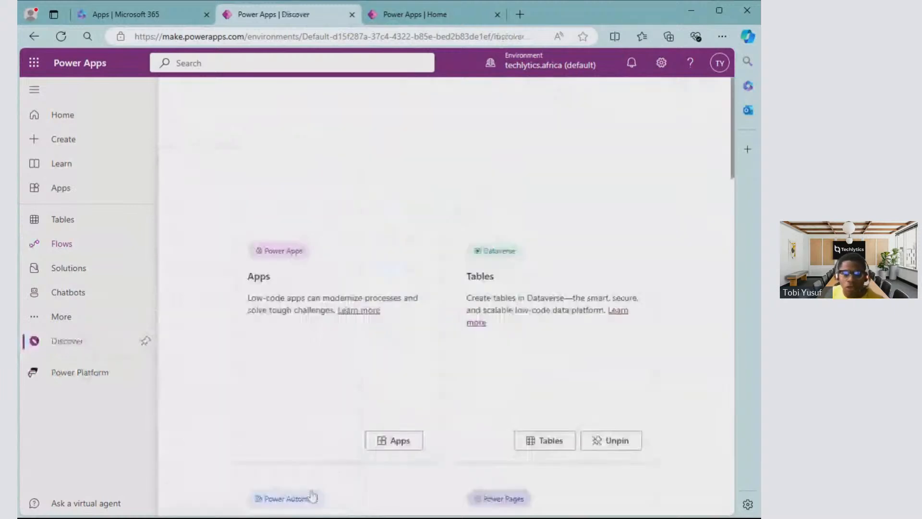
scroll(464, 315, "down", 4)
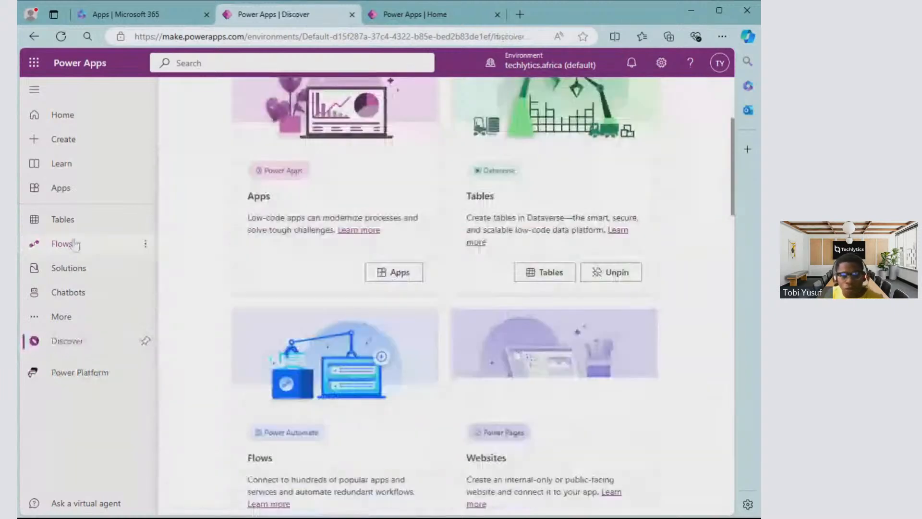
scroll(401, 295, "down", 10)
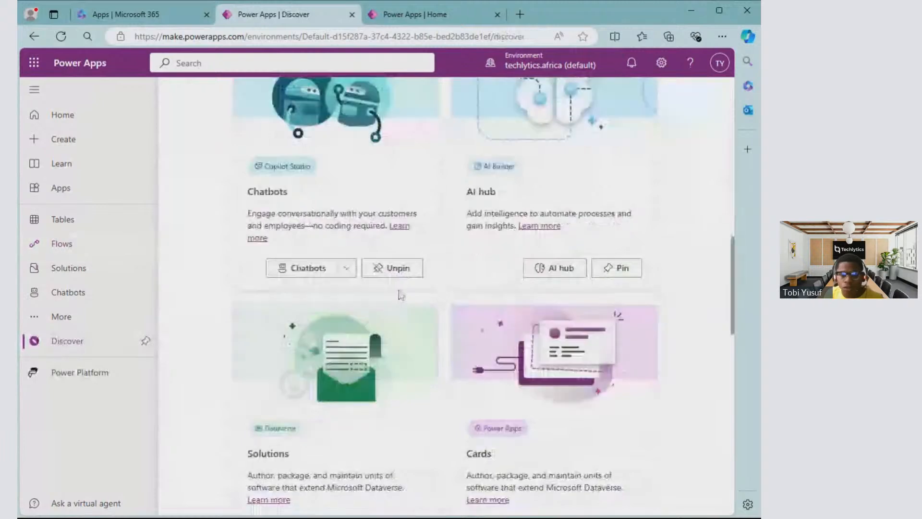
scroll(401, 295, "down", 15)
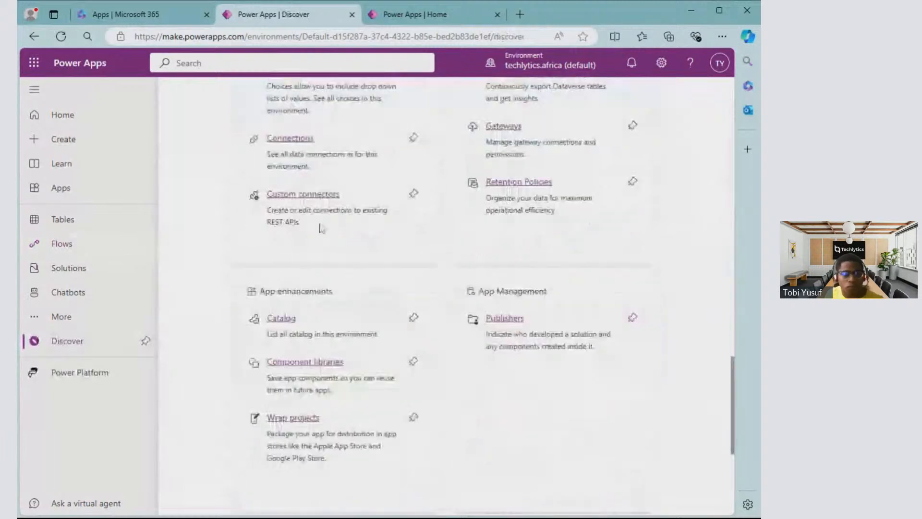
scroll(321, 228, "down", 6)
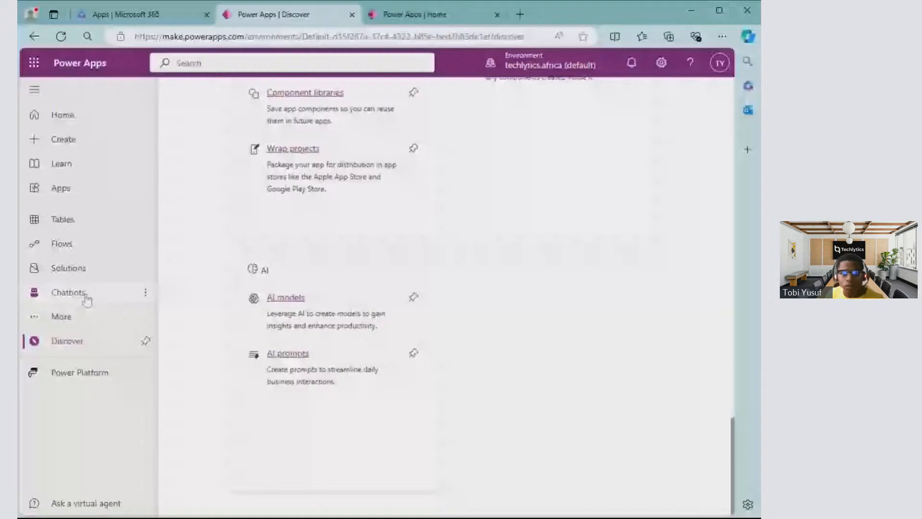
- Create a blank canvas app named Test in Tablet format from the Create page
left_click(61, 188)
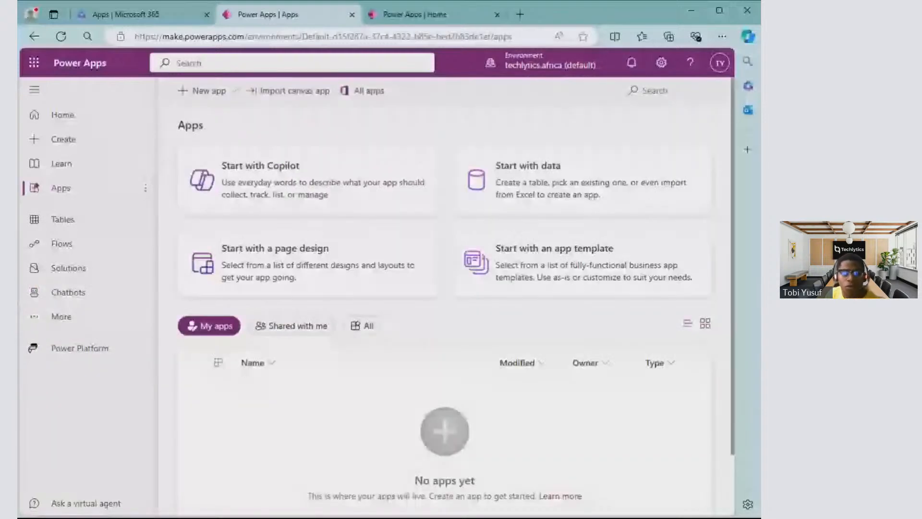
left_click(86, 145)
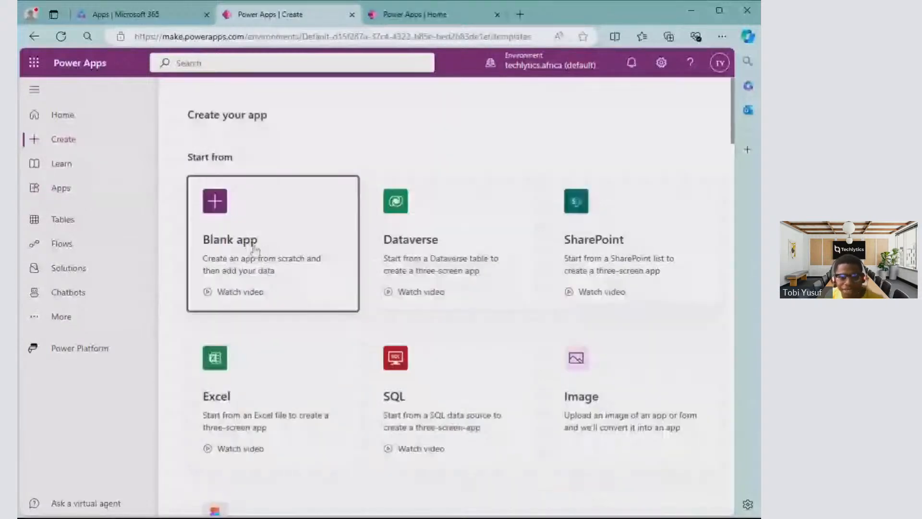
left_click(255, 249)
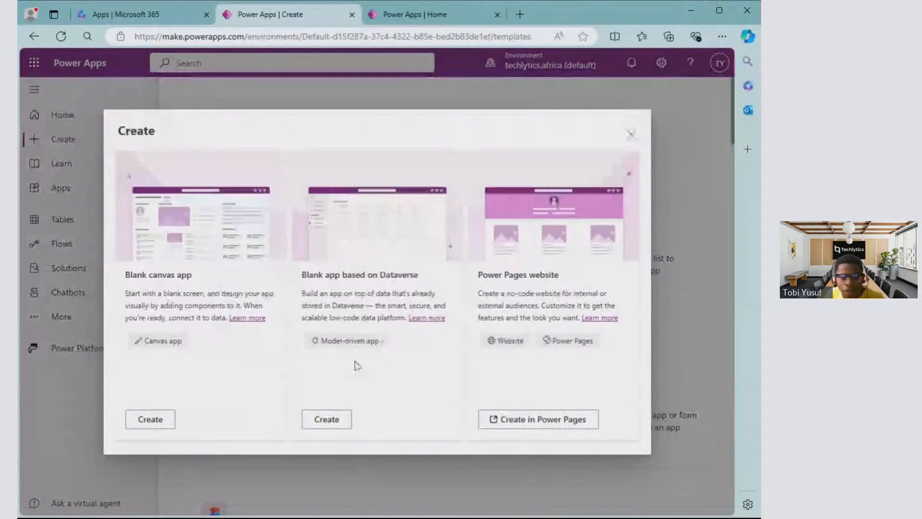
left_click(150, 419)
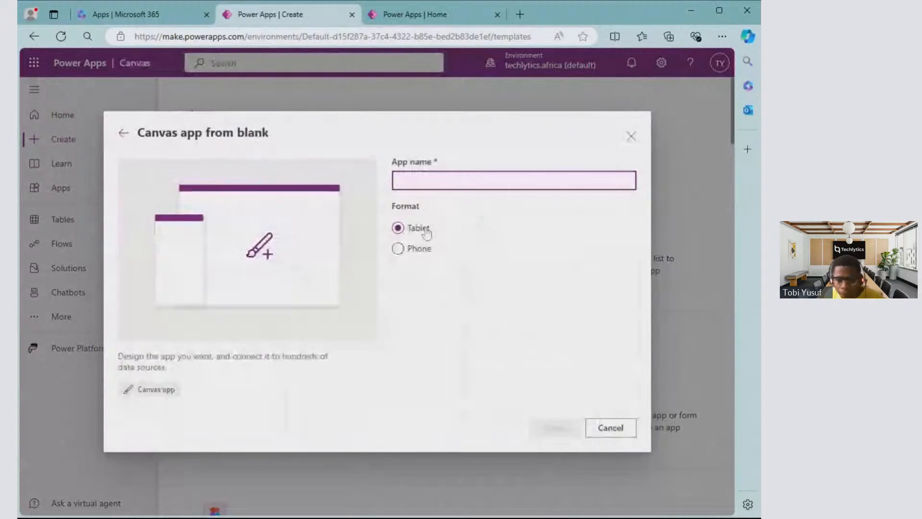
key("alt+Tab")
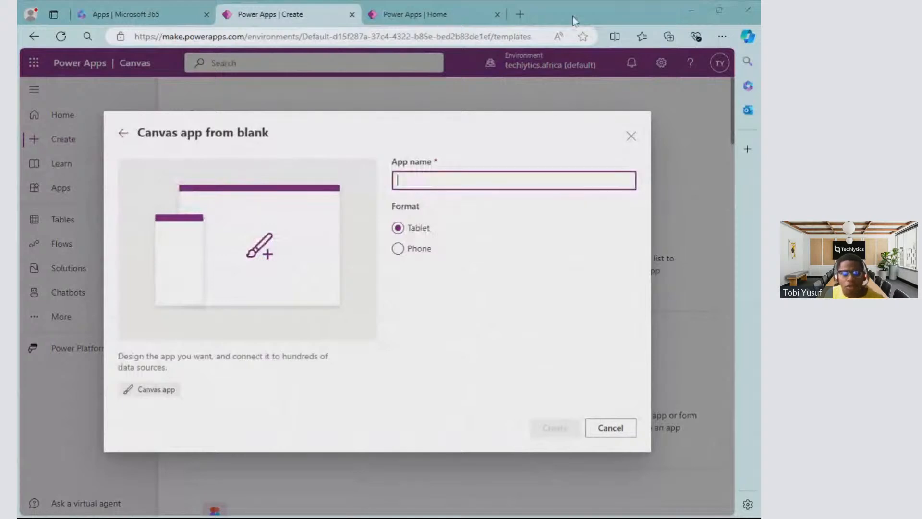
key("alt+Tab")
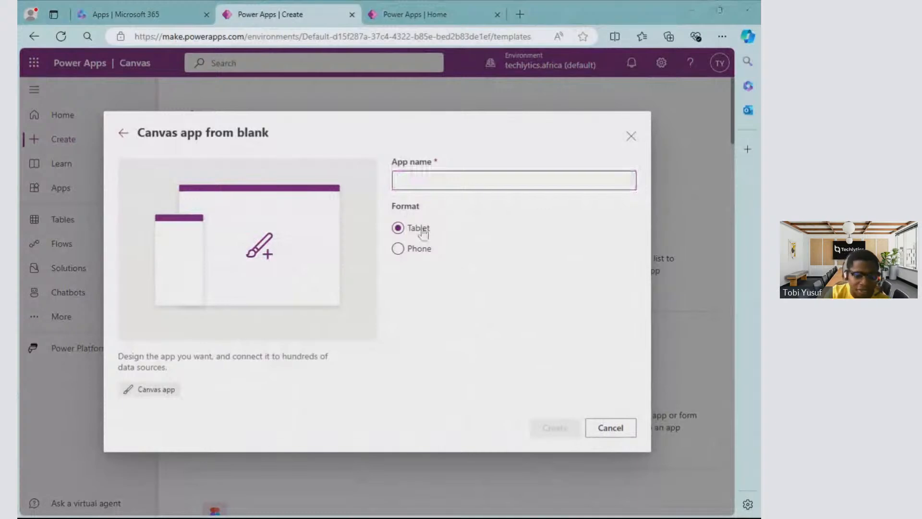
key("alt+Tab")
type("Test")
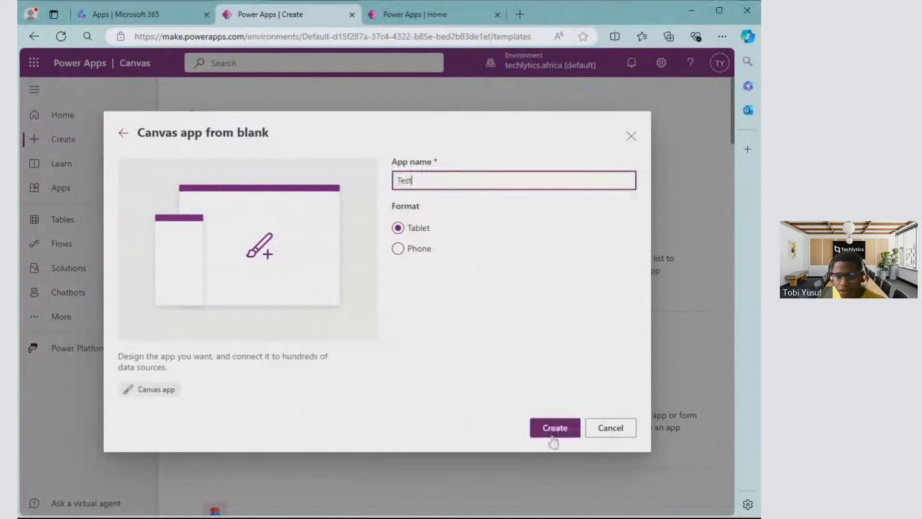
left_click(554, 429)
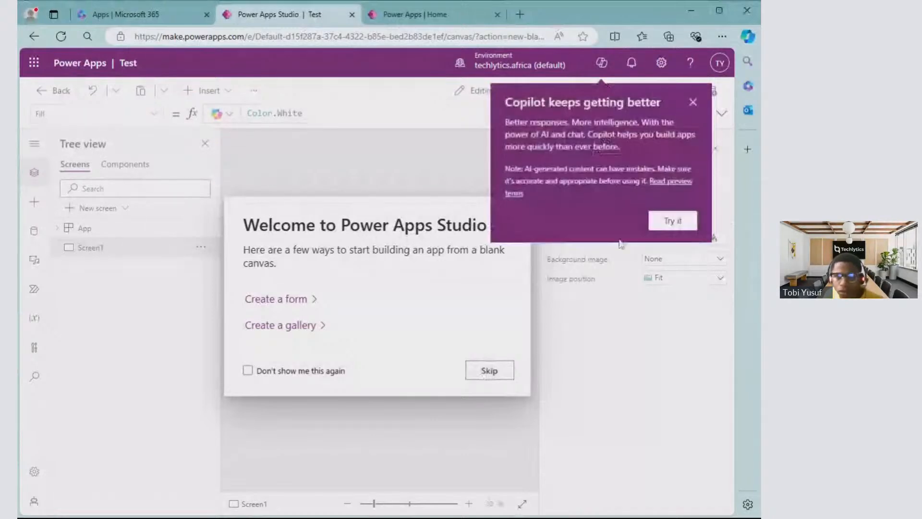
- Dismiss the Copilot callout and skip the Power Apps Studio welcome dialog with Don't show me this again enabled
left_click(693, 102)
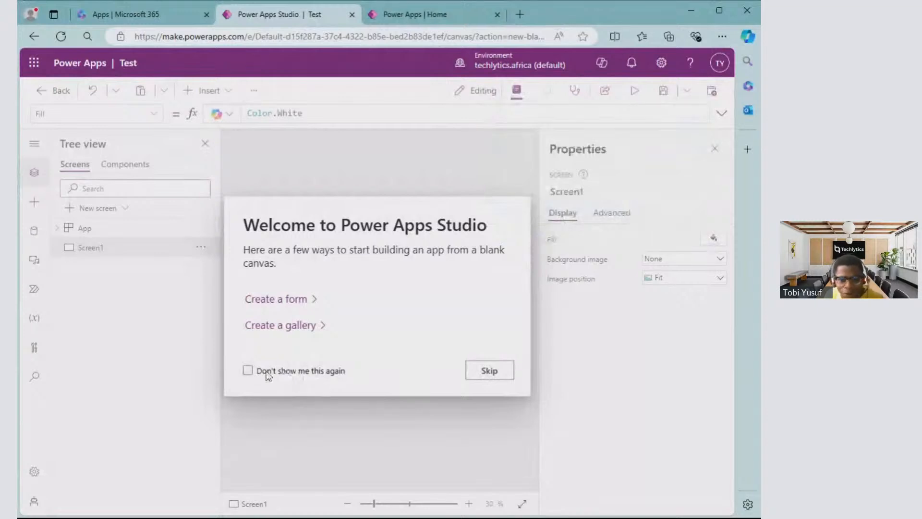
left_click(249, 372)
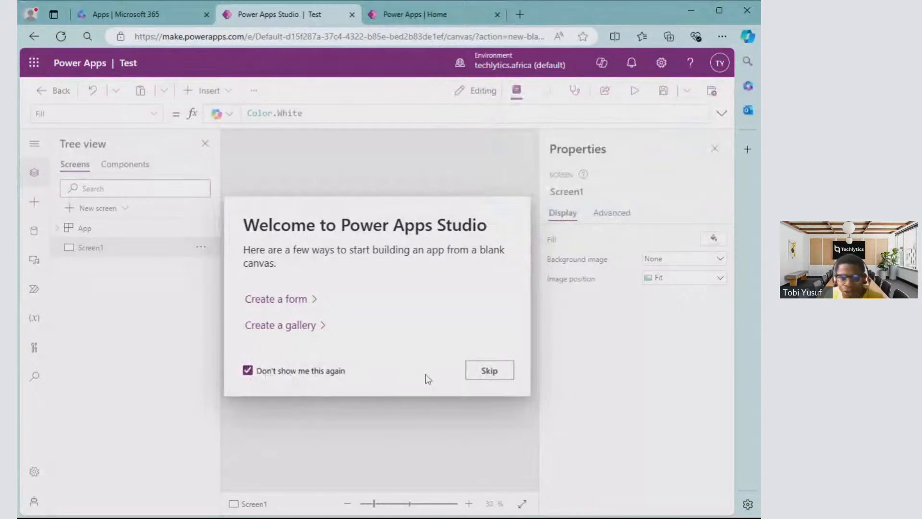
left_click(505, 372)
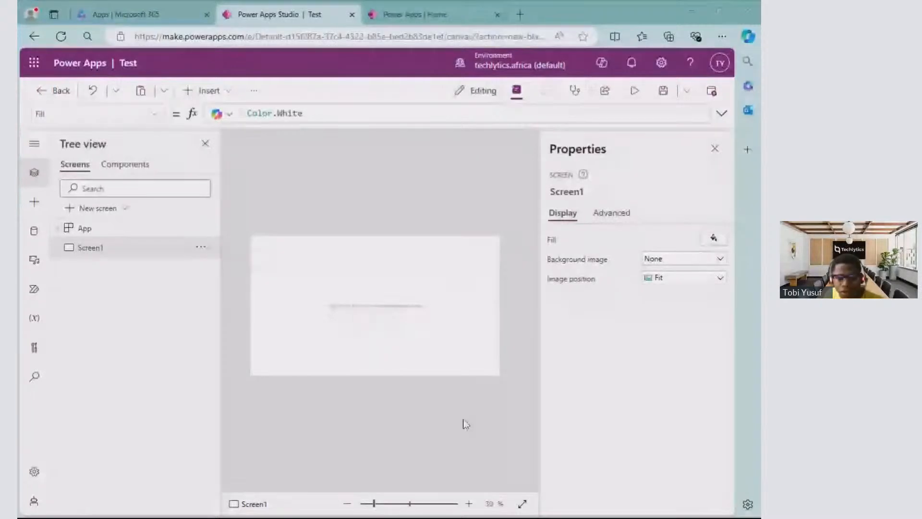
mouse_move(394, 313)
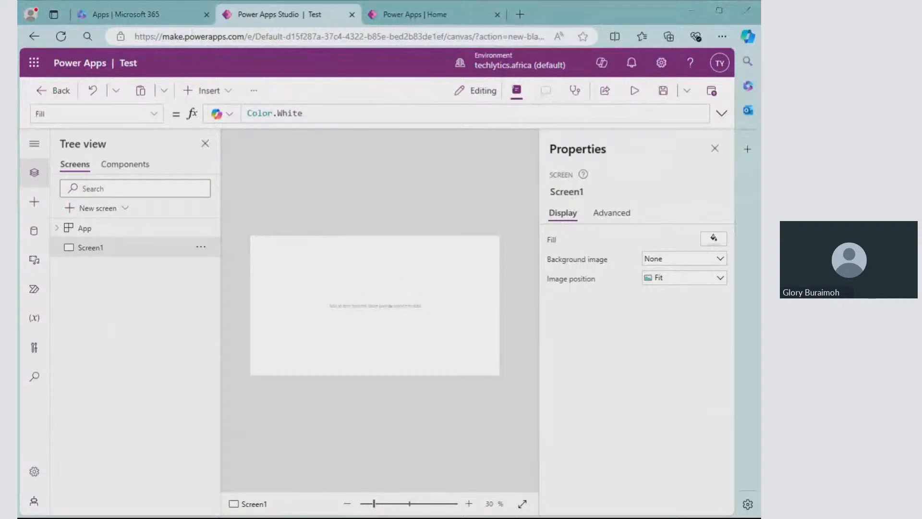
- Switch to the Power Apps Home tab, place it before the Power Apps Studio tab and expand the side navigation
left_click(416, 20)
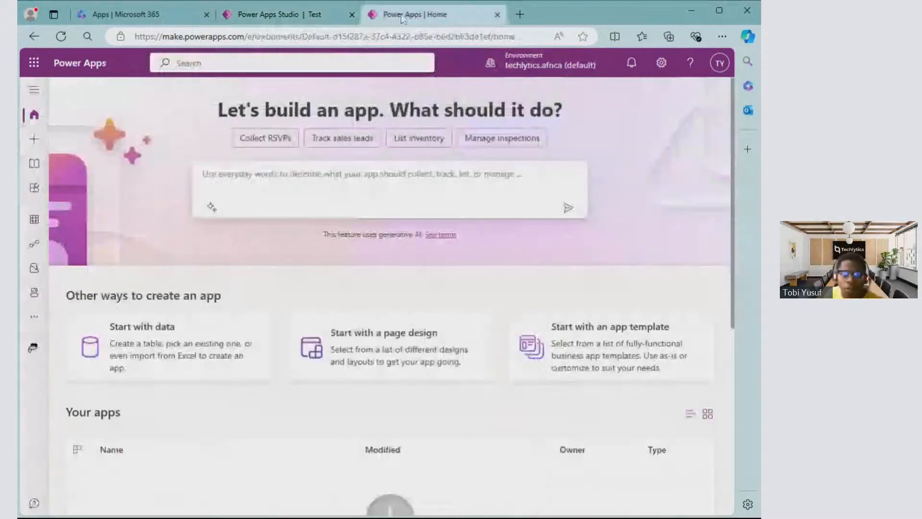
left_click_drag(403, 19, 258, 9)
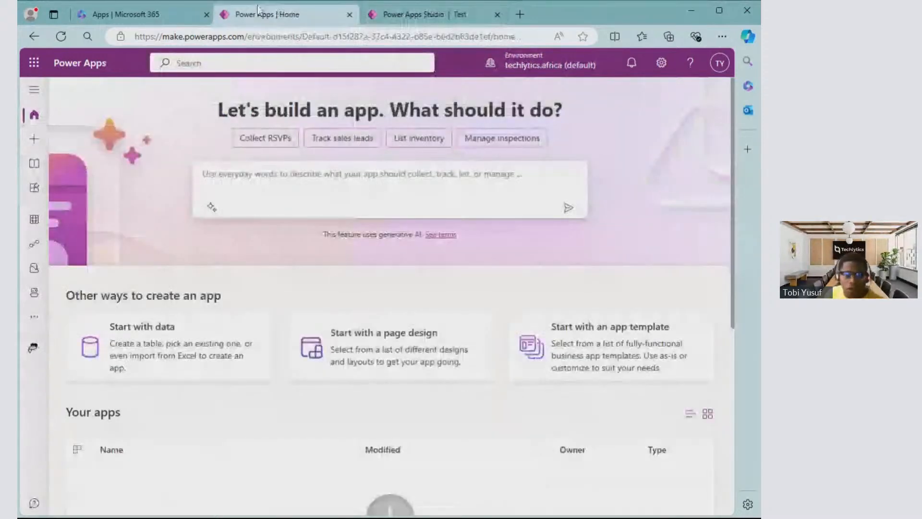
left_click(35, 89)
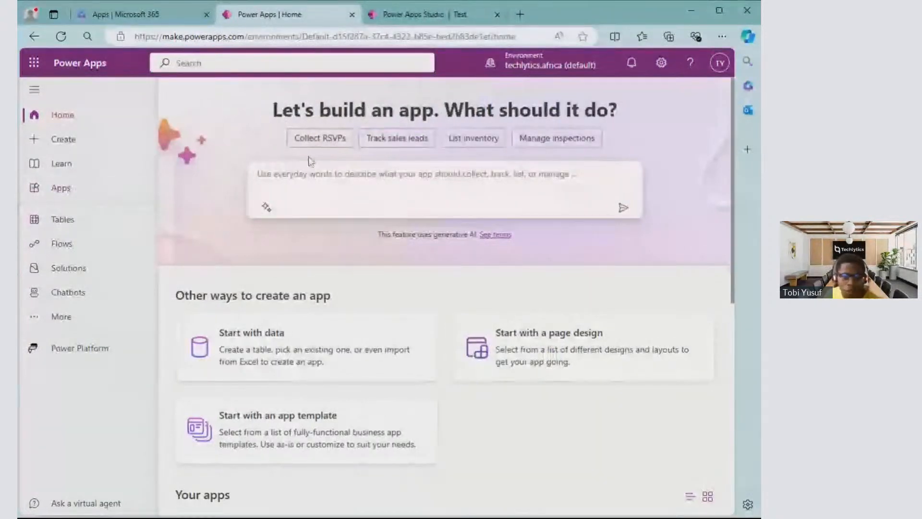
- Open Power Automate in its own tab from the Microsoft 365 Apps page
left_click(117, 15)
left_click(585, 179)
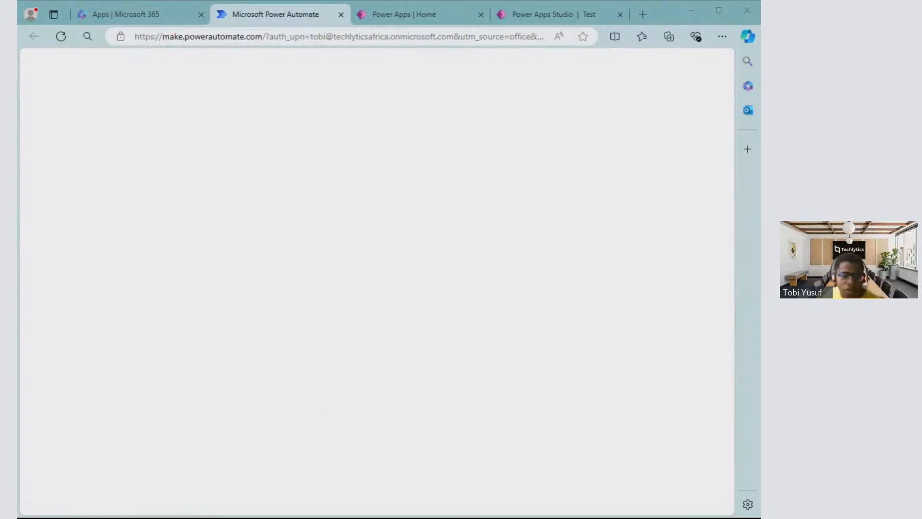
left_click(506, 53)
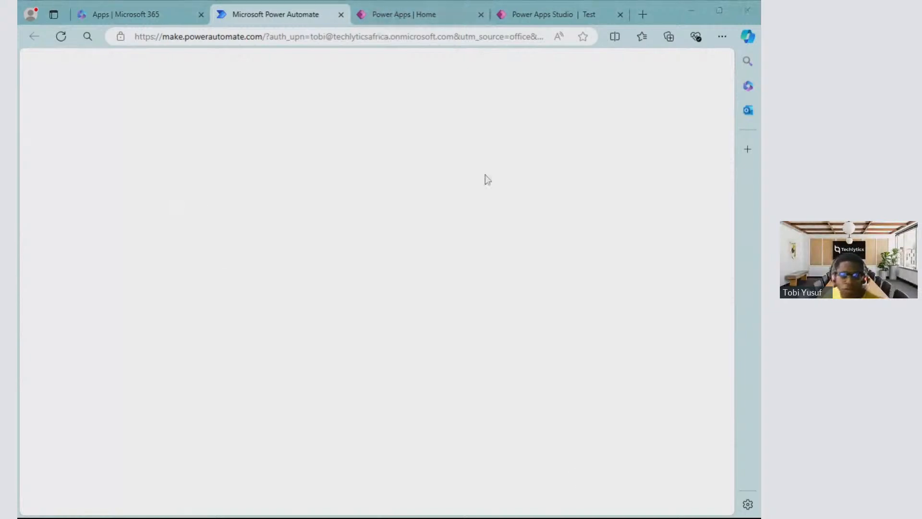
- Return to Power Apps Home and examine its app list and learning content, plus the Create and Learn pages
left_click(420, 19)
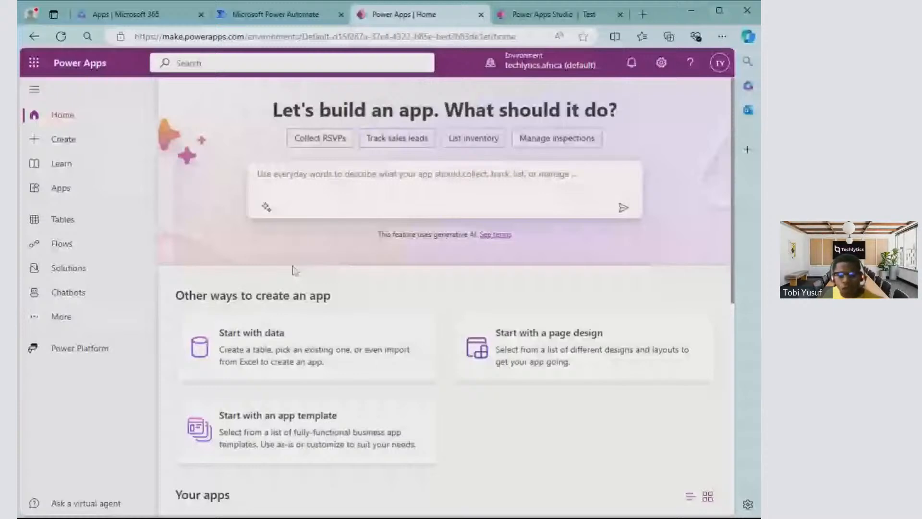
scroll(295, 270, "down", 5)
scroll(387, 382, "down", 2)
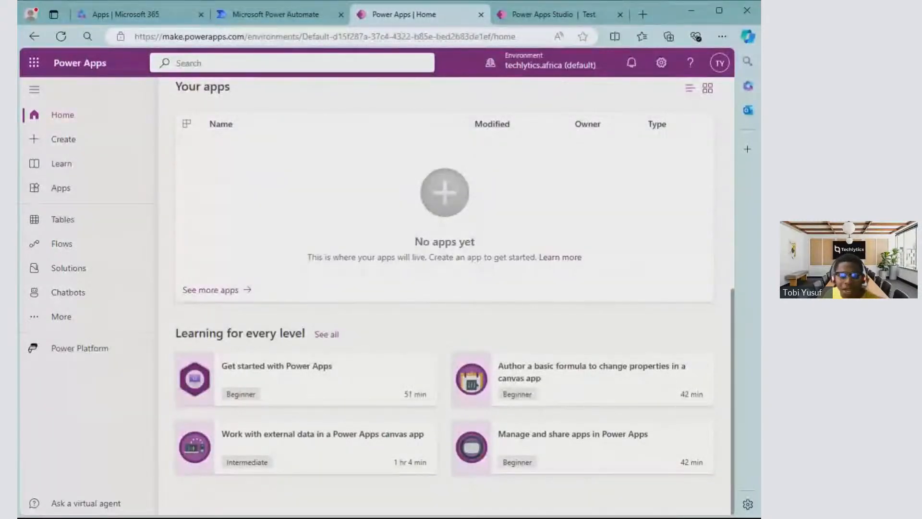
left_click(76, 146)
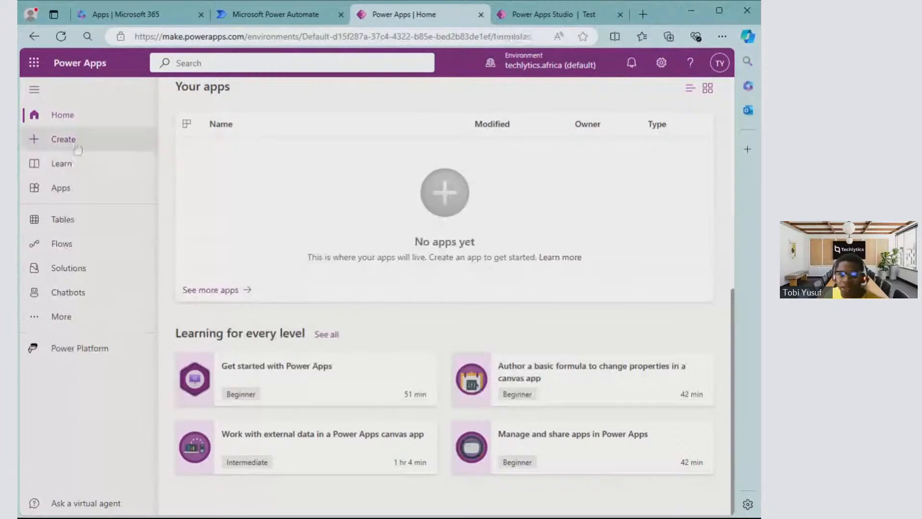
left_click(76, 146)
left_click(82, 164)
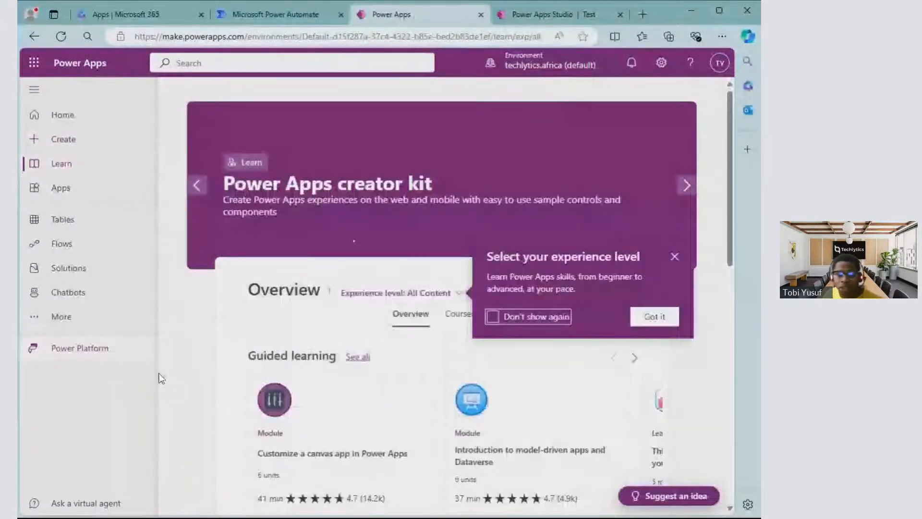
scroll(382, 365, "down", 3)
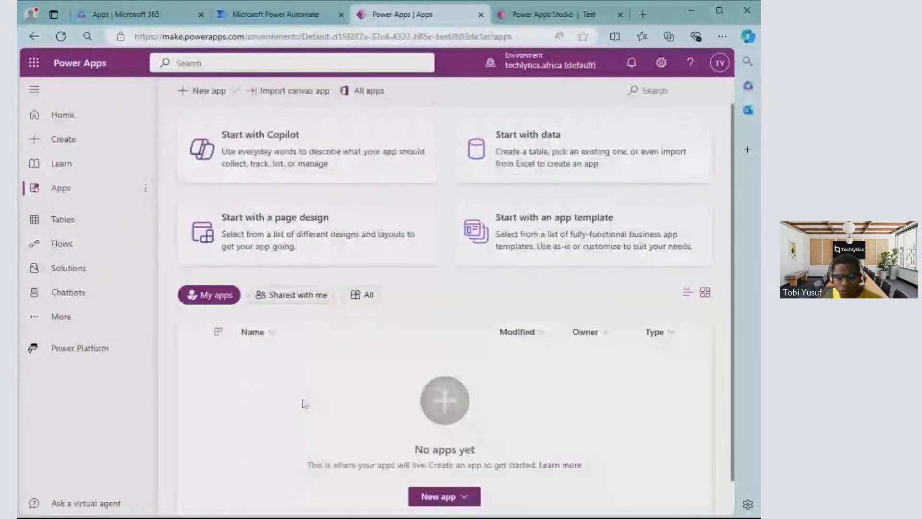
- View the Shared with me and All app lists on the Apps page of the techlytics.africa environment
scroll(304, 336, "down", 1)
left_click(304, 267)
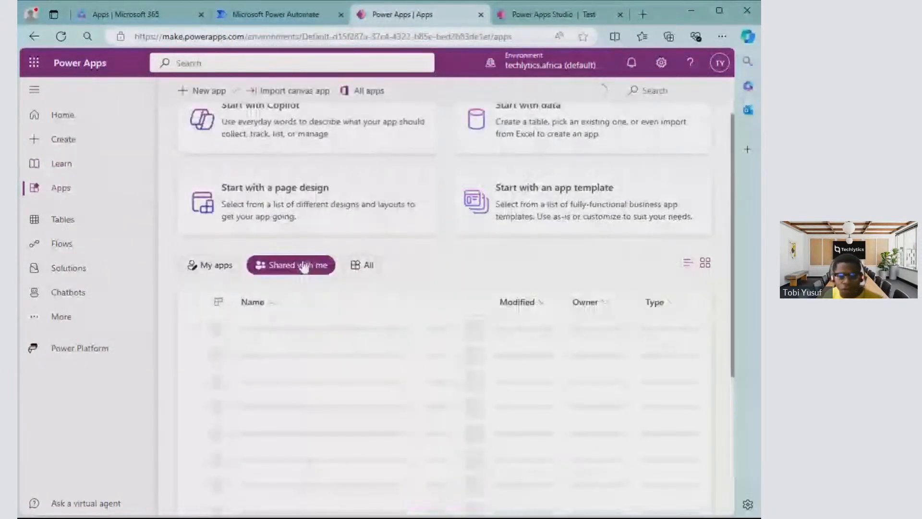
left_click(366, 266)
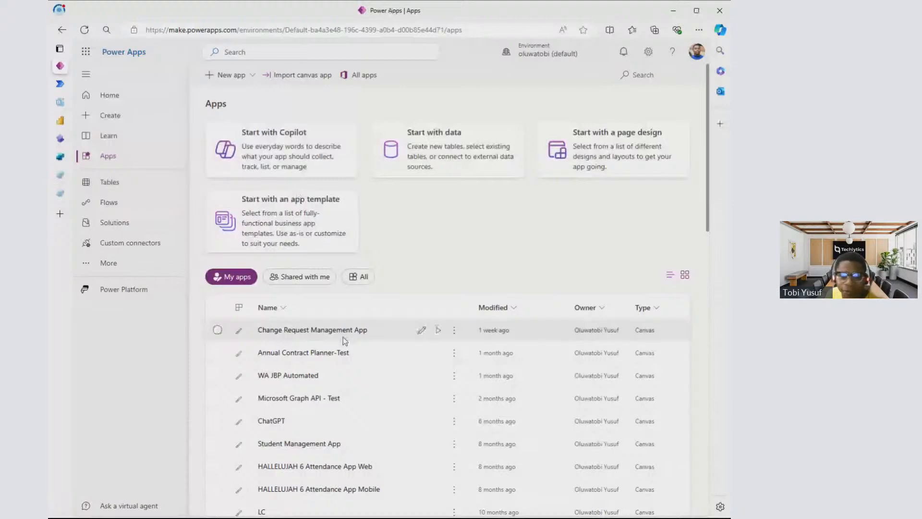
- In the second account's environment, view the Shared with me and All app lists and the Tables and Flows pages
left_click(299, 277)
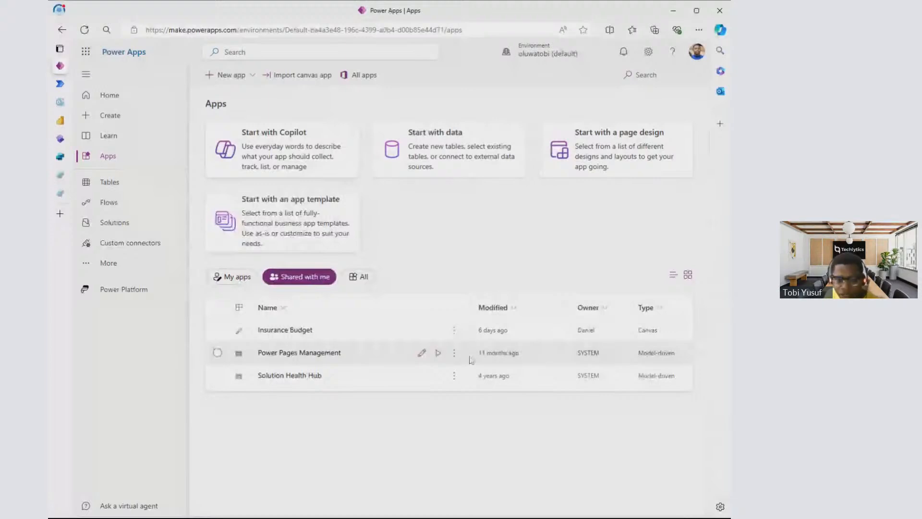
left_click(359, 277)
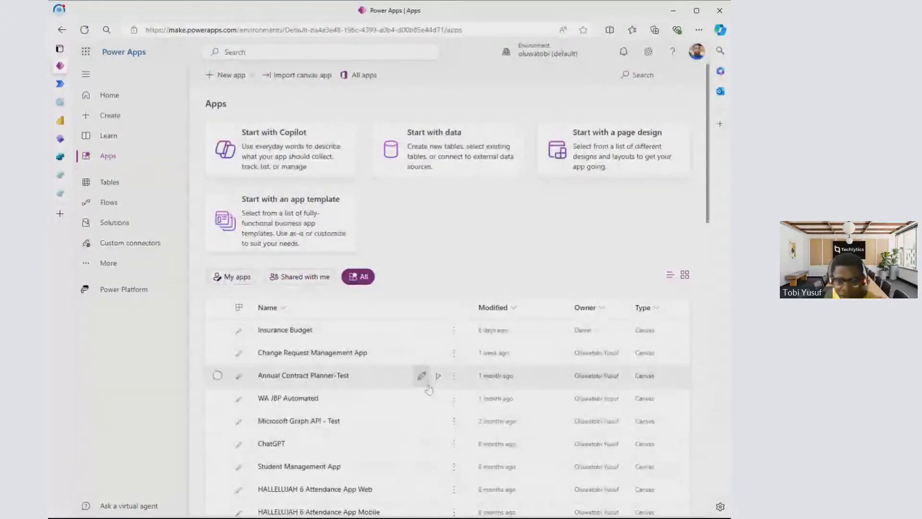
left_click(120, 182)
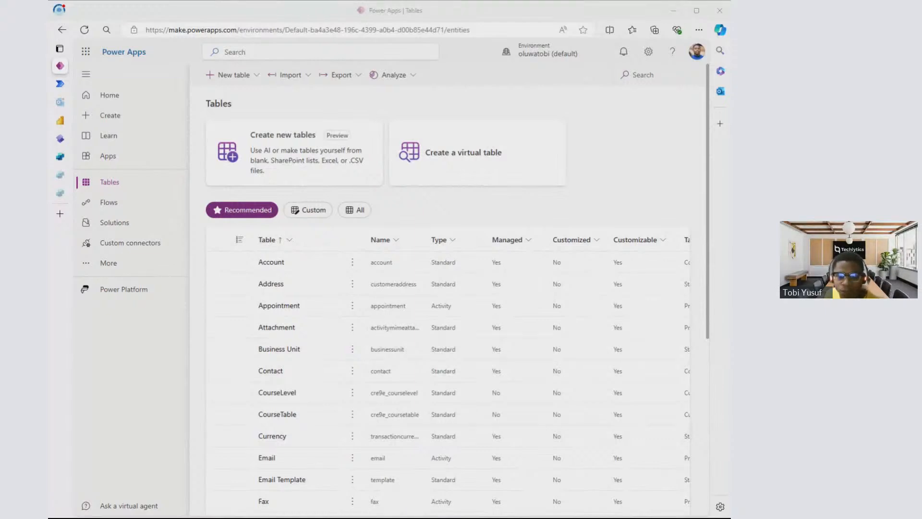
left_click(112, 208)
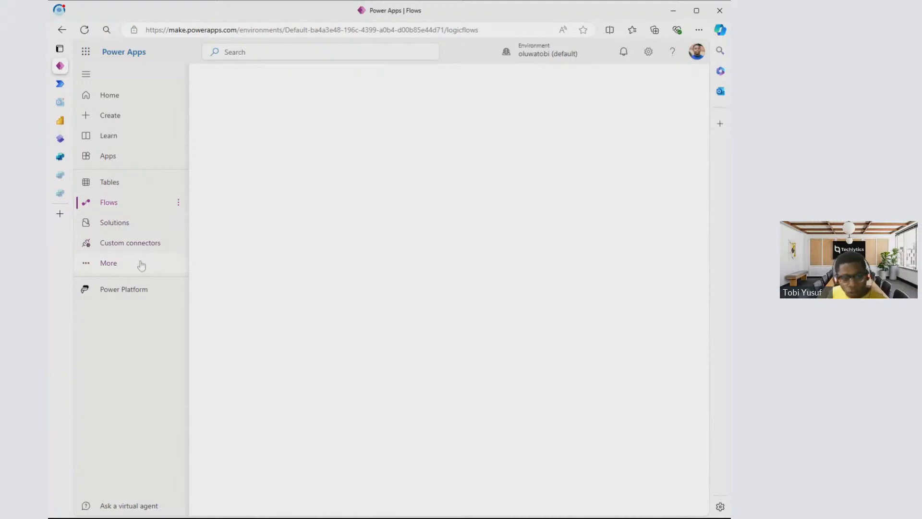
- Open the second environment's Discover page and examine its product cards and its data, app enhancement, app management and AI entries
left_click(114, 265)
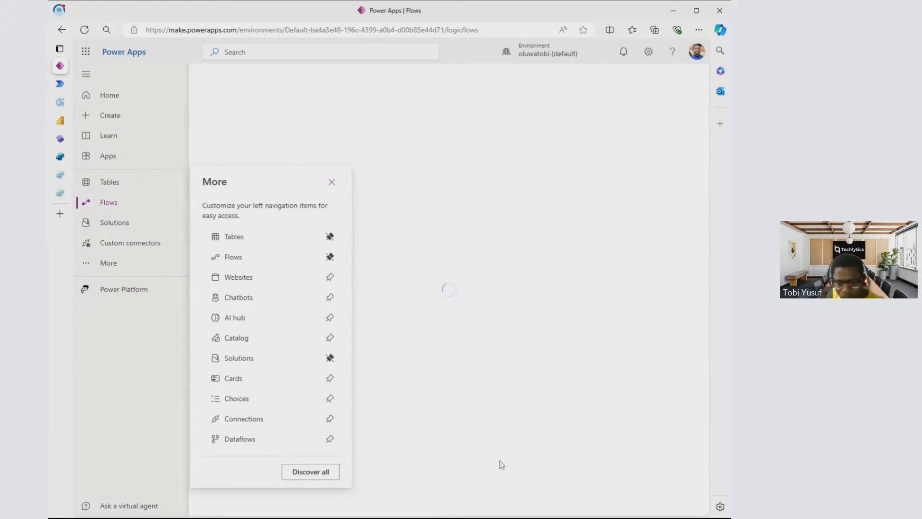
left_click(317, 473)
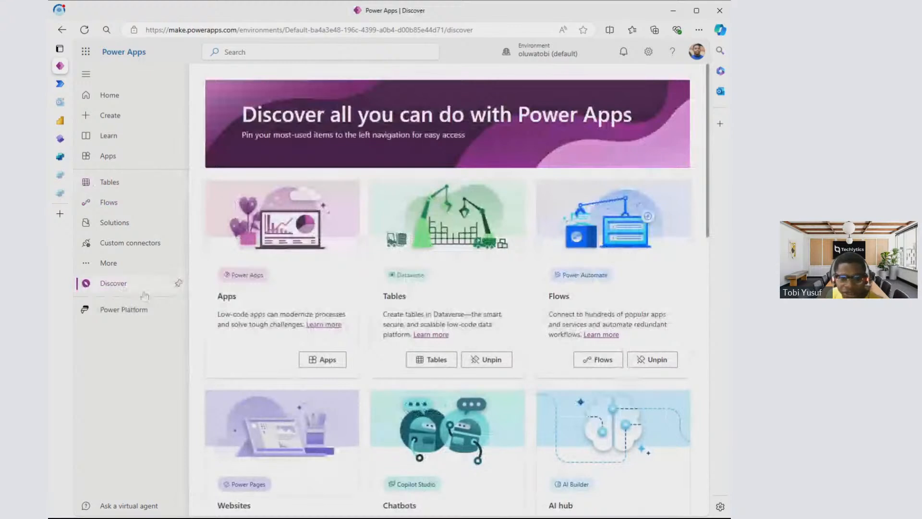
scroll(406, 289, "down", 1)
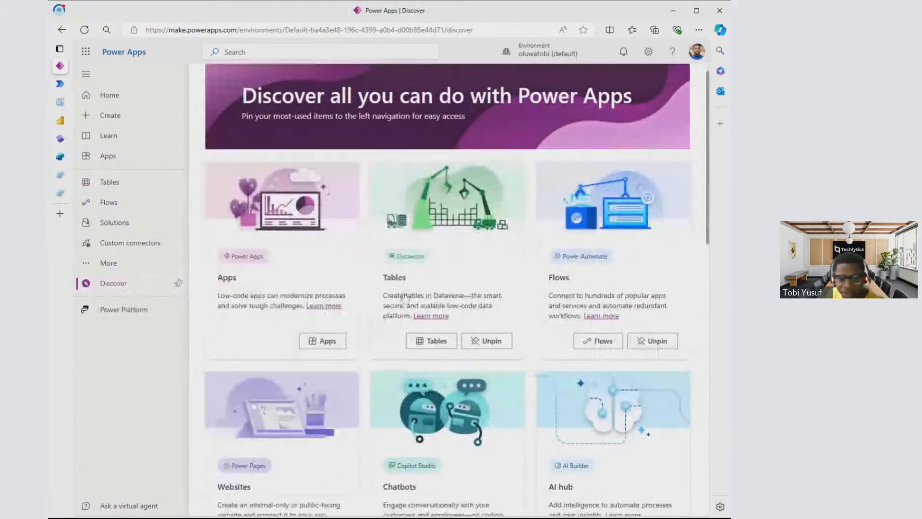
scroll(406, 298, "down", 4)
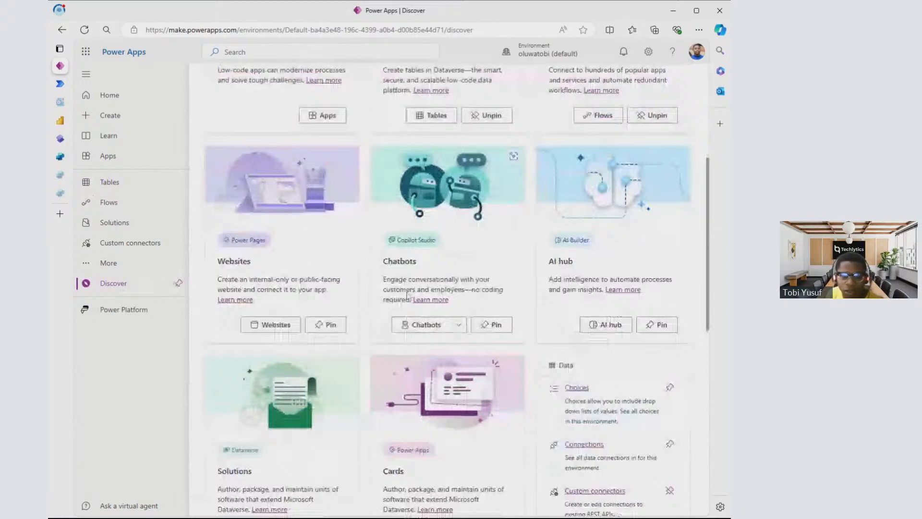
scroll(409, 297, "down", 8)
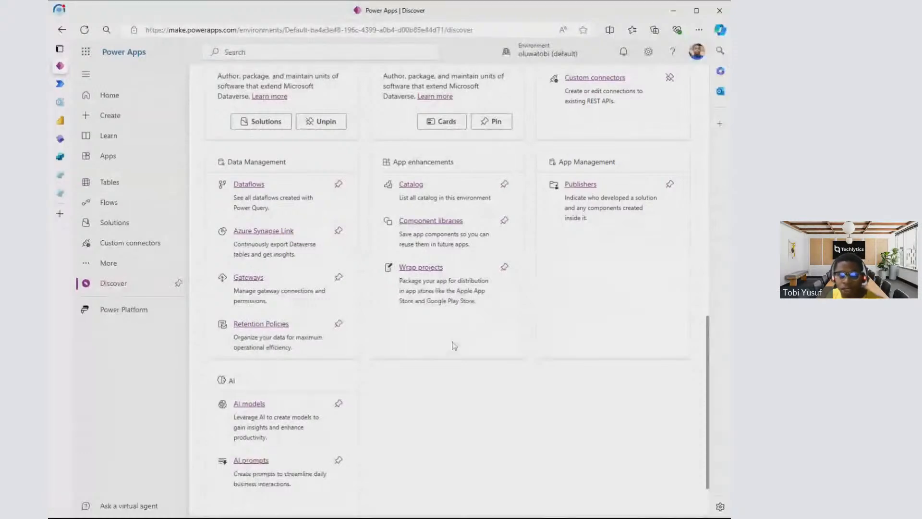
scroll(454, 345, "up", 3)
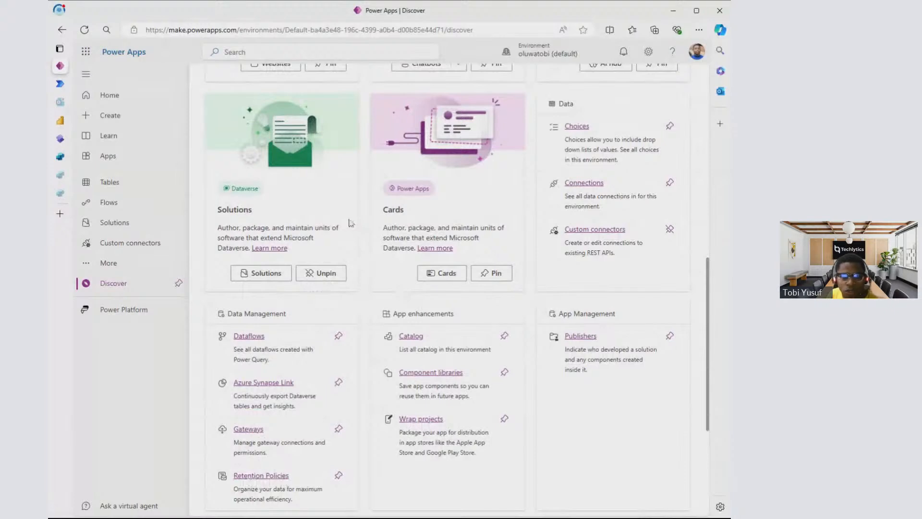
- Open the details of the Change Request Management App from the Apps page and return to the app list
left_click(134, 159)
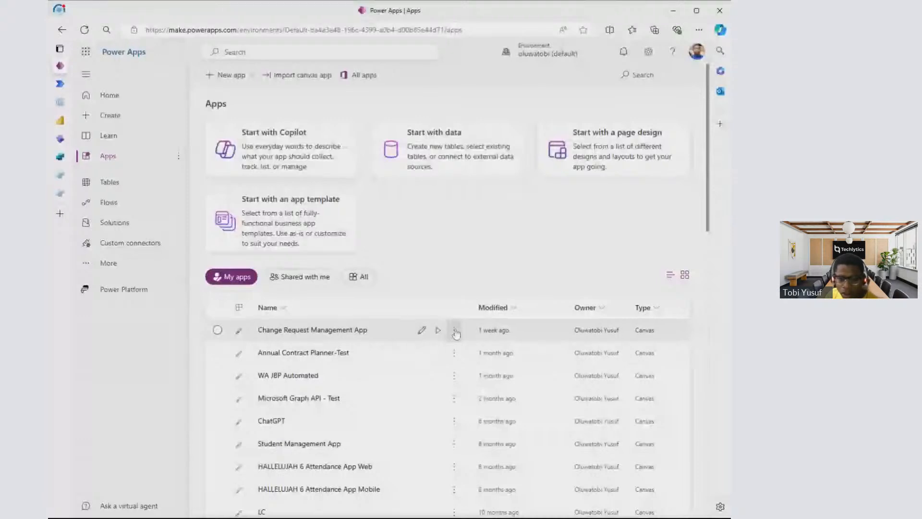
left_click(455, 331)
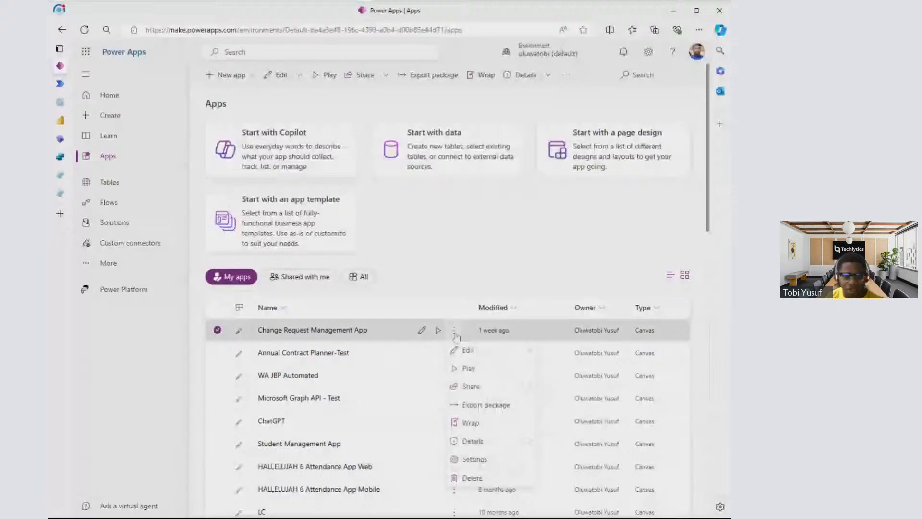
left_click(473, 441)
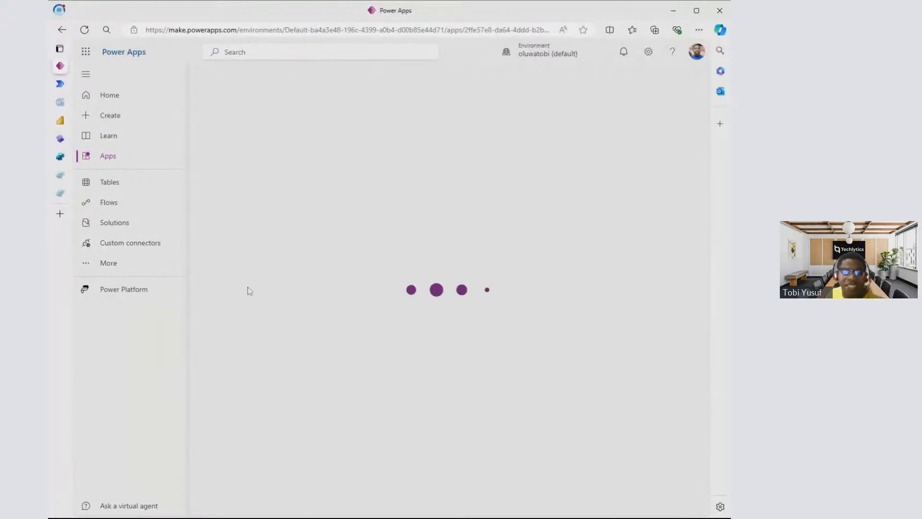
left_click(135, 158)
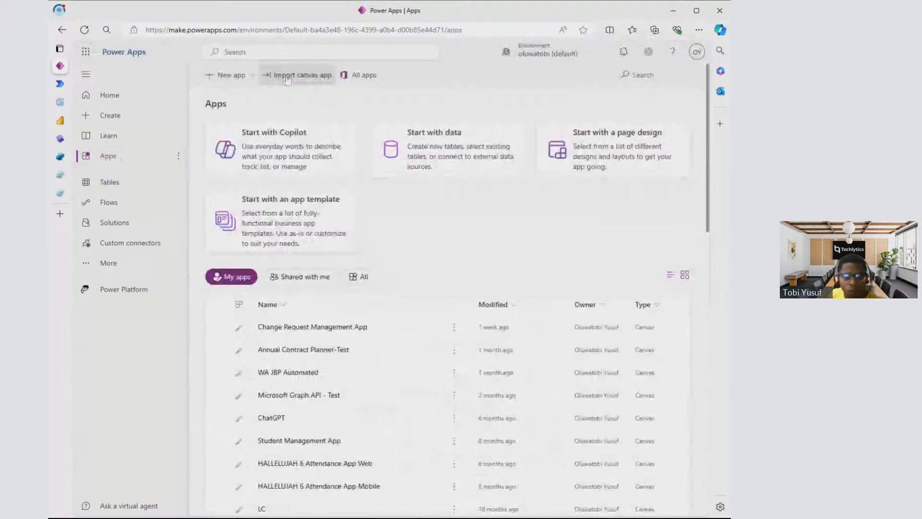
- Go to office.com in a new browser tab and open SharePoint from the list of all Microsoft 365 apps
left_click(60, 214)
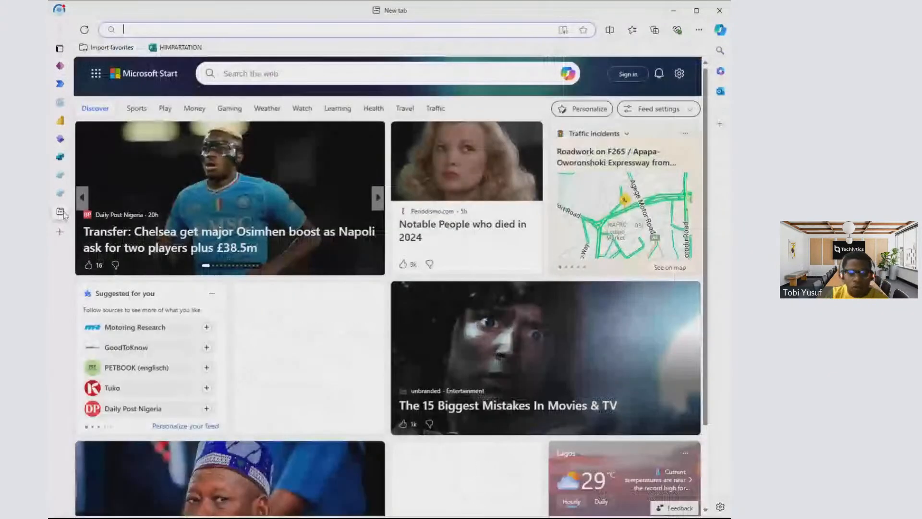
type("off")
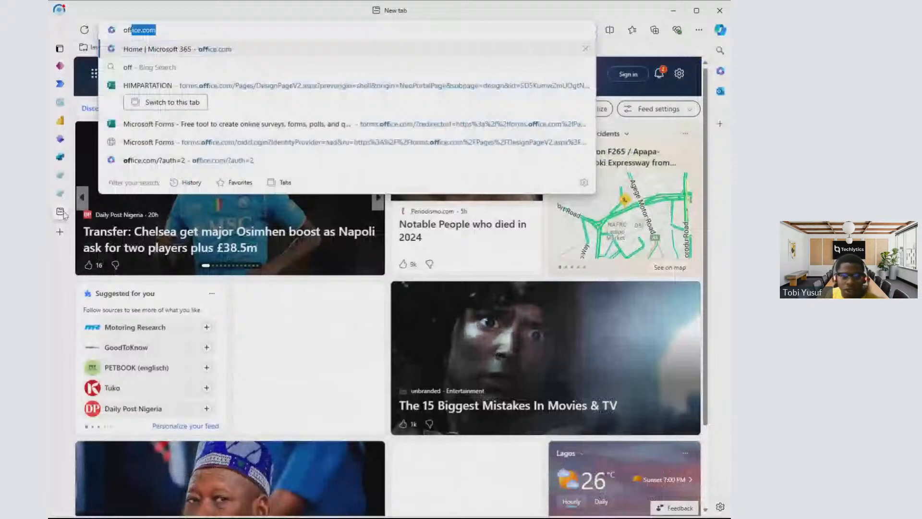
key("Return")
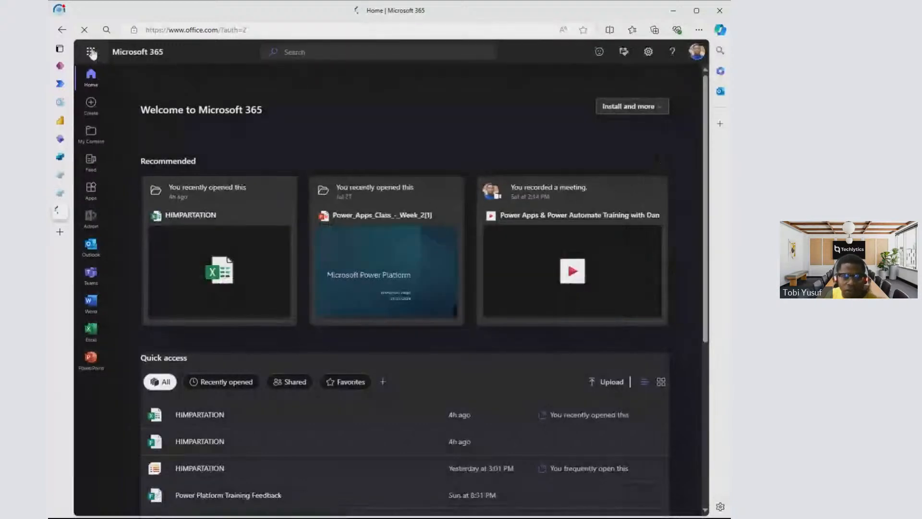
mouse_move(65, 214)
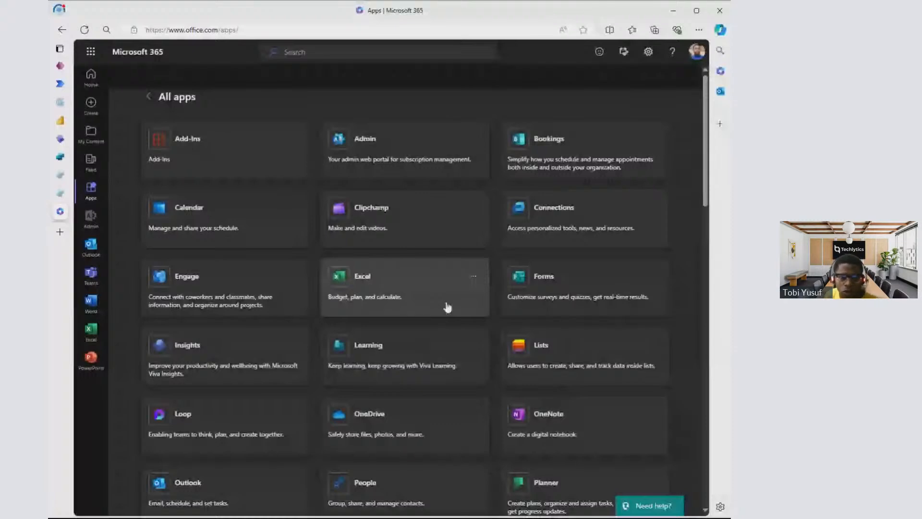
left_click(448, 307)
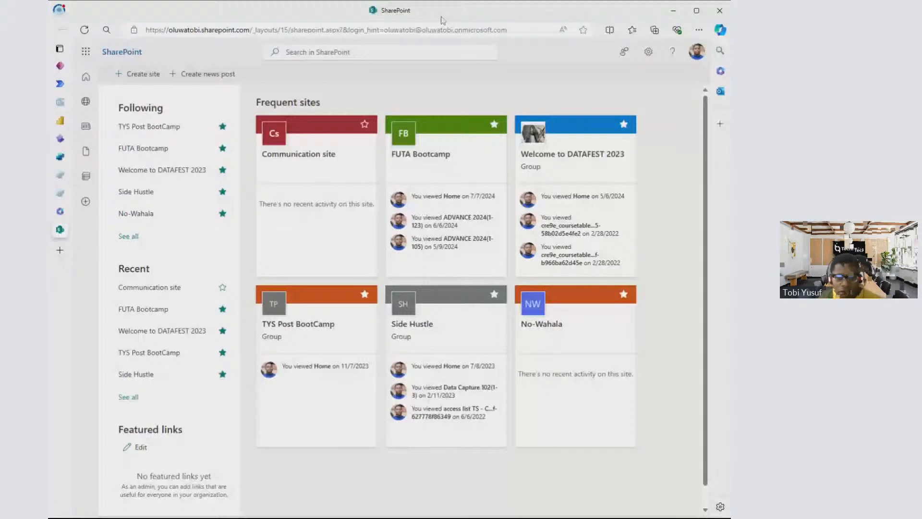
key("alt+Tab")
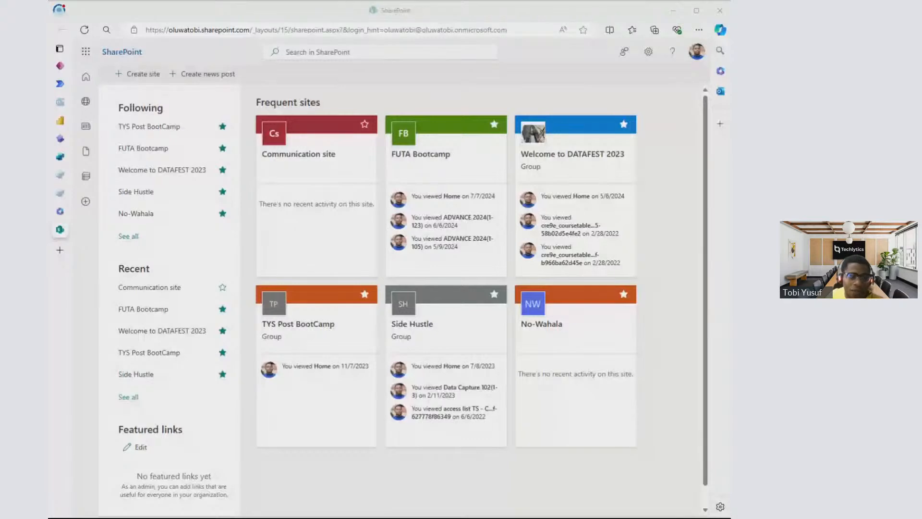
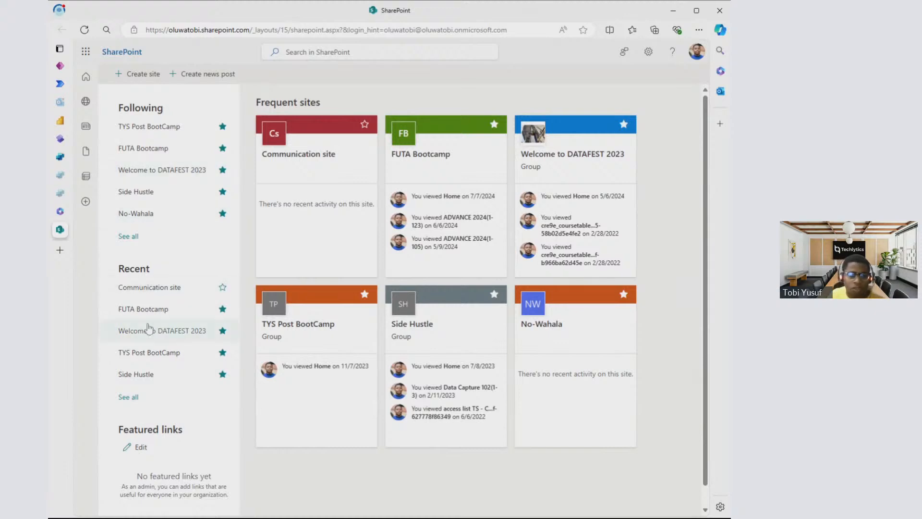
- Start a new team site based on Microsoft's Employee onboarding team template
left_click(141, 77)
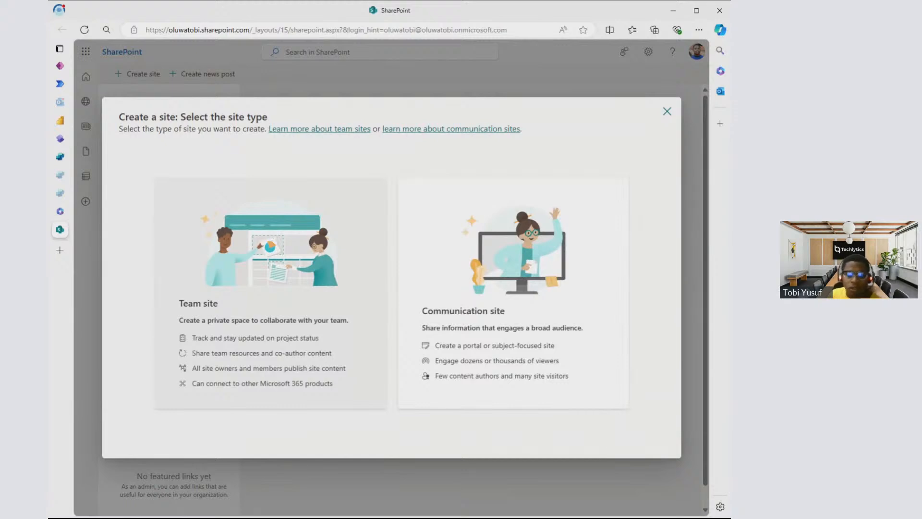
left_click(265, 289)
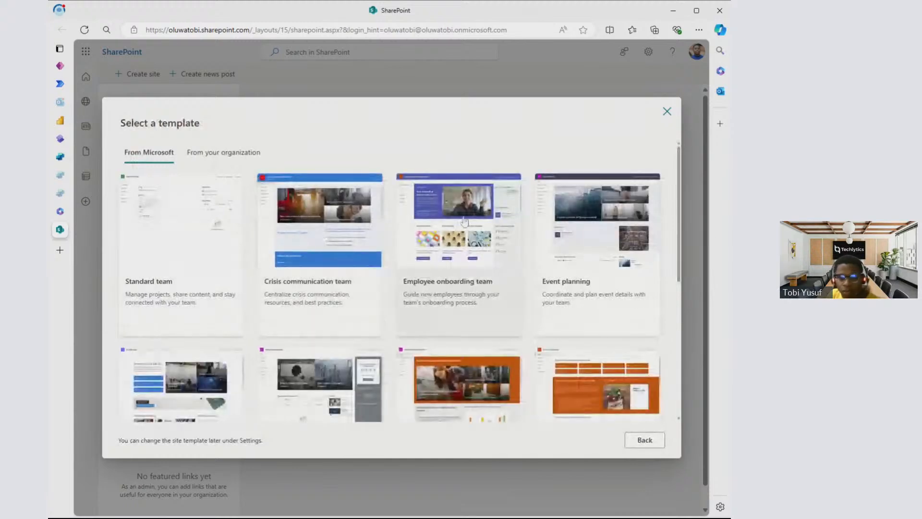
left_click(464, 221)
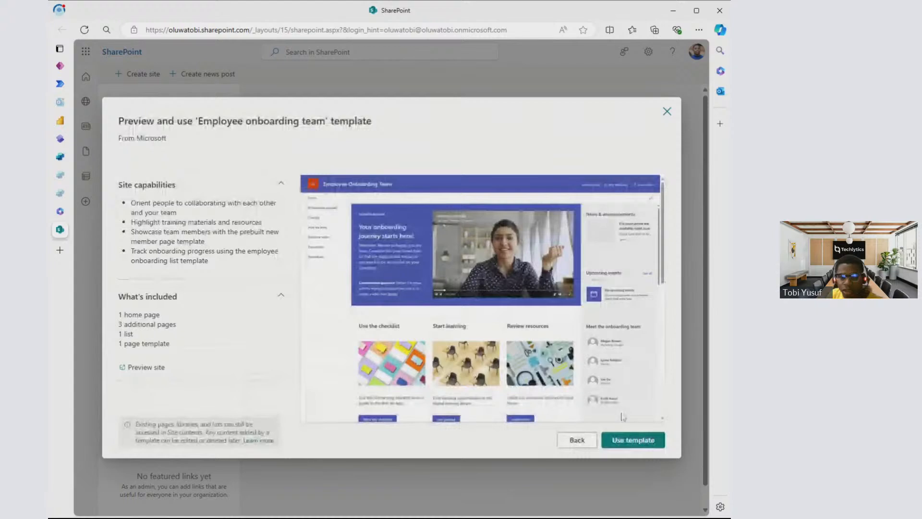
left_click(632, 439)
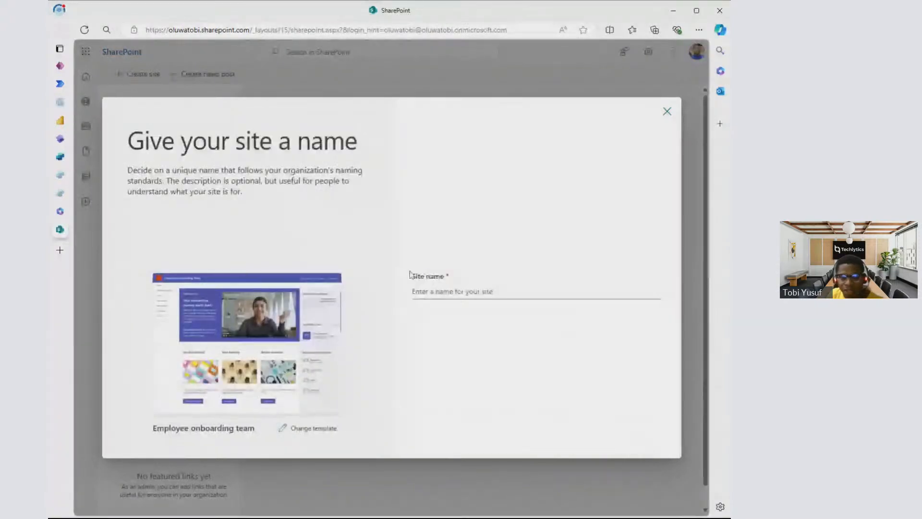
- Name the new team site "Power Platform BootCamp"
left_click(423, 292)
type("Te")
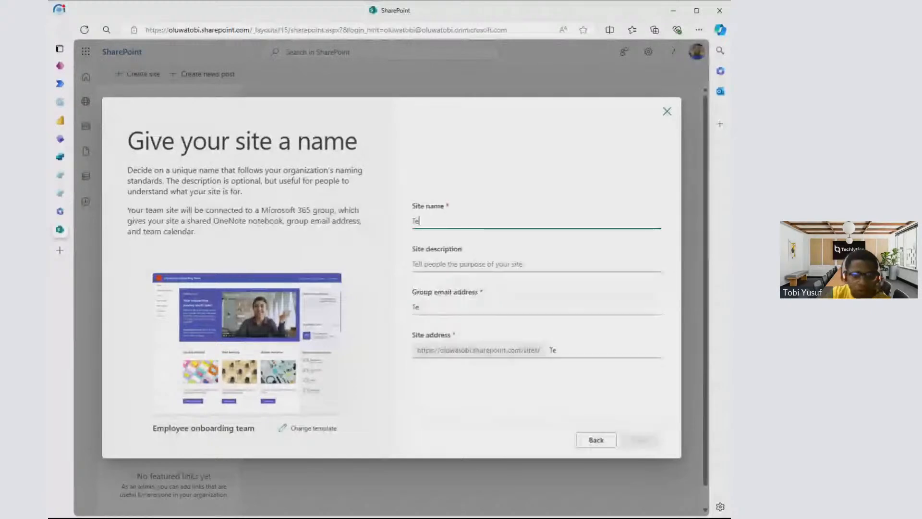
key("BackSpace")
key("BackSpace")
type("Pow")
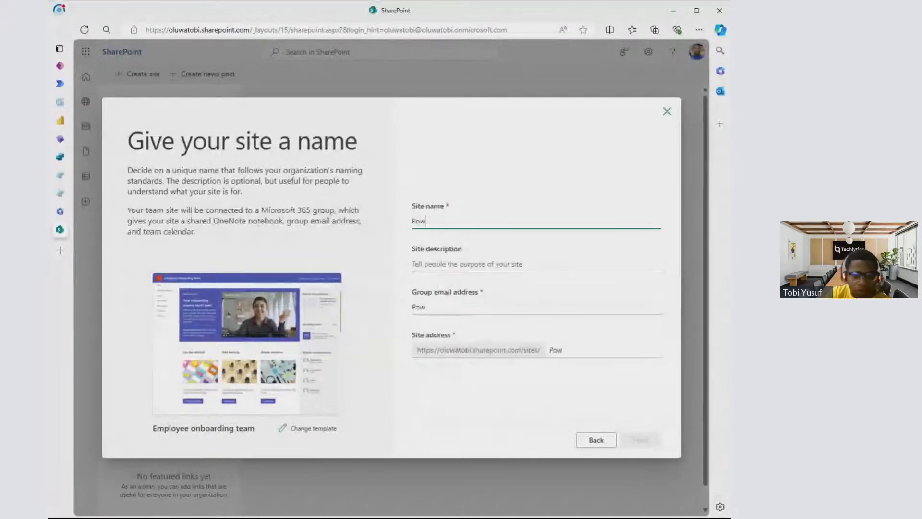
type("er P")
type("ft")
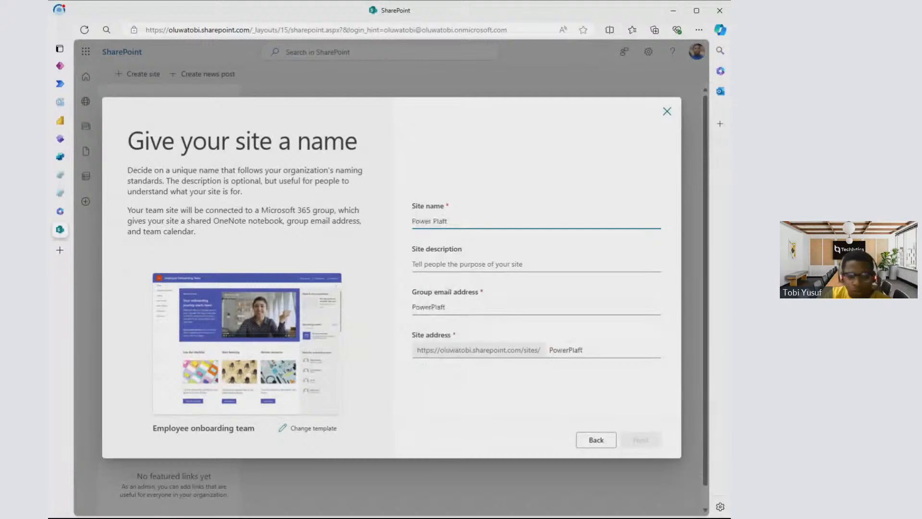
type("Boo")
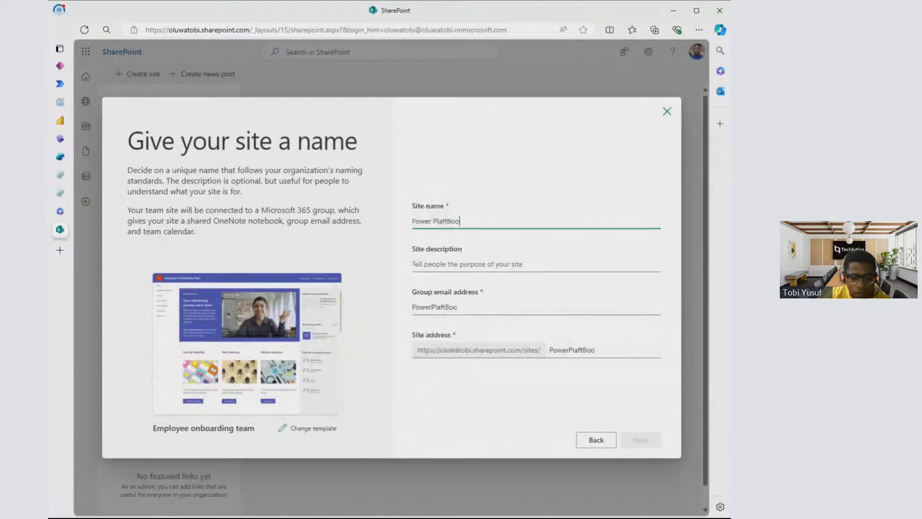
type("tCamp")
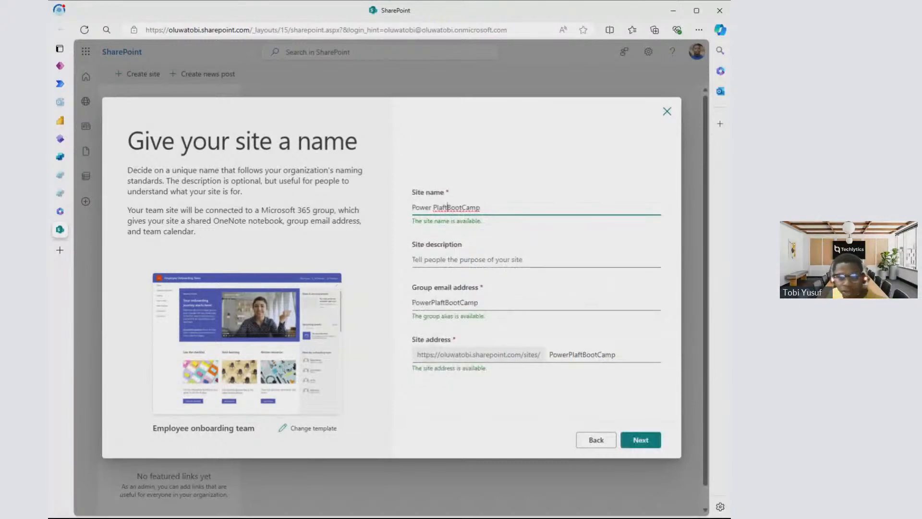
key("BackSpace")
key("BackSpace")
type("tfor")
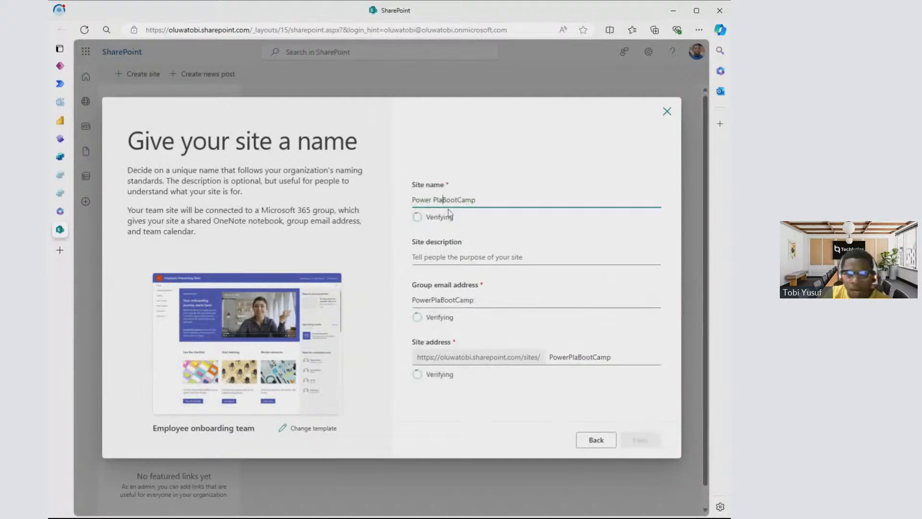
type("m")
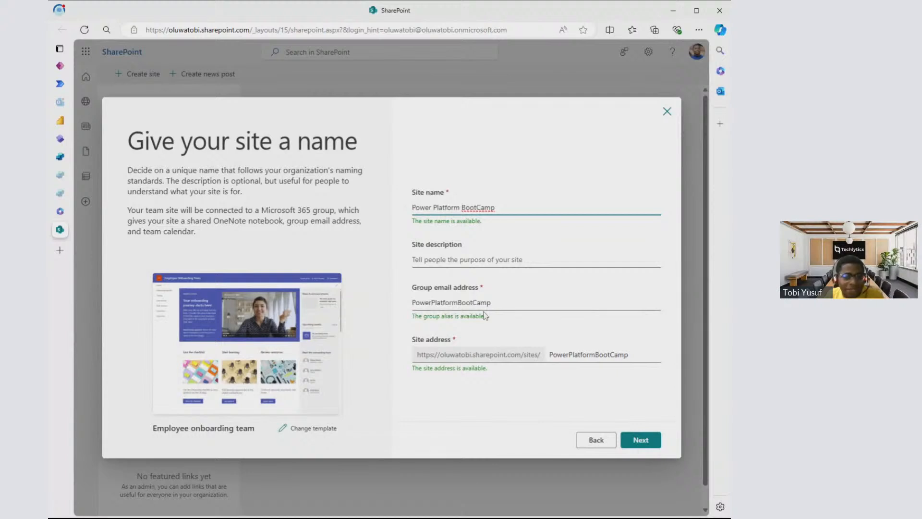
- Create the site as private with English as its language, and finish without adding members
left_click(653, 440)
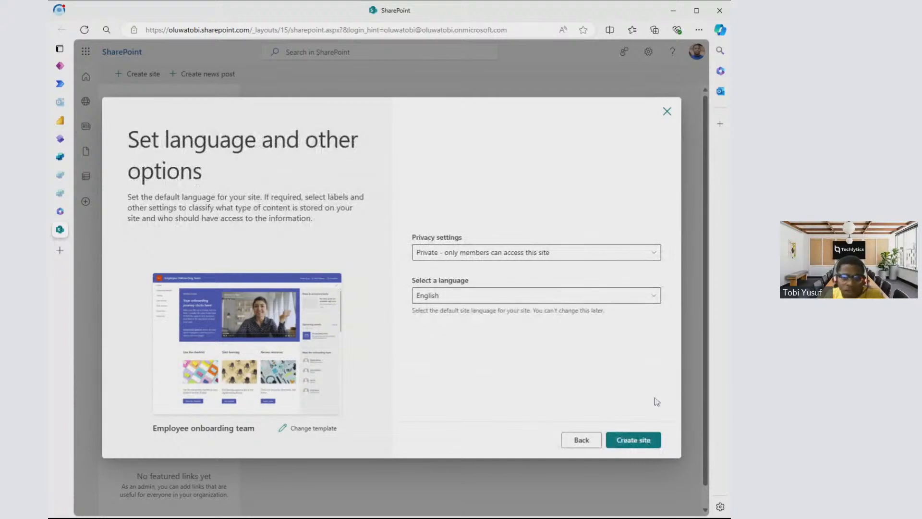
left_click(638, 435)
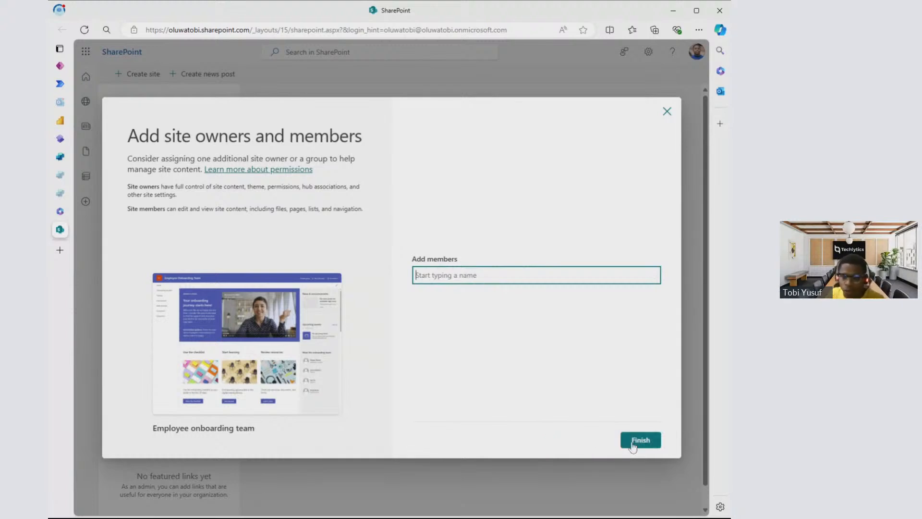
left_click(640, 442)
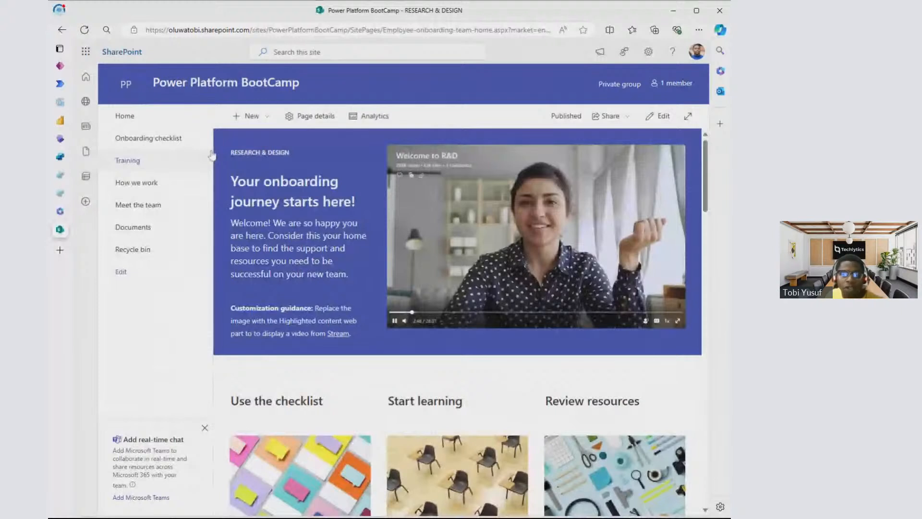
left_click(249, 116)
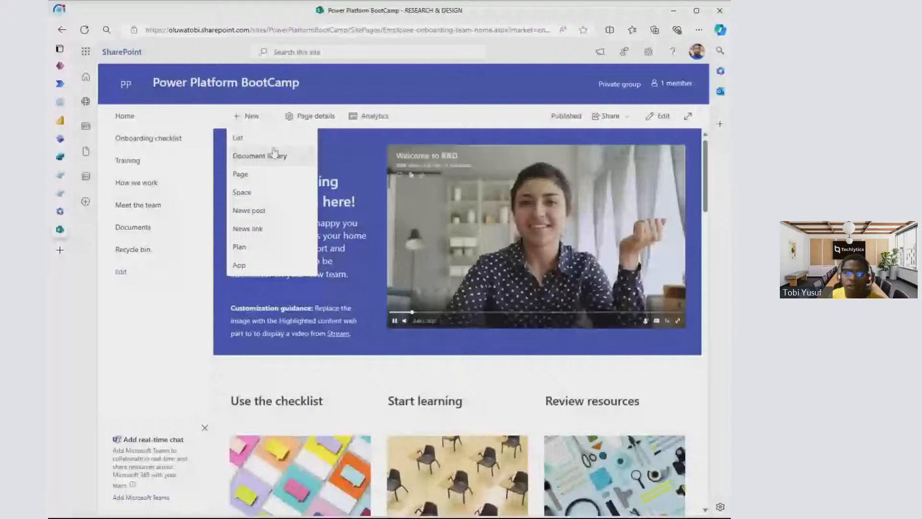
left_click(275, 135)
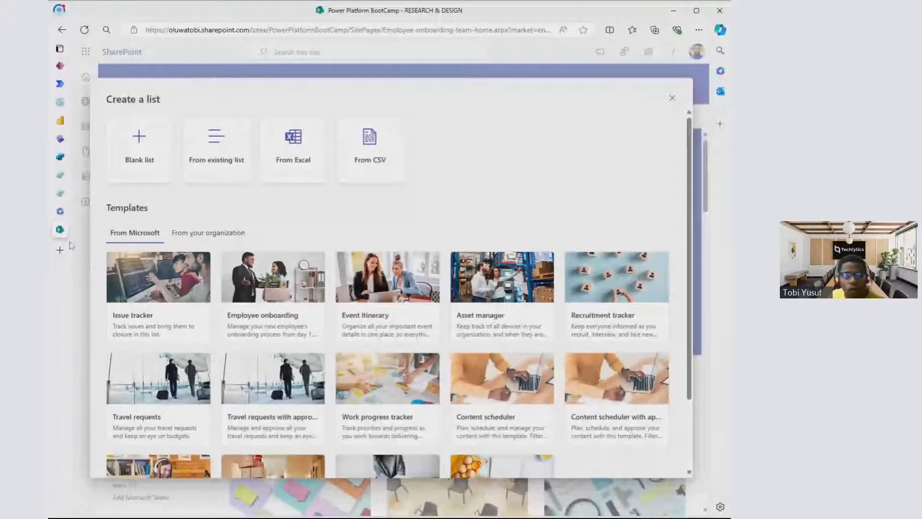
key("alt+Tab")
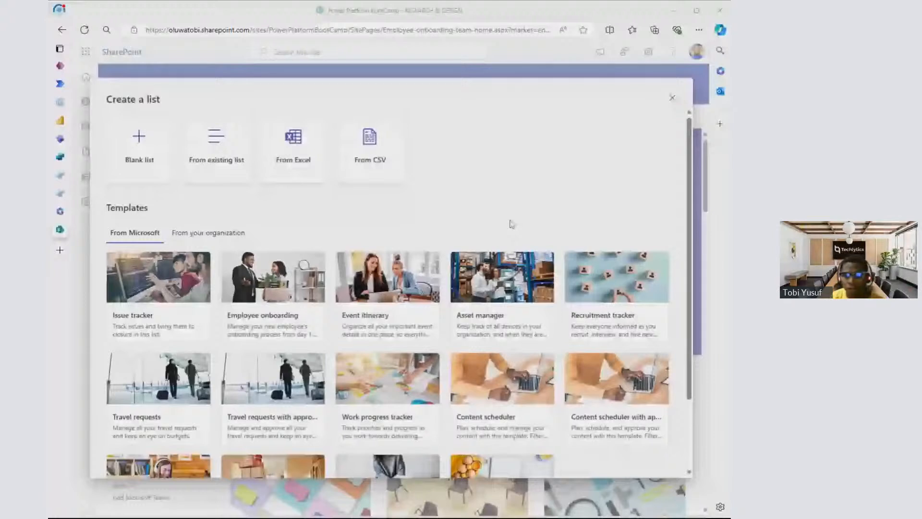
left_click(511, 224)
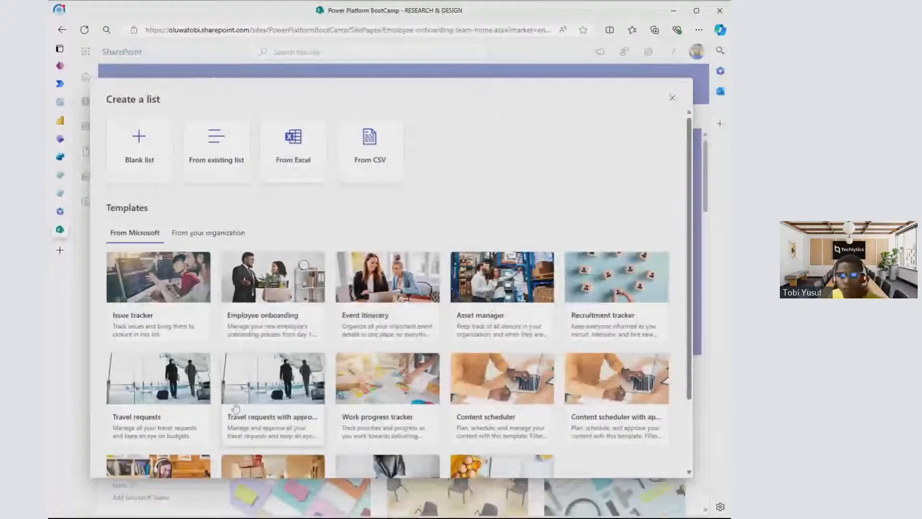
left_click(139, 151)
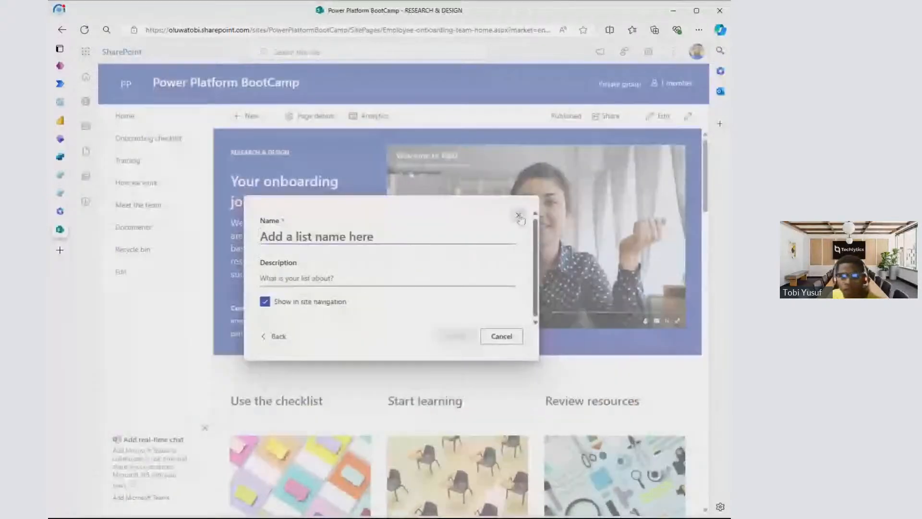
left_click(519, 217)
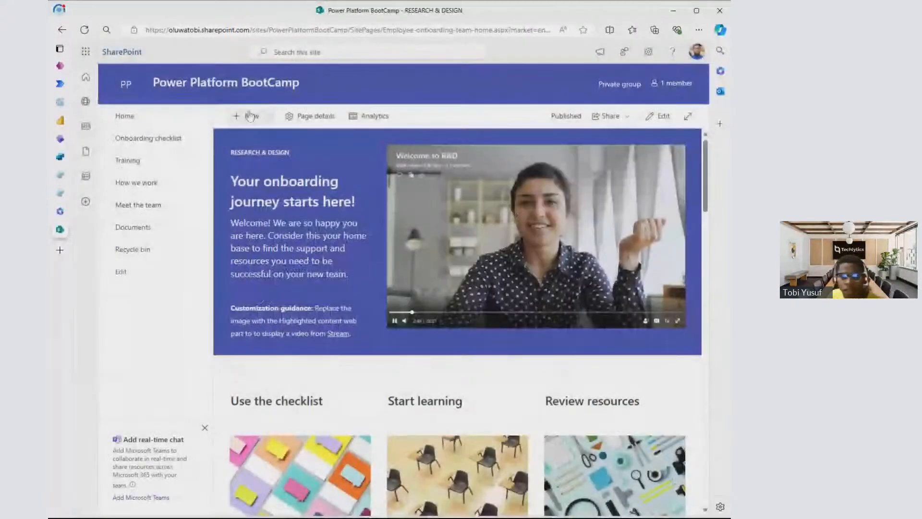
- Create a blank list named "Change Request List" on the Power Platform BootCamp site and show it in the site navigation
left_click(254, 117)
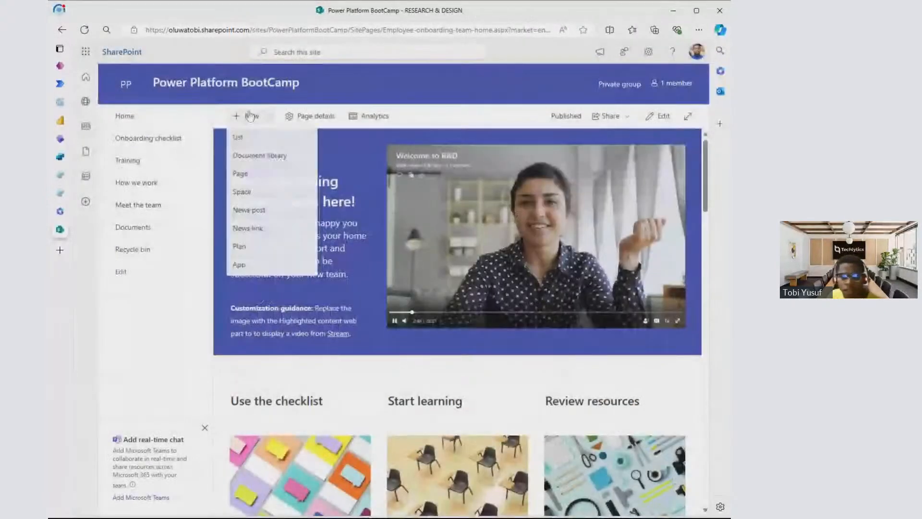
left_click(240, 140)
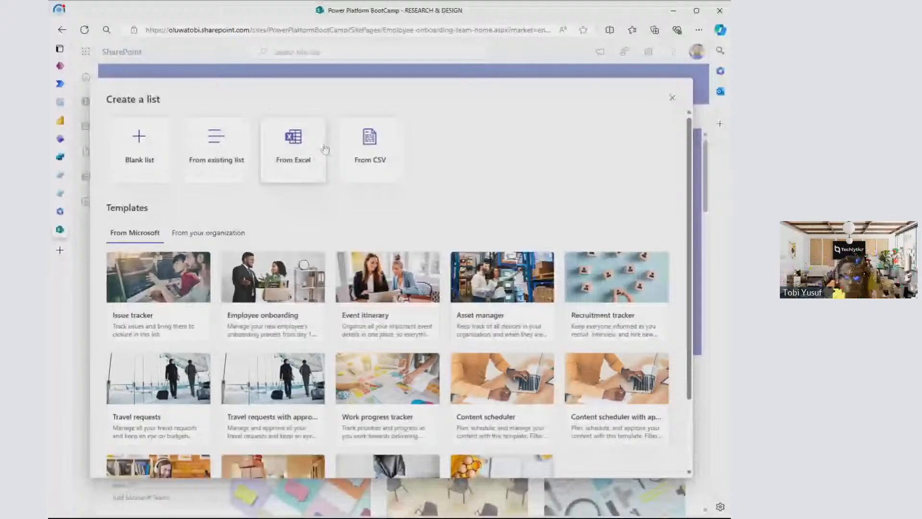
left_click(323, 150)
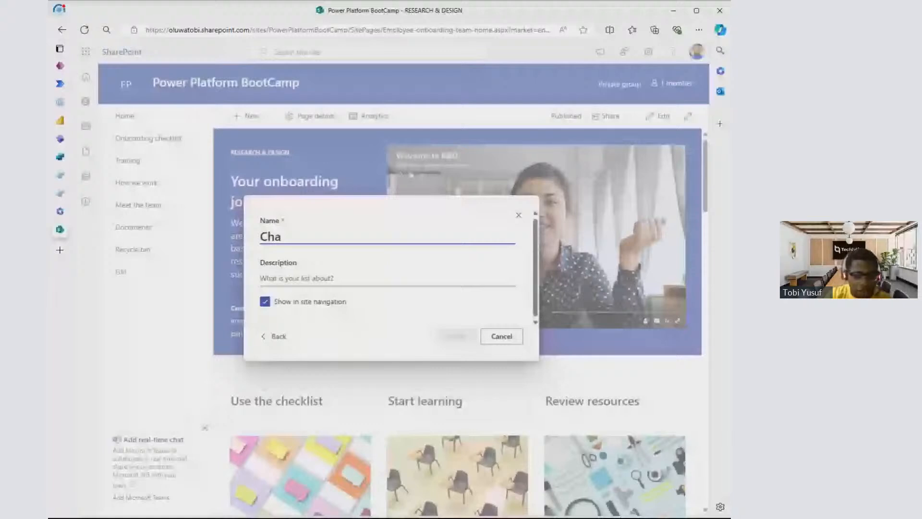
type("nge Requirem")
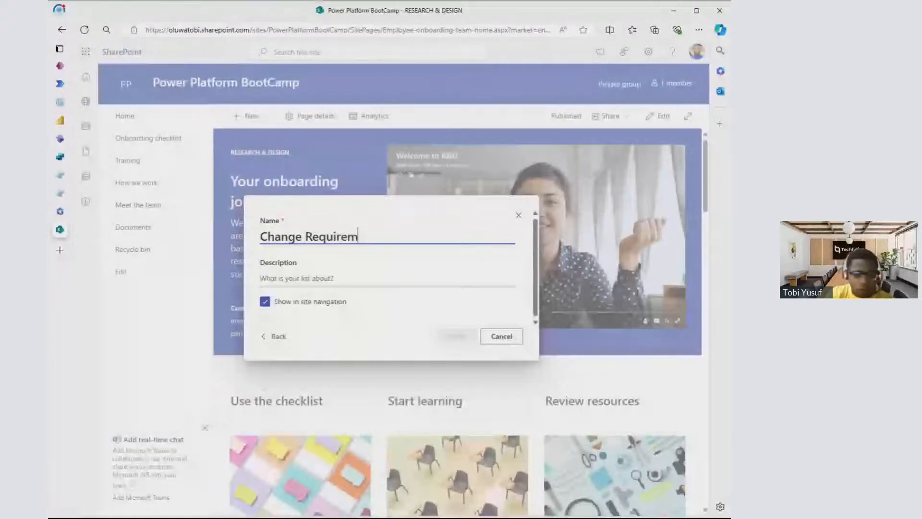
type("ent ")
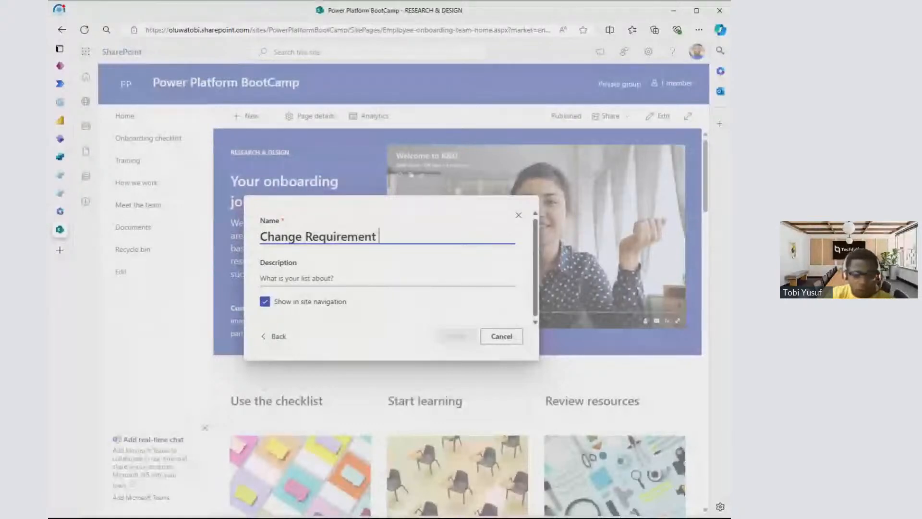
type("Ap")
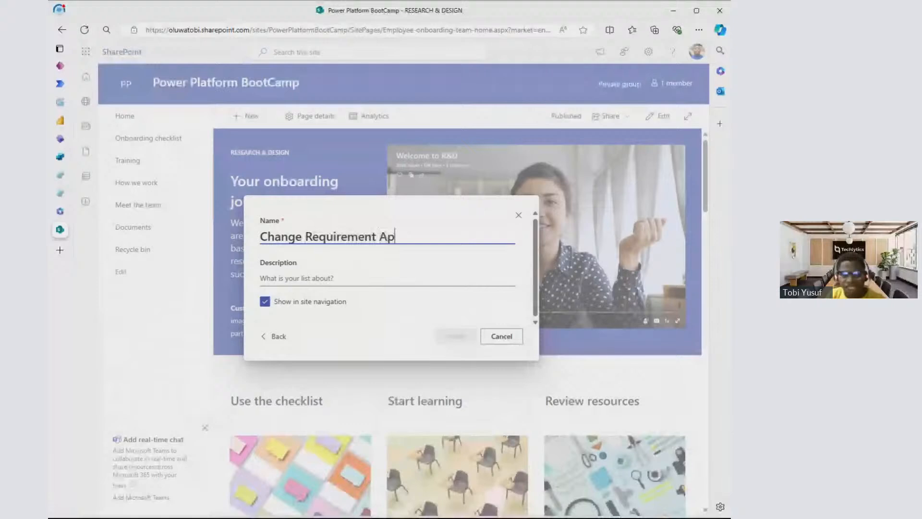
type("p")
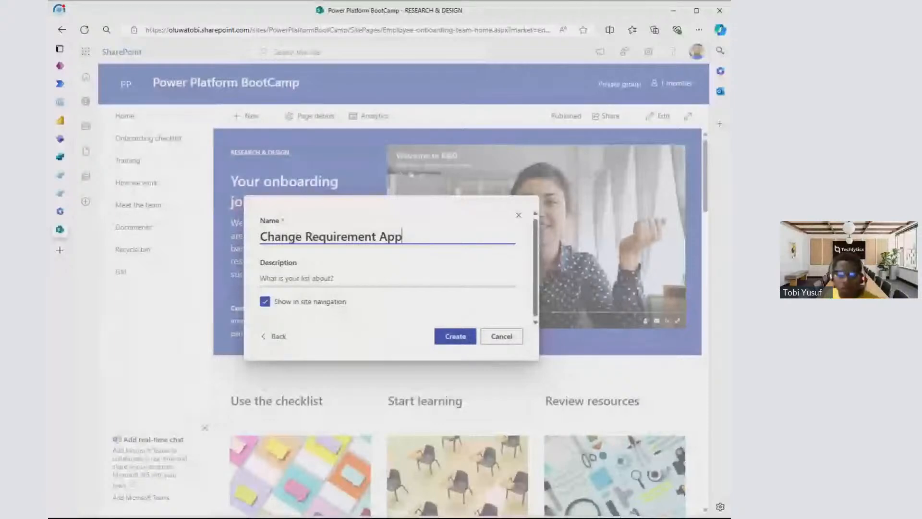
left_click(387, 236)
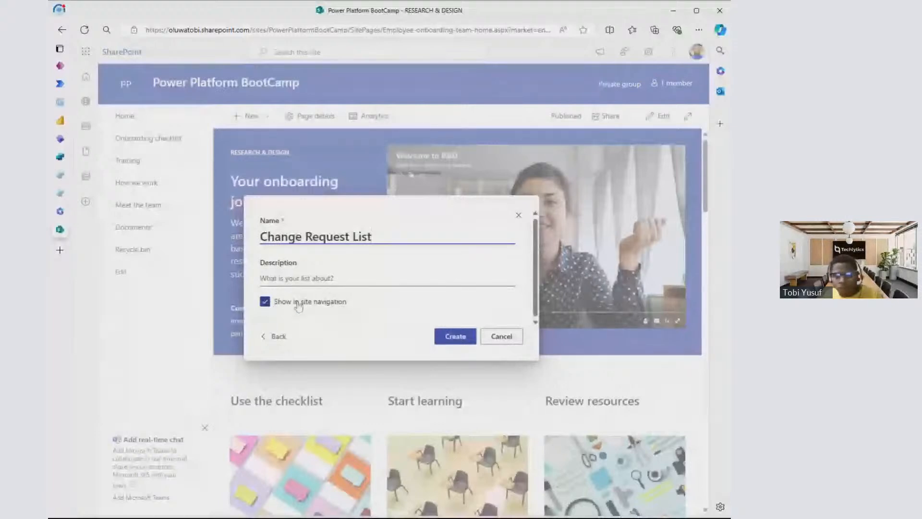
left_click(455, 337)
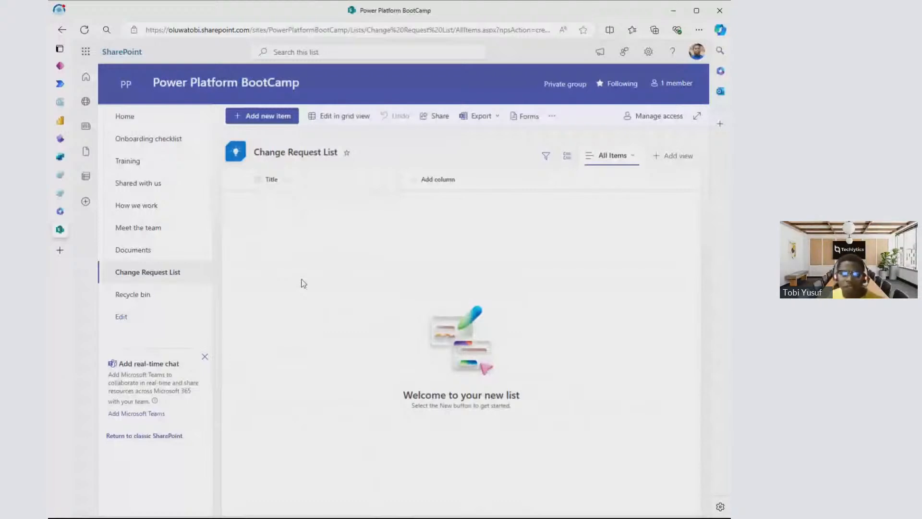
- Add a single line of text column named "Full Name" to the Change Request List
left_click(438, 180)
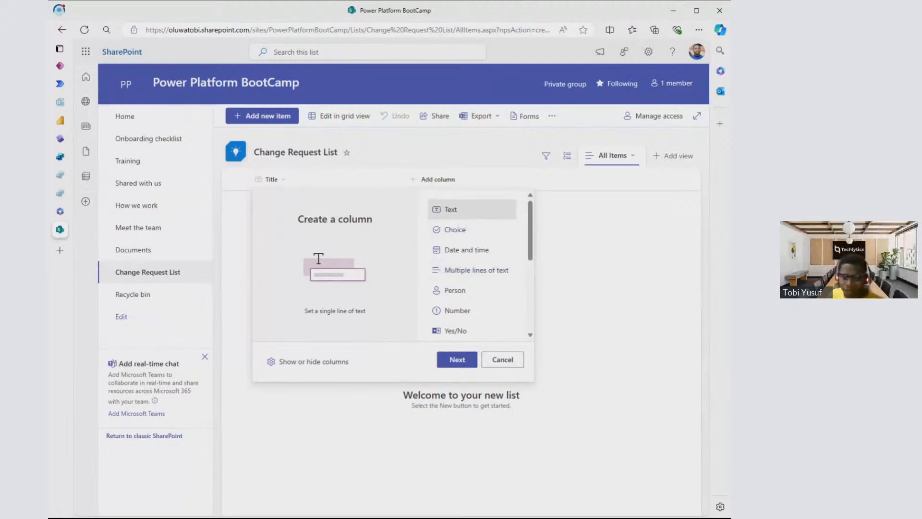
left_click(406, 502)
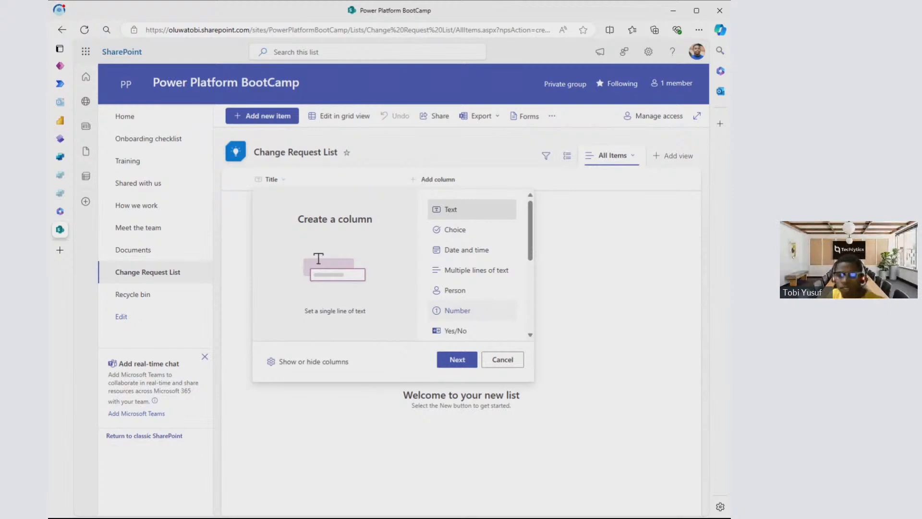
left_click(463, 359)
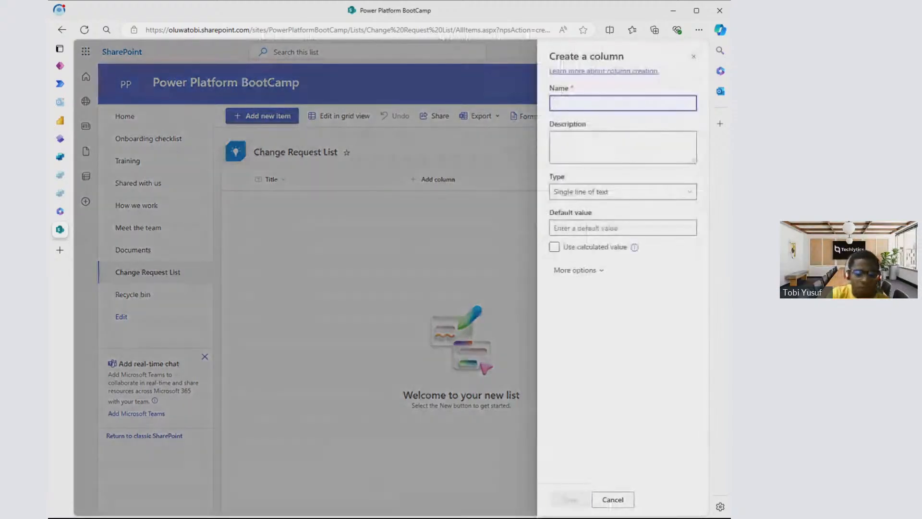
type("full Name")
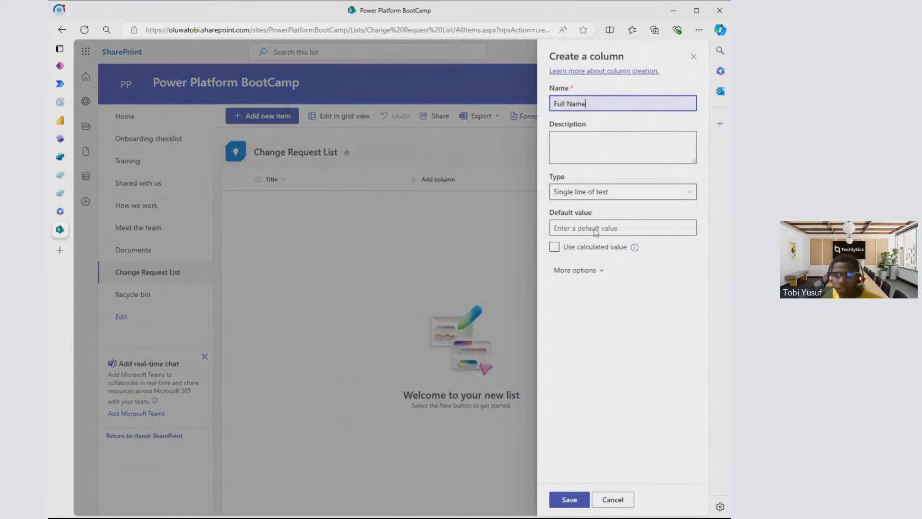
left_click(576, 504)
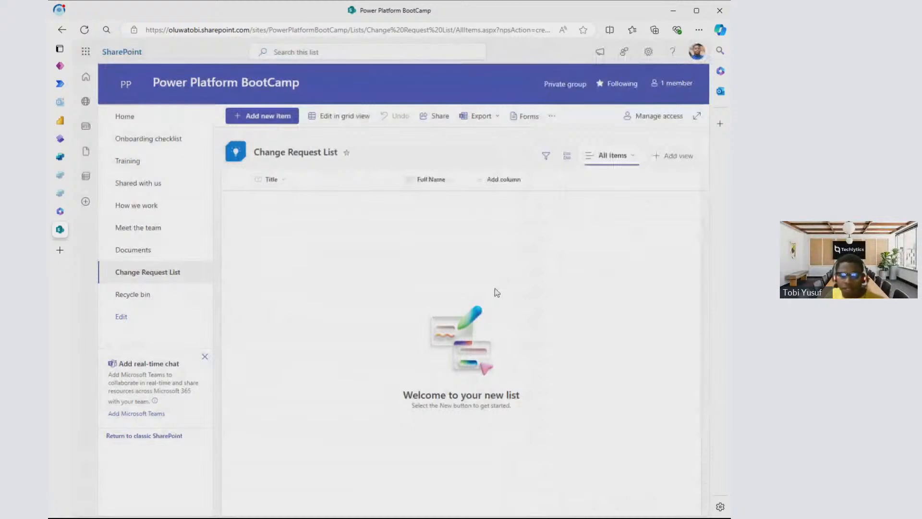
- Start a Choice column named "Department" in the Change Request List, with the choices IT, Finance and HR
left_click(498, 180)
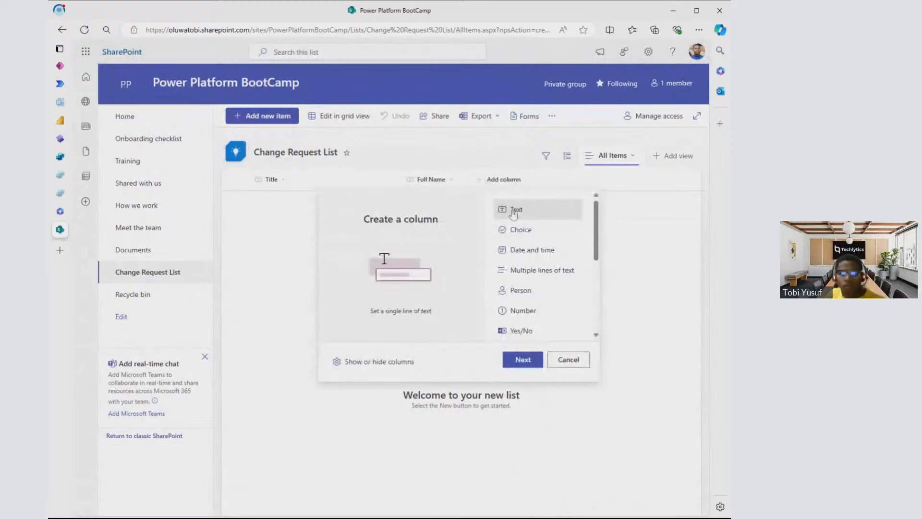
left_click(527, 237)
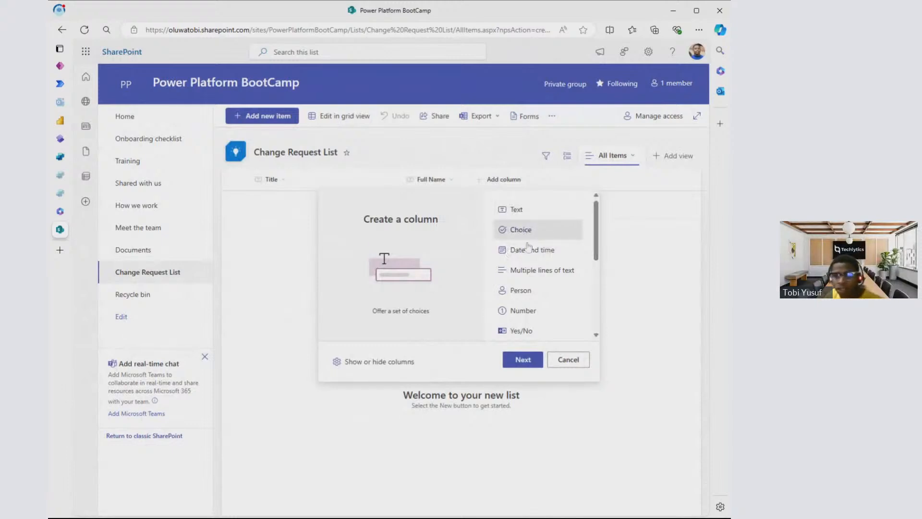
left_click(520, 364)
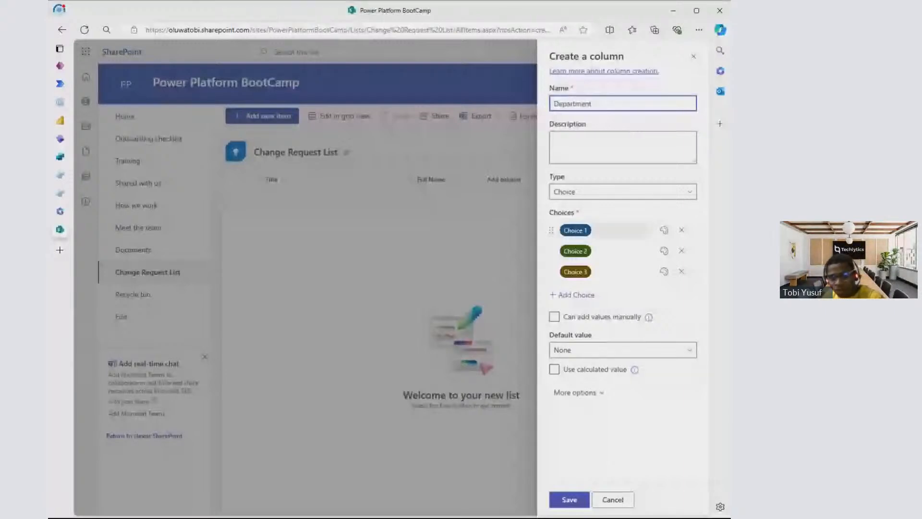
left_click(607, 230)
type("IT")
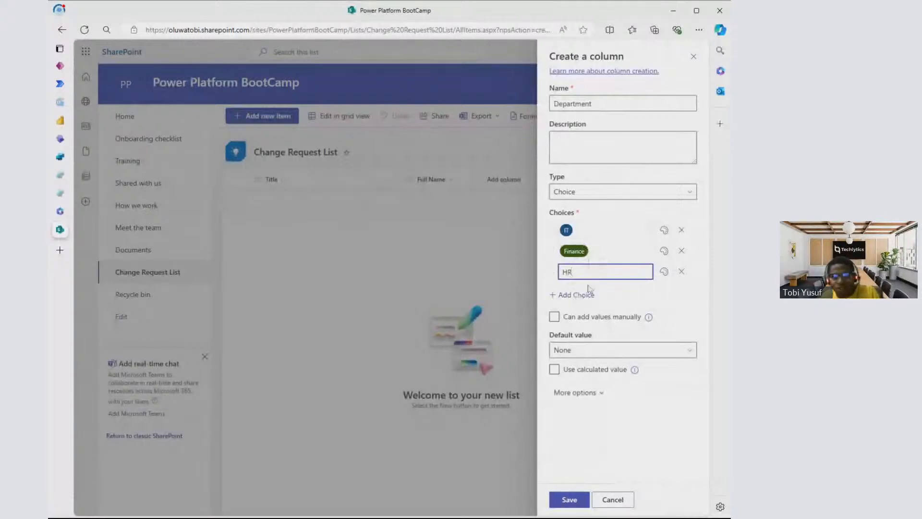
- Add "Security" as a fourth choice of the Department column and save the column
left_click_drag(587, 295, 609, 263)
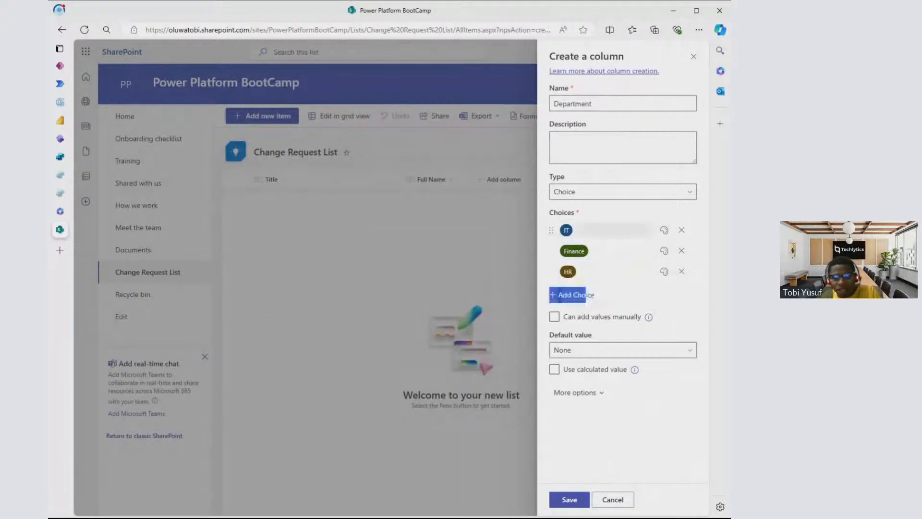
left_click(587, 296)
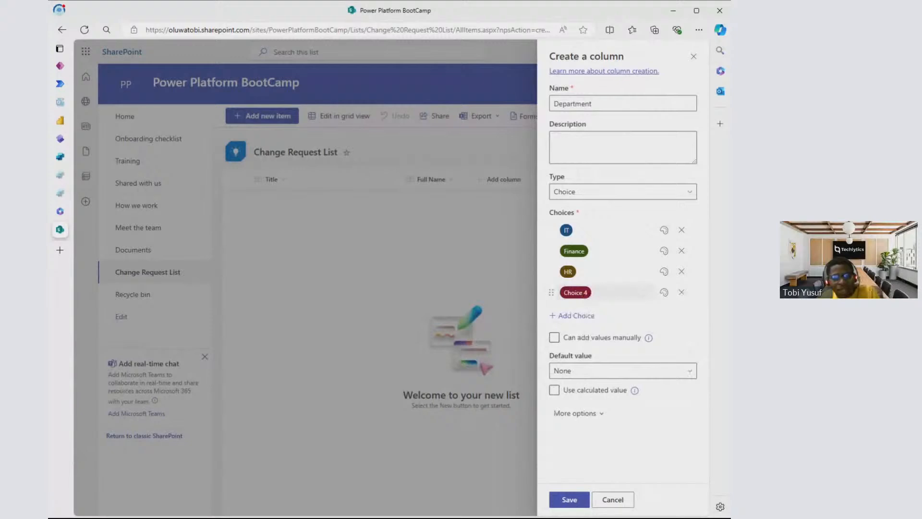
left_click(682, 293)
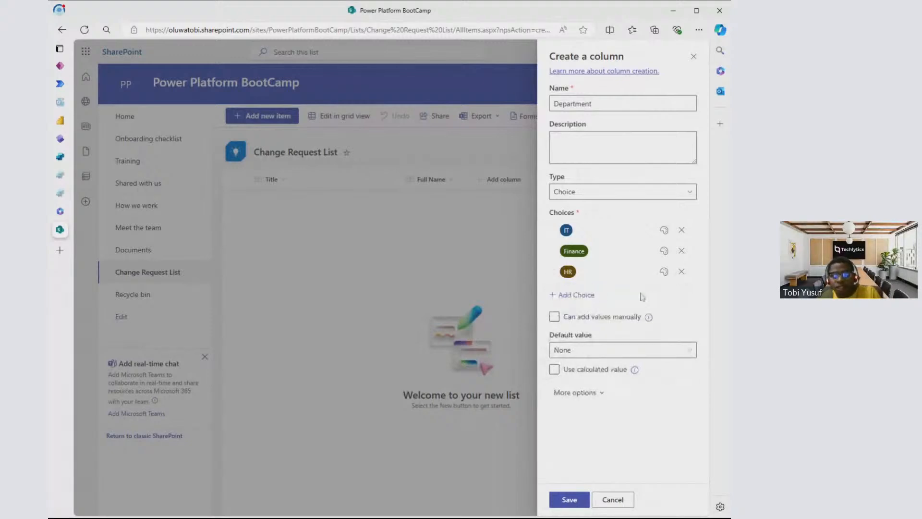
left_click(587, 295)
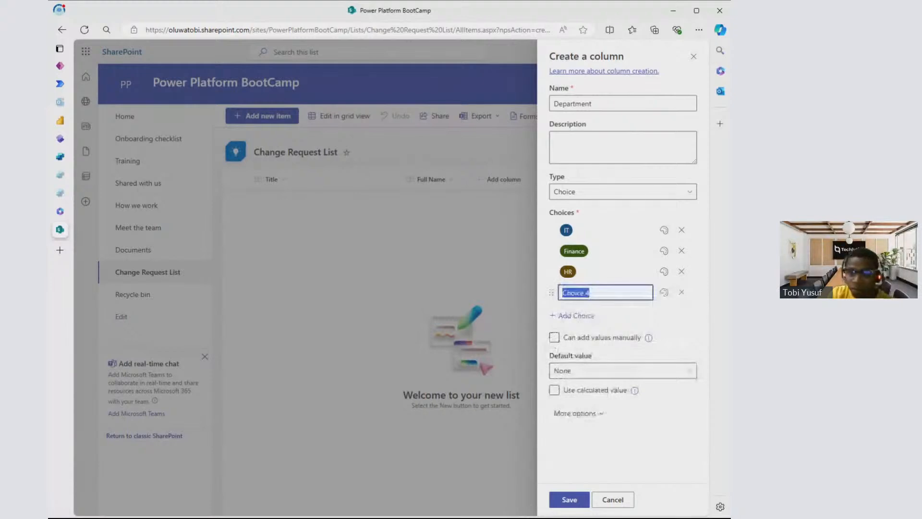
type("Sec")
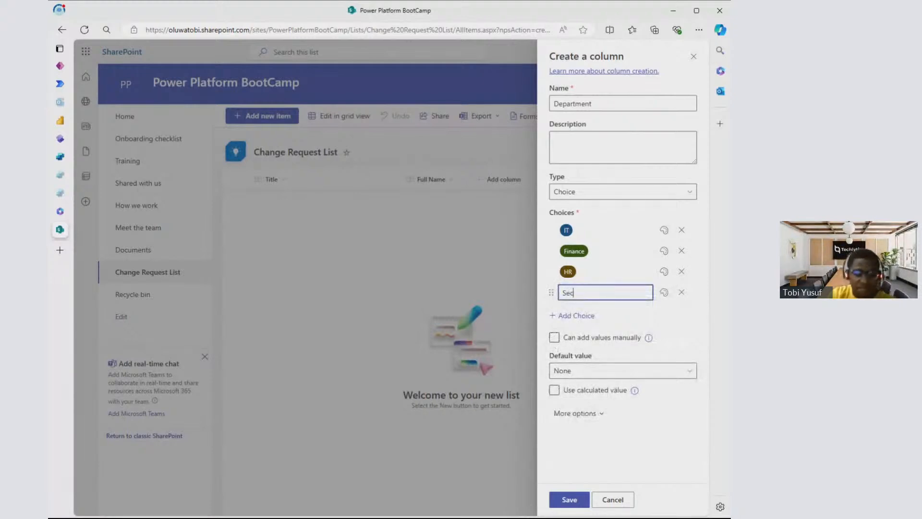
type("urity")
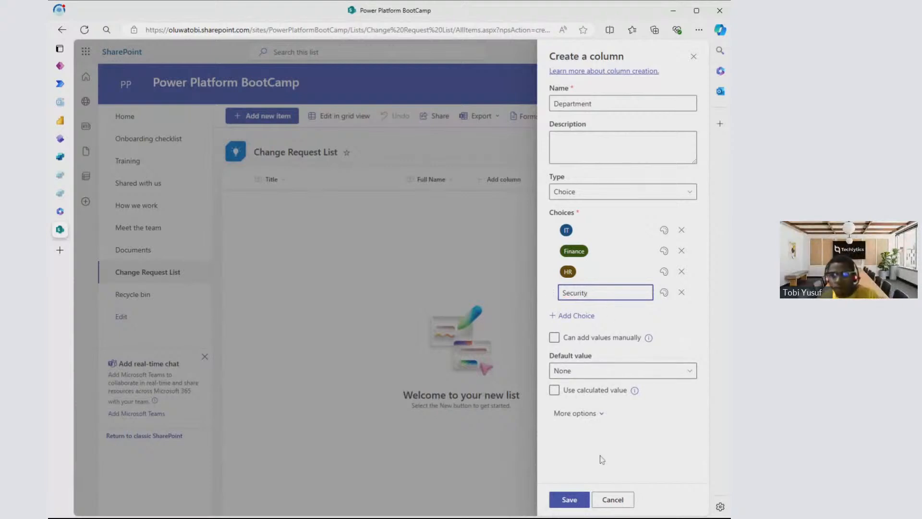
left_click(575, 502)
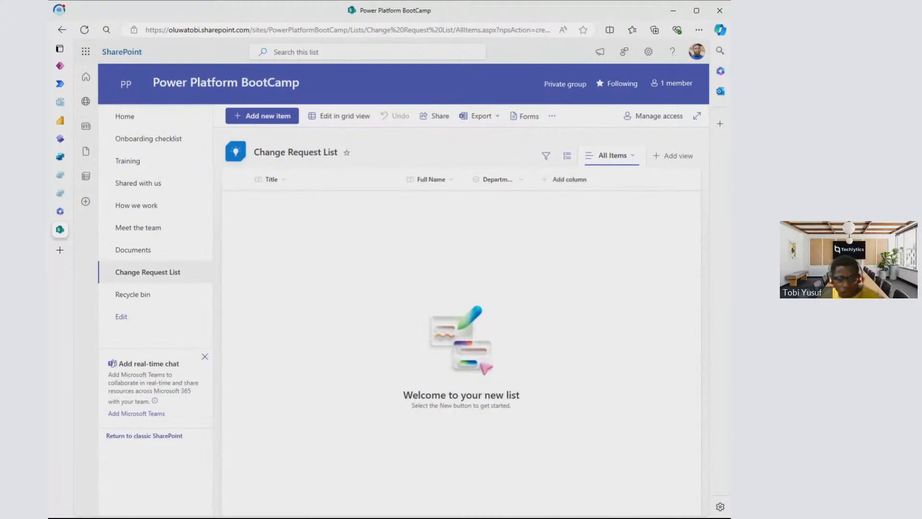
- Add a Date and time column named "Date" to the Change Request List, without including the time
left_click(267, 517)
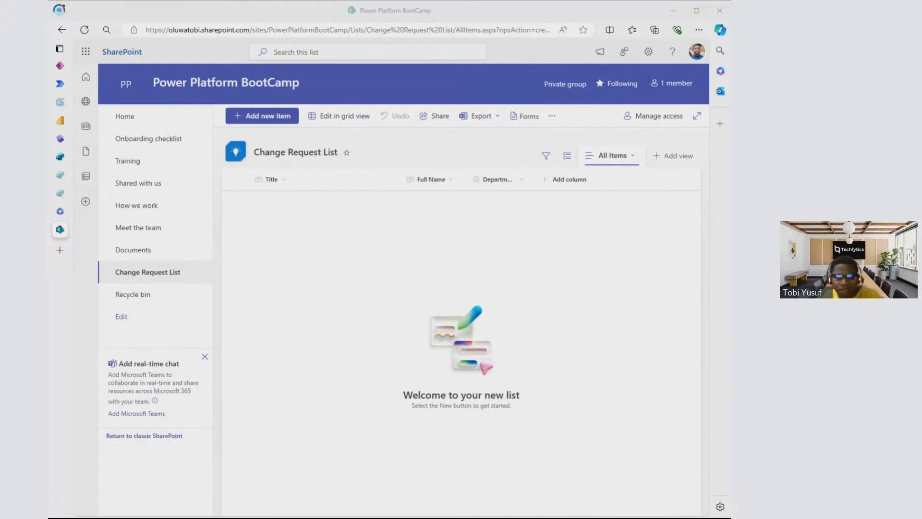
left_click(595, 192)
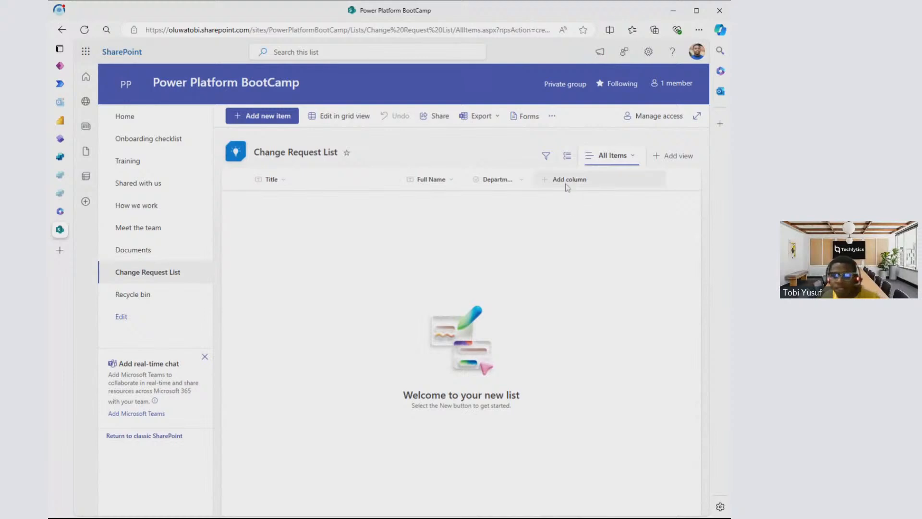
left_click(575, 185)
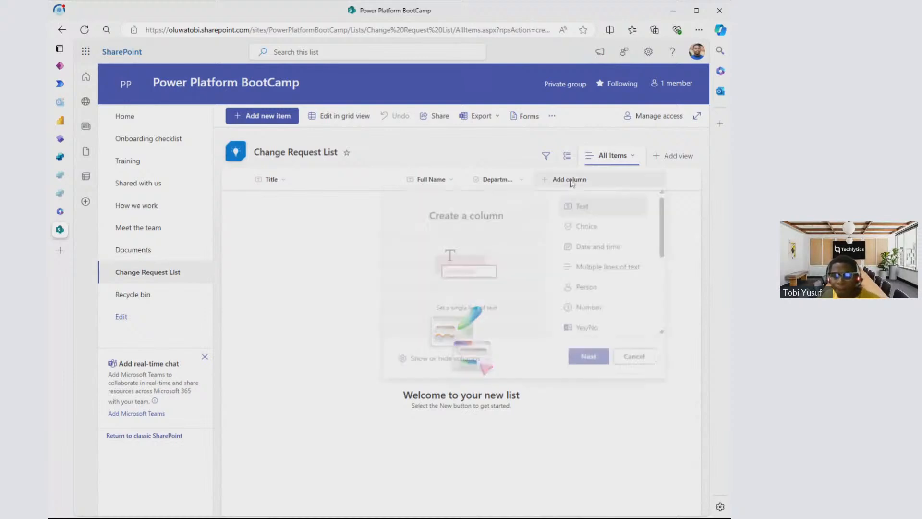
left_click(600, 253)
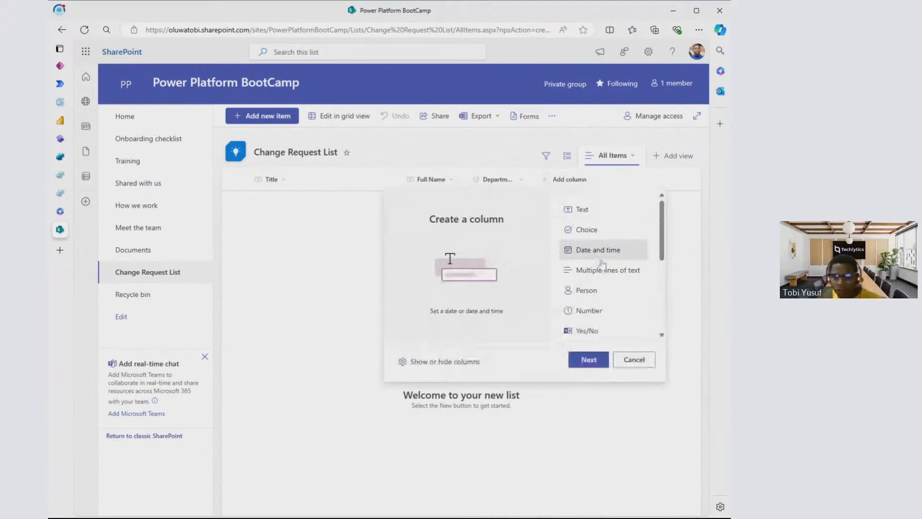
left_click(594, 359)
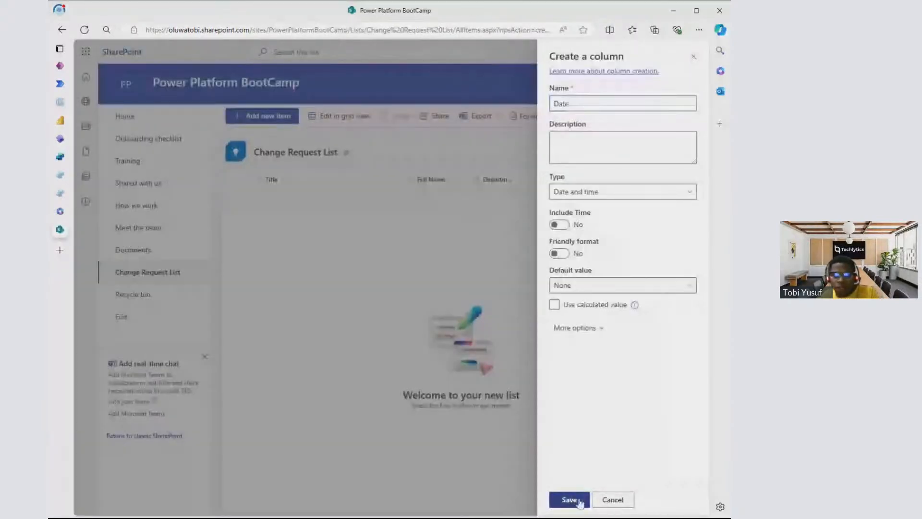
left_click(579, 500)
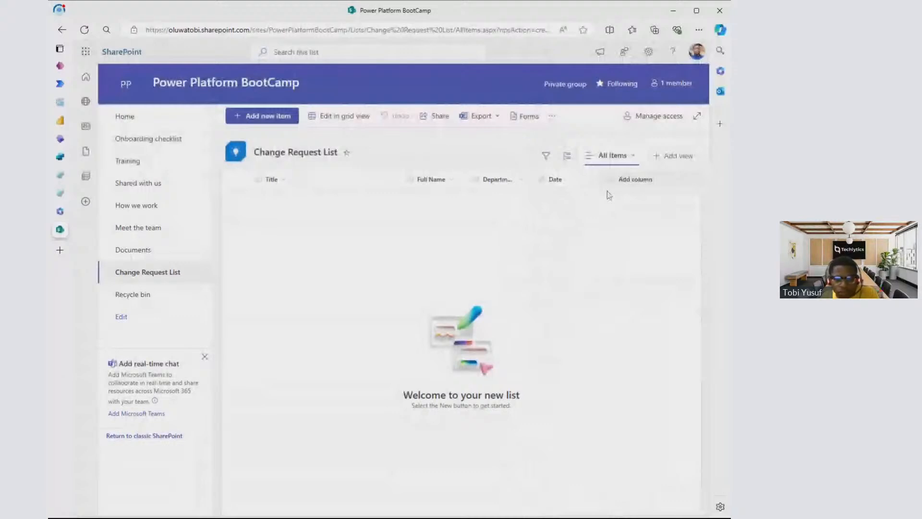
- Start a new Choice column named "Status" in the Change Request List
key("alt+Tab")
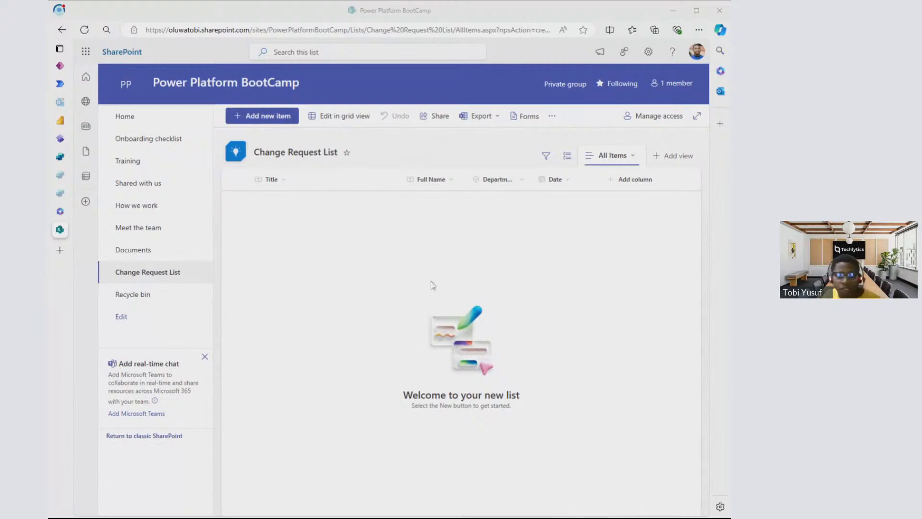
left_click(638, 180)
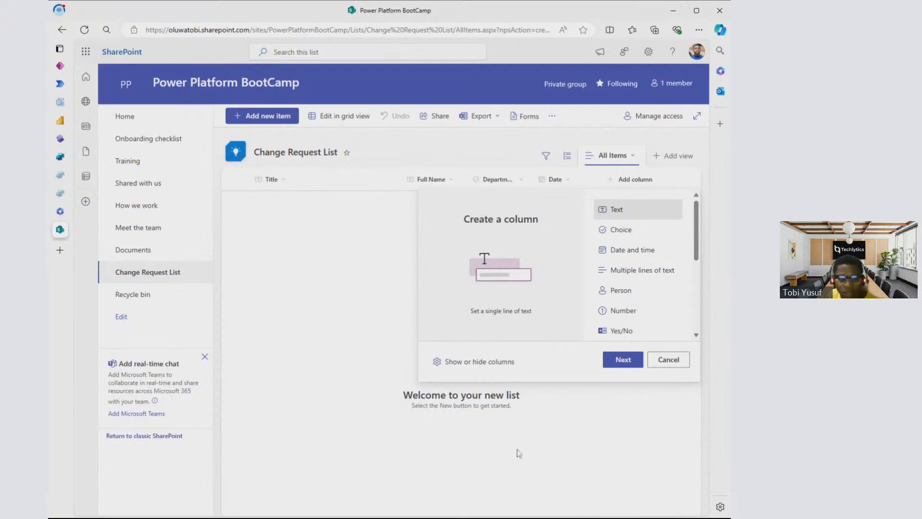
left_click(620, 231)
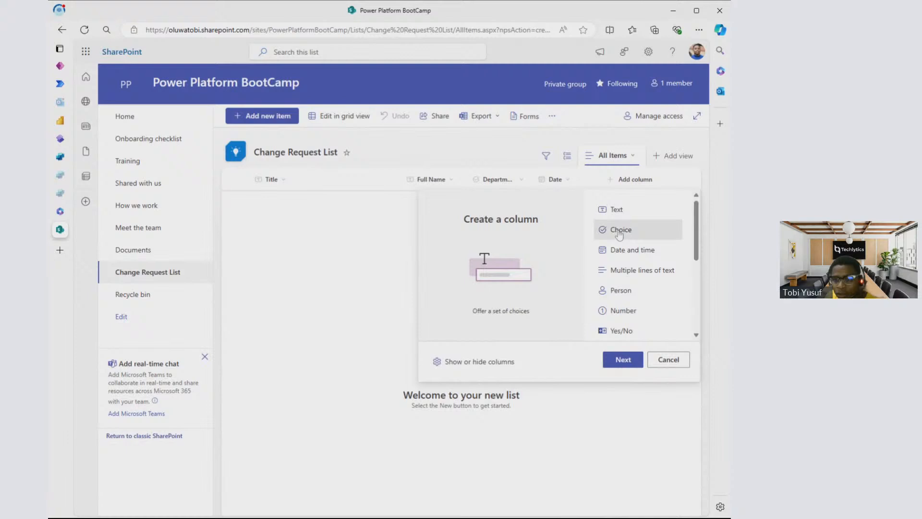
left_click(626, 363)
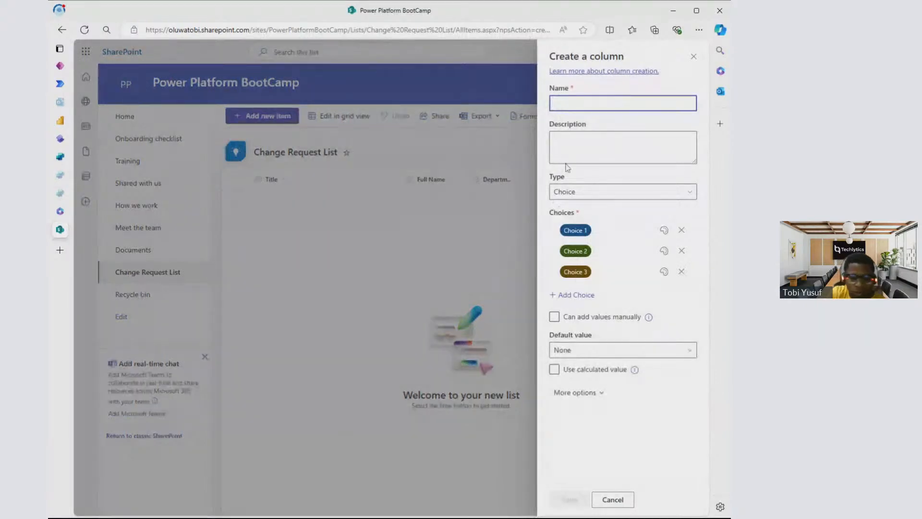
type("S")
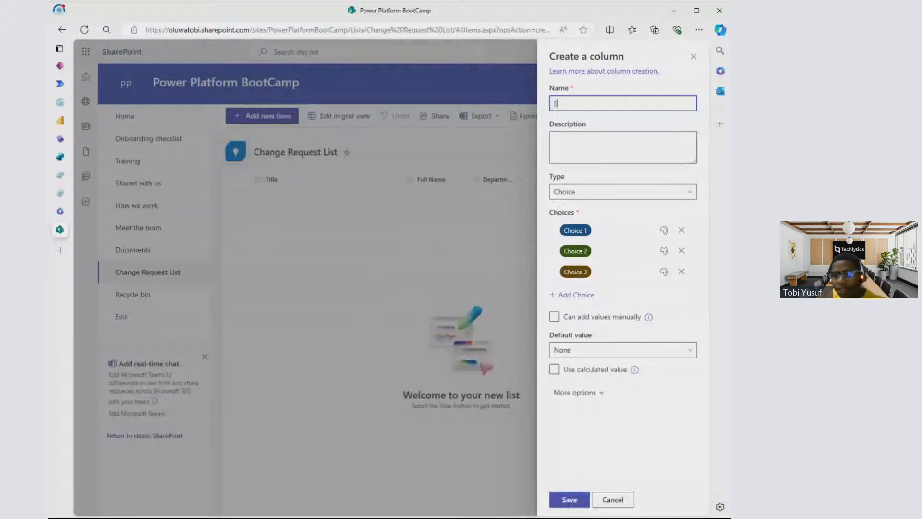
type("tatus")
- Define Pending, Approve and Reject as the three choices of the Status column
left_click(605, 231)
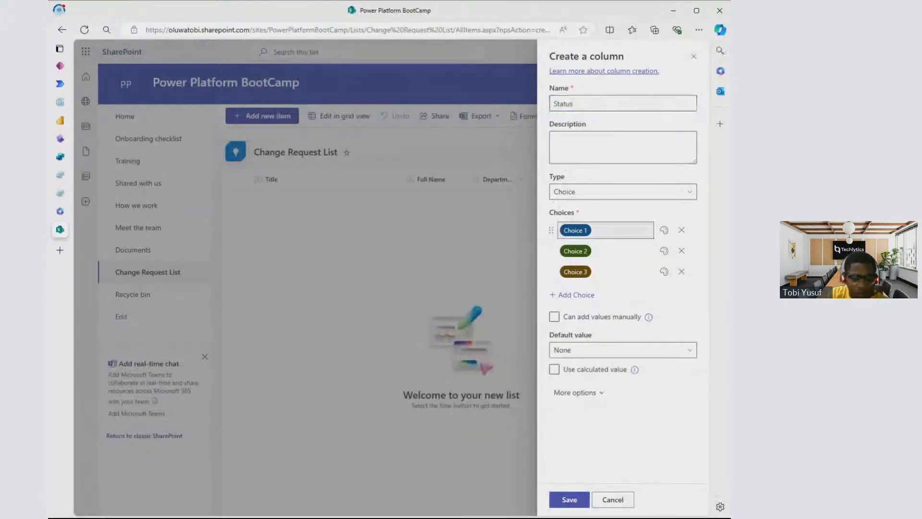
type("Pending")
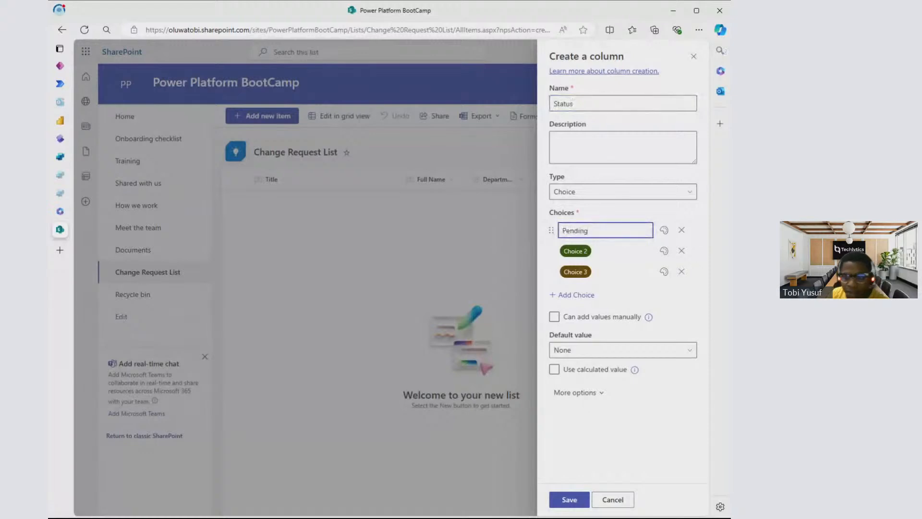
left_click(600, 255)
type("Approve")
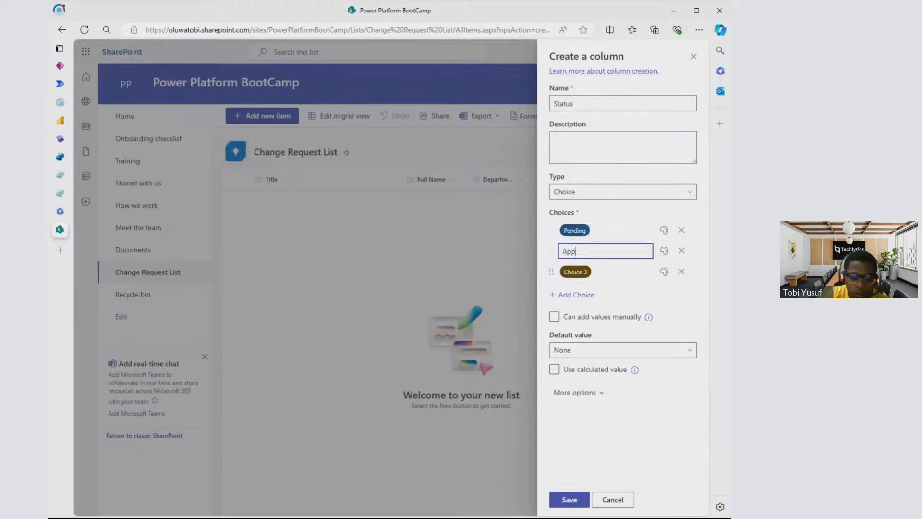
left_click(605, 272)
type("Rehect")
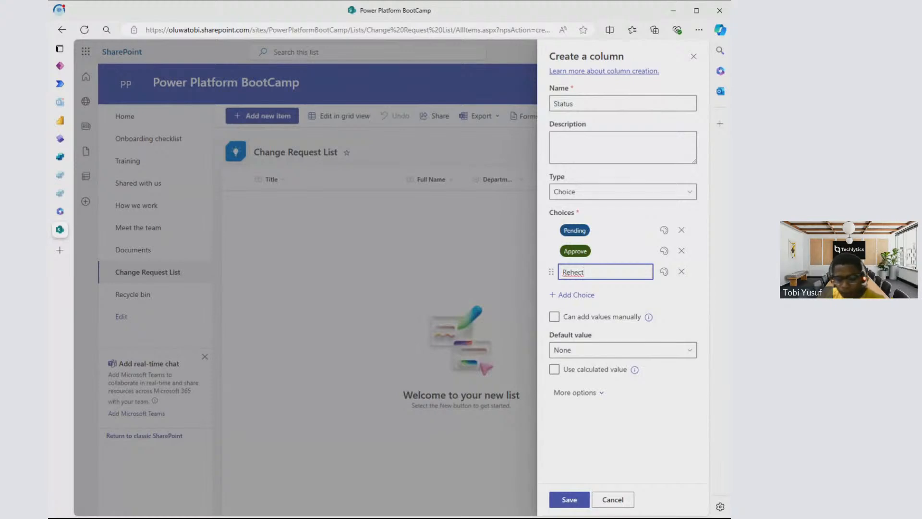
left_click(578, 272)
key("BackSpace")
type("j")
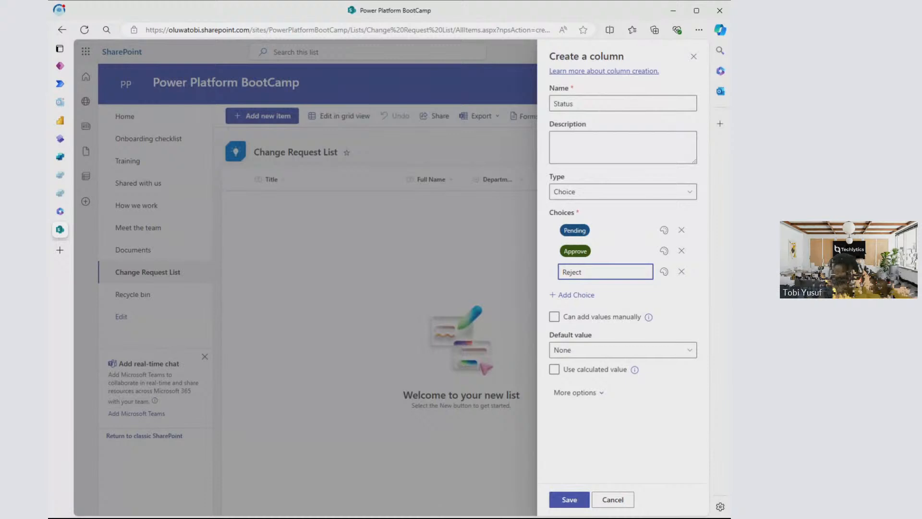
left_click(416, 509)
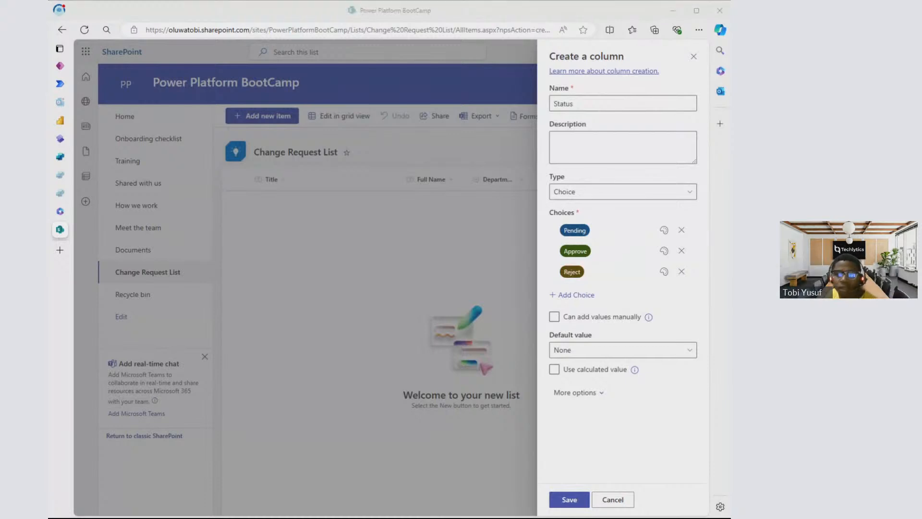
left_click(472, 21)
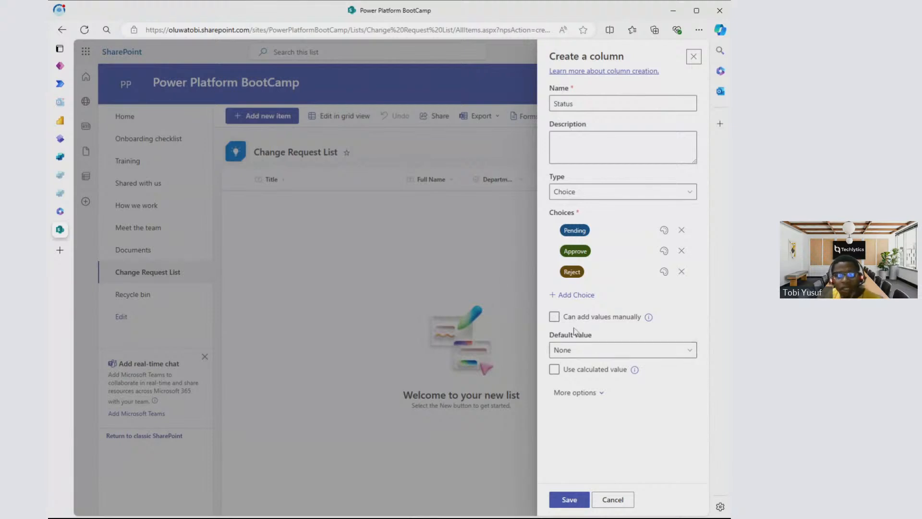
- Set the Status column's default value to Pending and save the column
left_click(604, 354)
left_click(583, 384)
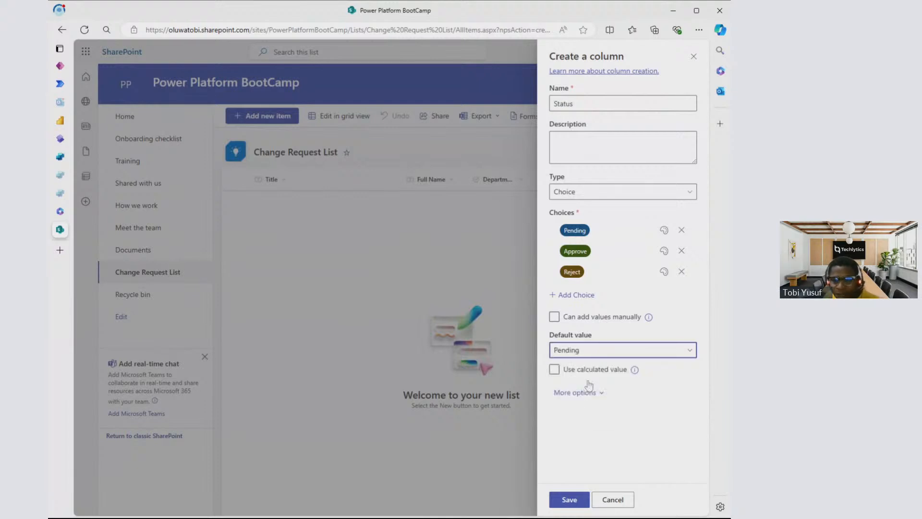
left_click(590, 351)
left_click(581, 365)
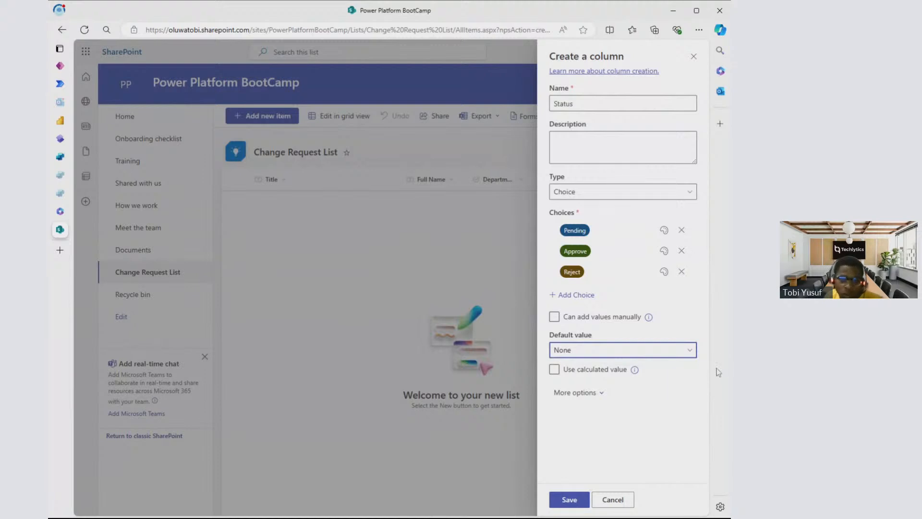
left_click(651, 351)
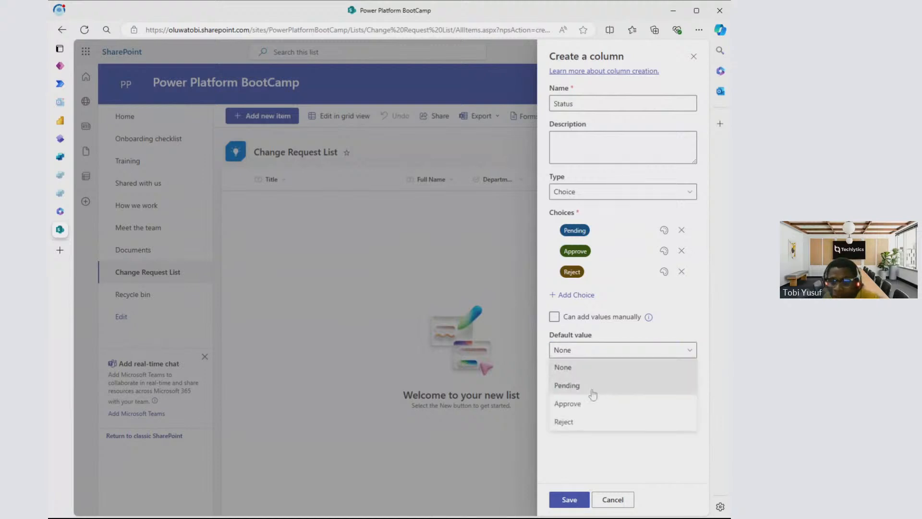
left_click(591, 384)
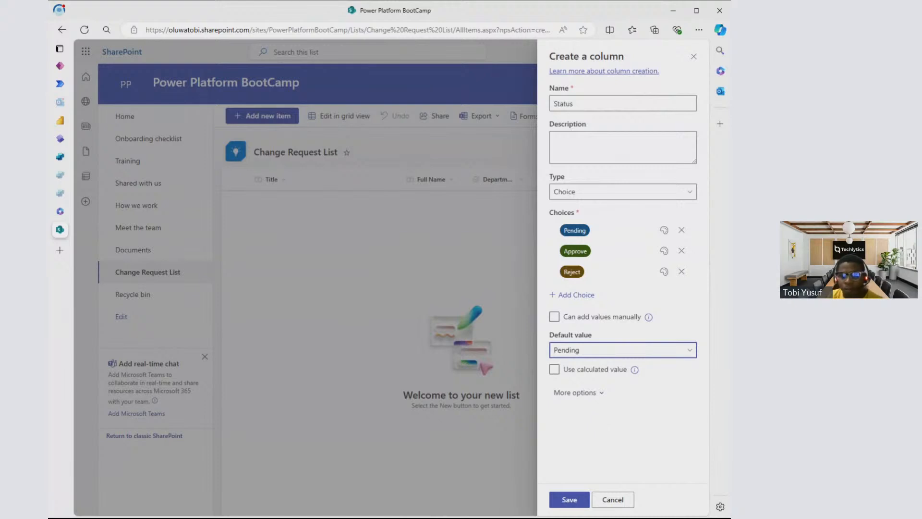
left_click(574, 500)
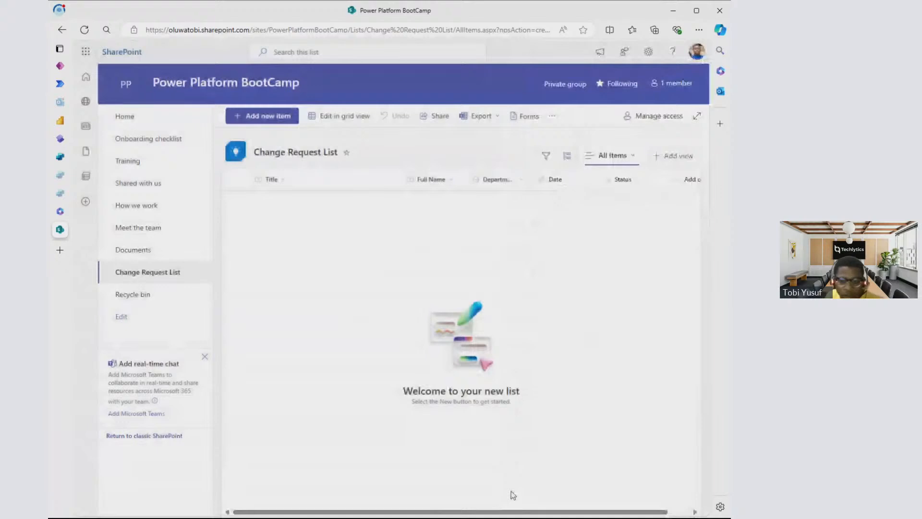
left_click_drag(509, 507, 530, 507)
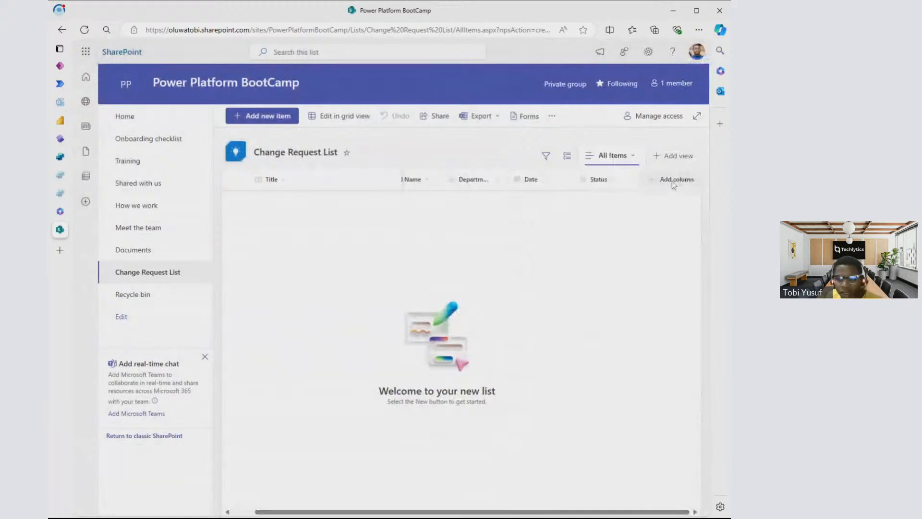
- Add a Choice column named "Priority" to the Change Request List with the choices Normal, Important and Urgent
left_click(673, 180)
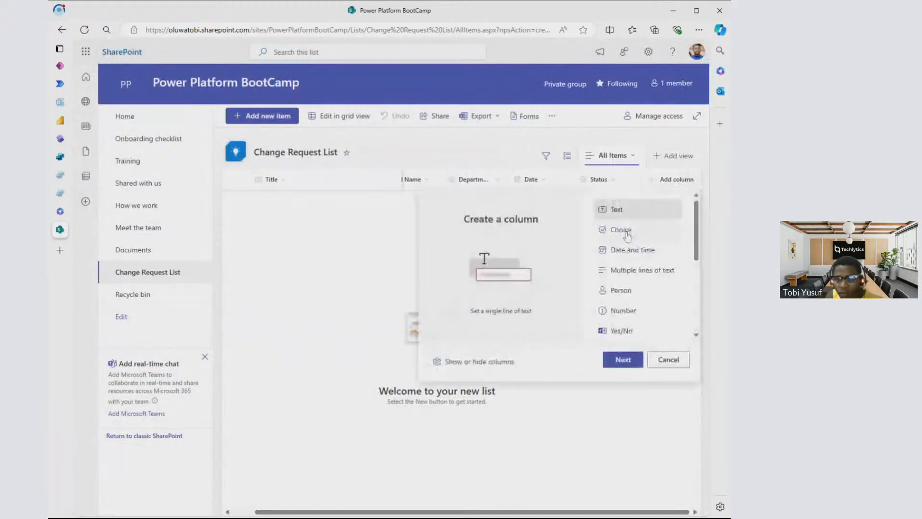
left_click(627, 232)
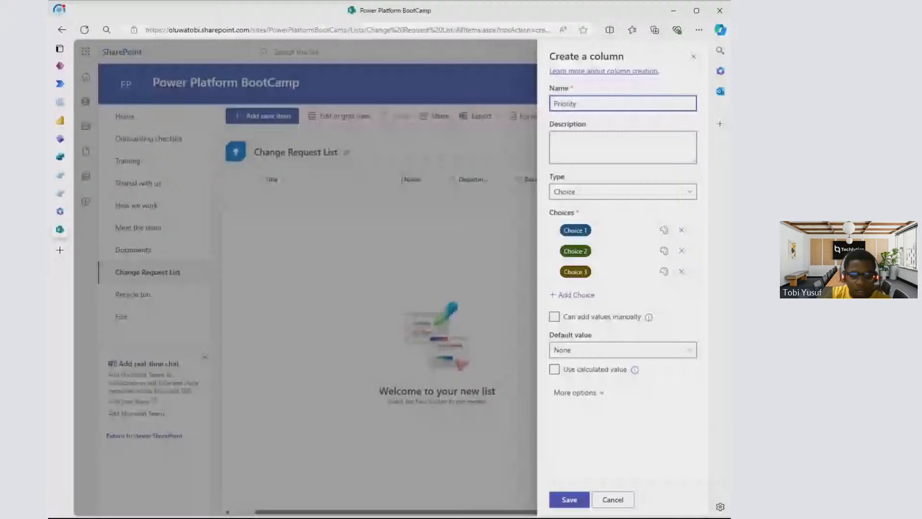
left_click(576, 231)
type("Normal")
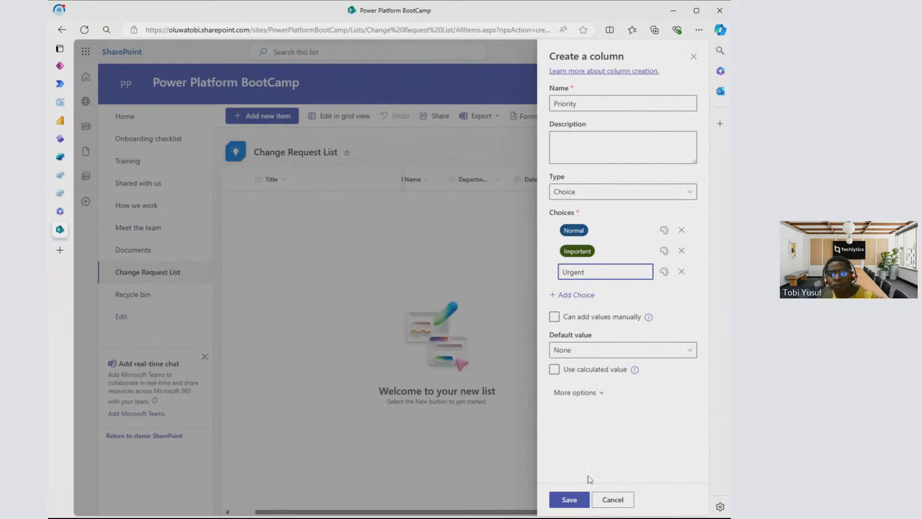
left_click(580, 506)
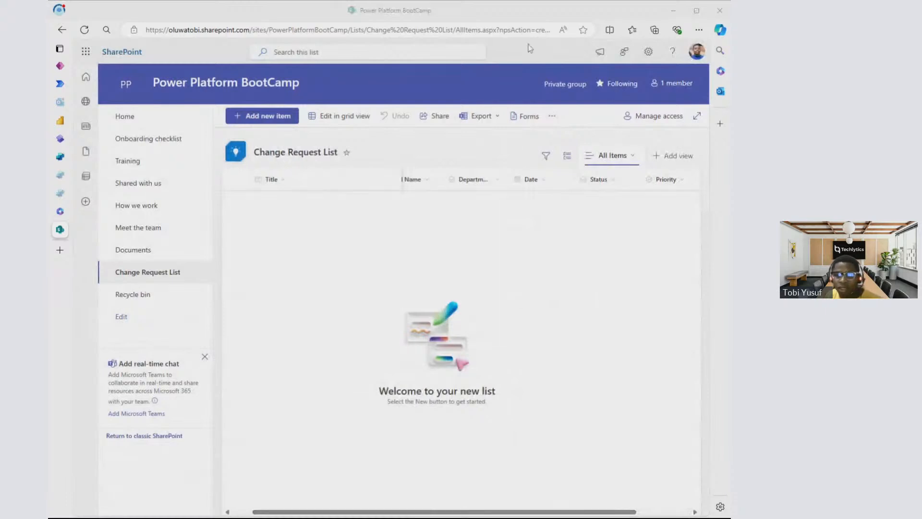
- Add a Multiple lines of text column named "Description" to the Change Request List
left_click(520, 5)
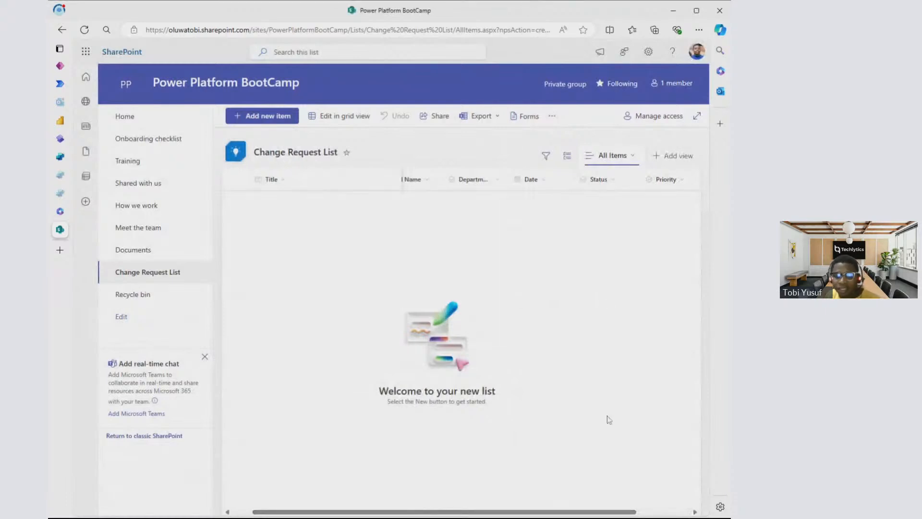
left_click_drag(537, 512, 541, 513)
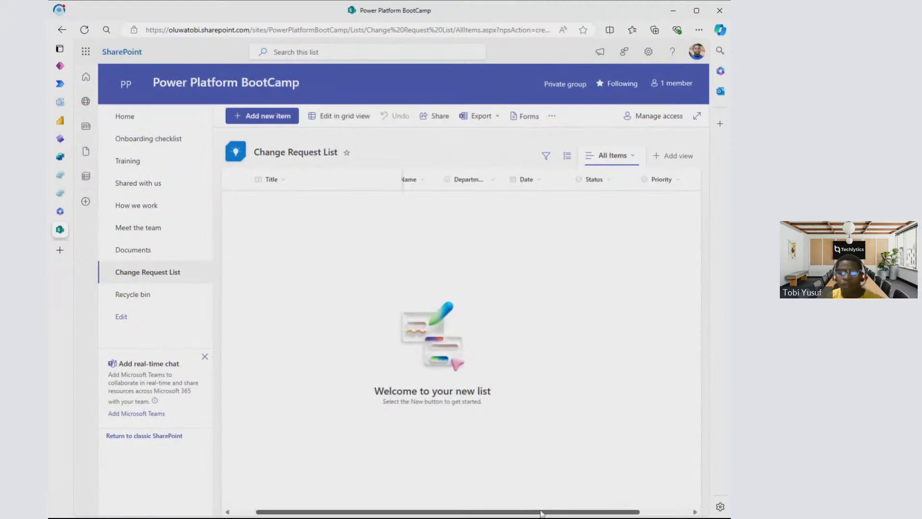
left_click_drag(542, 513, 592, 513)
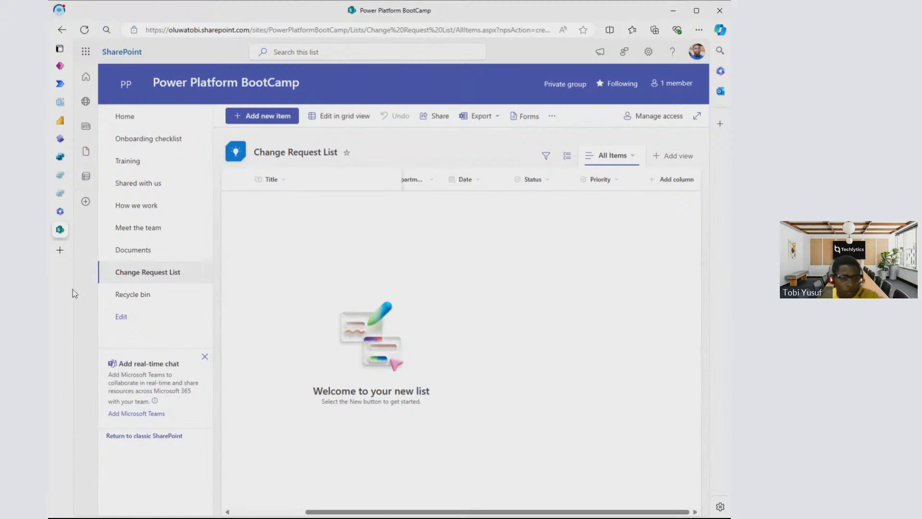
left_click(671, 183)
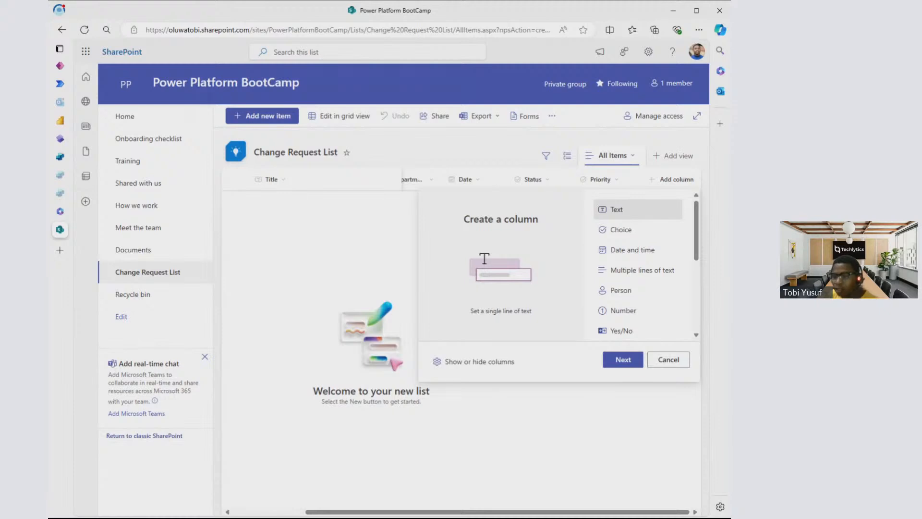
left_click(627, 273)
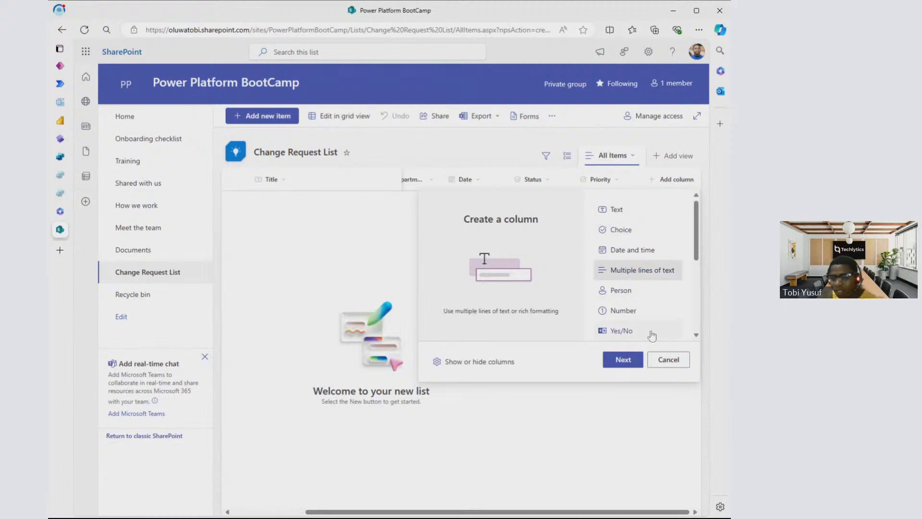
left_click(634, 364)
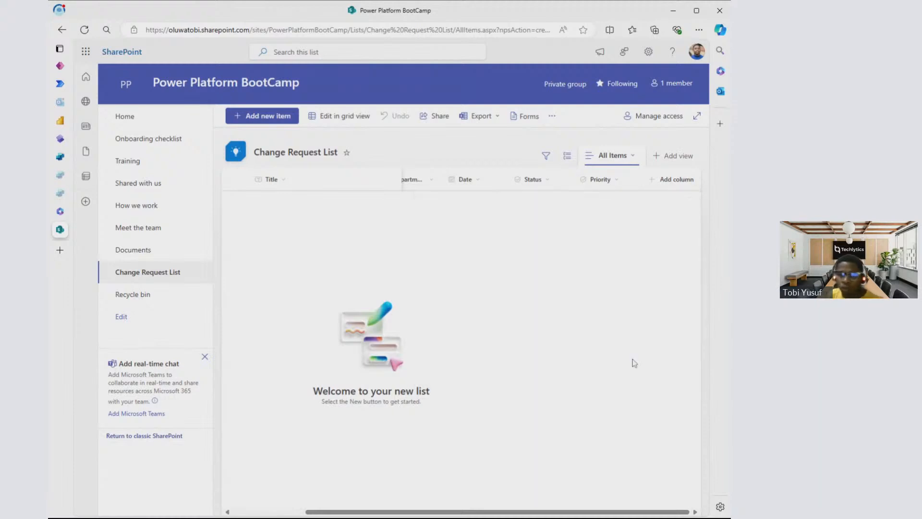
type("Descr")
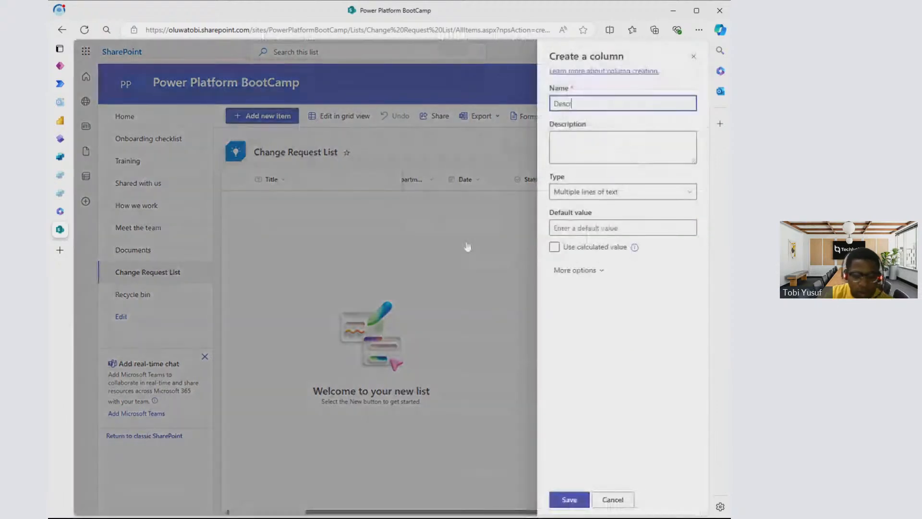
type("ip")
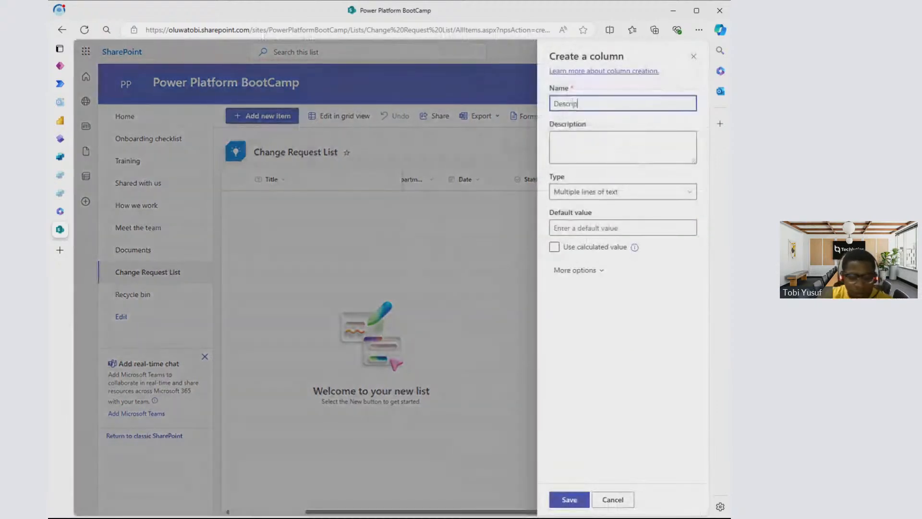
type("iption")
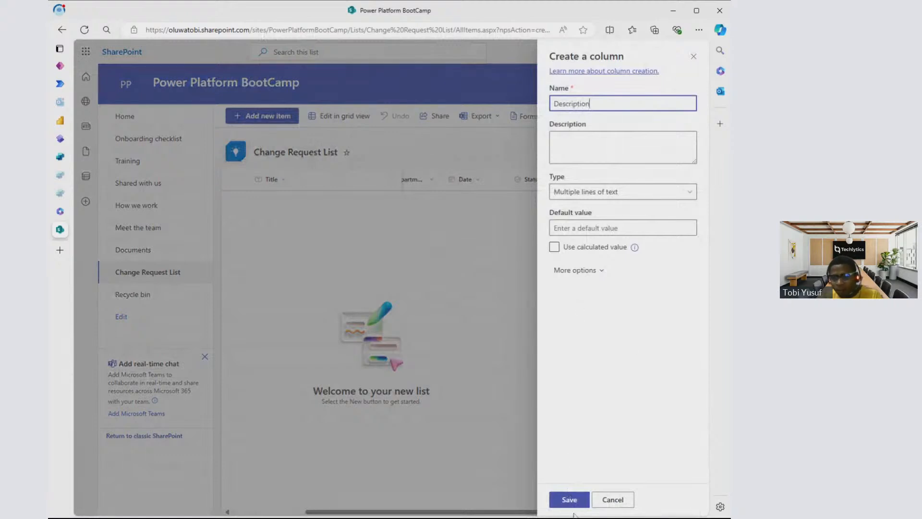
left_click(571, 497)
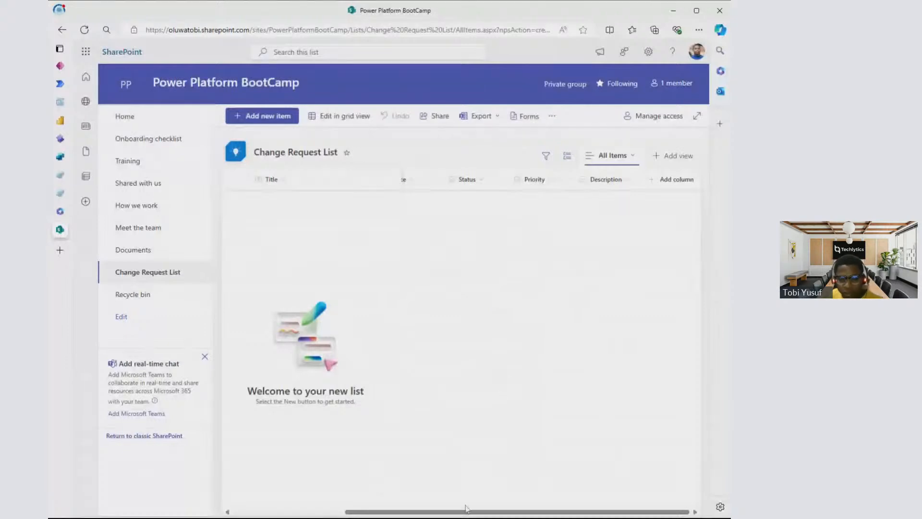
left_click_drag(466, 512, 348, 512)
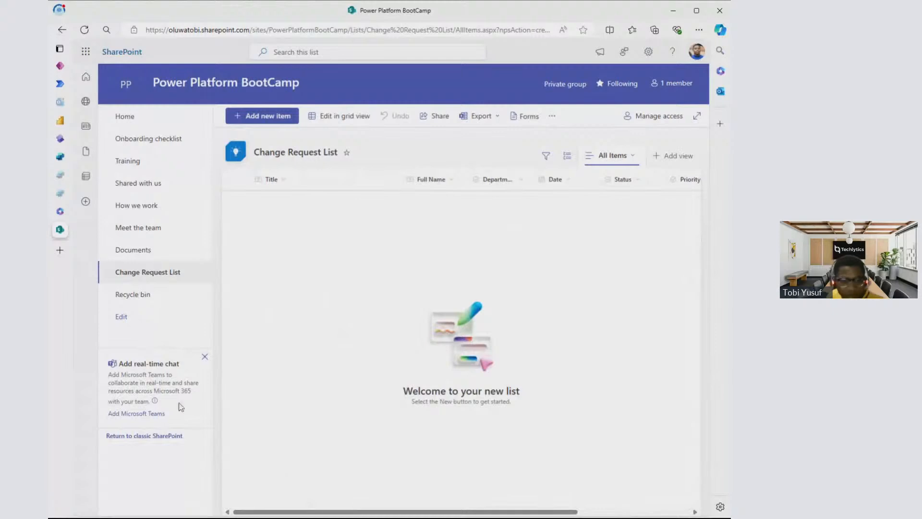
left_click(48, 362)
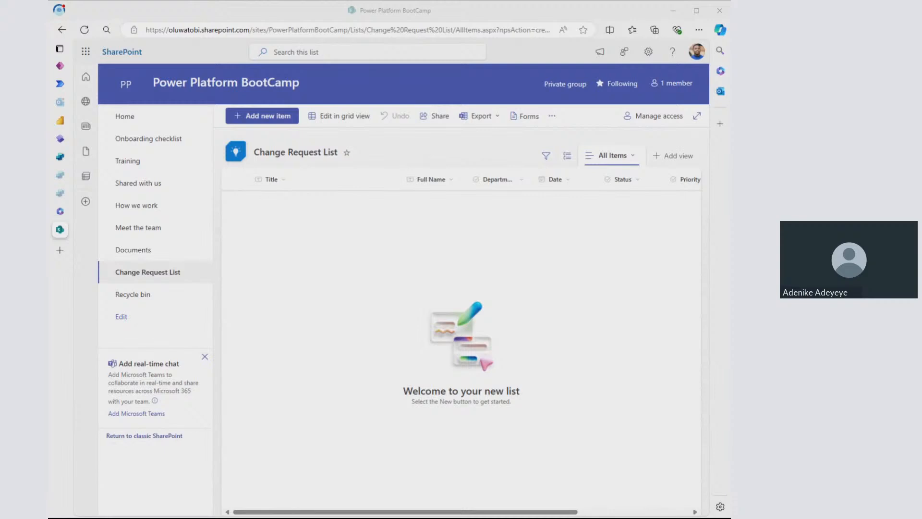
left_click(582, 258)
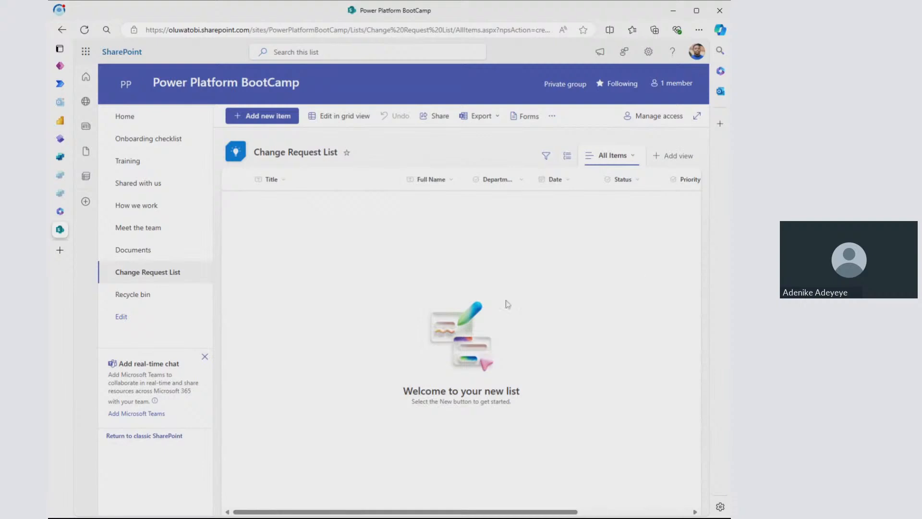
left_click(48, 20)
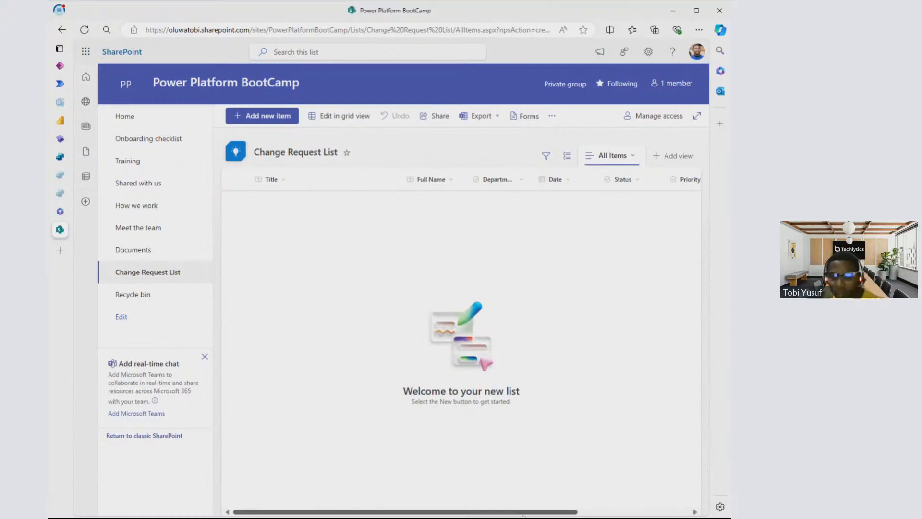
- Add a Multiple lines of text column named "Decision Comment" to the Change Request List
left_click_drag(522, 513, 634, 513)
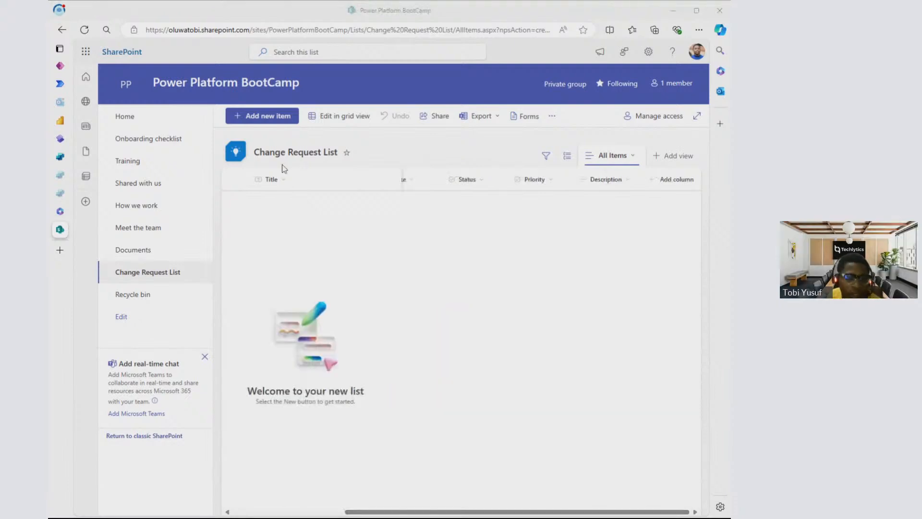
left_click(634, 313)
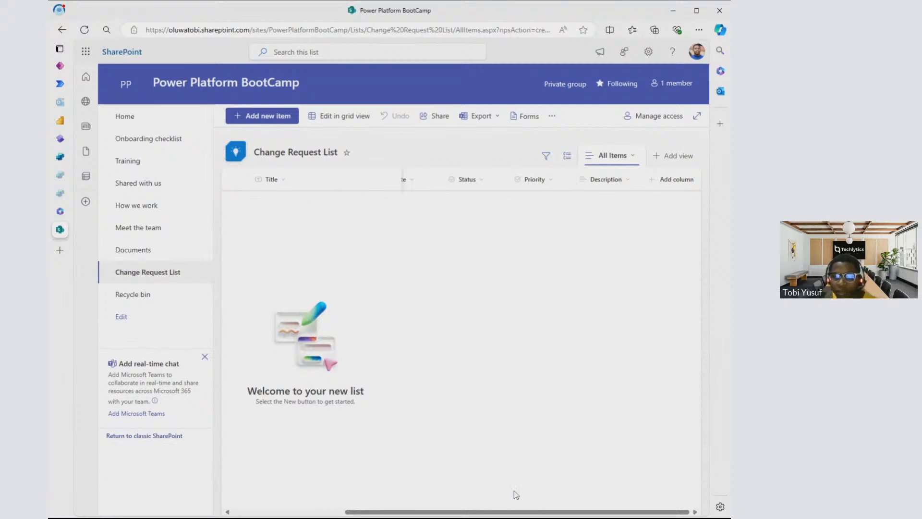
mouse_move(492, 513)
left_mouse_down()
mouse_move(381, 513)
mouse_move(503, 513)
left_mouse_up()
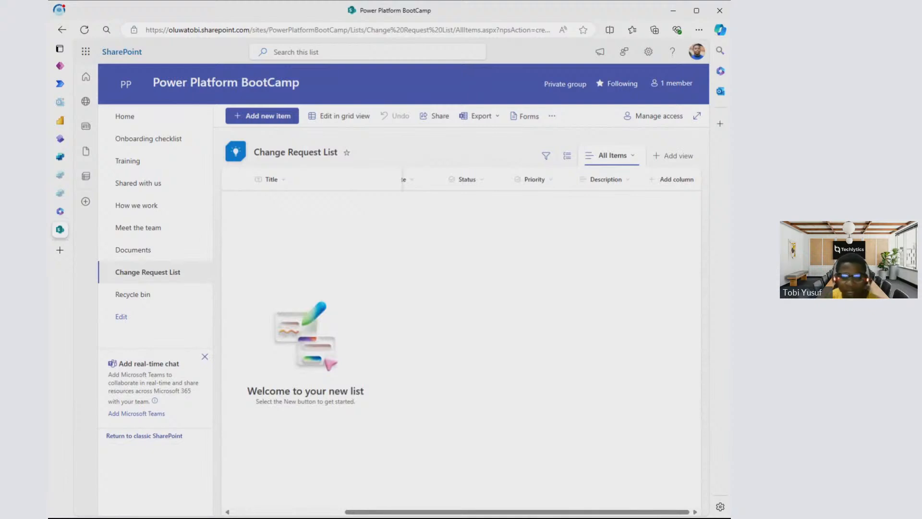
left_click(668, 183)
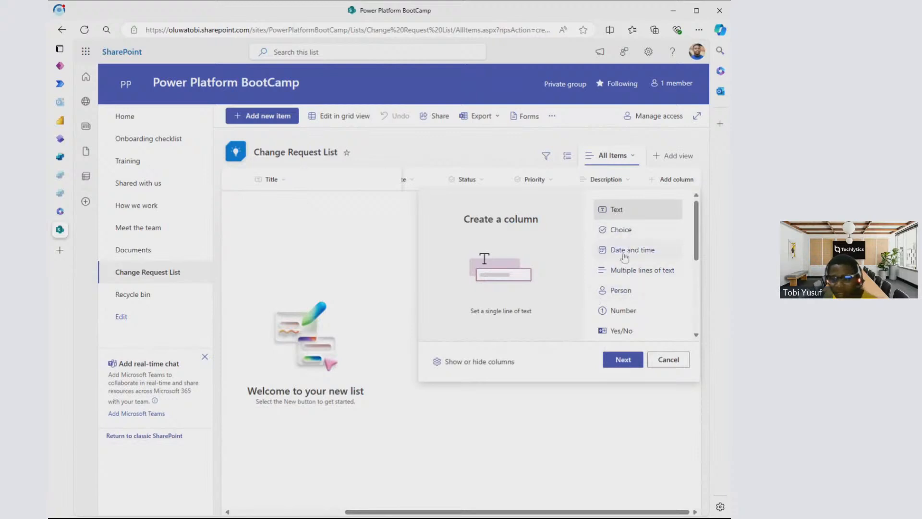
left_click(627, 271)
left_click(622, 359)
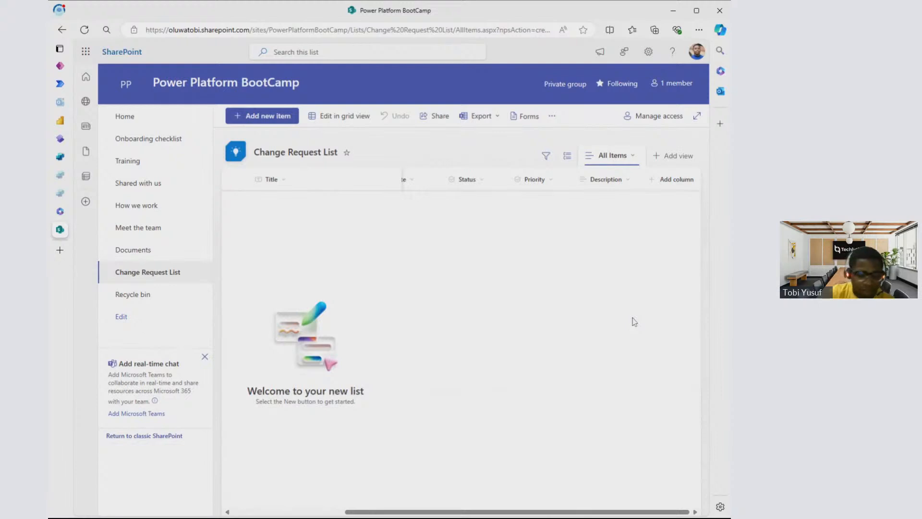
type("Dec")
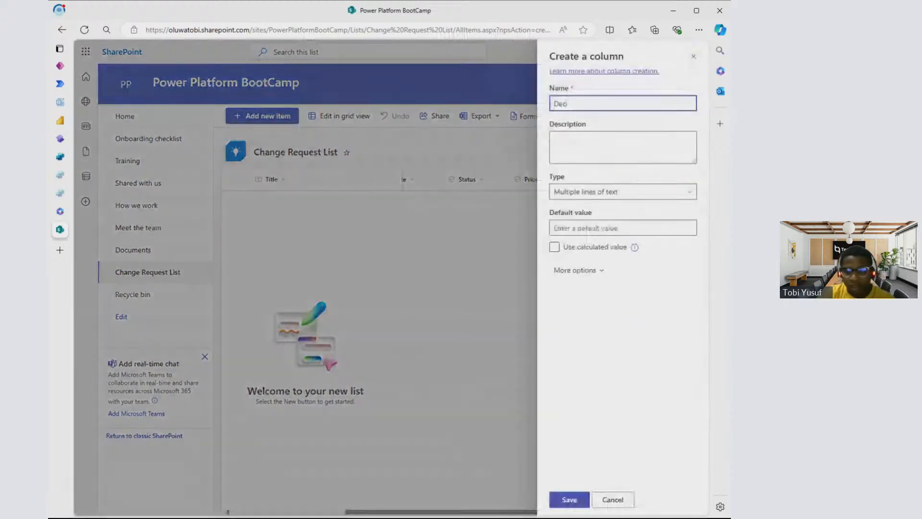
type("ision")
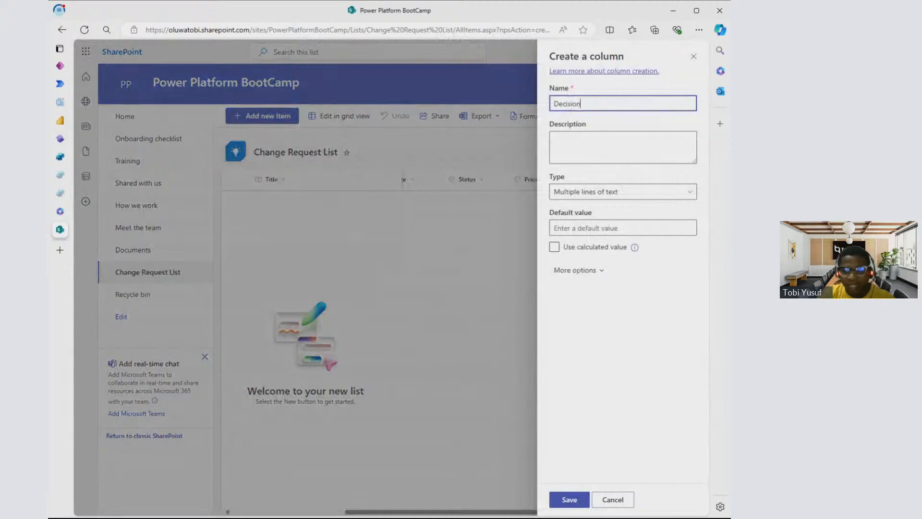
type(" Comment")
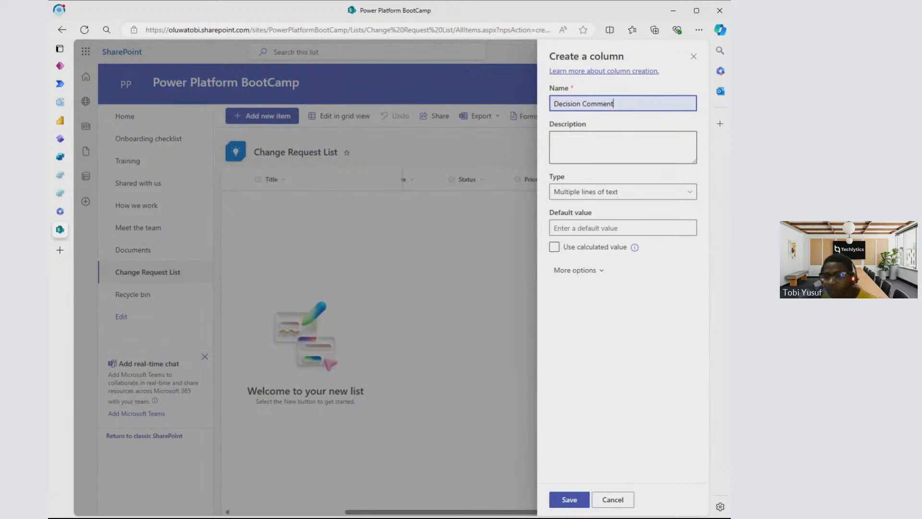
left_click(574, 502)
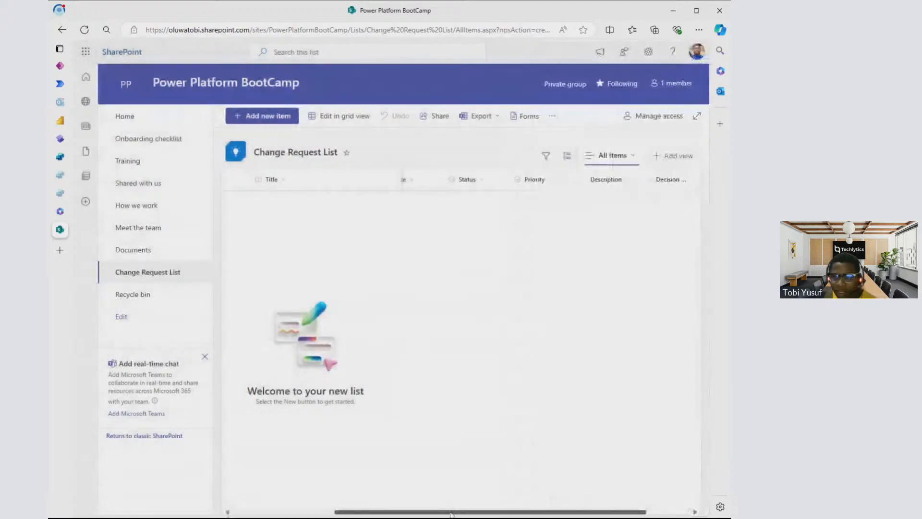
left_click_drag(450, 514, 523, 514)
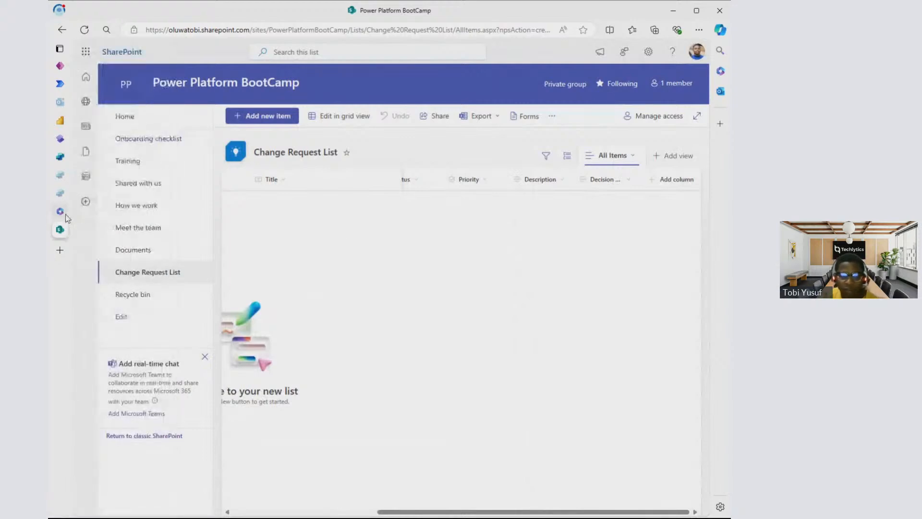
- Switch to the Microsoft 365 apps page and open Power Apps from there
mouse_move(65, 214)
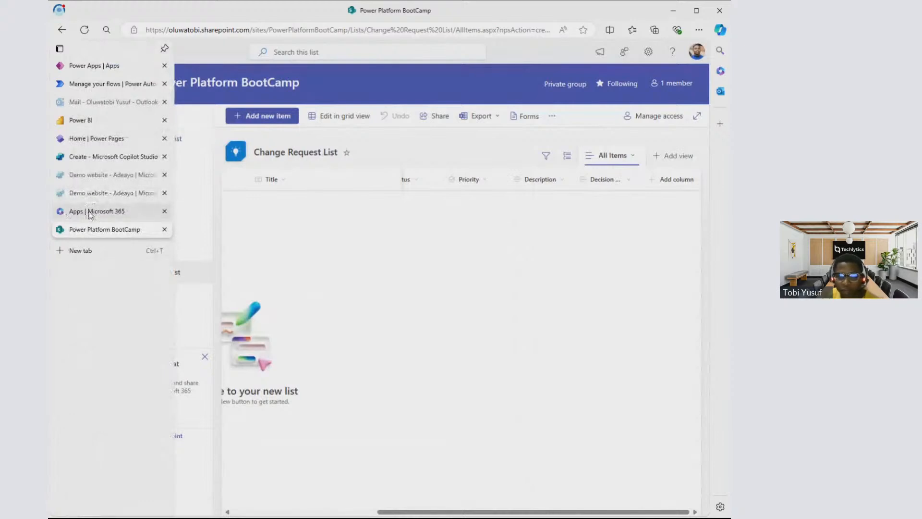
left_click(89, 213)
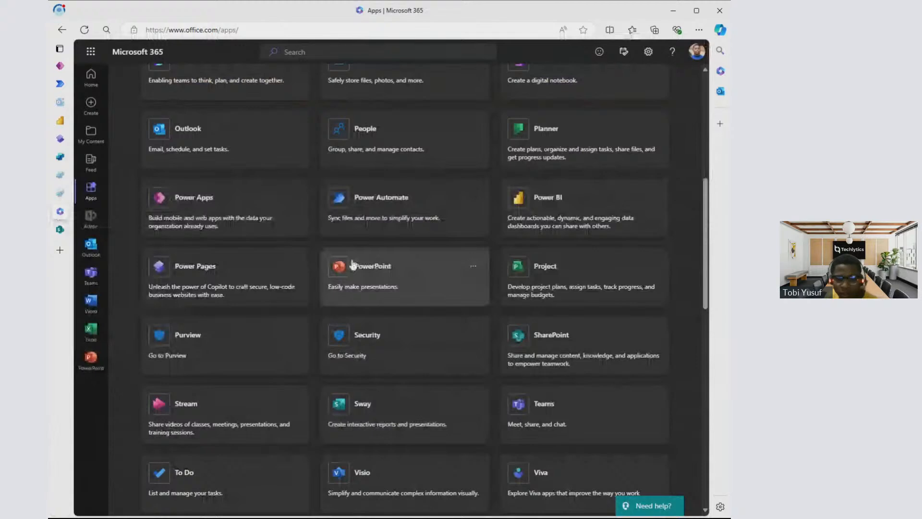
left_click(291, 219)
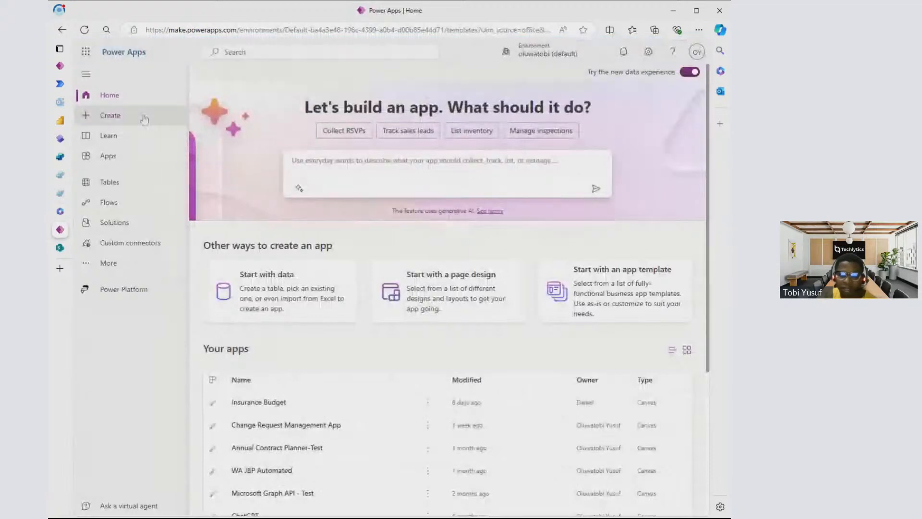
- Create a blank canvas app named "Change Management App" in Tablet format
left_click(145, 119)
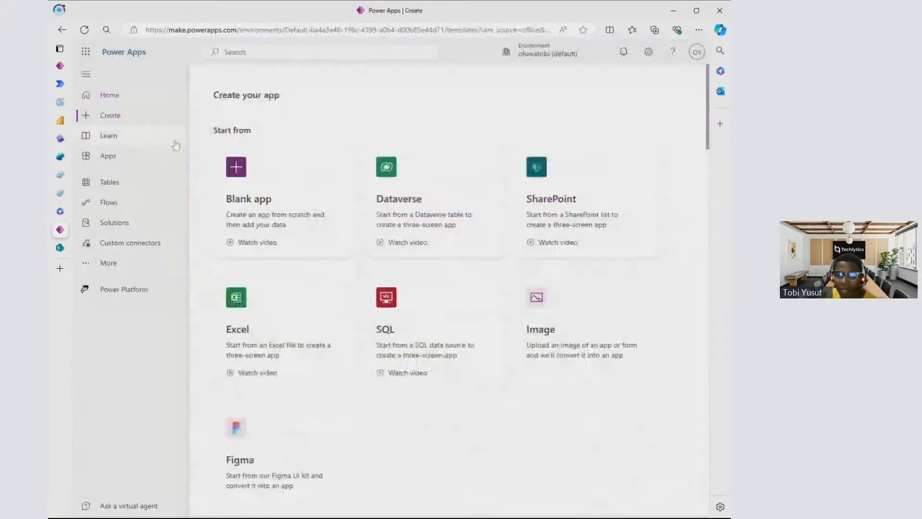
left_click(262, 184)
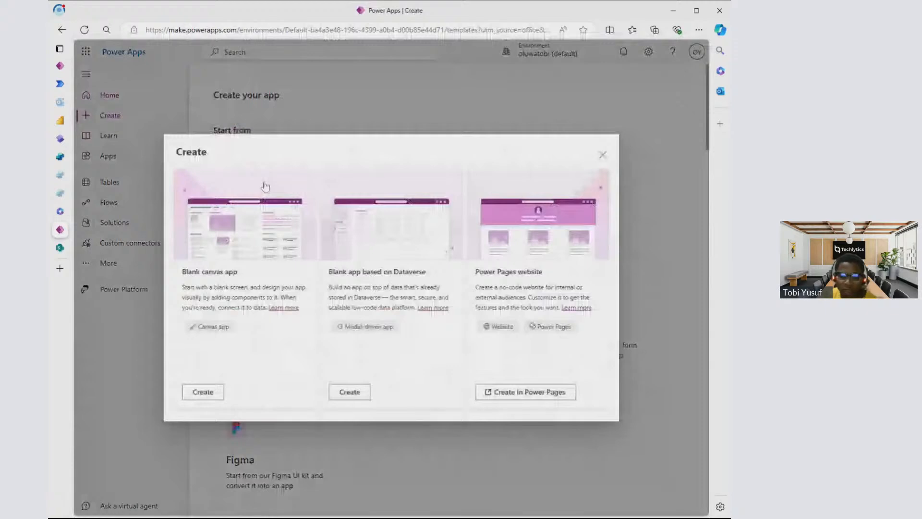
left_click(212, 399)
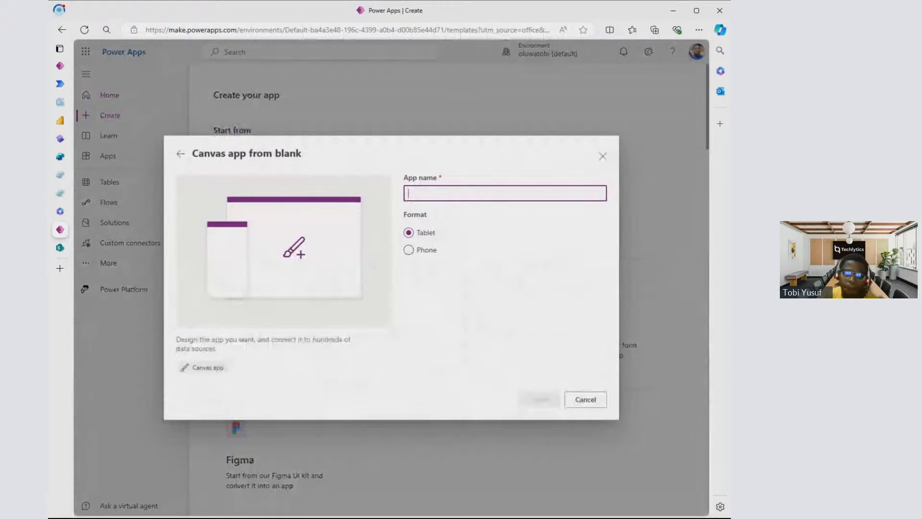
type("Change ")
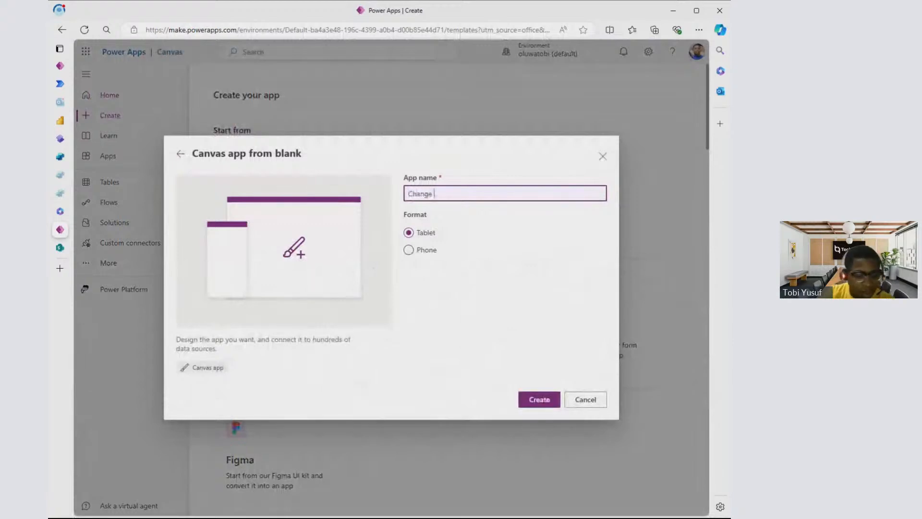
type("Mn")
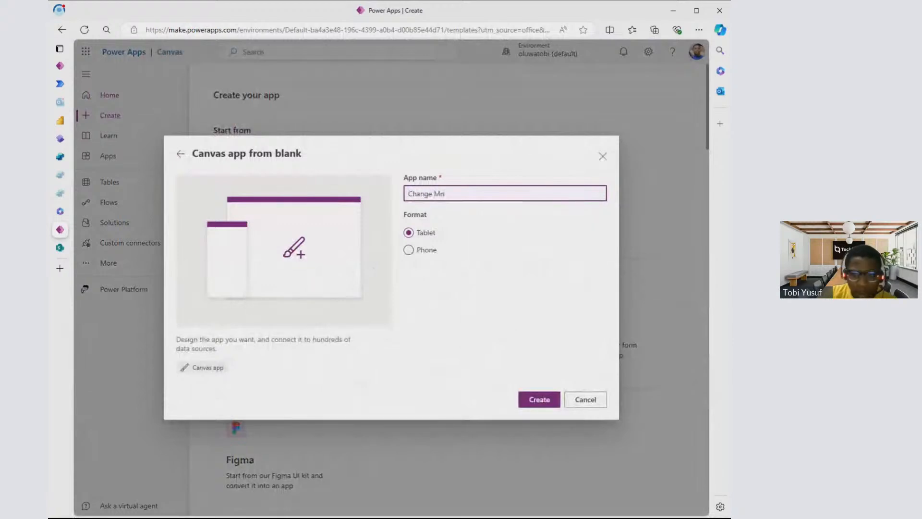
key("BackSpace")
type("anagement ")
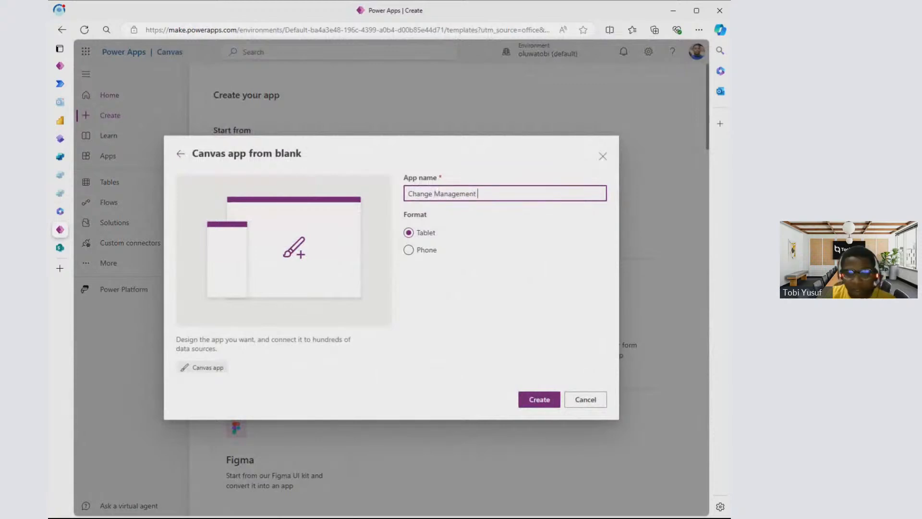
type("App")
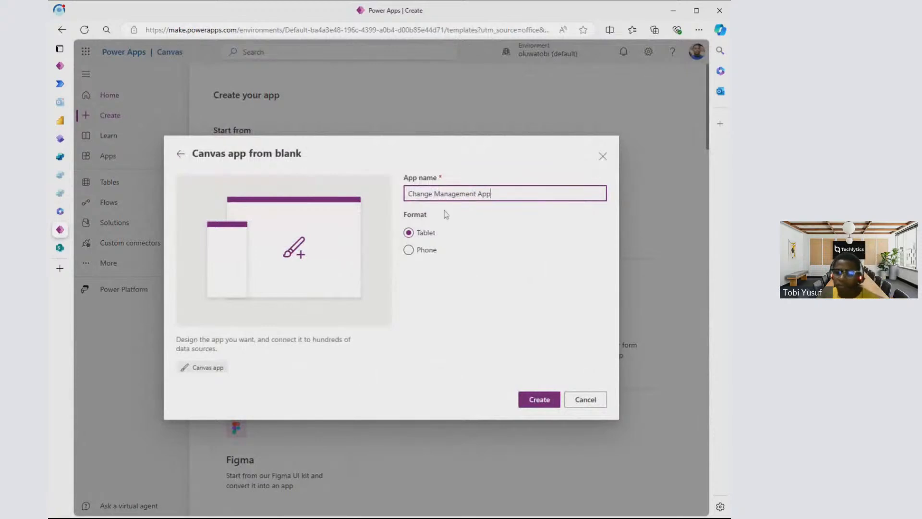
left_click(543, 400)
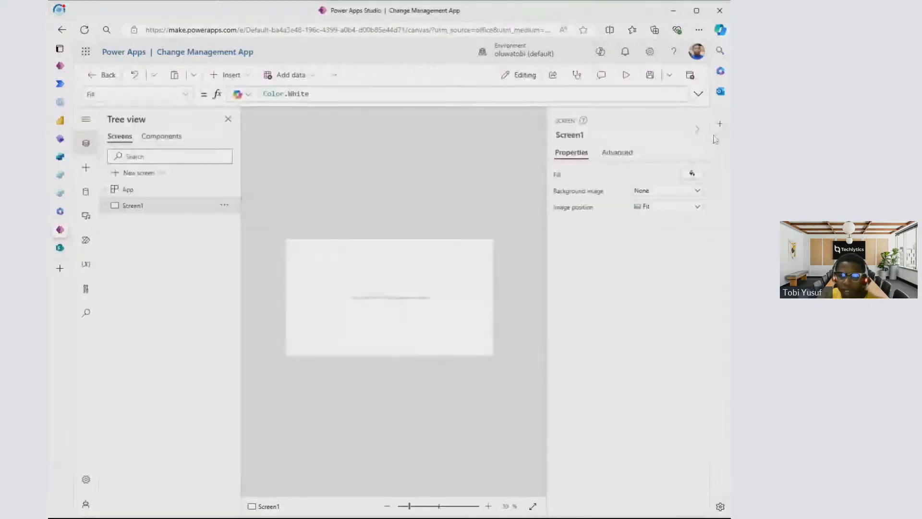
- Save the new app with the properties pane collapsed, and view the publish options without publishing
left_click(698, 129)
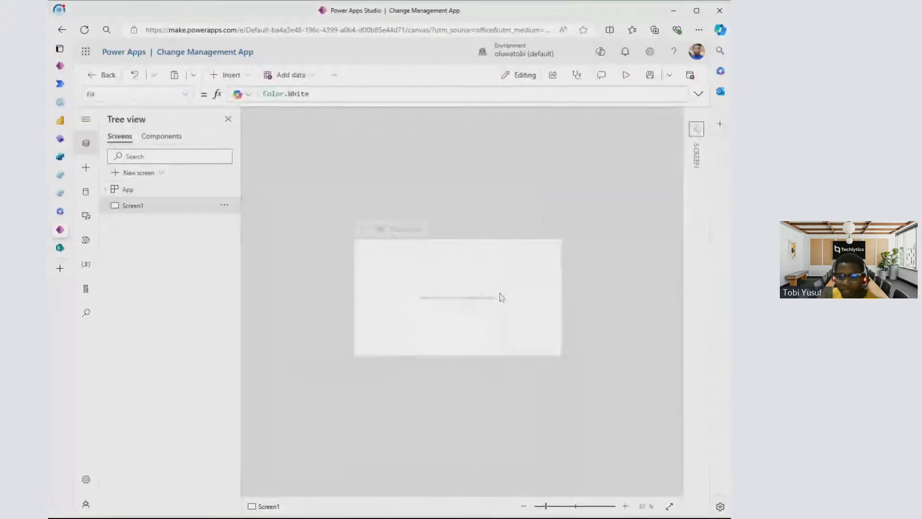
left_click(625, 506)
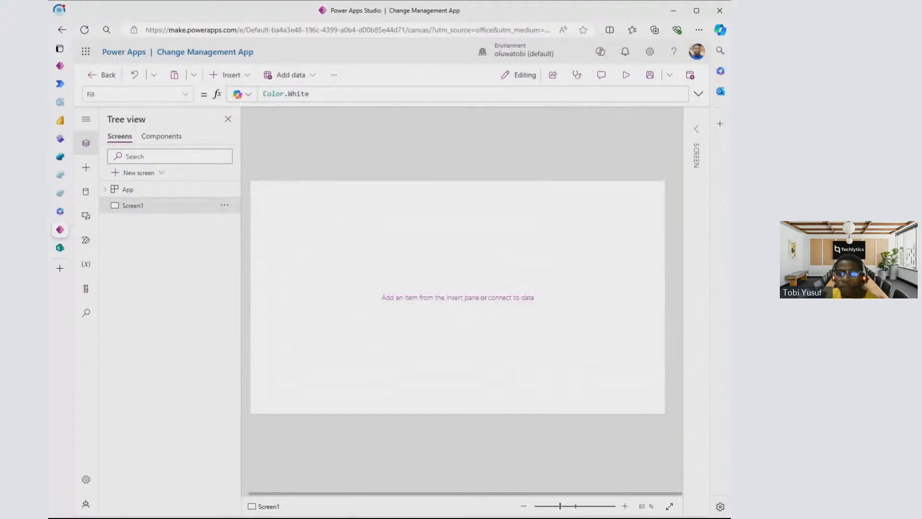
left_click(651, 79)
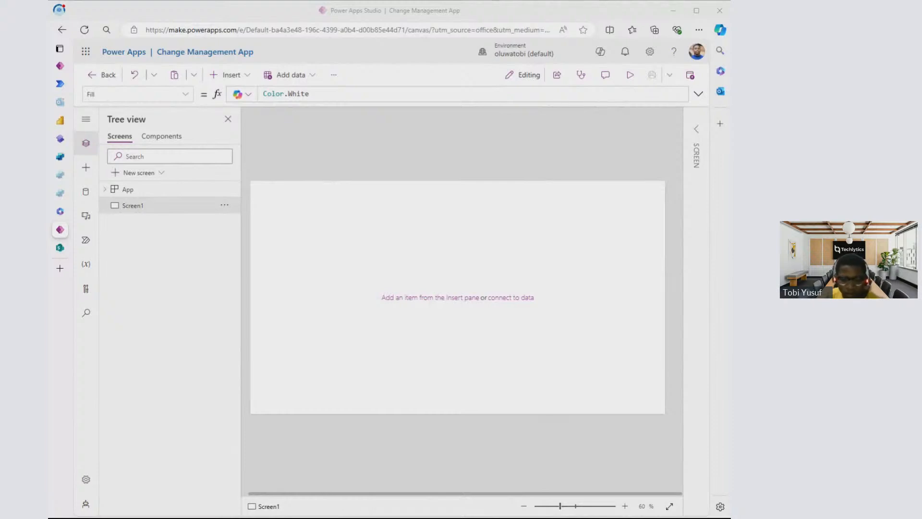
left_click(691, 80)
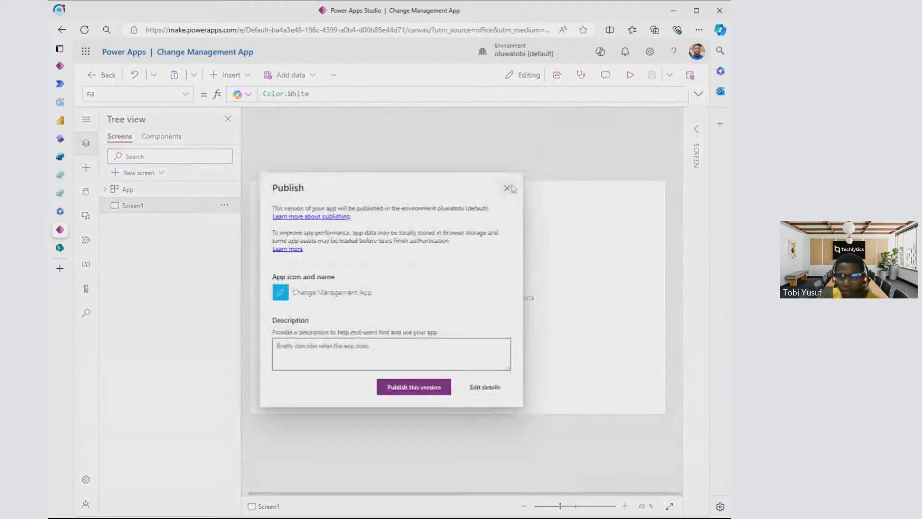
left_click(510, 188)
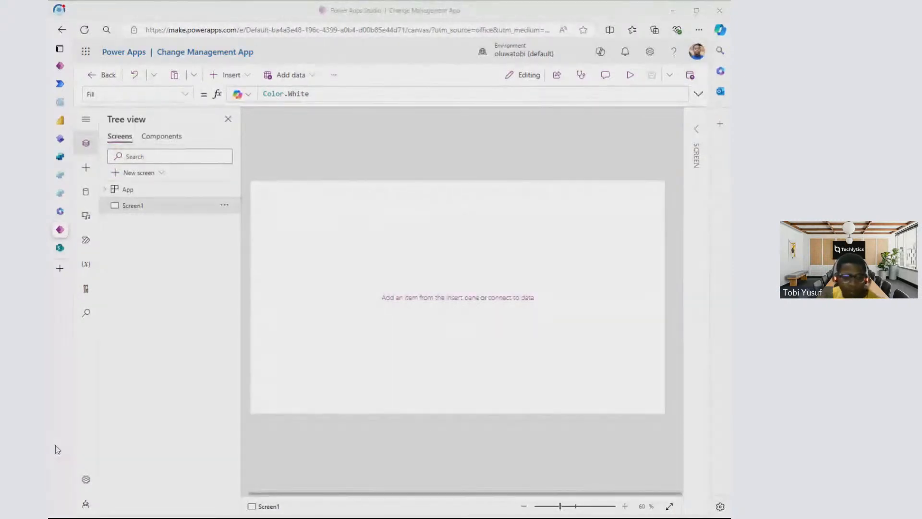
- Rename Screen1 as "Home Screen"
left_click(319, 223)
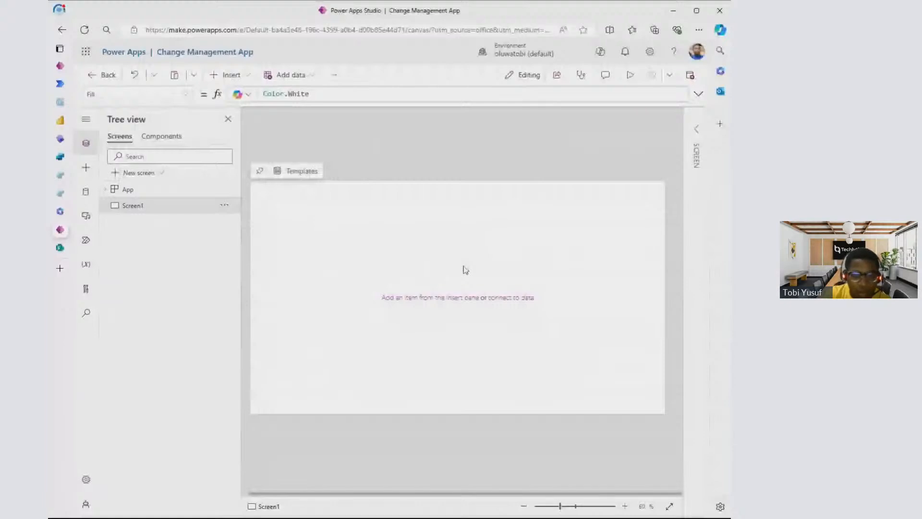
double_click(133, 205)
type("Ho")
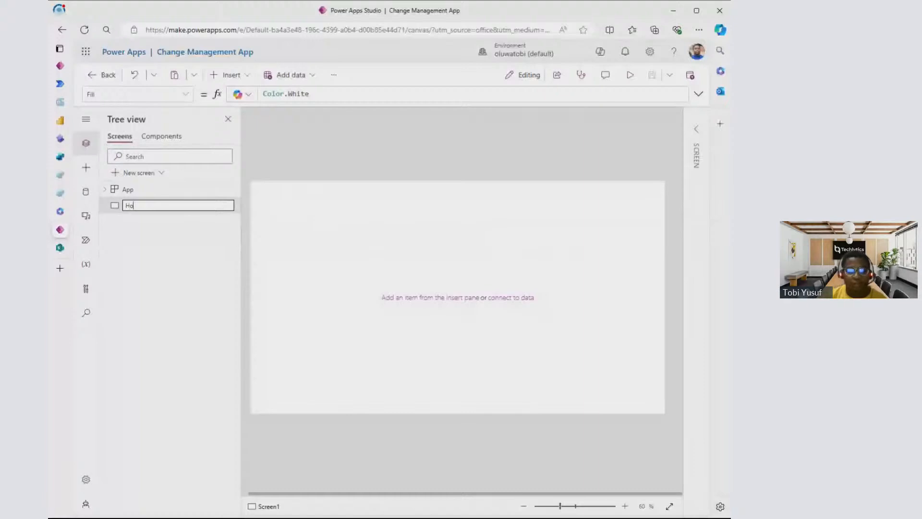
type("me")
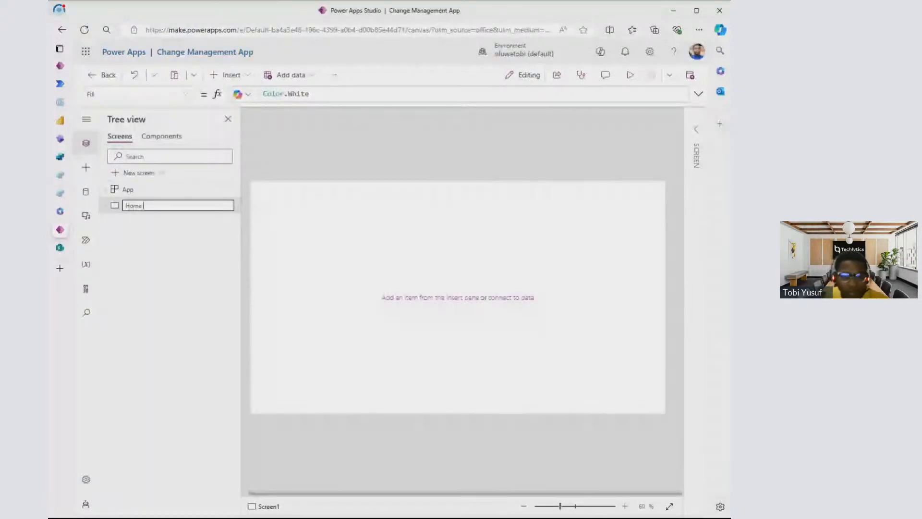
type(" Screen")
key("Return")
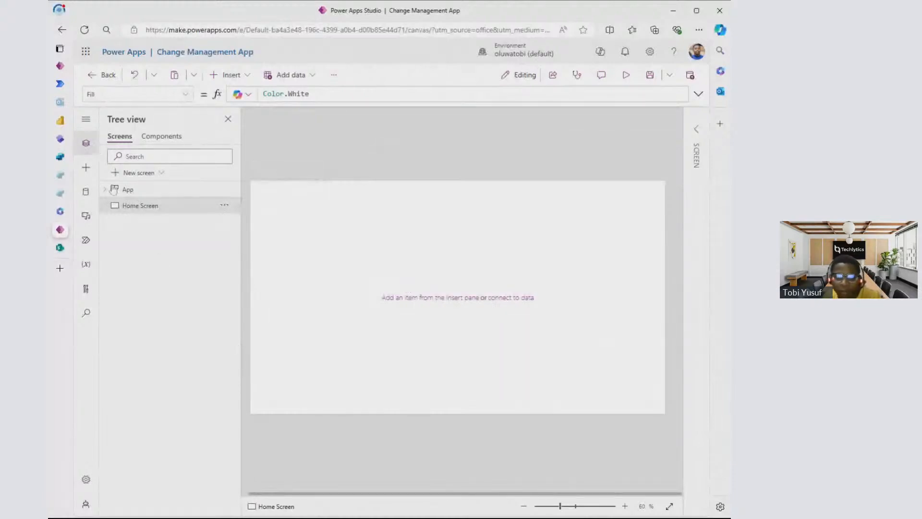
- Look through the Insert, Data, Media, Power Automate, Variables, Advanced tools and Search panes, and return to the Tree view
left_click(87, 169)
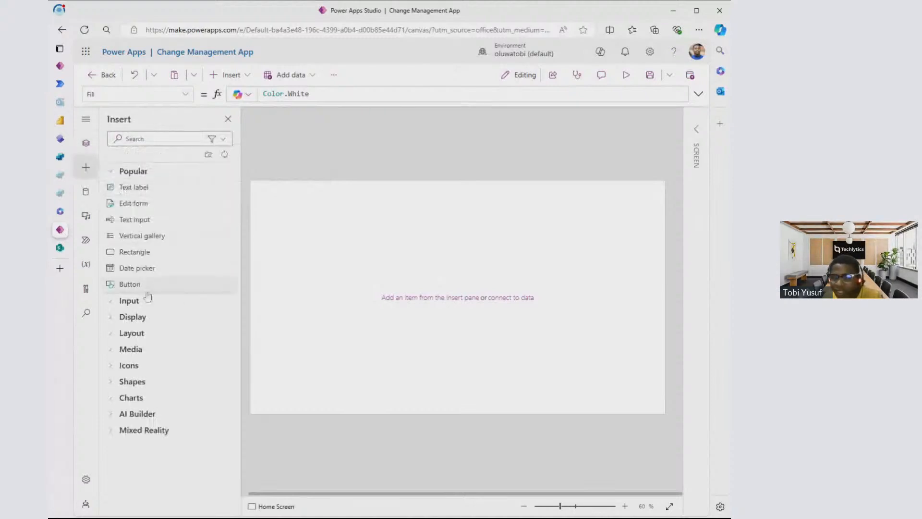
left_click(86, 194)
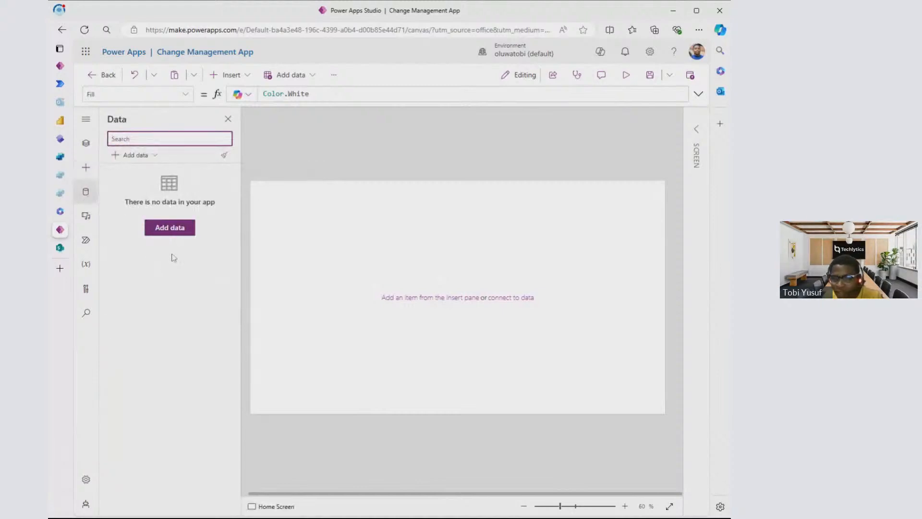
left_click(88, 219)
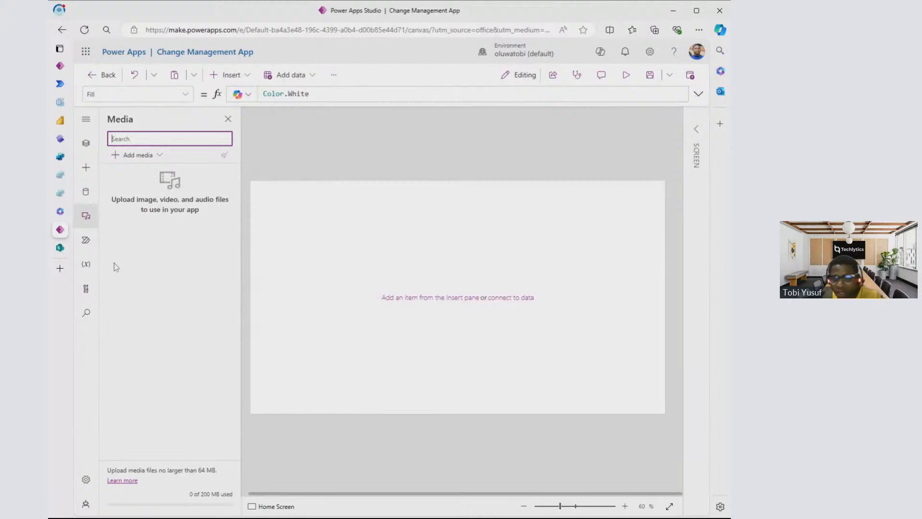
left_click(87, 241)
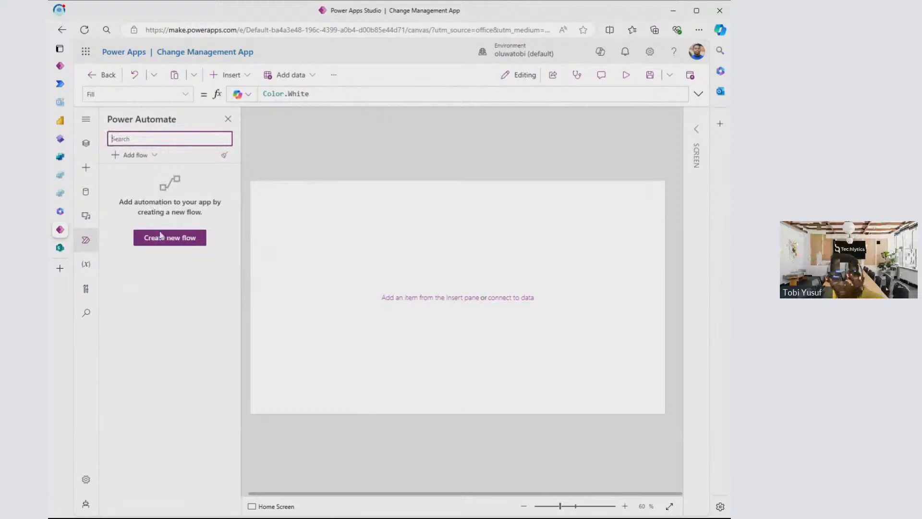
left_click(87, 265)
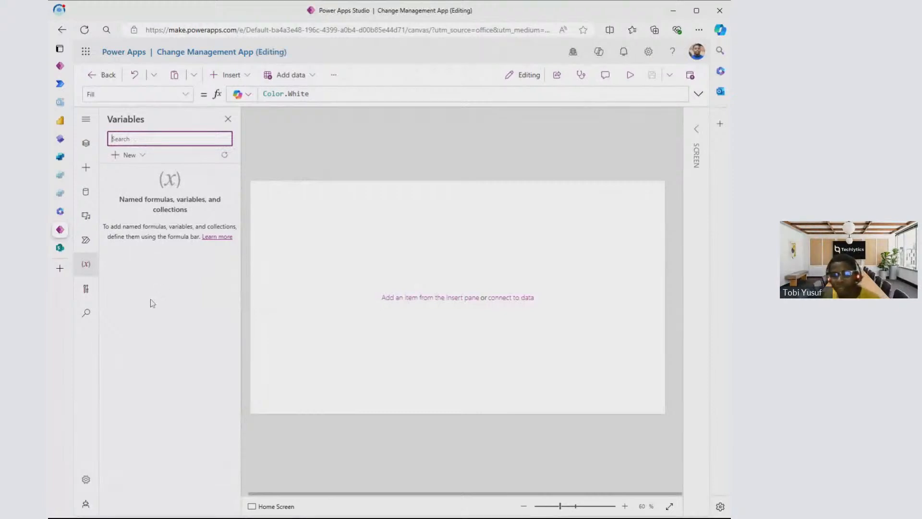
left_click(87, 291)
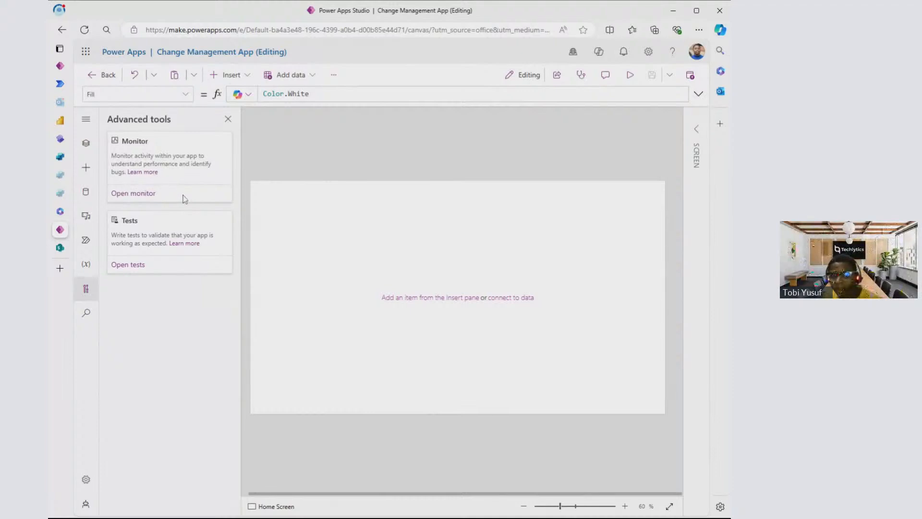
left_click(86, 312)
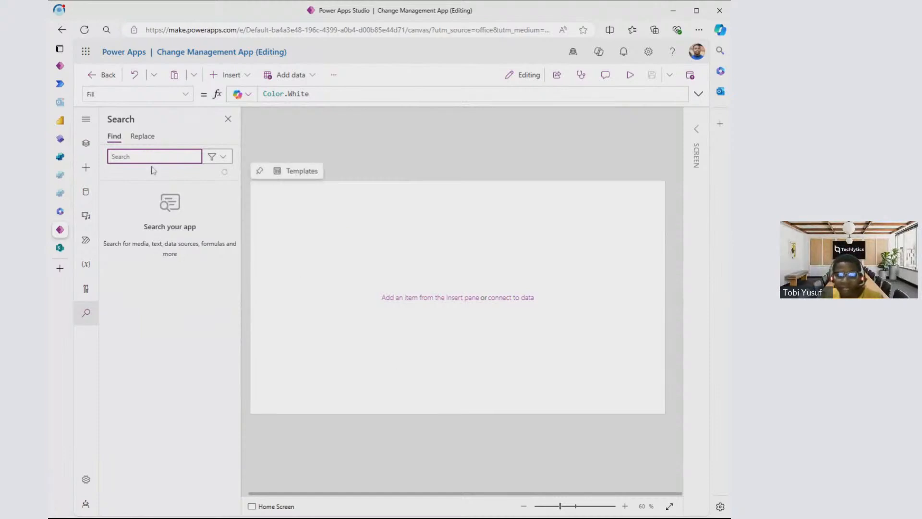
left_click(86, 143)
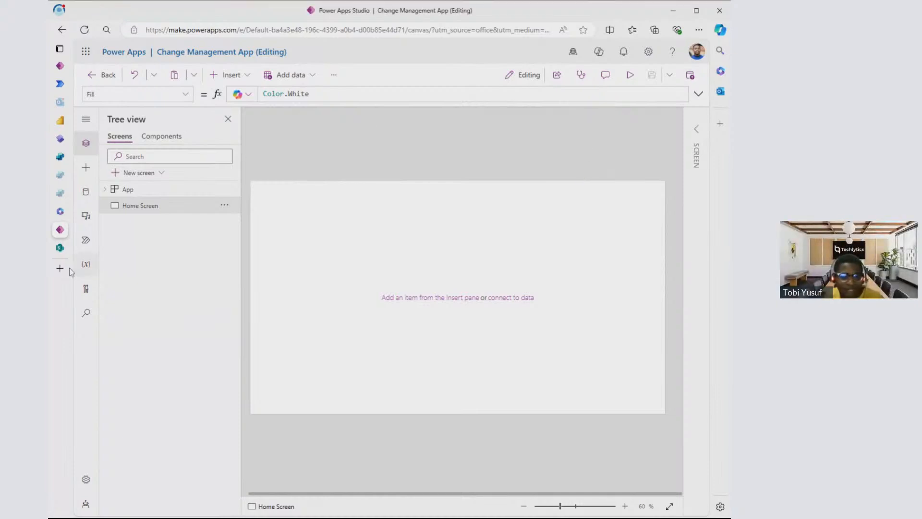
- Switch back to the Microsoft 365 apps page and open another Power Apps home page from it
mouse_move(60, 223)
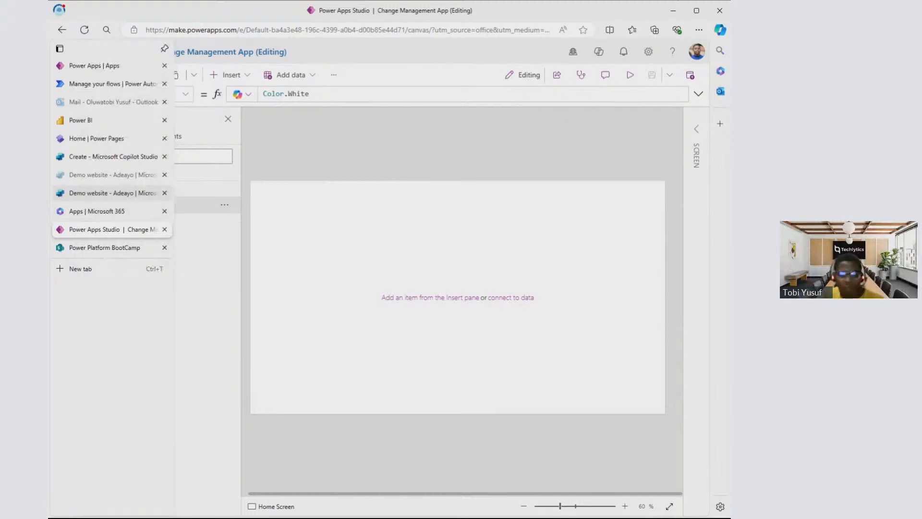
left_click(93, 216)
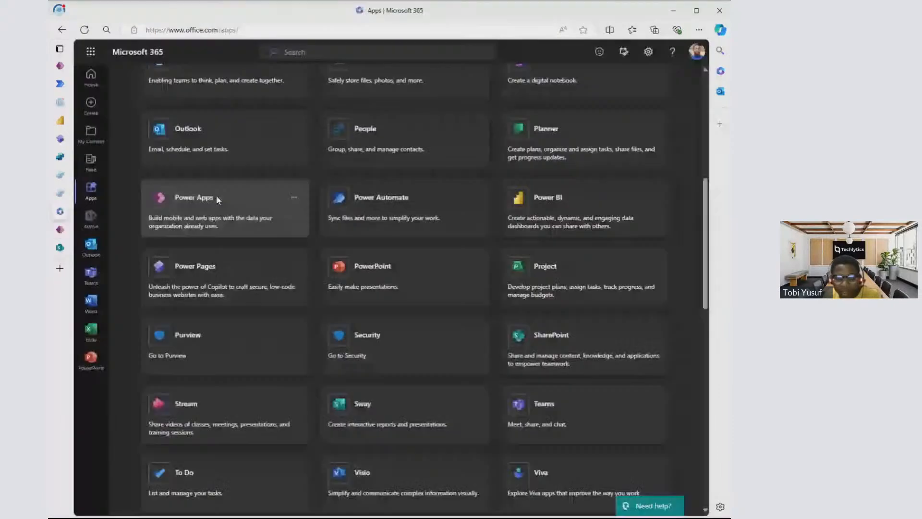
left_click(217, 197)
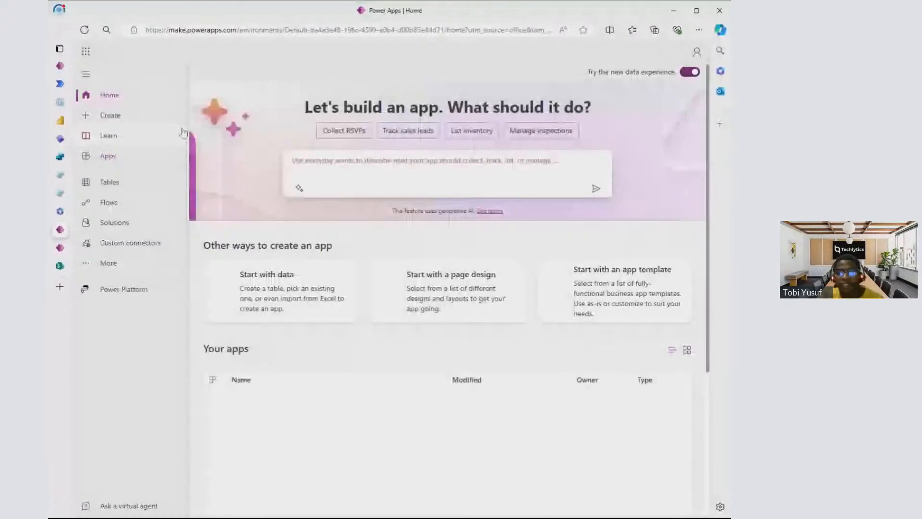
- Create a second blank canvas app named "Test" in Tablet format
left_click(122, 124)
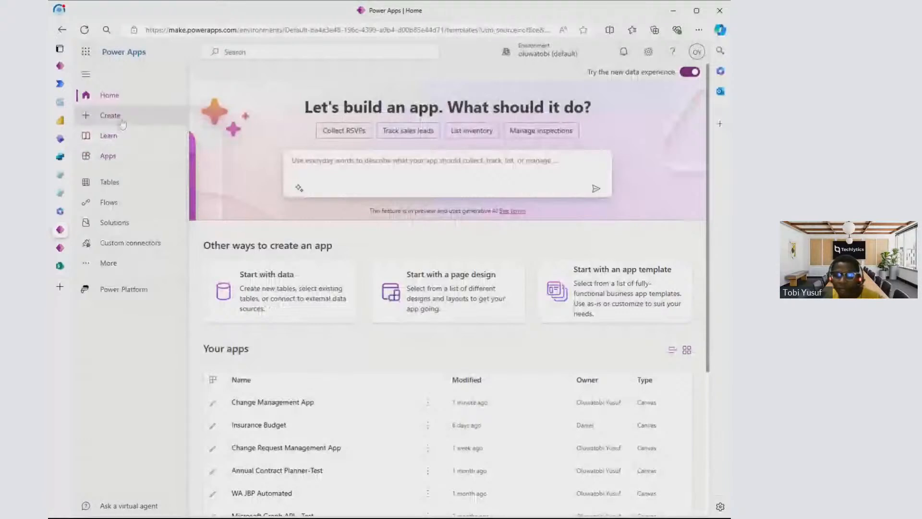
left_click(272, 197)
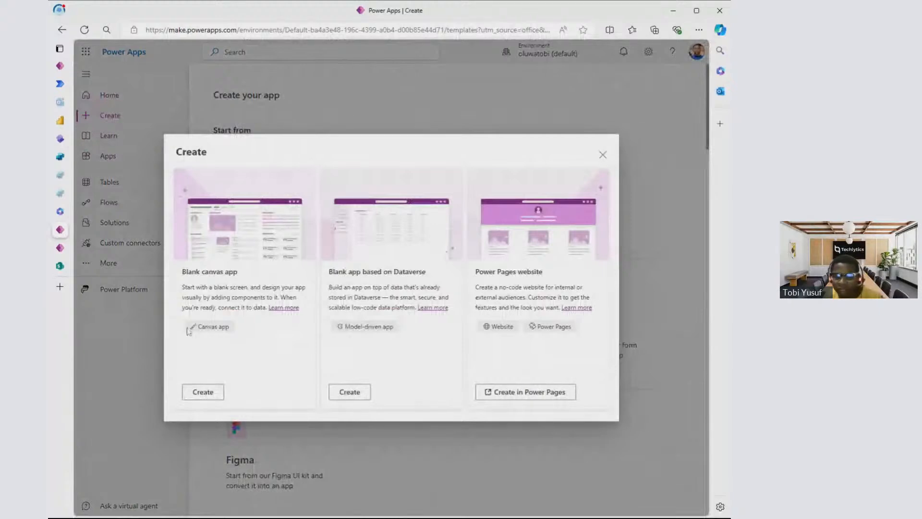
left_click(209, 393)
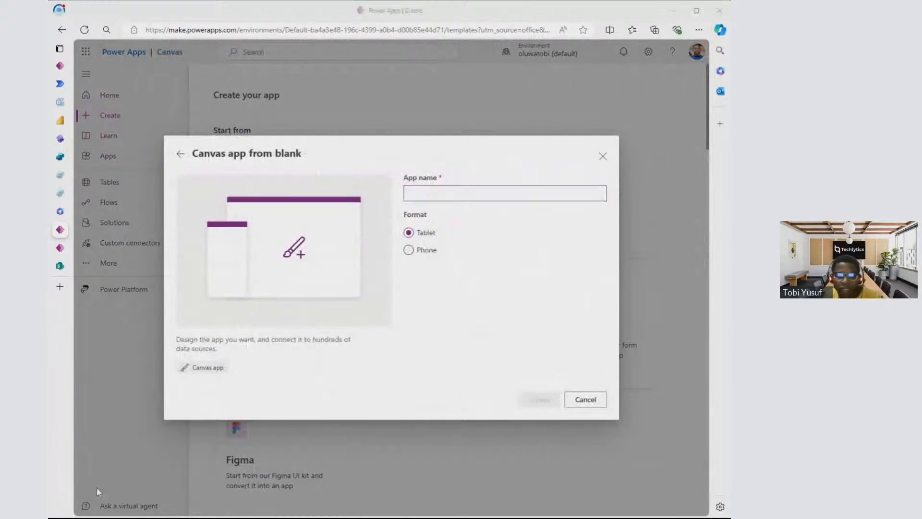
left_click(74, 482)
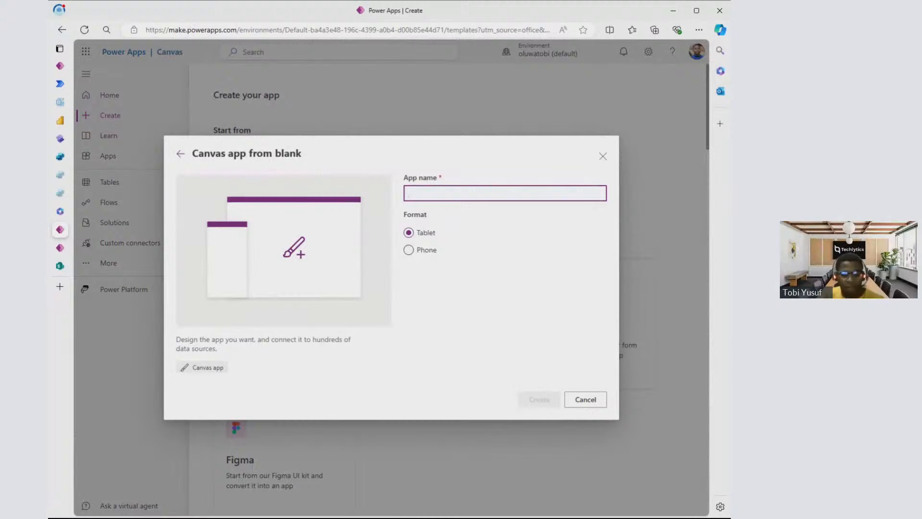
type("Tes")
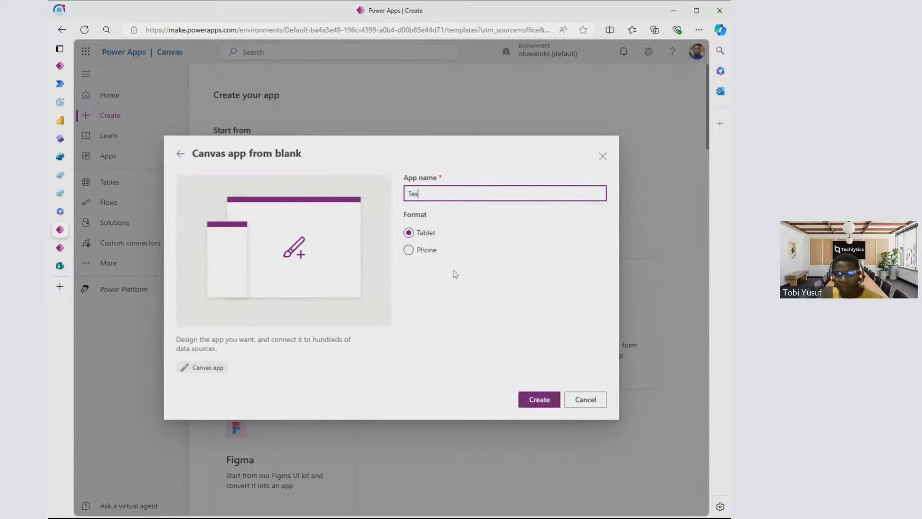
type("t")
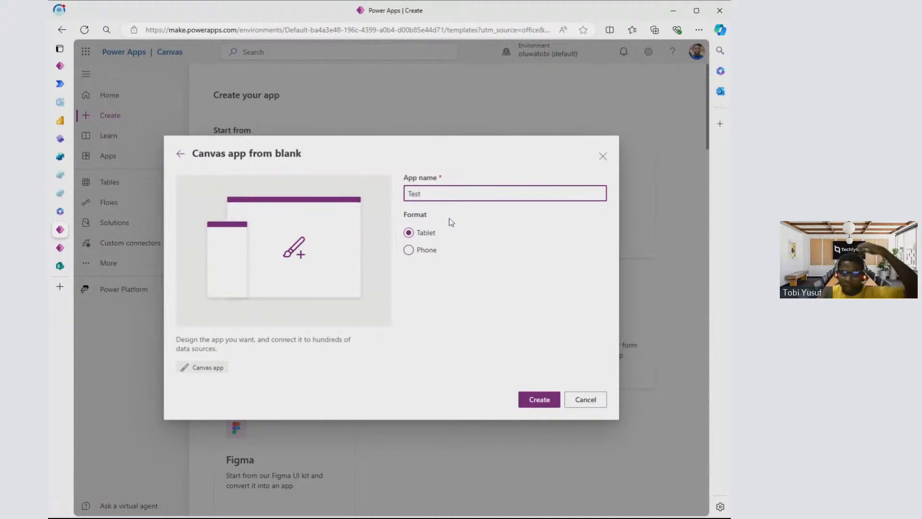
left_click(540, 403)
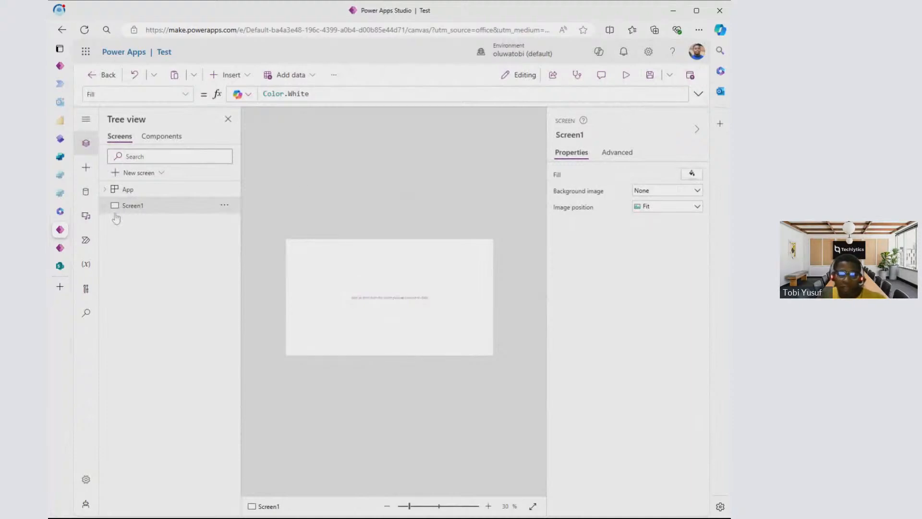
- Switch back to the Change Management App in Power Apps Studio and revert the Home Screen's name to "Screen 1"
left_click(58, 246)
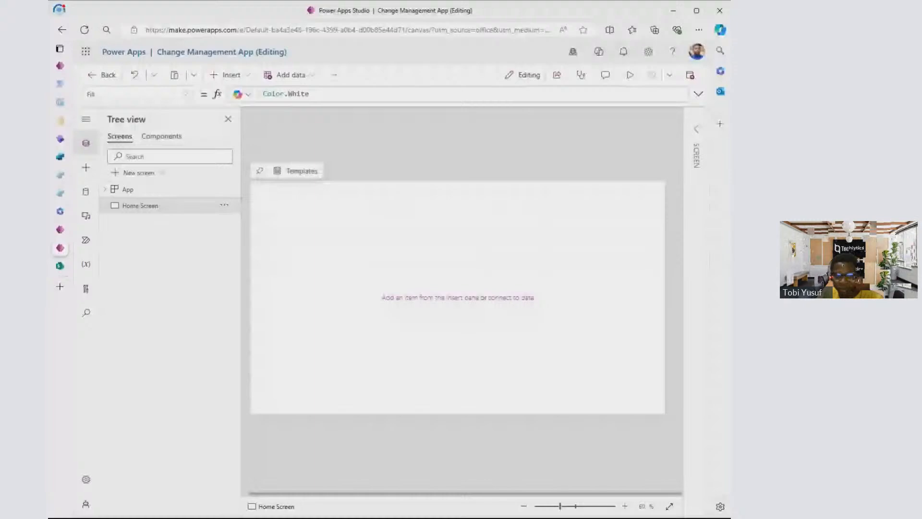
key("ctrl+z")
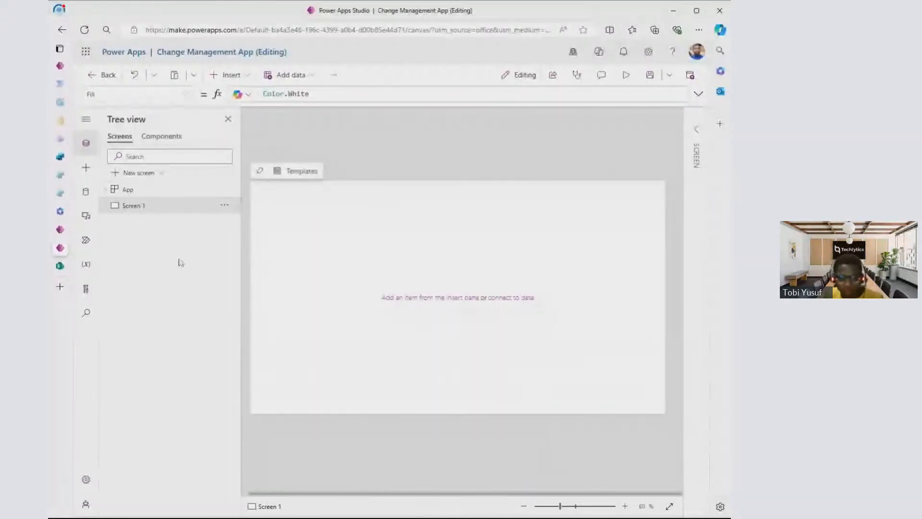
key("alt+Tab")
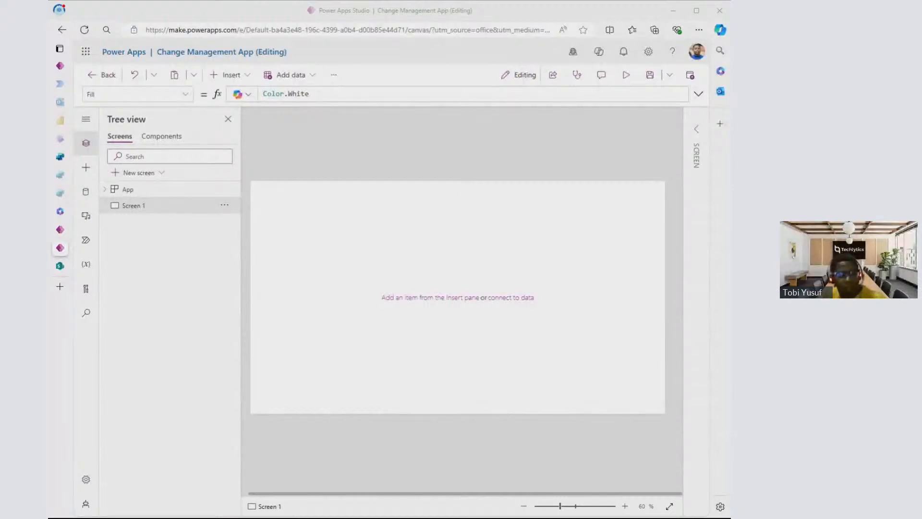
left_click(341, 201)
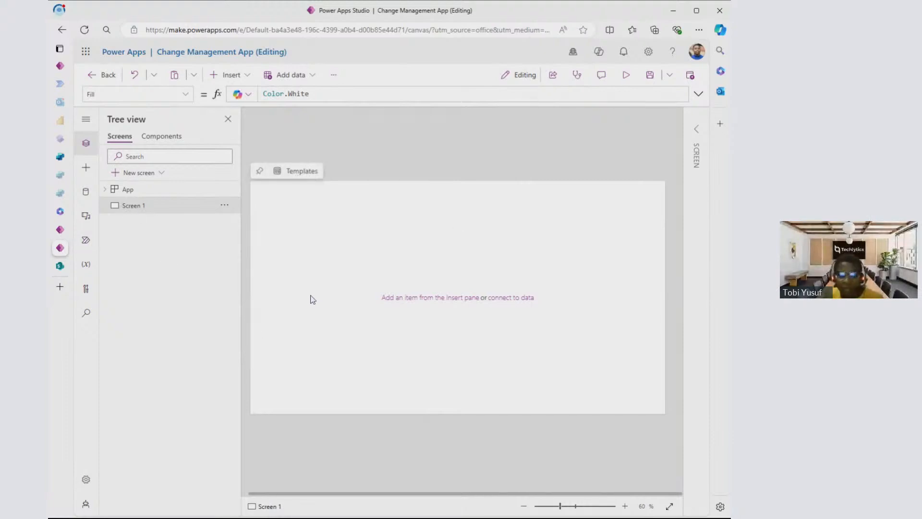
- Rename the app's only screen as "Home Screen"
left_click(224, 206)
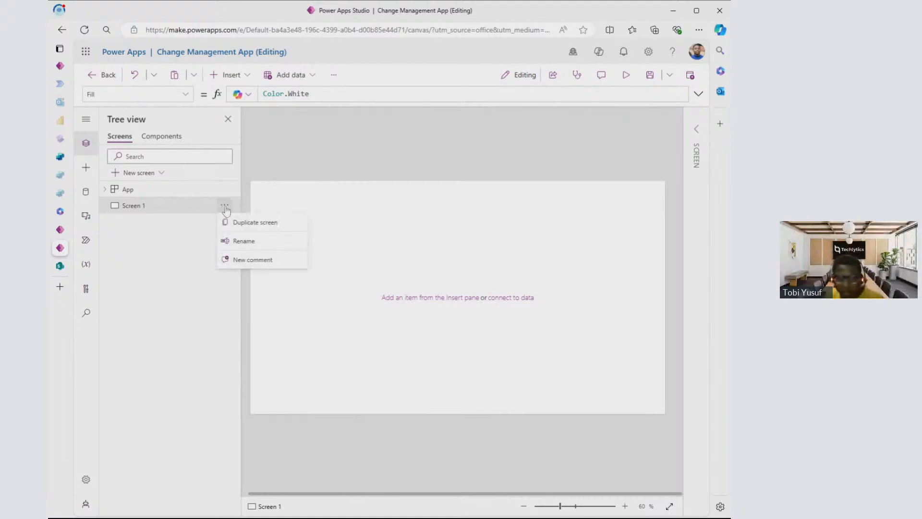
left_click(240, 241)
type("H")
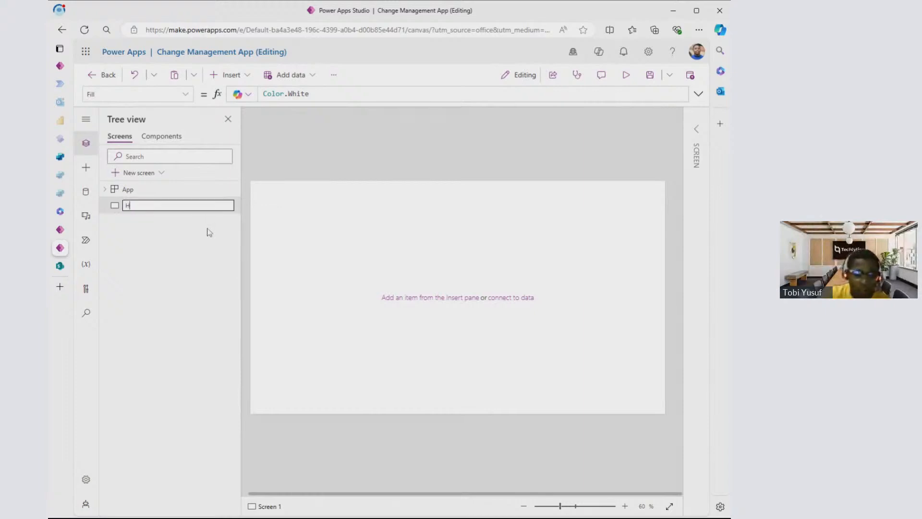
type("ome Screen")
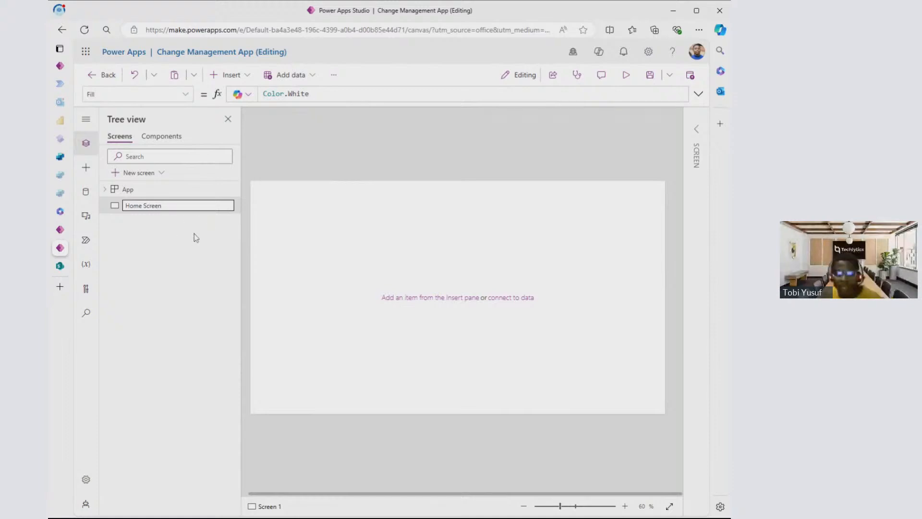
left_click(180, 260)
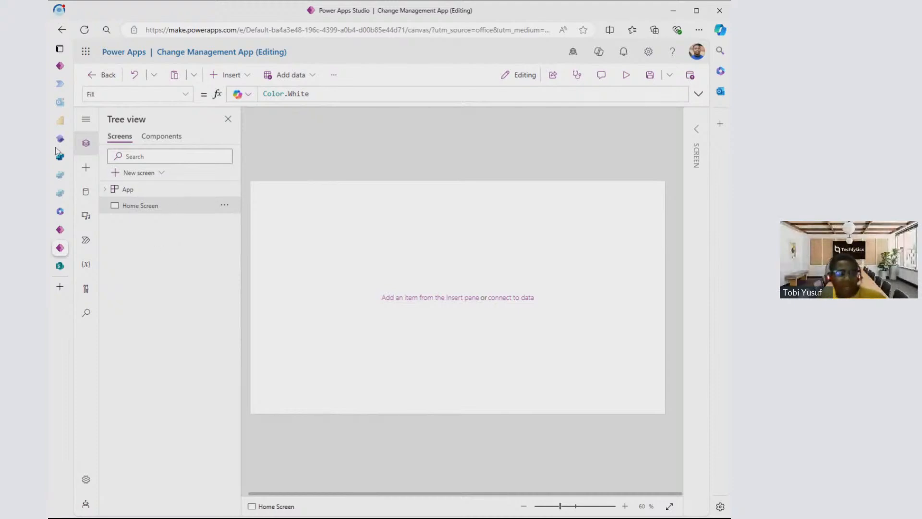
mouse_move(58, 153)
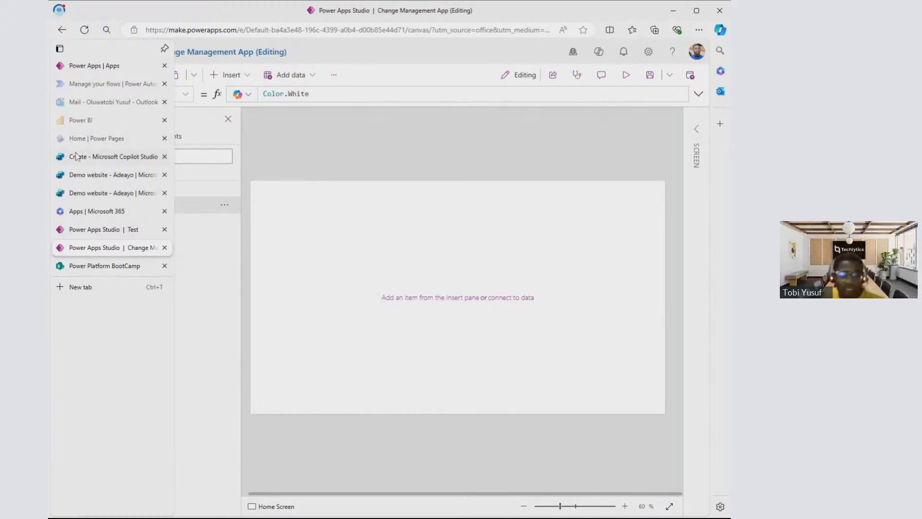
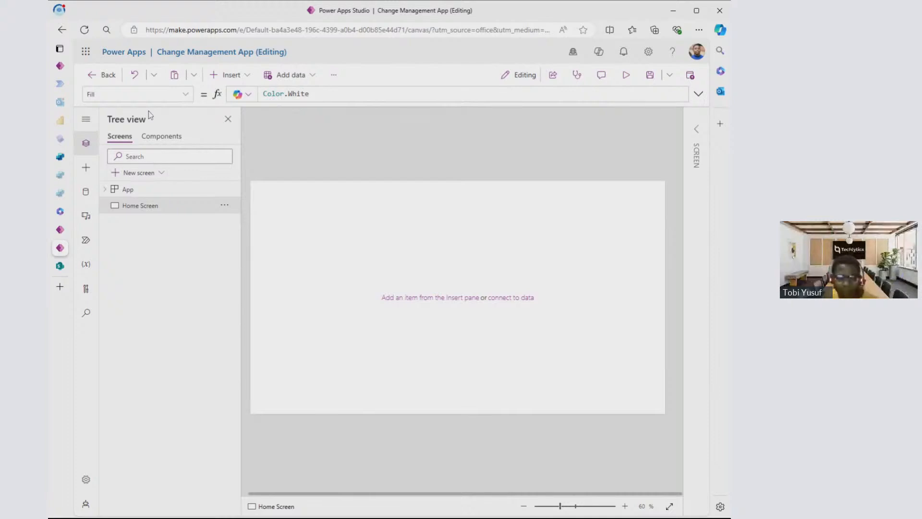
- Insert a button on the Home Screen, enlarge it to about 236 by 85, and place it in the screen's lower middle
left_click(85, 193)
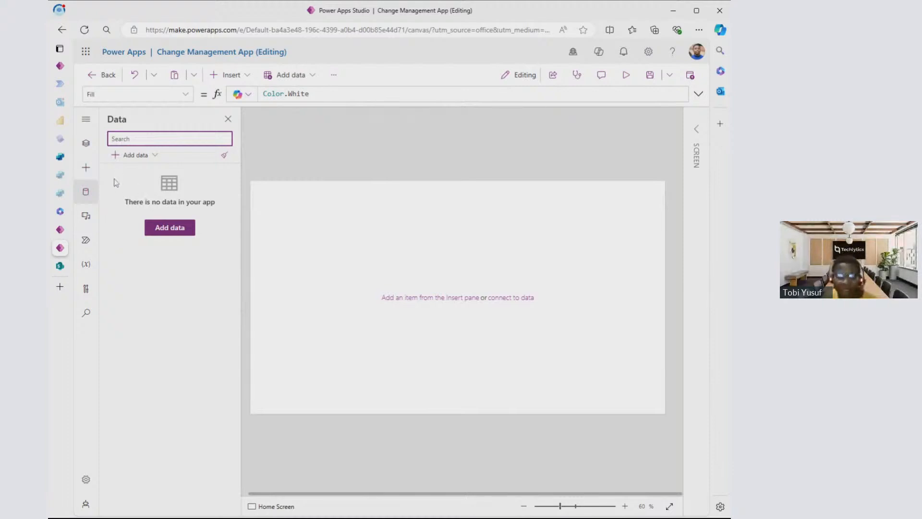
left_click(86, 168)
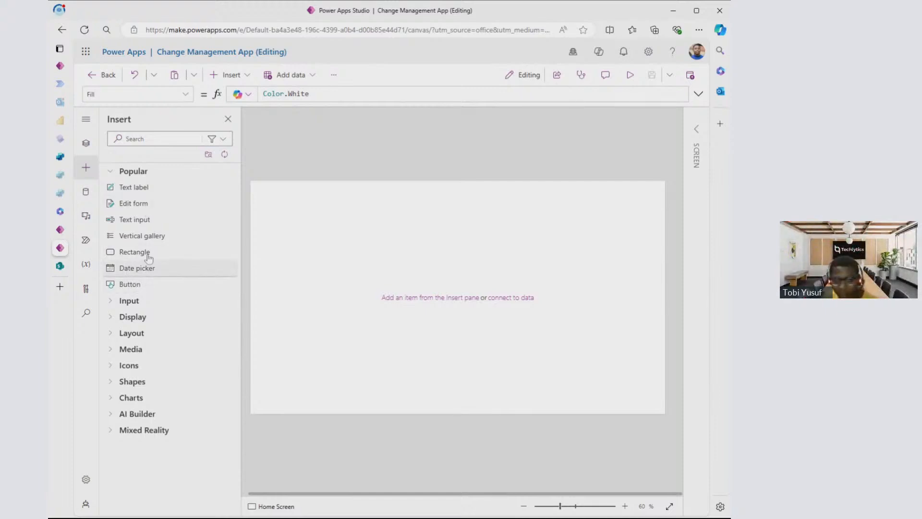
left_click(153, 138)
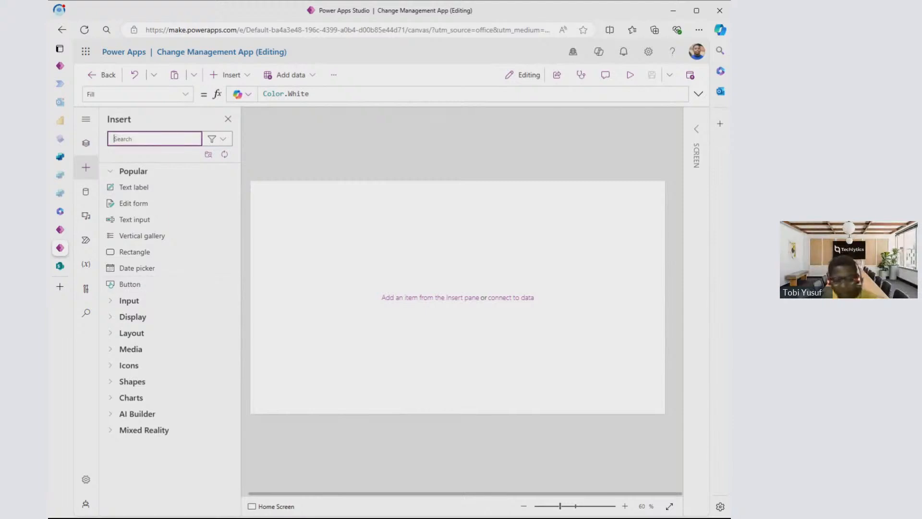
type("butt")
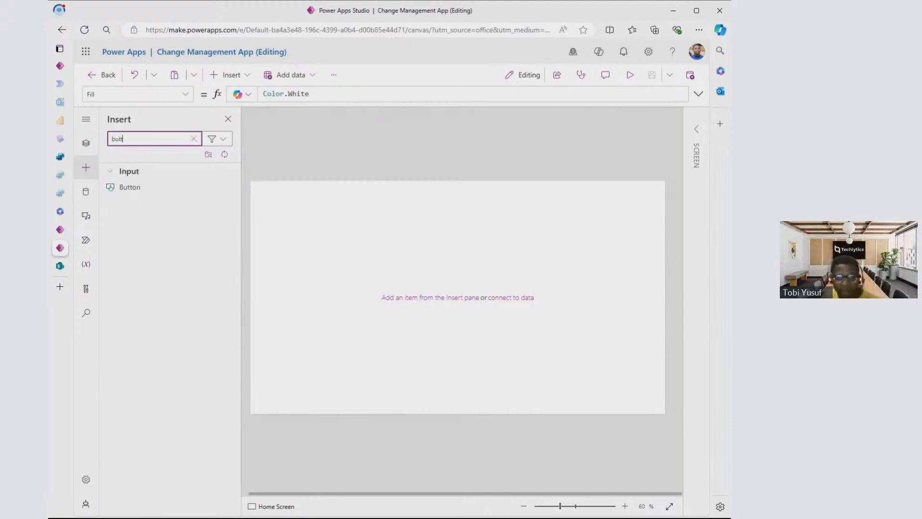
left_click(143, 189)
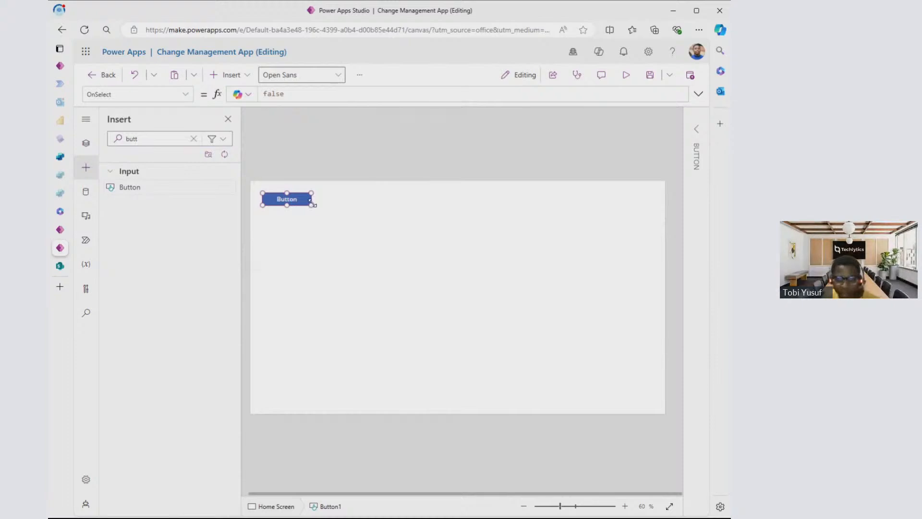
left_click_drag(312, 204, 452, 352)
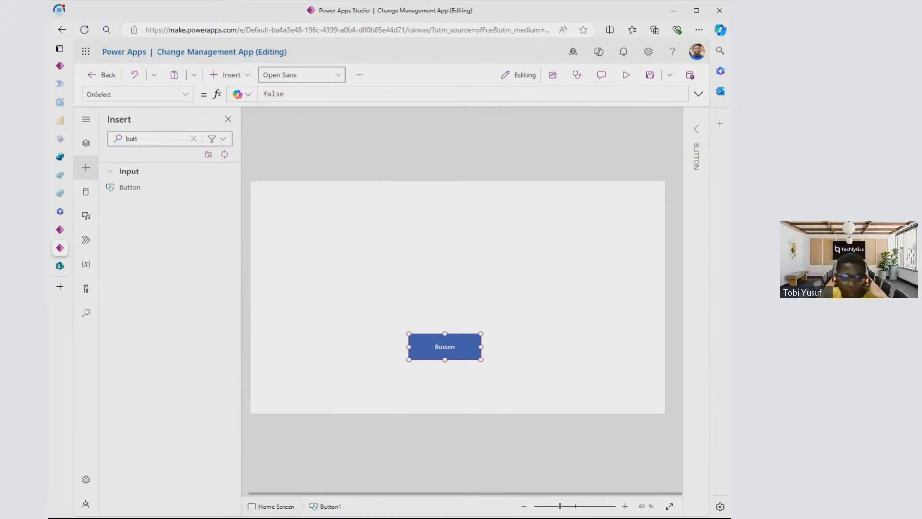
left_click(90, 172)
left_click(88, 170)
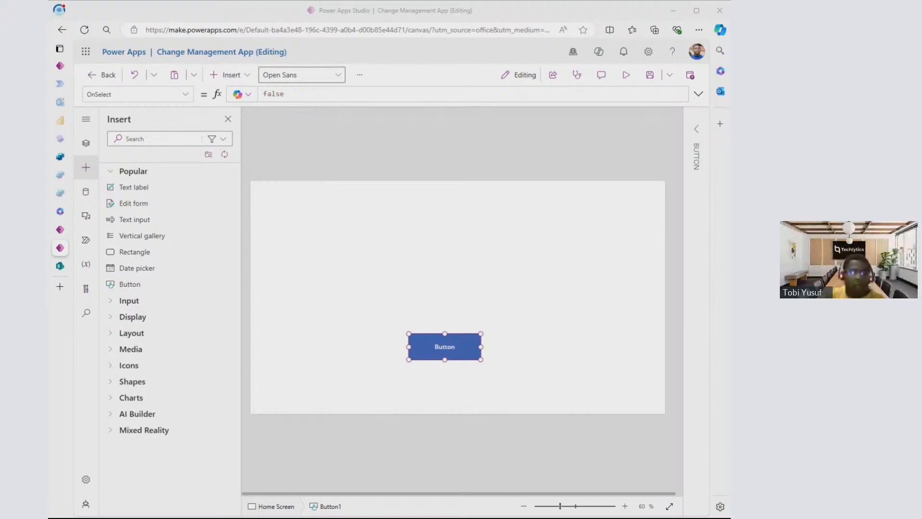
left_click(404, 354)
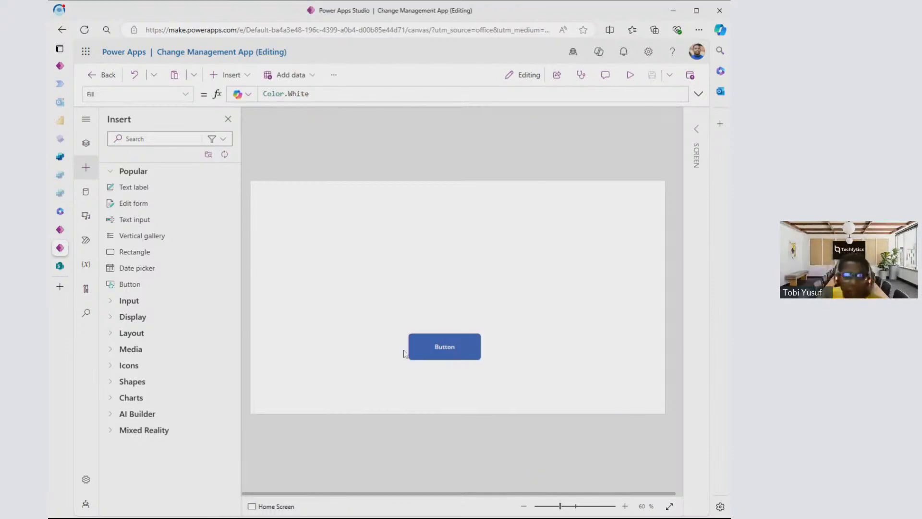
mouse_move(452, 342)
left_mouse_down()
mouse_move(454, 351)
mouse_move(442, 343)
left_mouse_up()
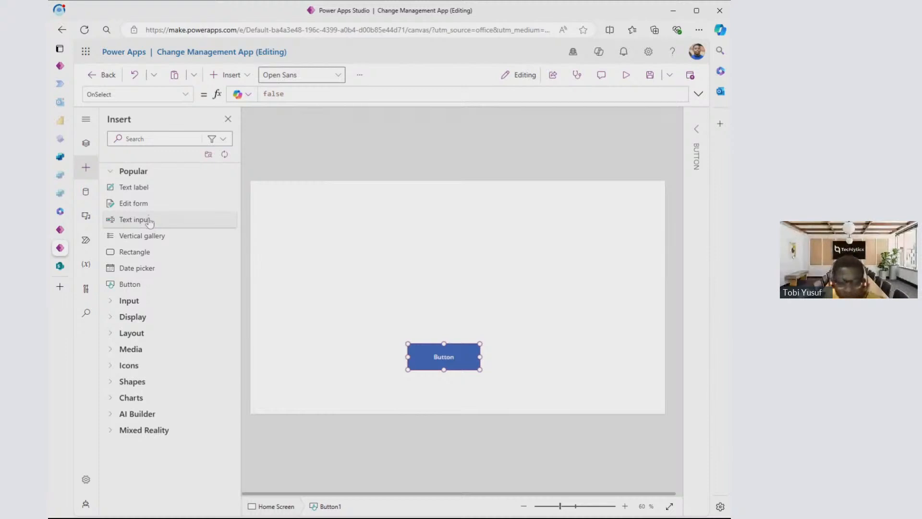
- Add two text inputs stacked in the middle of the Home Screen and move the button slightly closer beneath them
left_click(203, 219)
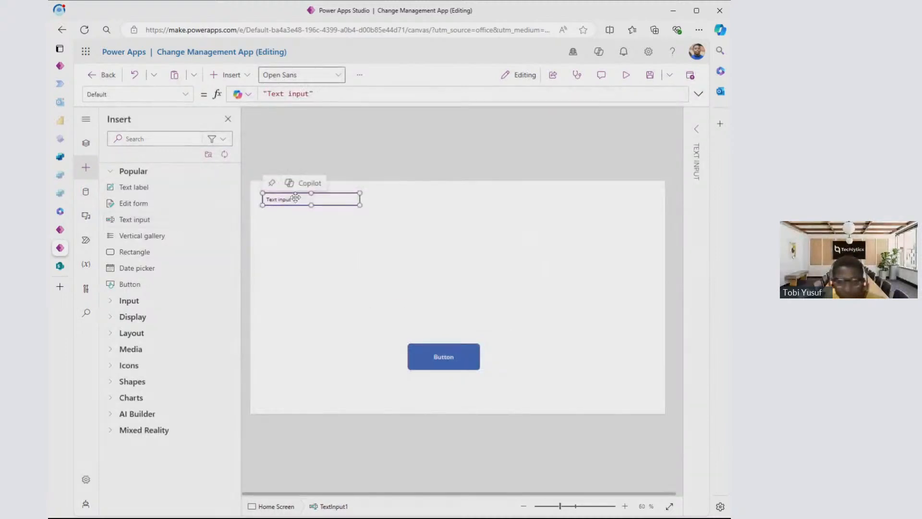
left_click_drag(302, 199, 433, 248)
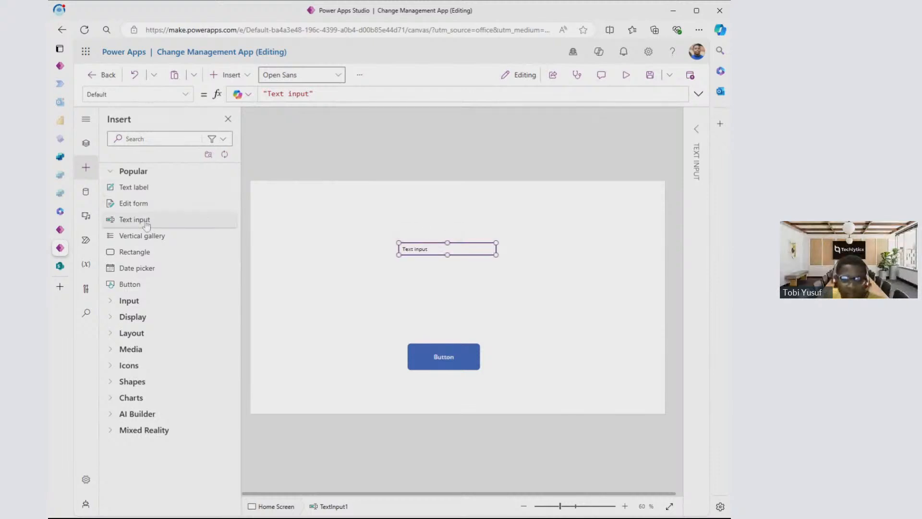
left_click(144, 221)
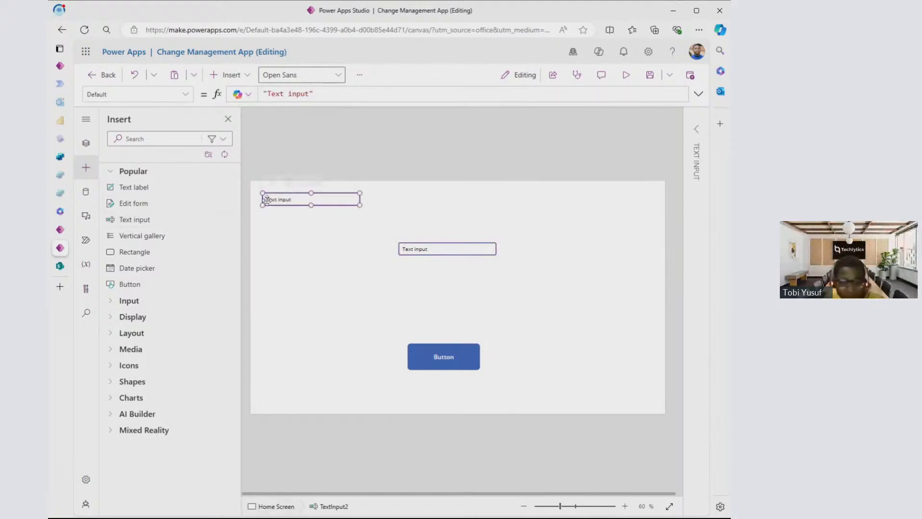
left_click_drag(282, 198, 433, 244)
left_click_drag(442, 278, 439, 274)
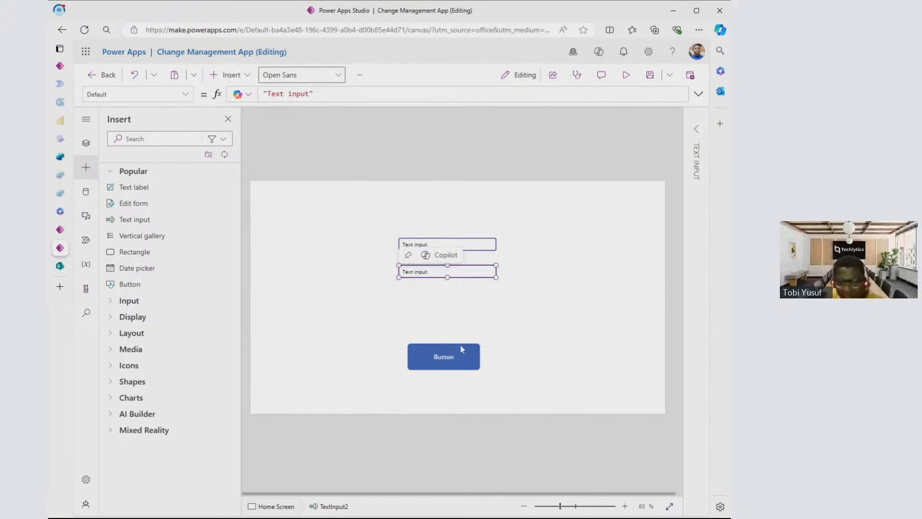
left_click_drag(445, 357, 452, 342)
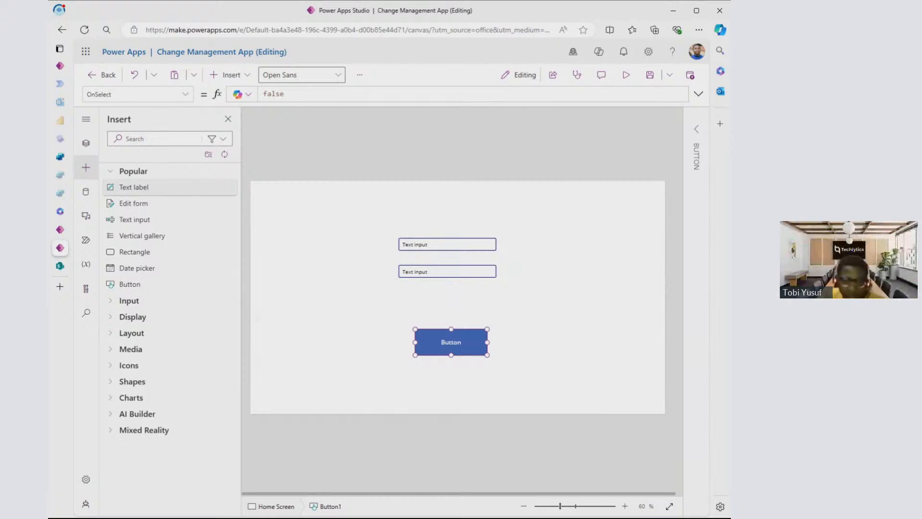
- Add two text labels, aligning one before each of the two text inputs
left_click(149, 190)
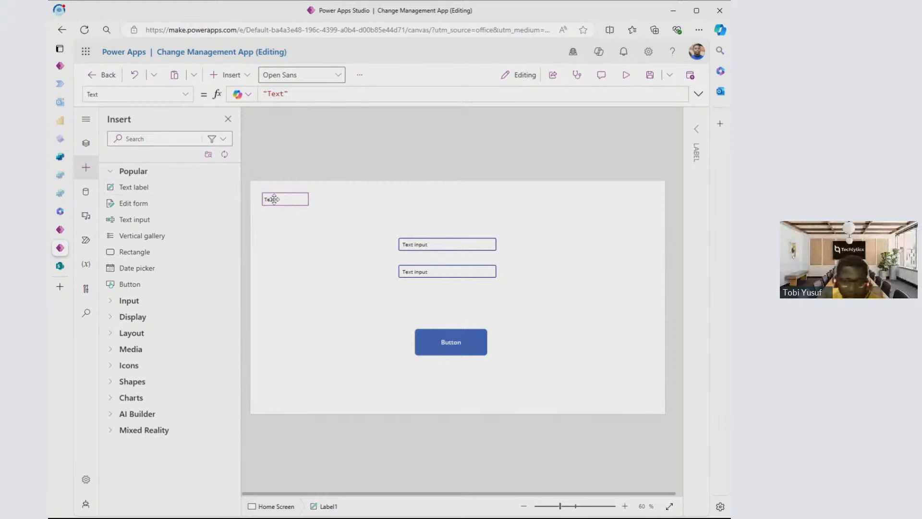
left_click_drag(283, 204, 350, 244)
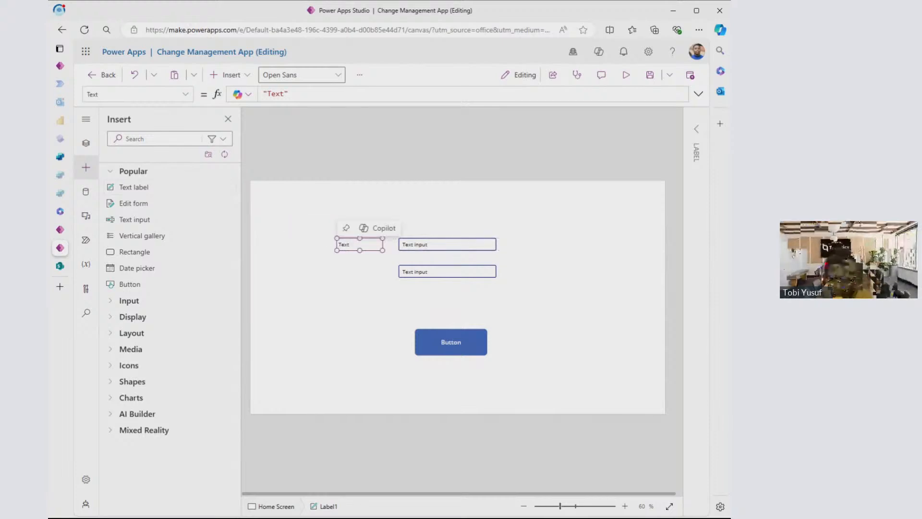
left_click(148, 191)
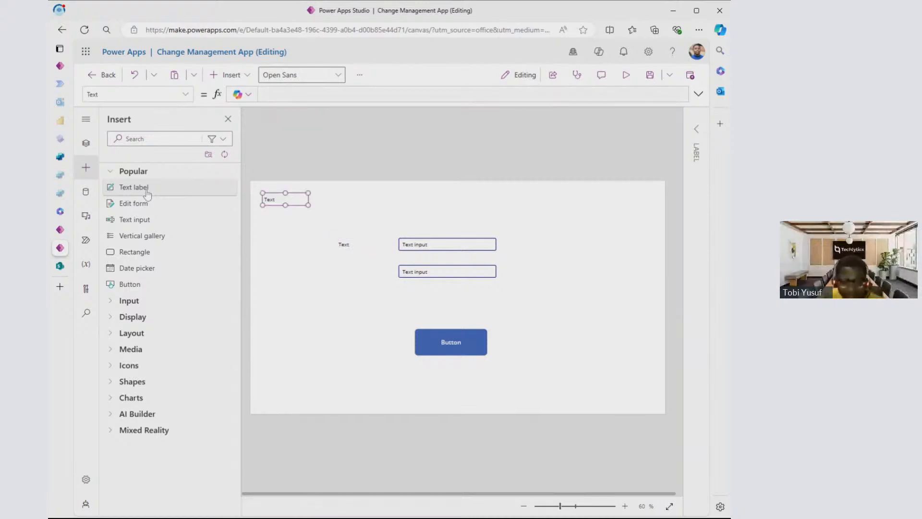
left_click_drag(276, 201, 343, 238)
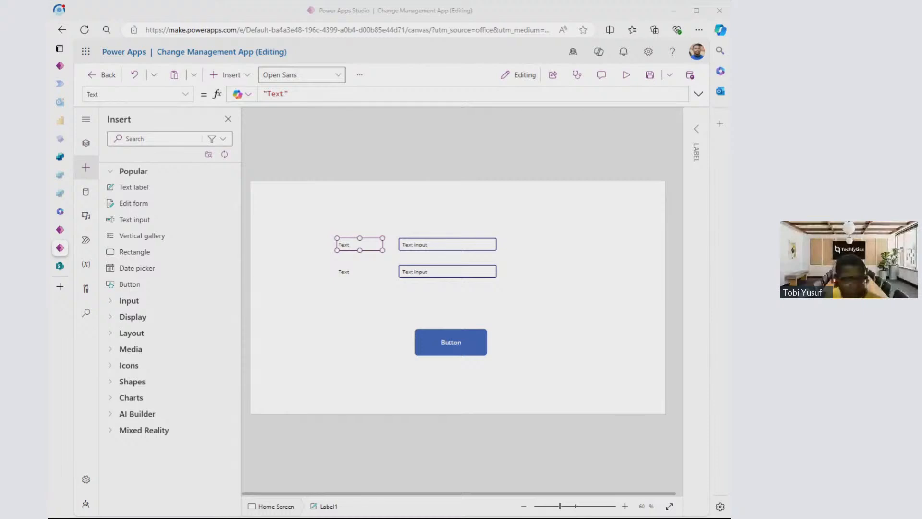
left_click(298, 237)
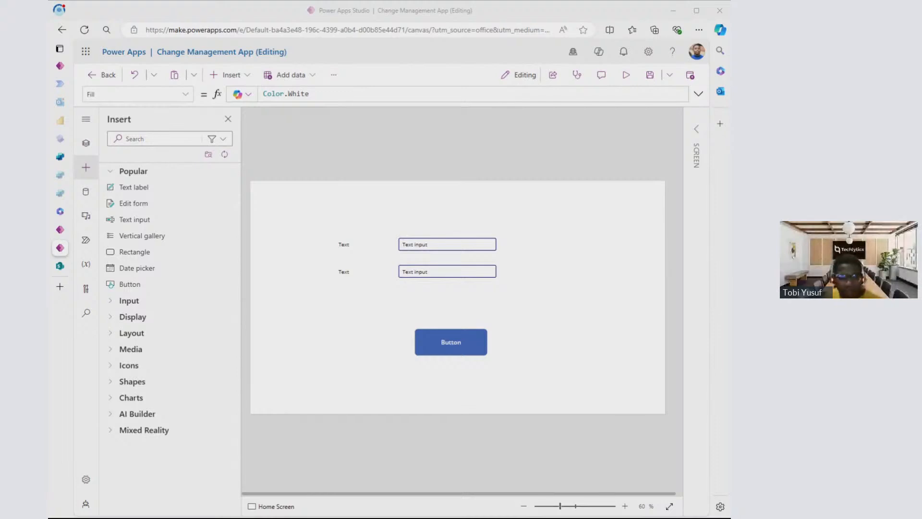
left_click(492, 158)
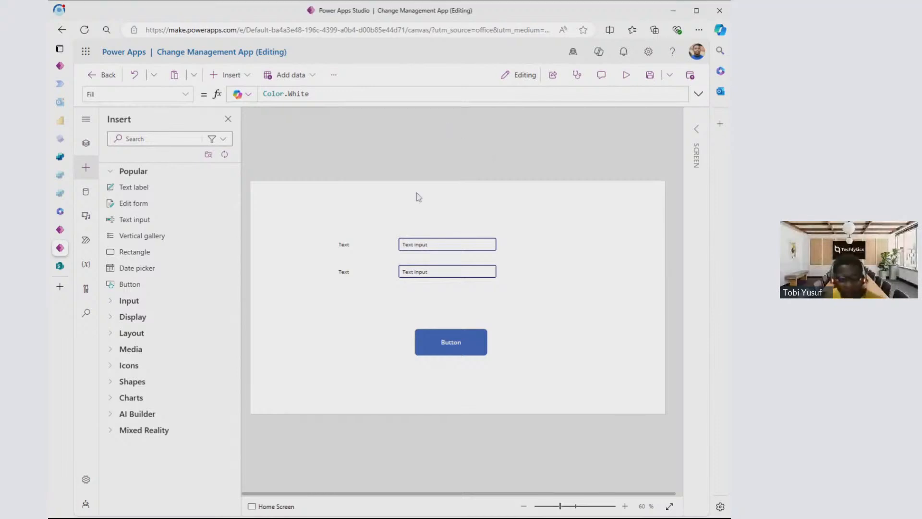
- Set the text of the label beside the upper text input to "Username"
left_click(352, 246)
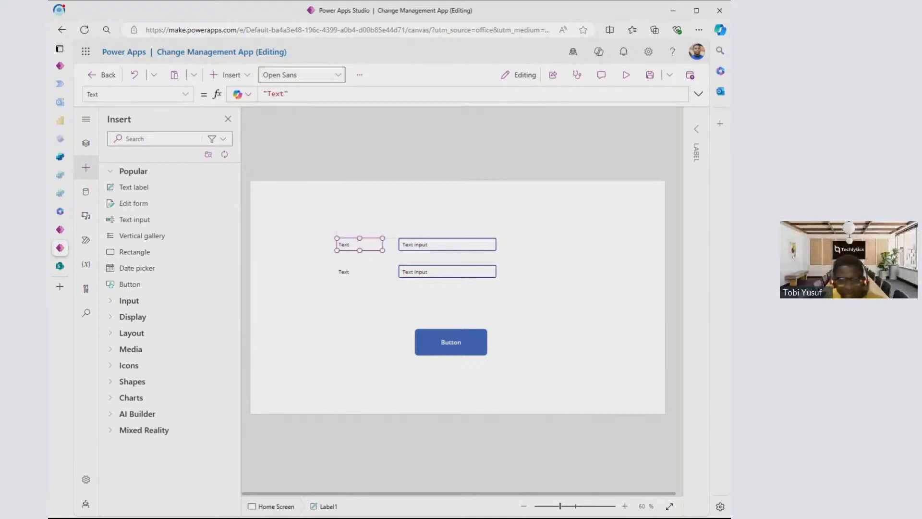
left_click_drag(284, 94, 270, 93)
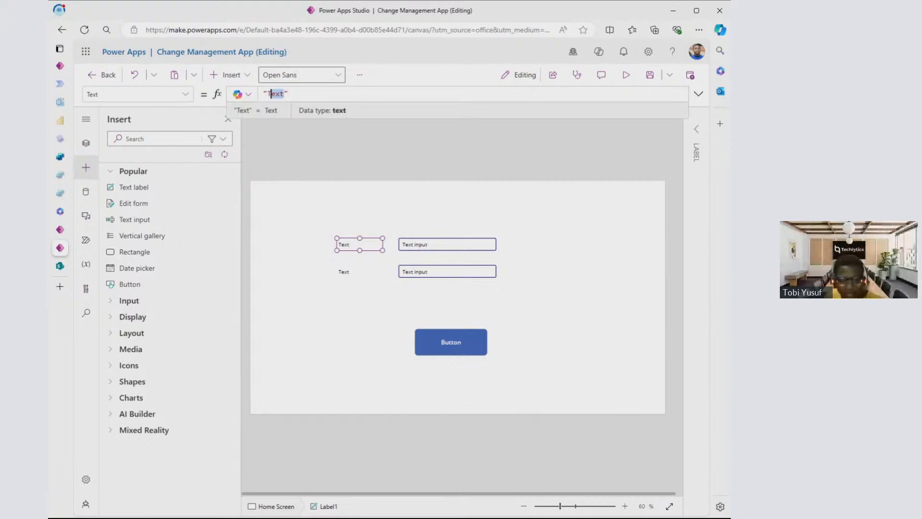
key("shift+Left")
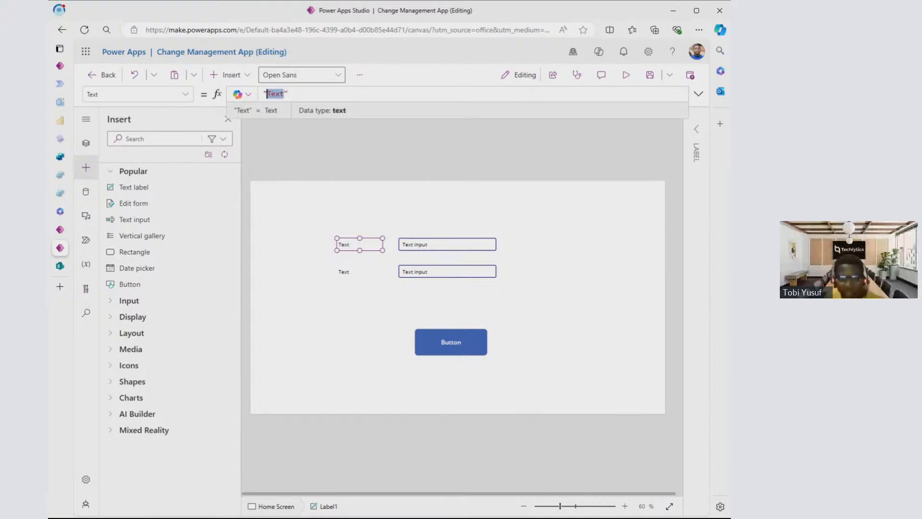
key("BackSpace")
type("e")
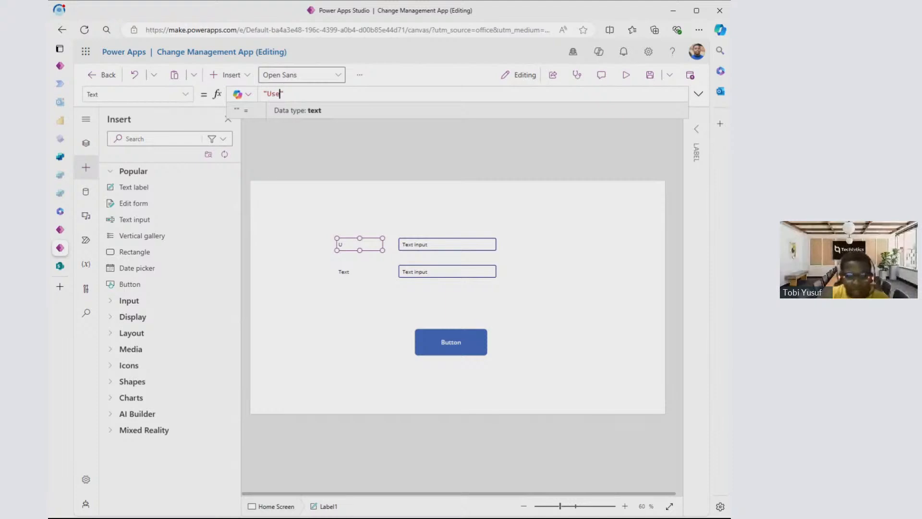
type("rname")
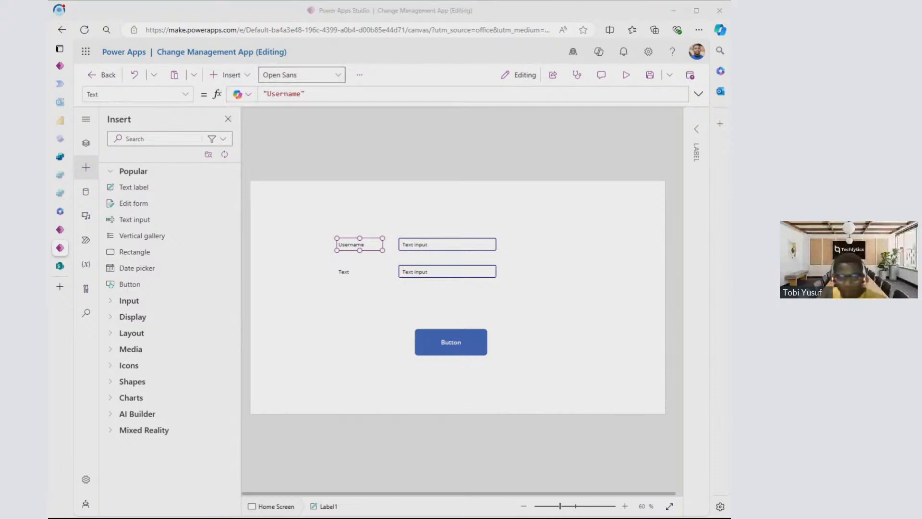
left_click(478, 197)
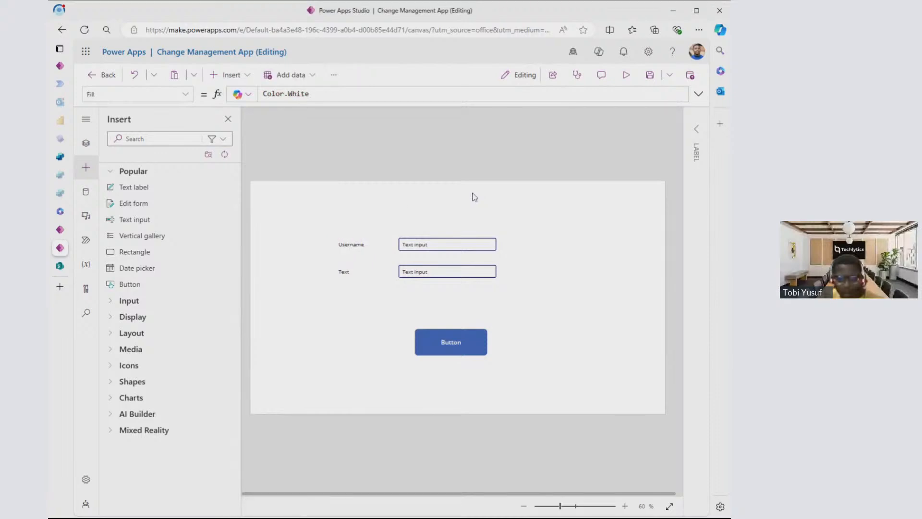
- Set the text of the label beside the lower text input to "Password"
left_click(347, 272)
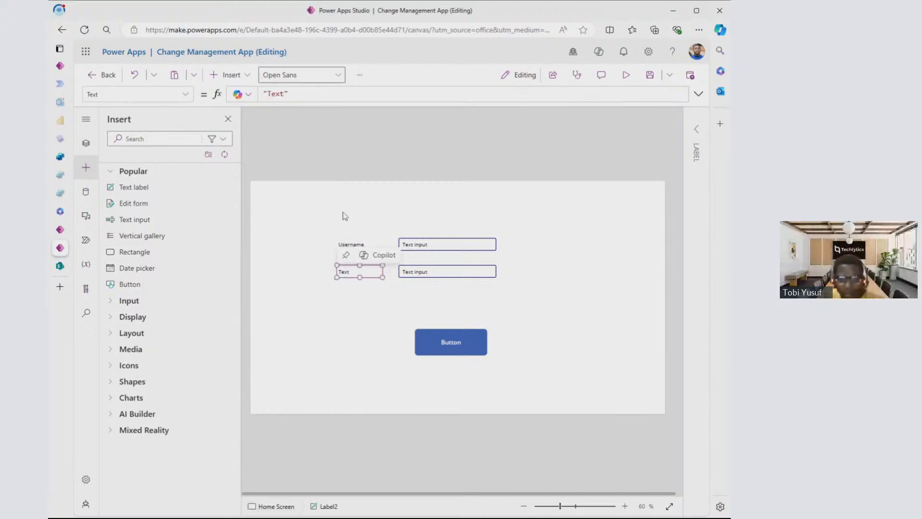
left_click(281, 94)
double_click(277, 94)
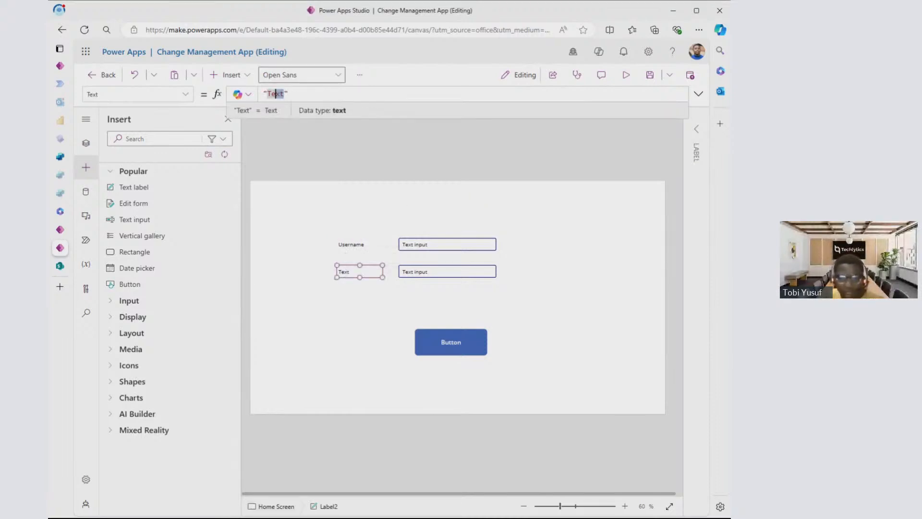
type("Pasww")
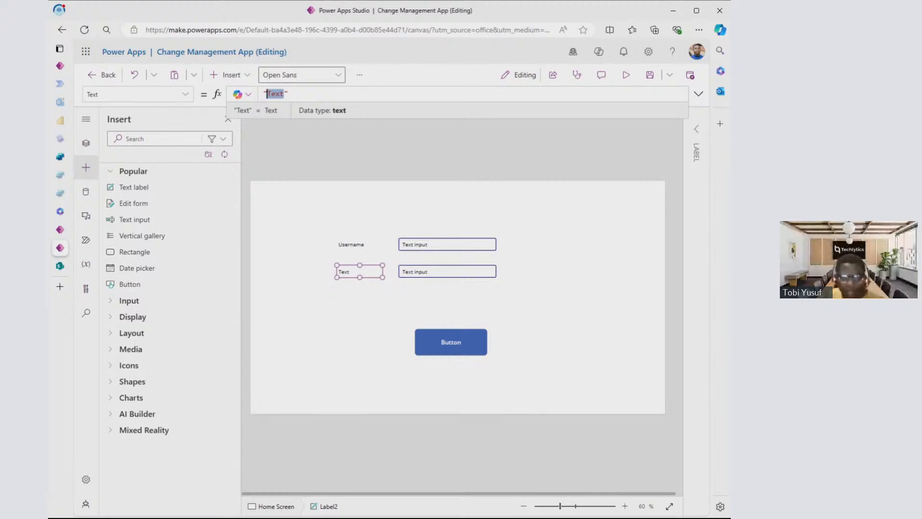
type("o")
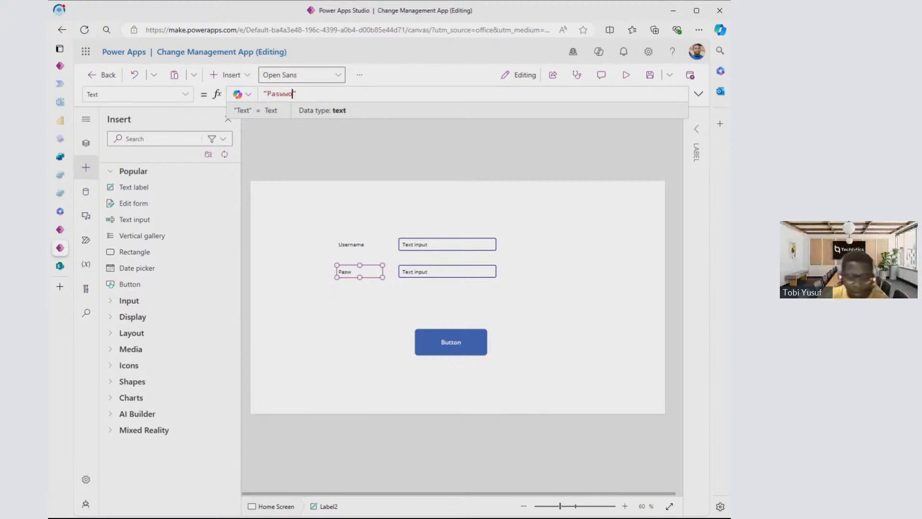
type("rd")
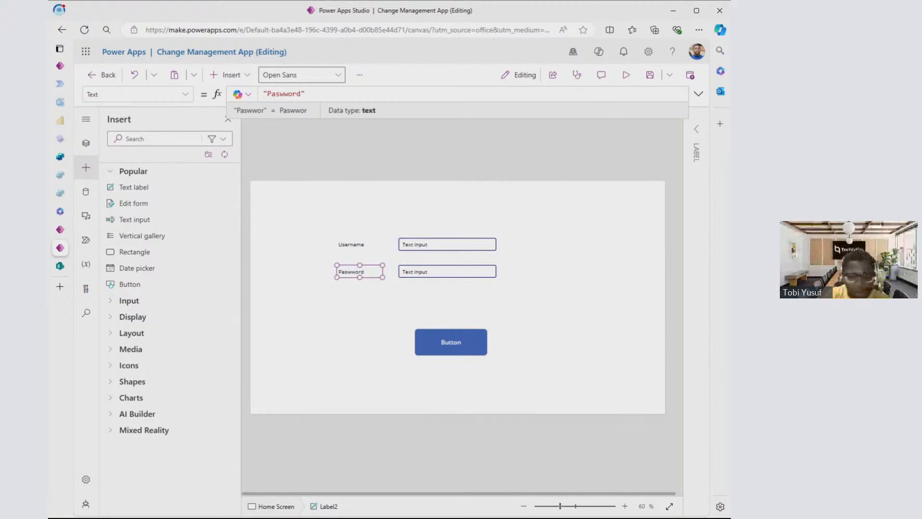
double_click(280, 94)
left_click(279, 93)
key("Delete")
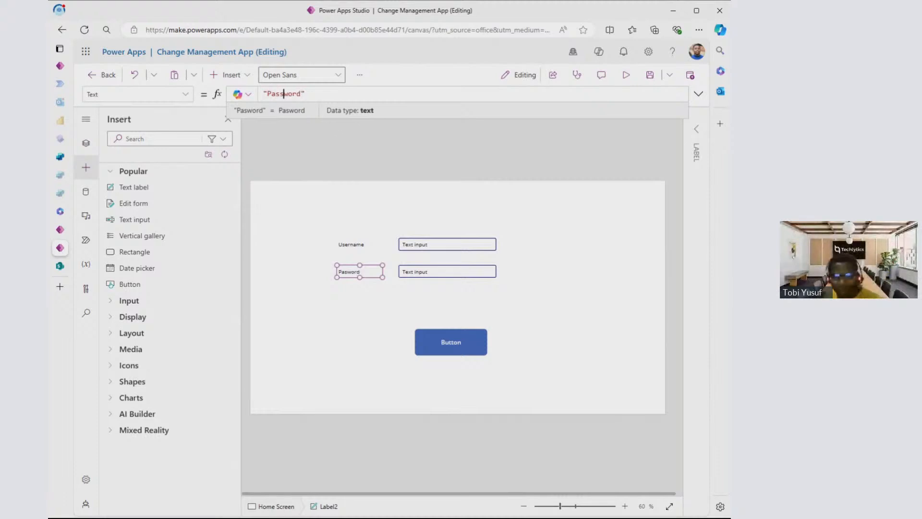
type("s")
left_click(379, 279)
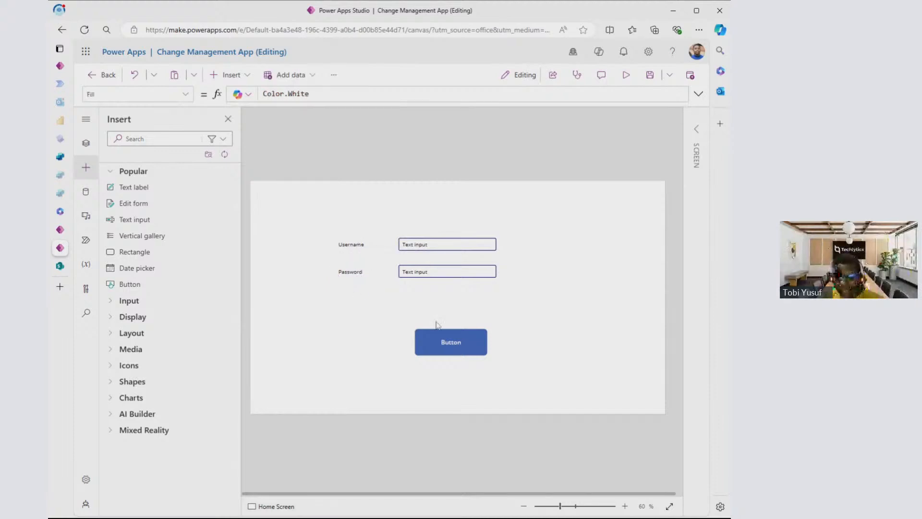
- Move the button beneath the labels and text inputs, to about X 435, Y 425, and show its properties
left_click(437, 340)
left_click_drag(452, 342, 416, 323)
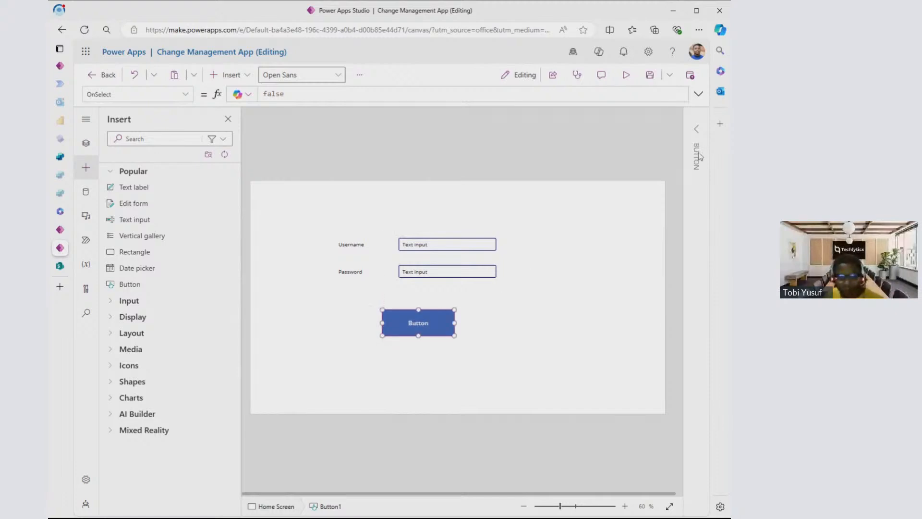
left_click(697, 129)
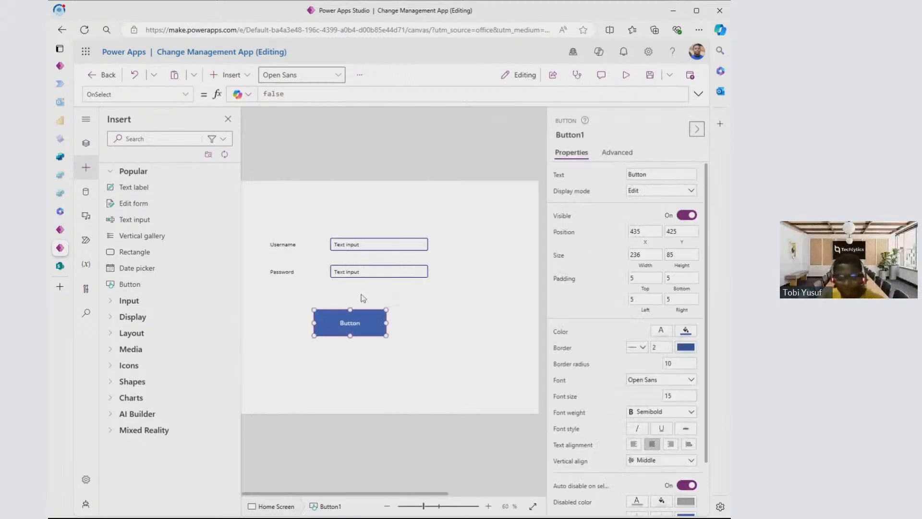
- Set the button's text to "Log In"
left_click_drag(647, 174, 626, 176)
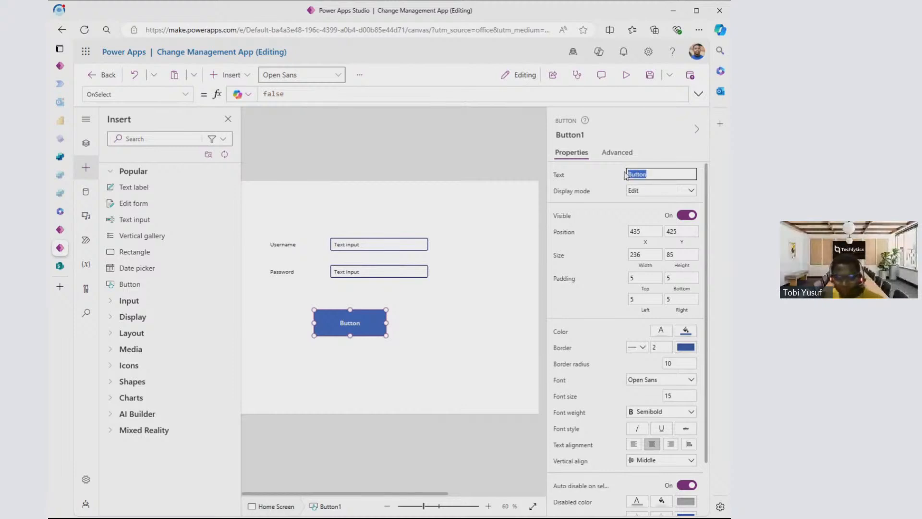
type("Log In")
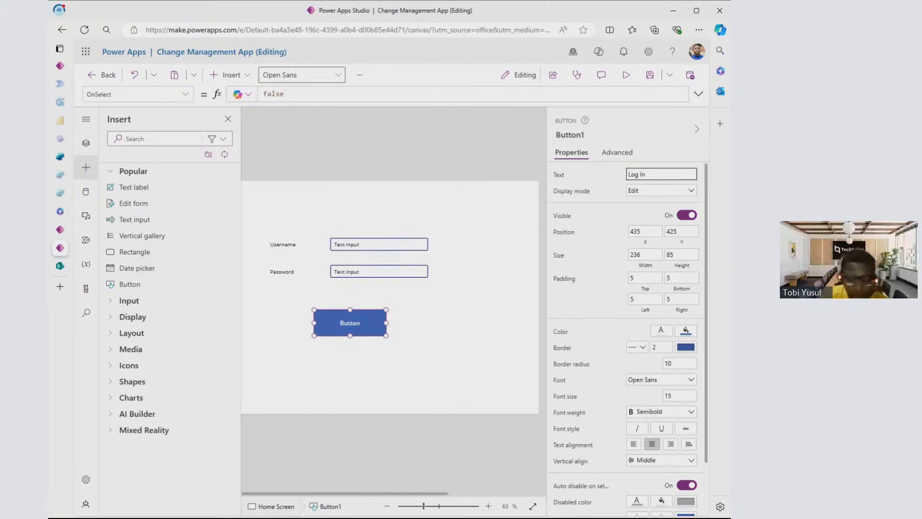
- Clear the default text of both text inputs so the username and password fields are empty
left_click(373, 243)
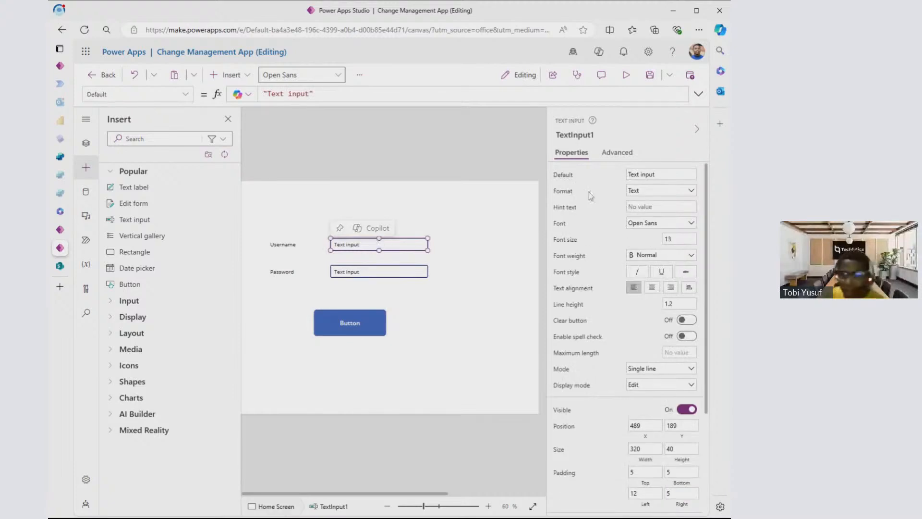
left_click_drag(660, 174, 595, 173)
key("BackSpace")
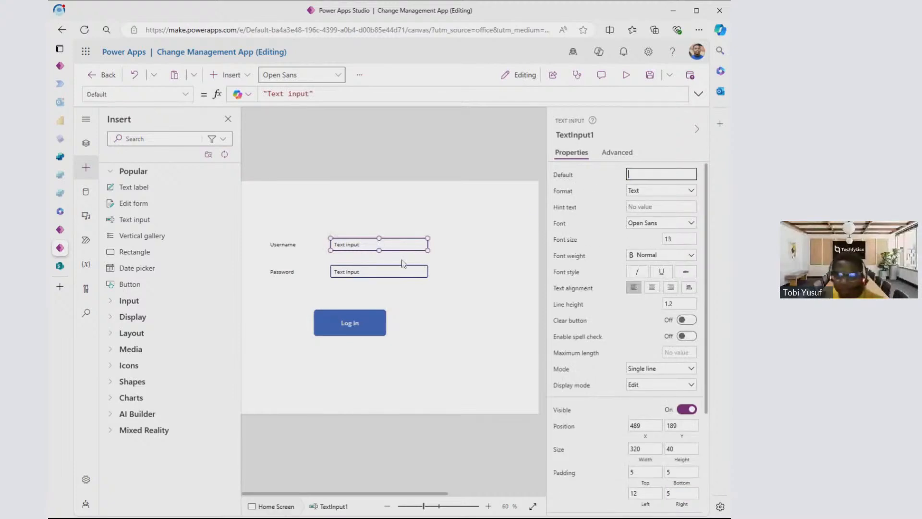
left_click(406, 269)
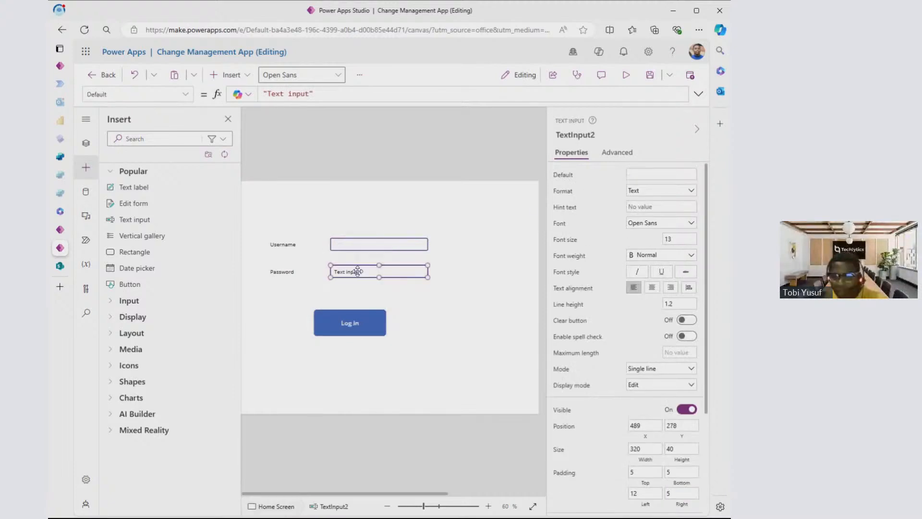
left_click(414, 293)
left_click(407, 276)
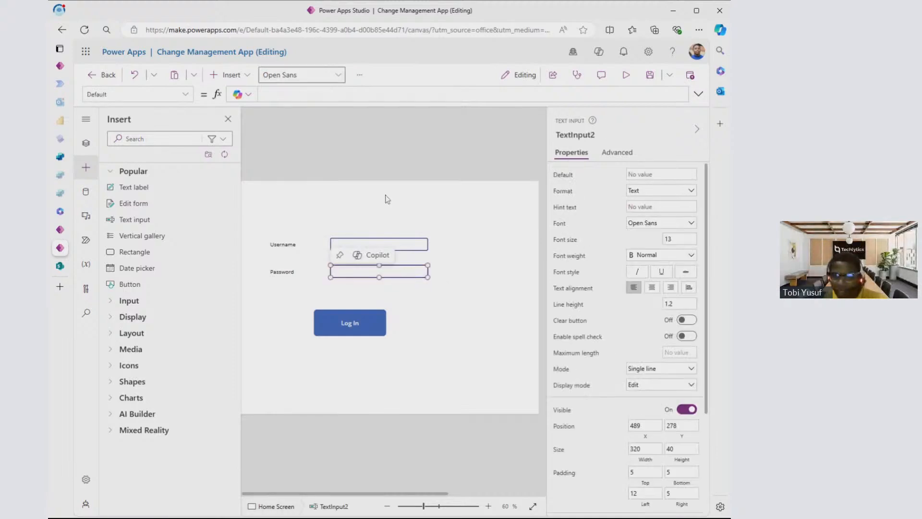
- Preview the app with its login layout and return to editing
left_click(626, 75)
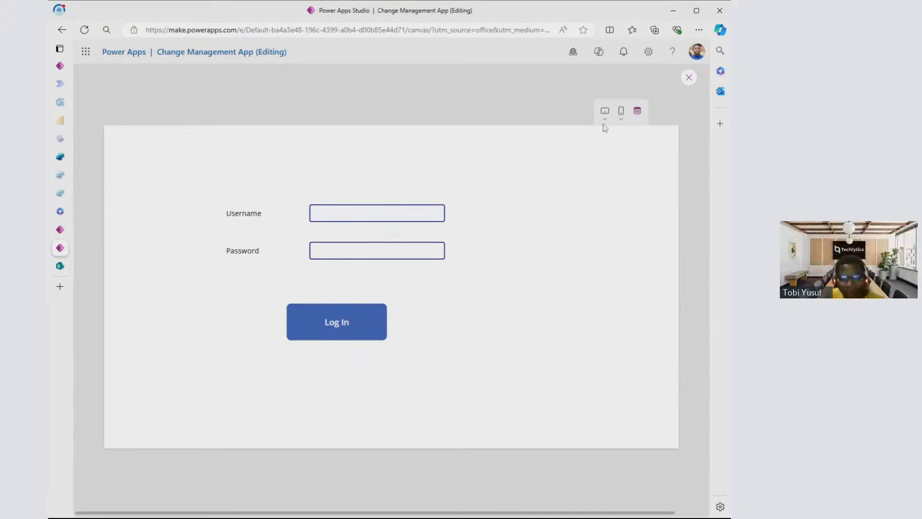
left_click(689, 77)
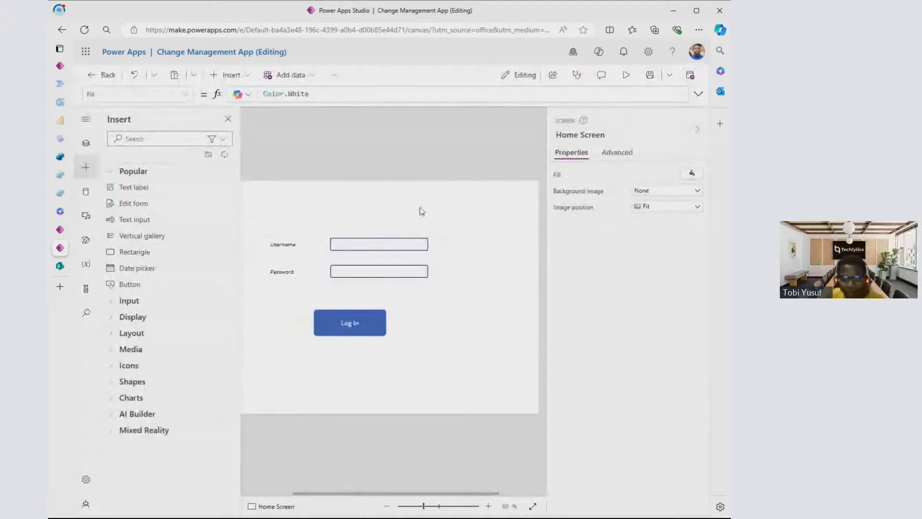
- Examine the properties of the two labels, the username text input and the Log In button on the Home Screen
left_click(387, 506)
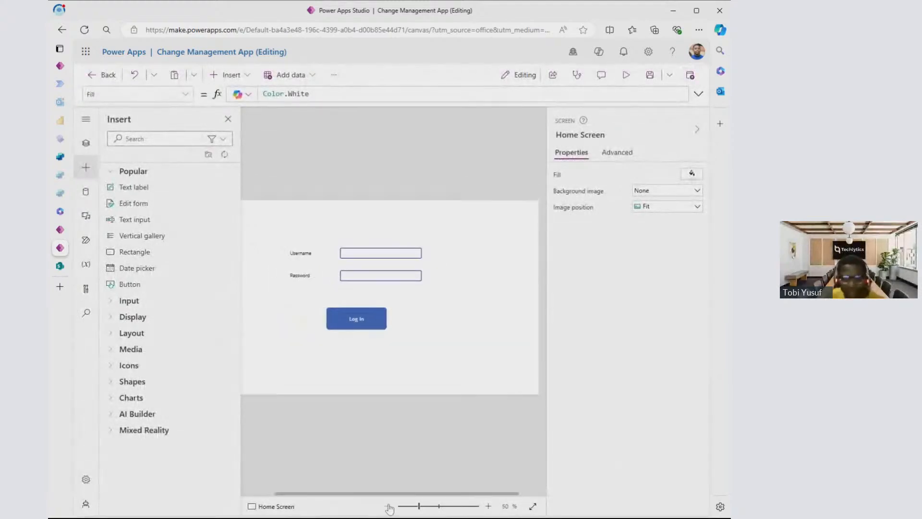
left_click(387, 506)
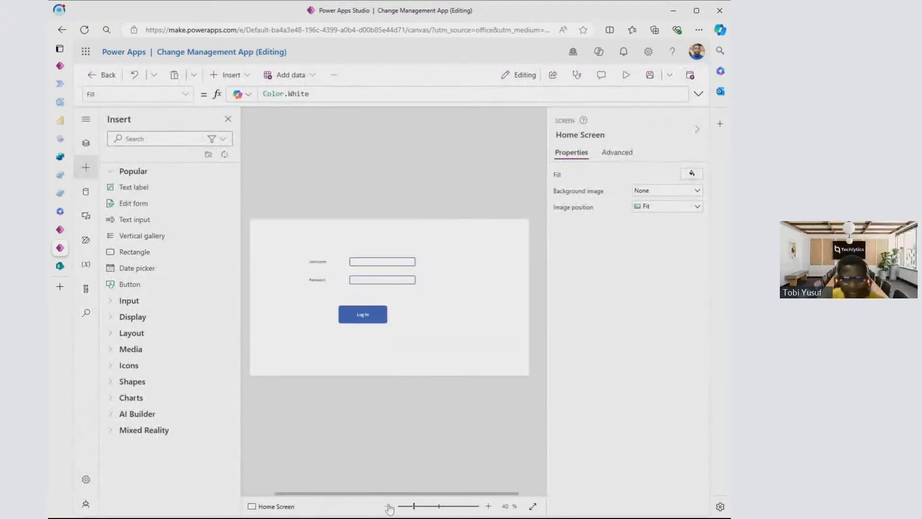
left_click(318, 262)
left_click(315, 279)
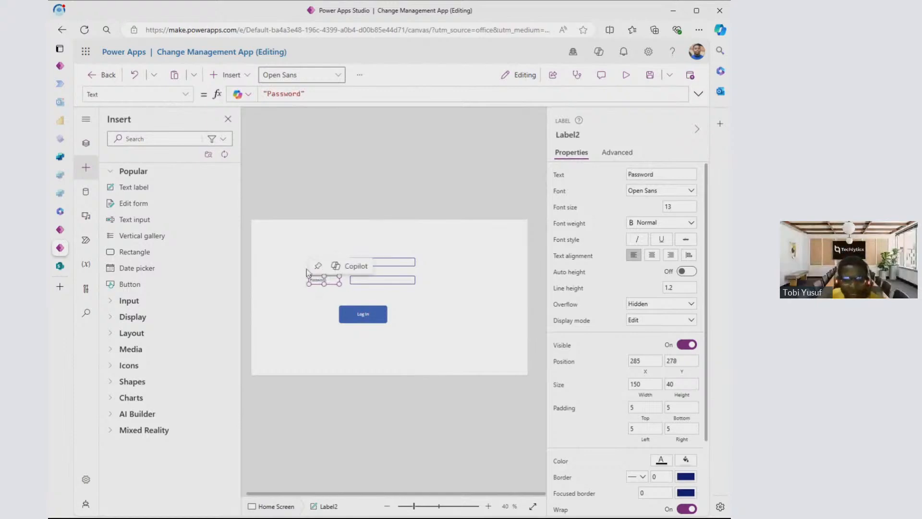
left_click(308, 273)
left_click(316, 263)
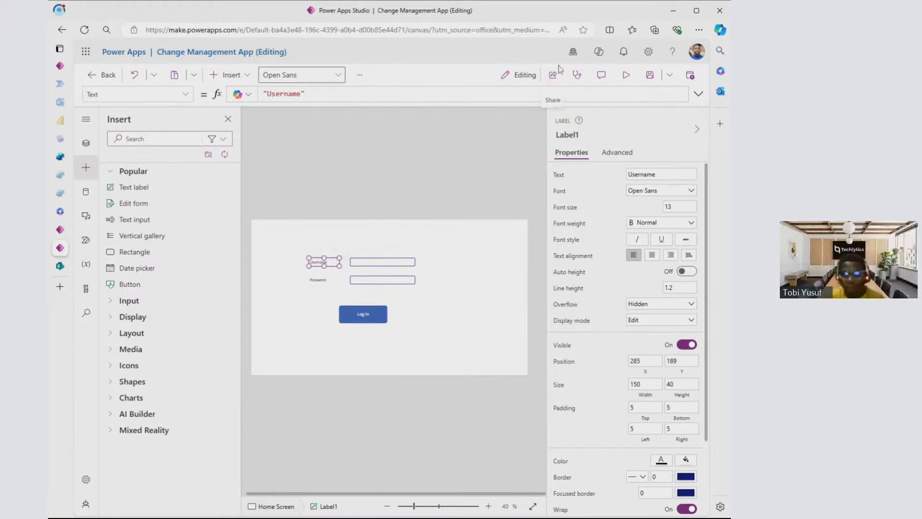
left_click(384, 263)
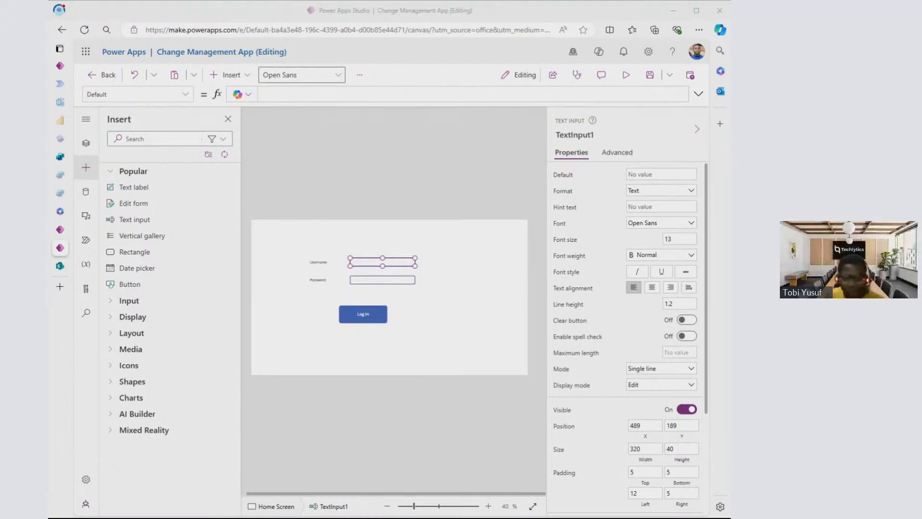
left_click(450, 259)
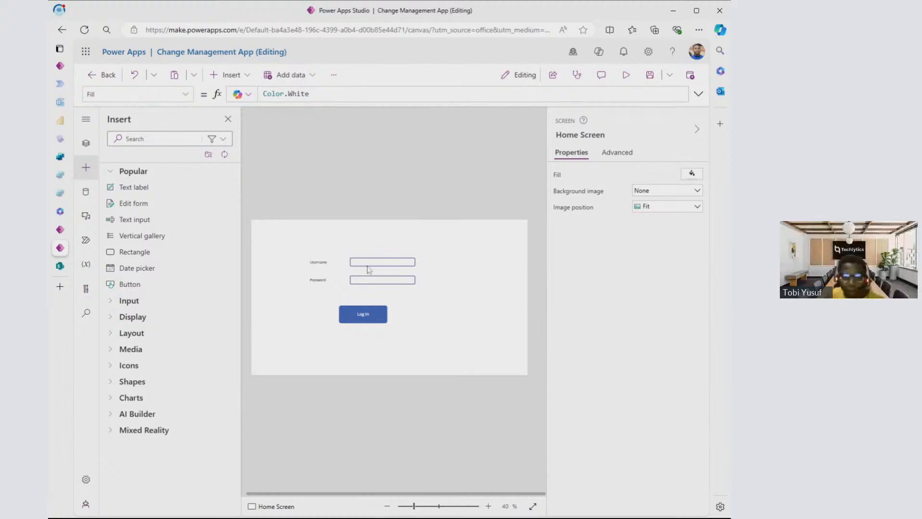
left_click(369, 320)
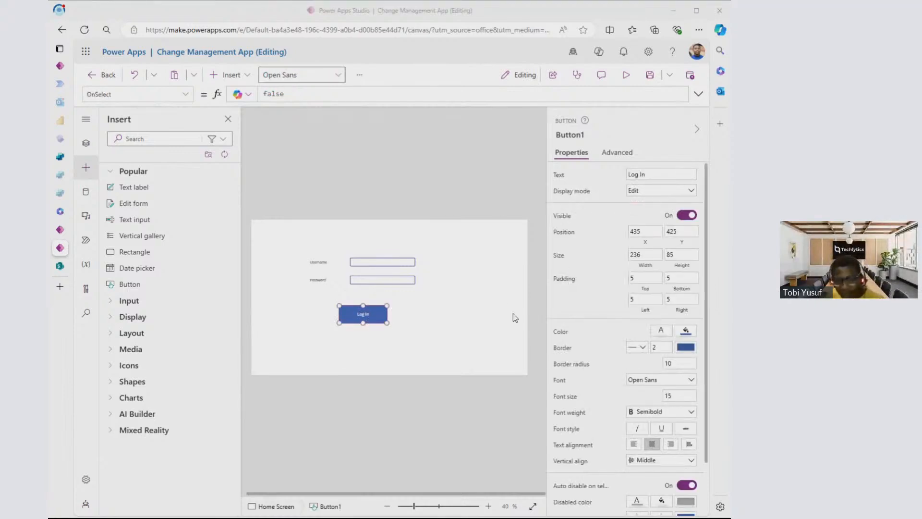
left_click(513, 298)
left_click(318, 262)
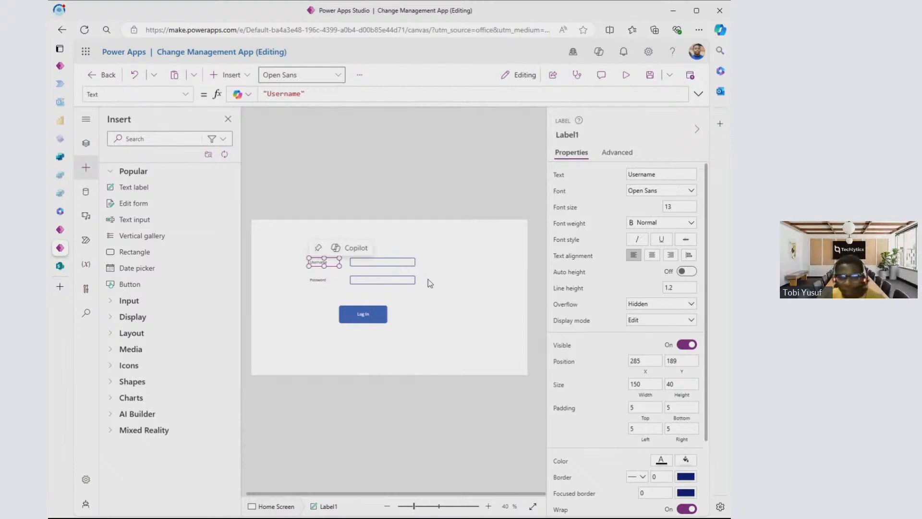
- Delete both labels, both text inputs and the Log In button from the Home Screen
left_click(277, 228)
left_click_drag(290, 237, 475, 302)
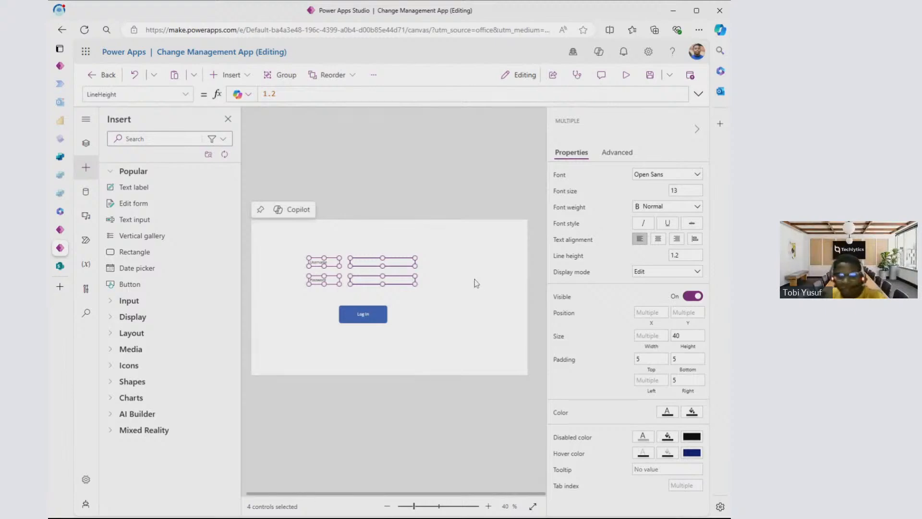
key("Delete")
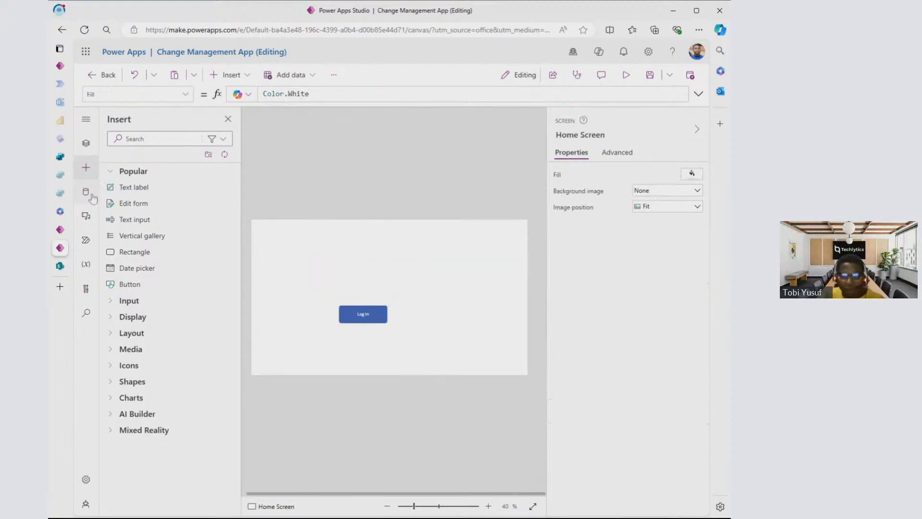
left_click(381, 318)
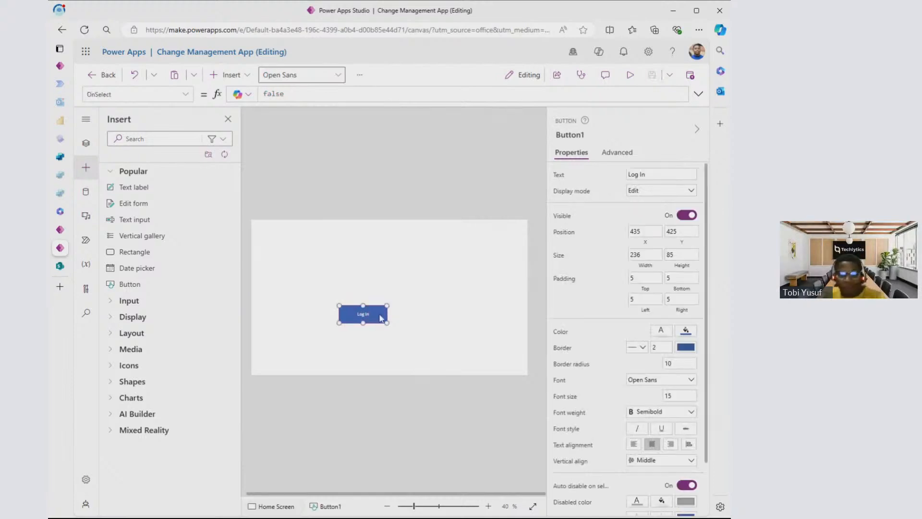
key("Delete")
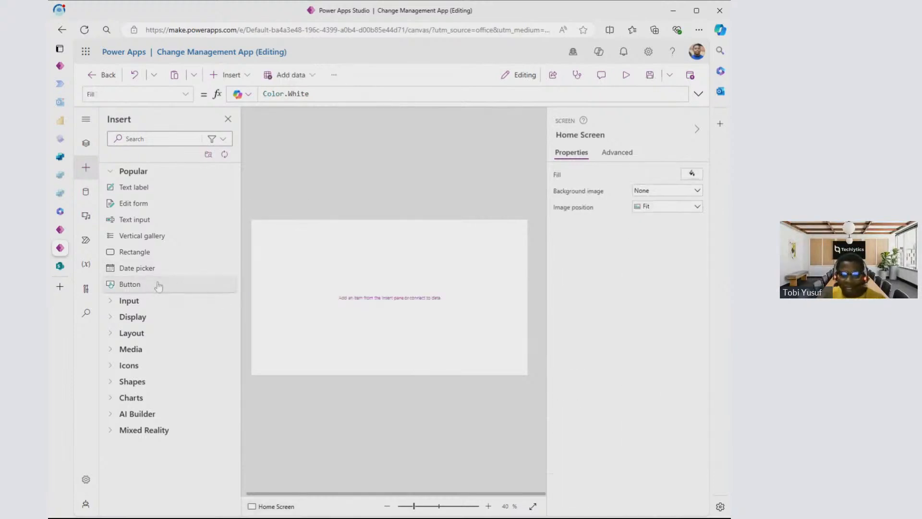
- Add a button to the Home Screen, placed at about X 658, Y 472 and sized about 237 by 125
left_click(158, 287)
left_click_drag(292, 238, 418, 323)
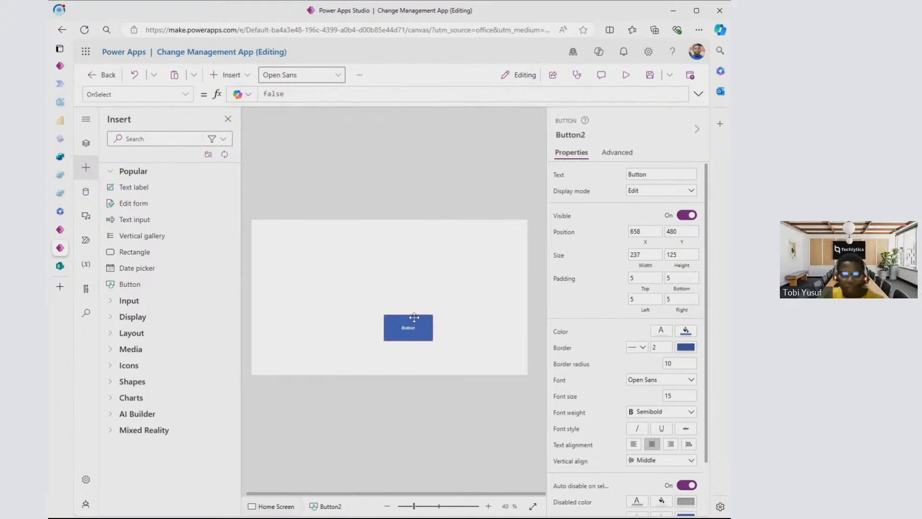
- Show the hierarchy of screens and controls to examine what the Home Screen contains
left_click(91, 146)
left_click(86, 173)
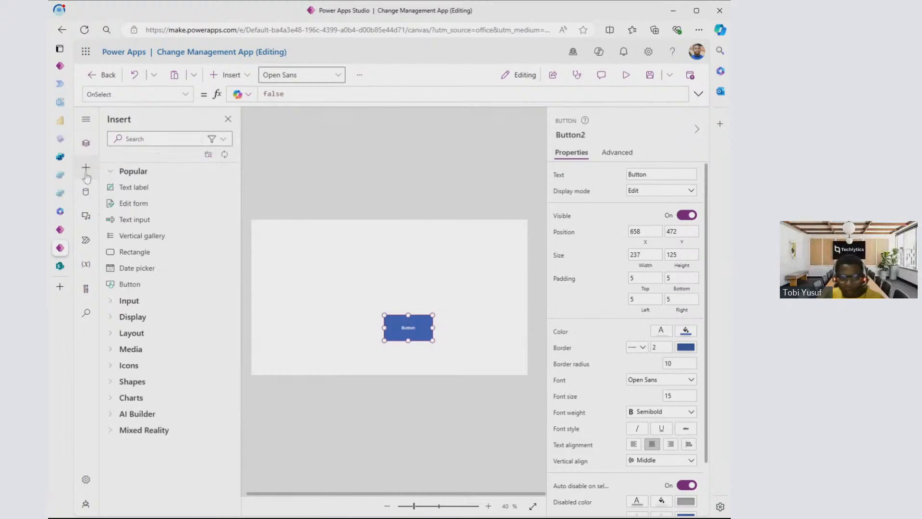
left_click(88, 148)
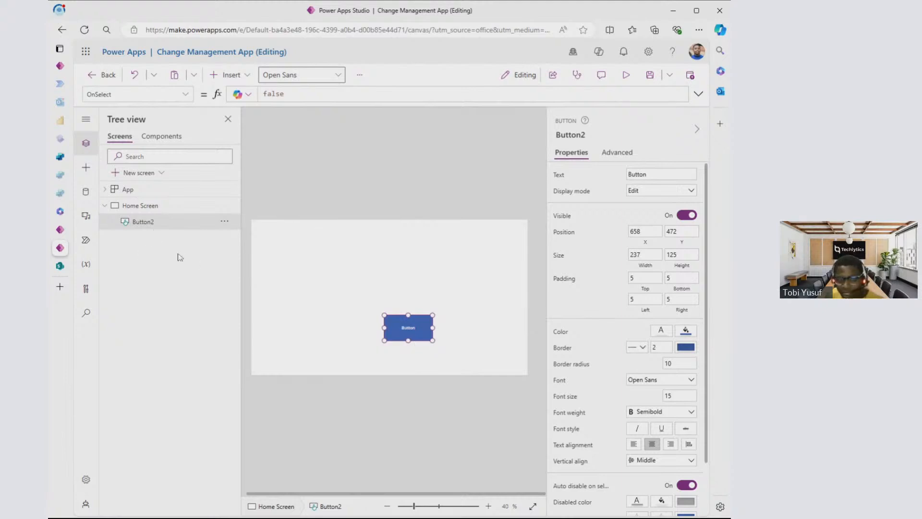
- Add a text label, an edit form and a date picker to the Home Screen and show them in the control hierarchy
left_click(87, 169)
left_click(126, 187)
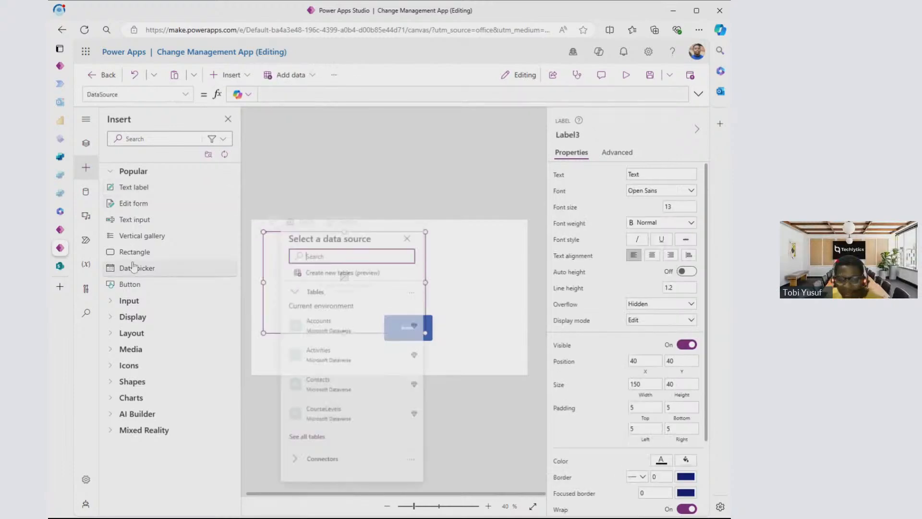
left_click(134, 203)
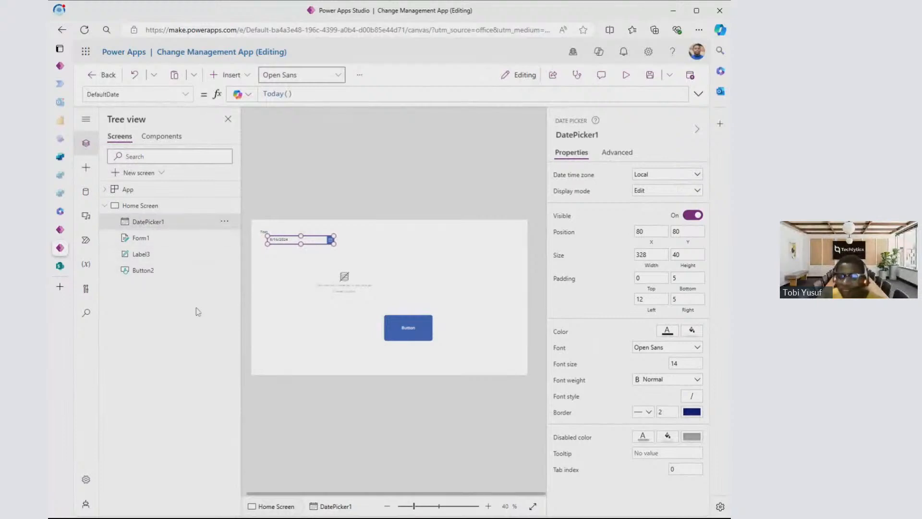
- Delete the date picker, the edit form and the text label from the Home Screen
left_click(226, 221)
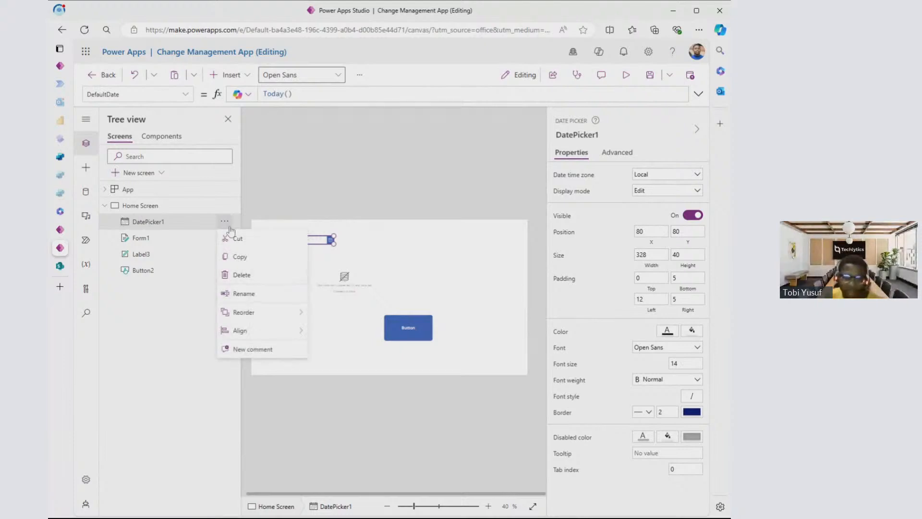
left_click(245, 275)
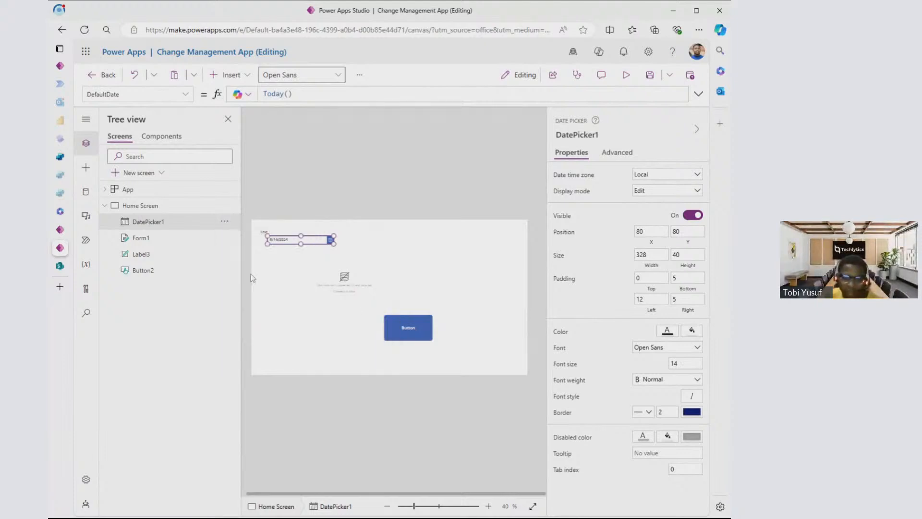
left_click(294, 241)
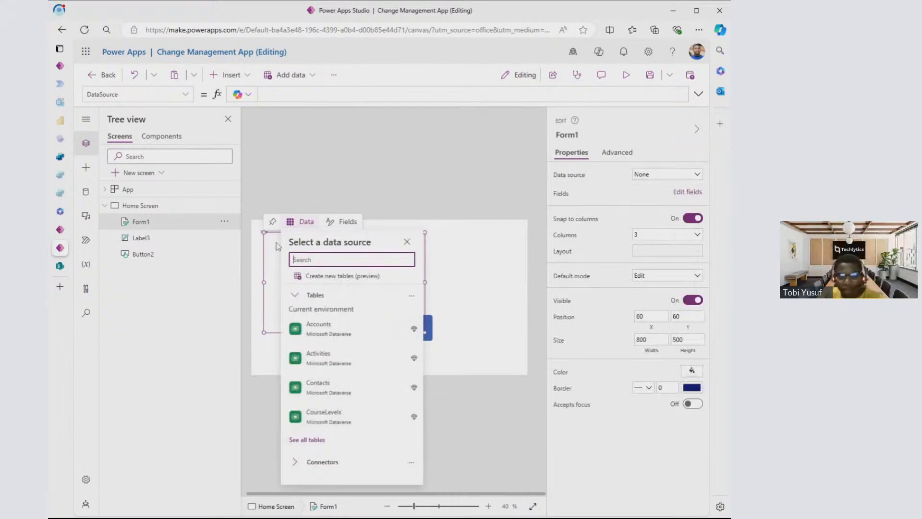
left_click(225, 221)
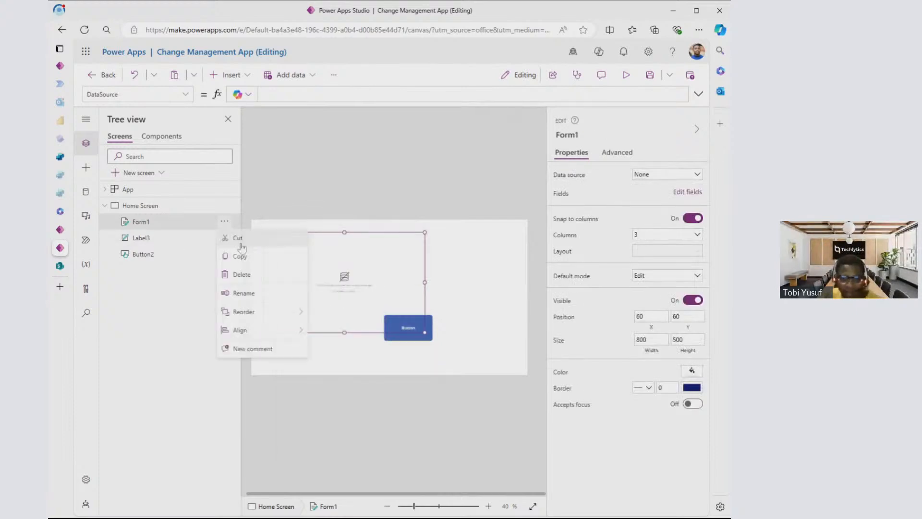
left_click(243, 274)
left_click(225, 221)
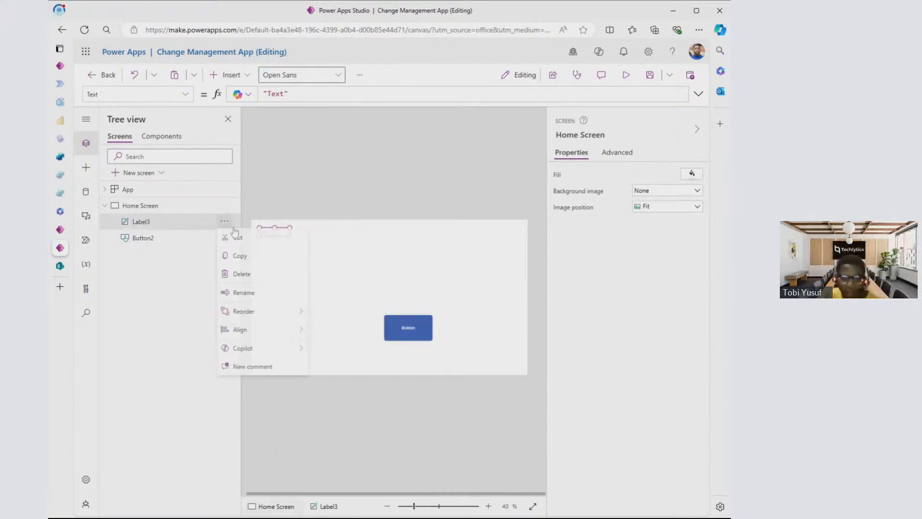
left_click(242, 273)
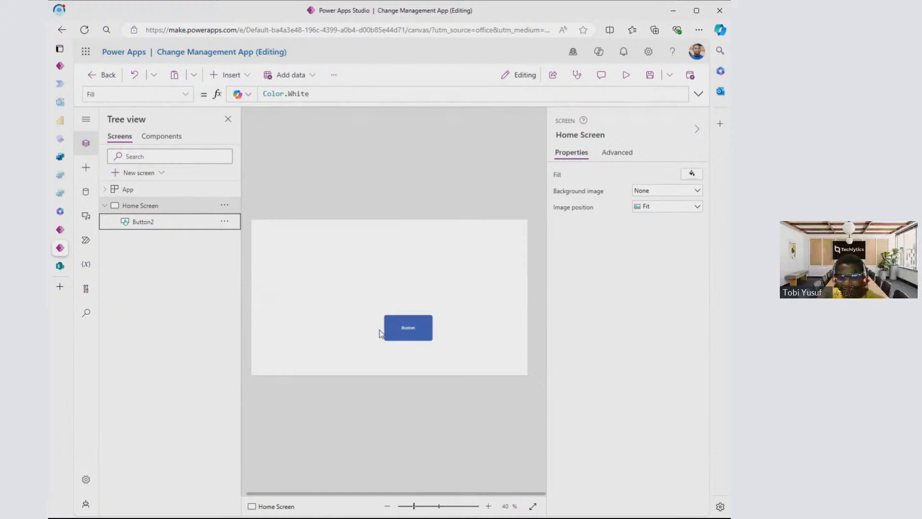
- Set the text of the remaining Home Screen button to "Log In"
left_click(409, 323)
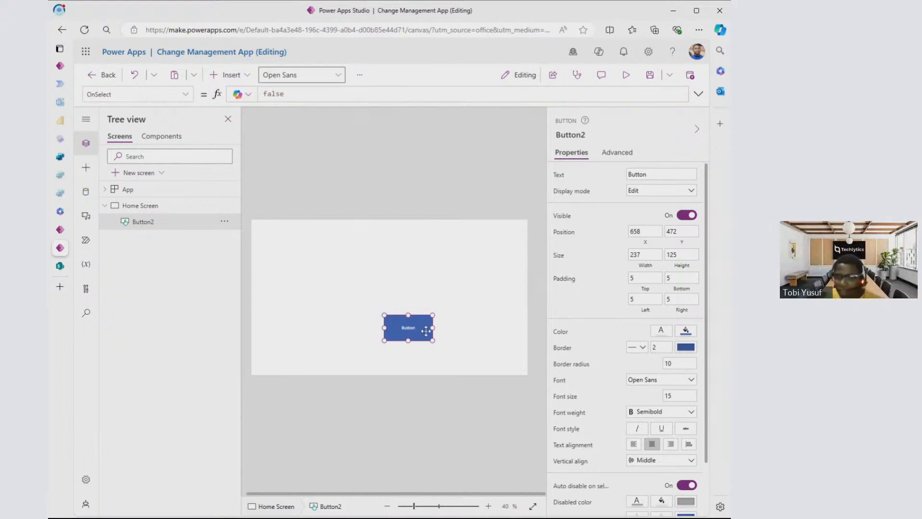
left_click(664, 175)
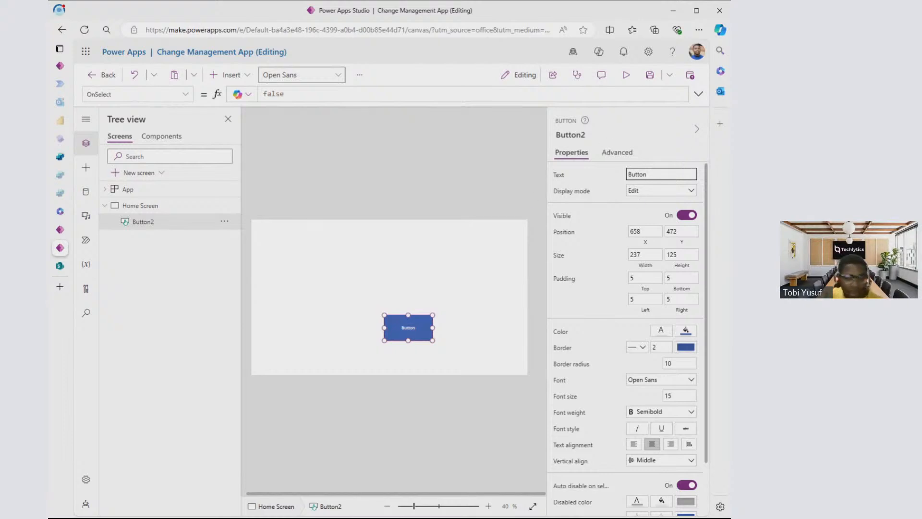
key("ctrl+a")
type("L")
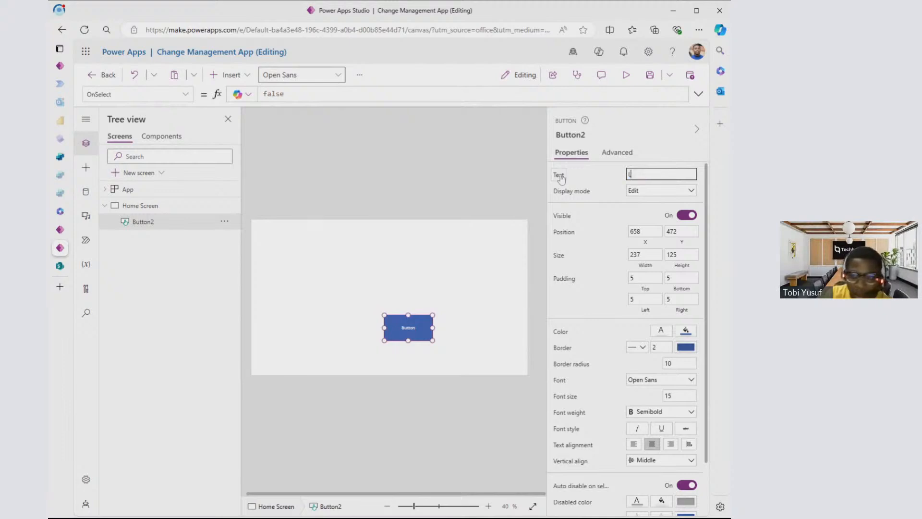
type("og In")
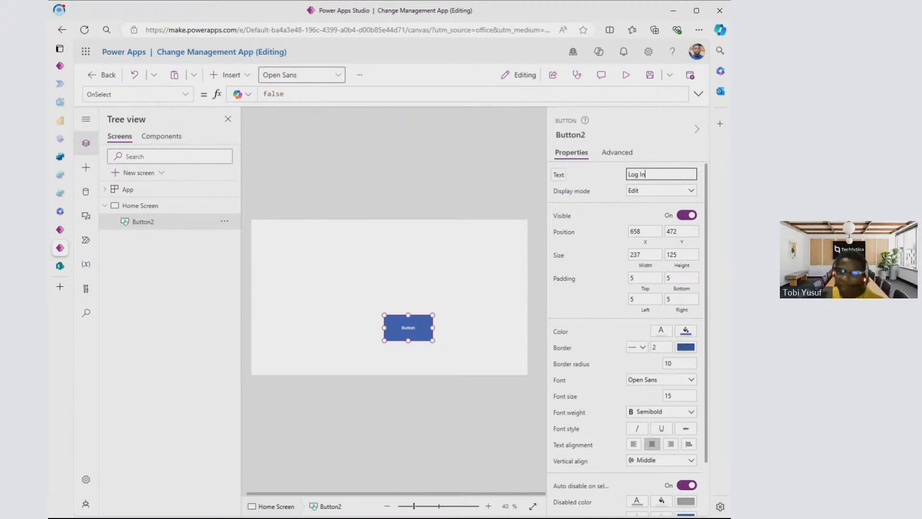
- Apply the button's new text and move the Log In button to about X 910, Y 558 on the Home Screen
left_click(634, 139)
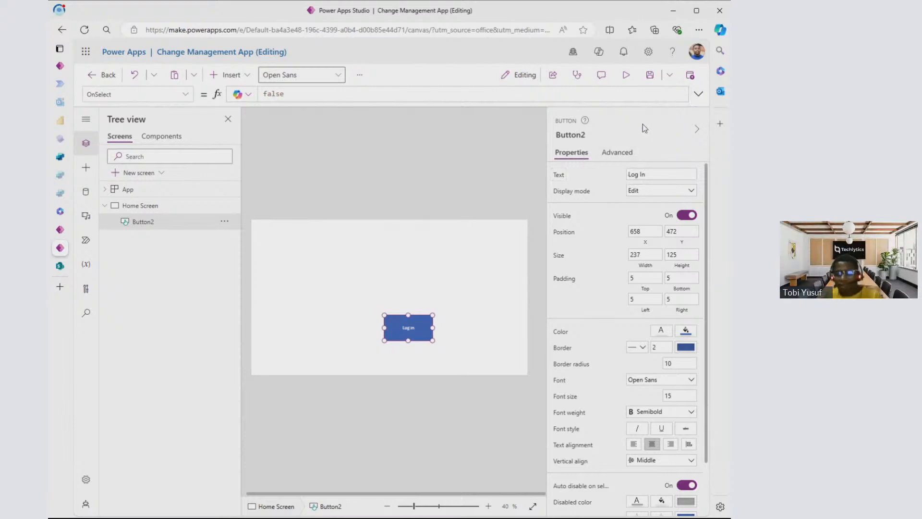
left_click_drag(416, 330, 463, 348)
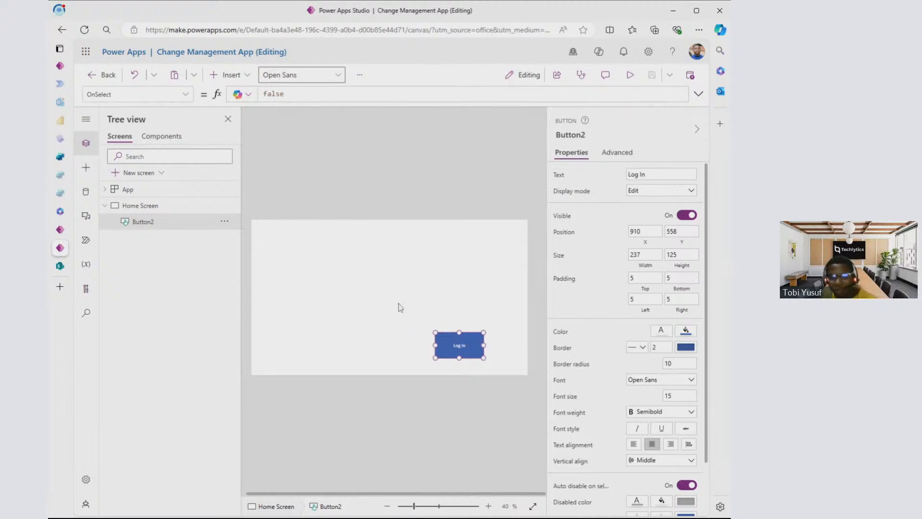
- Insert a text label on the Home Screen and place it at about X 158, Y 270
left_click(85, 175)
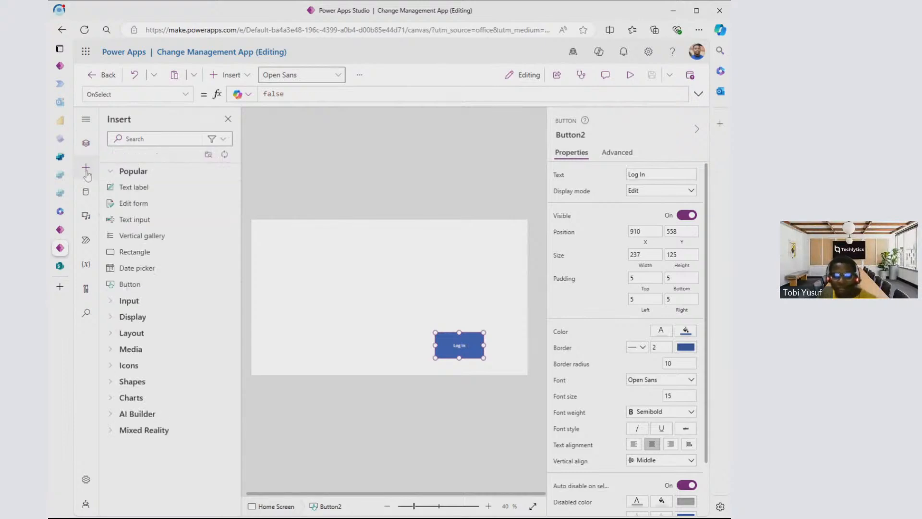
left_click(138, 193)
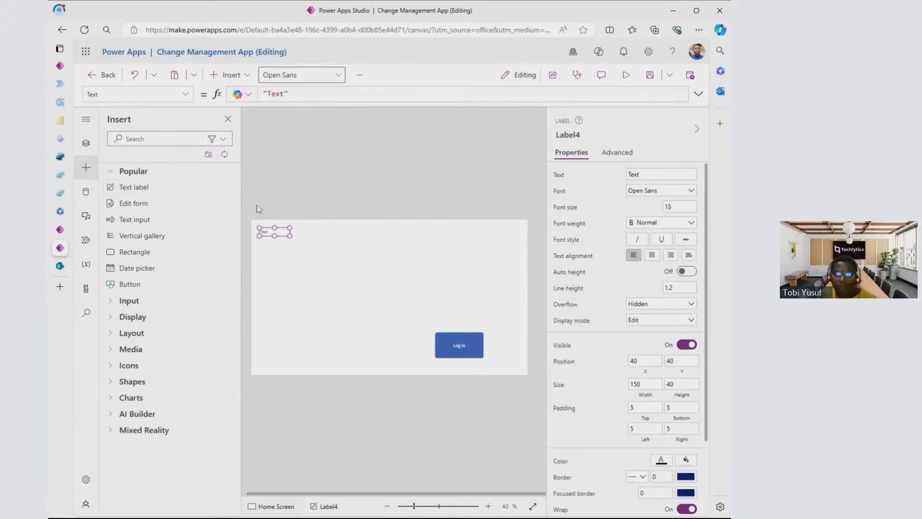
left_click_drag(279, 233, 301, 280)
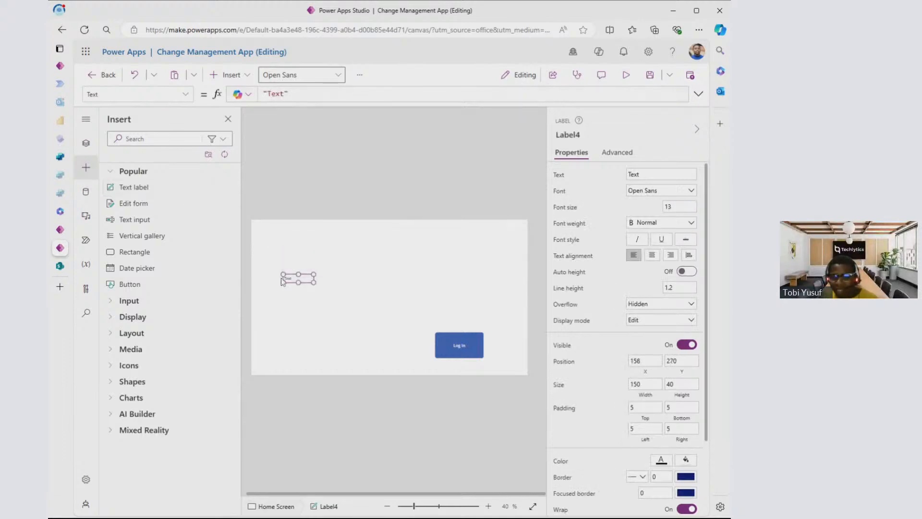
- Set the text of the new Home Screen label to "Change Request App"
left_click(459, 347)
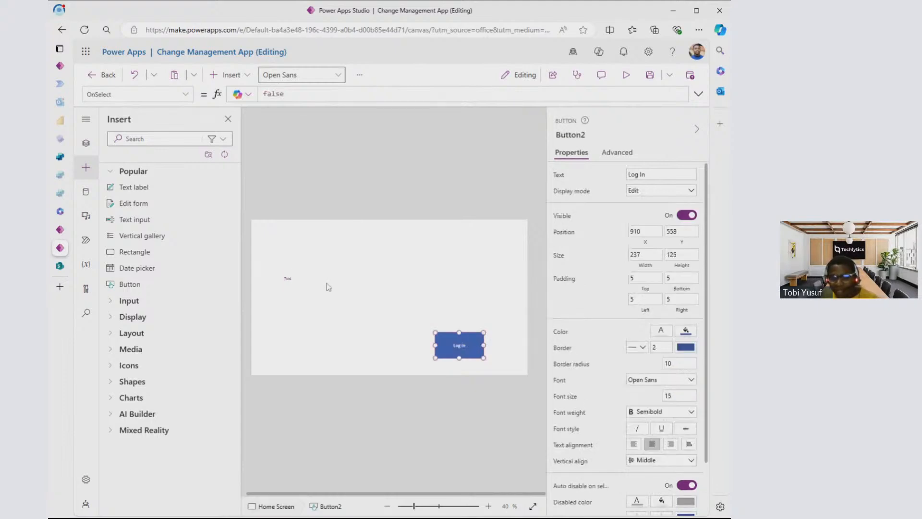
left_click(293, 280)
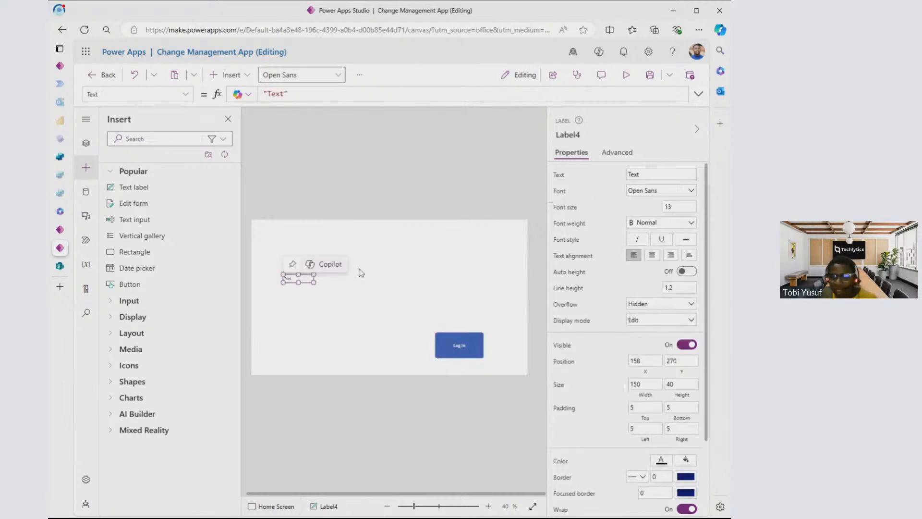
left_click(639, 174)
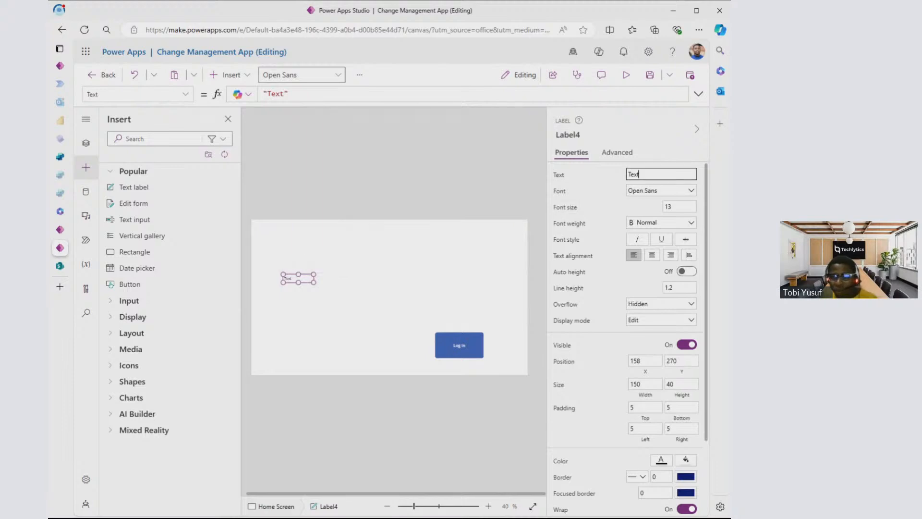
left_click(287, 280)
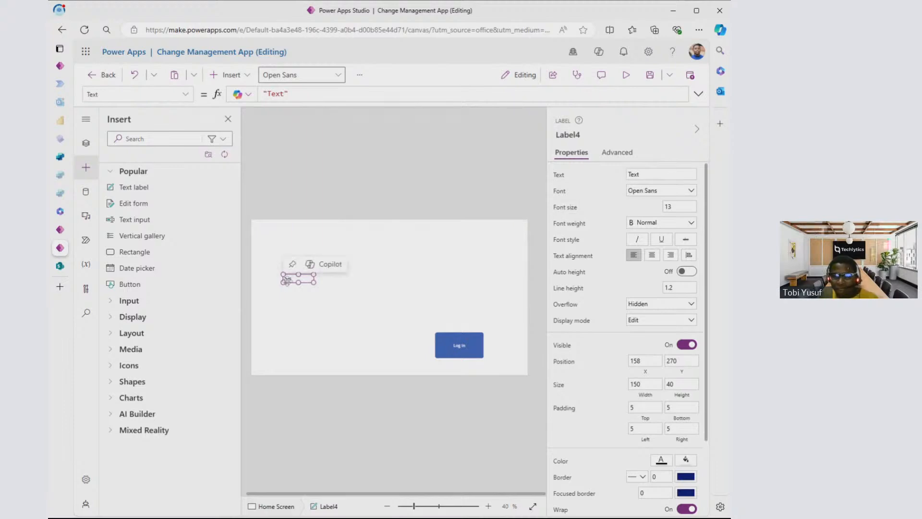
double_click(287, 280)
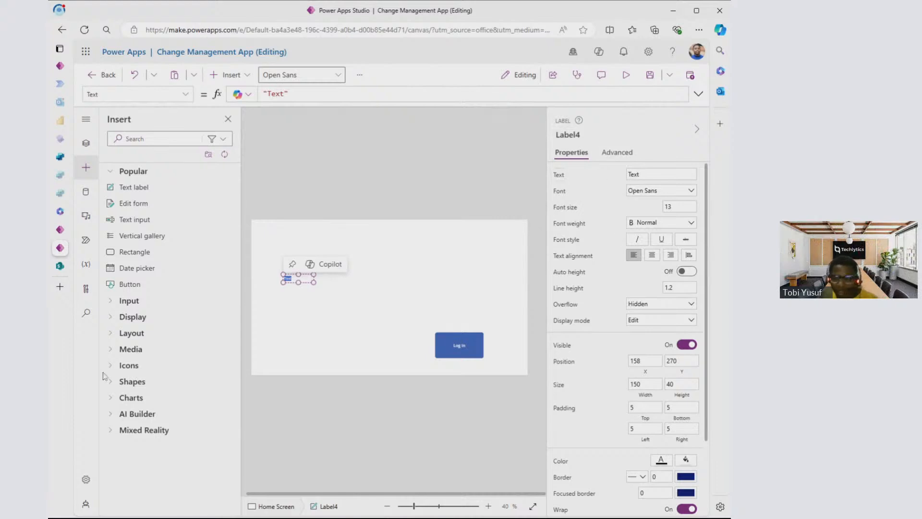
left_click(643, 174)
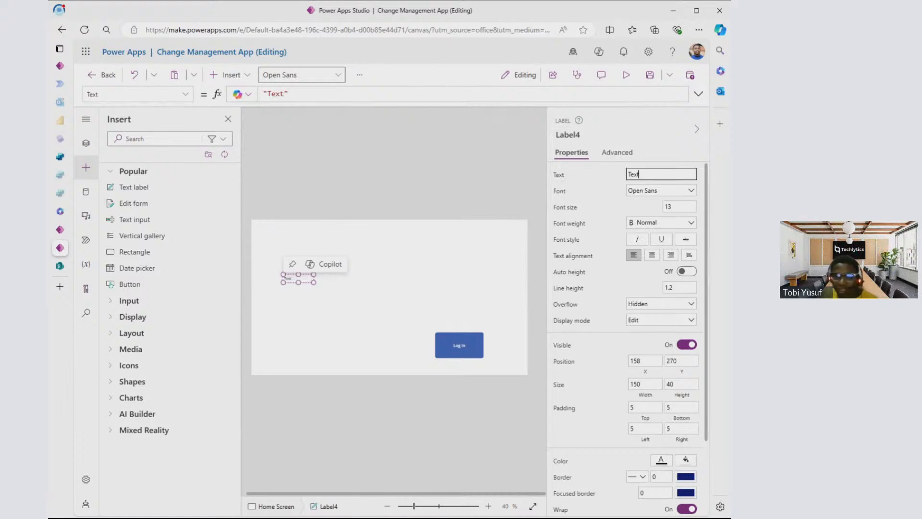
left_click_drag(642, 175, 618, 173)
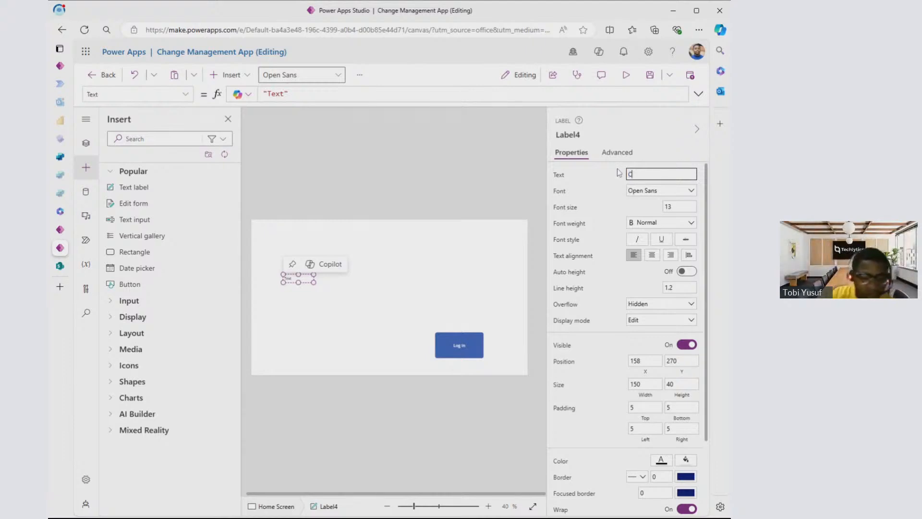
type("Cha")
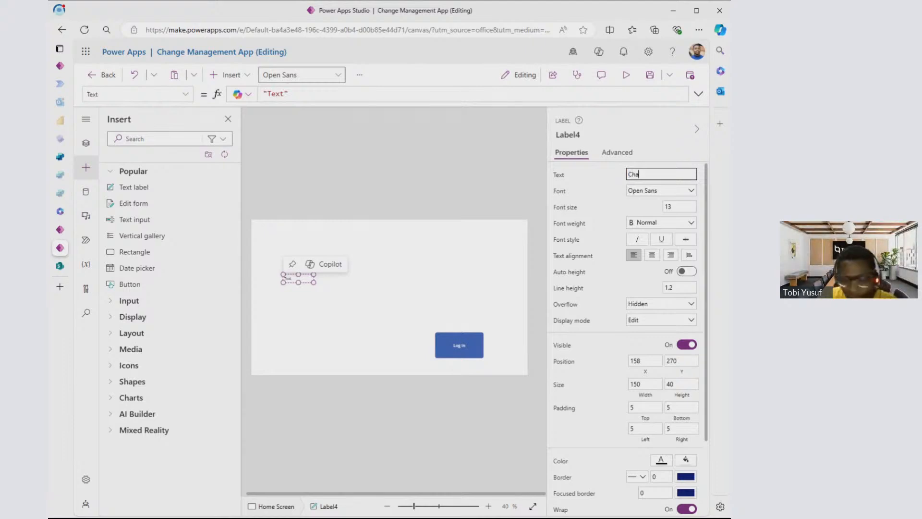
type("nge")
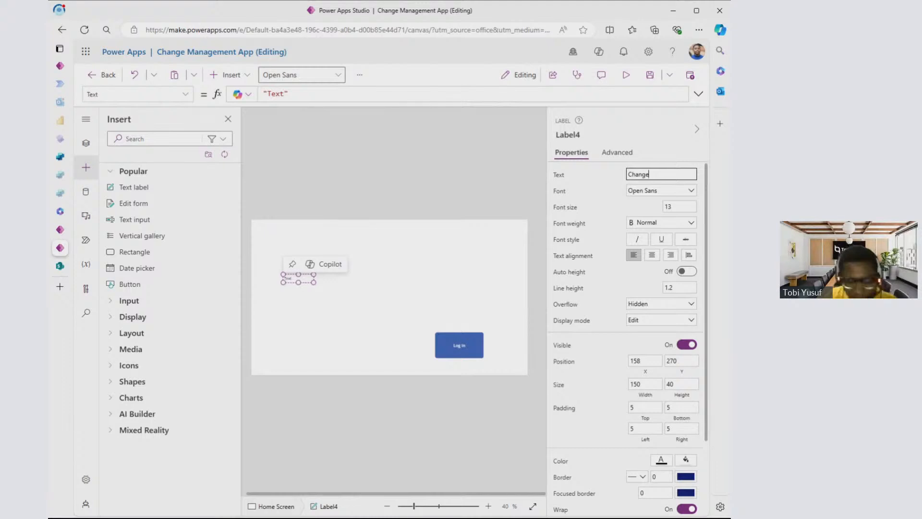
type(" Reque")
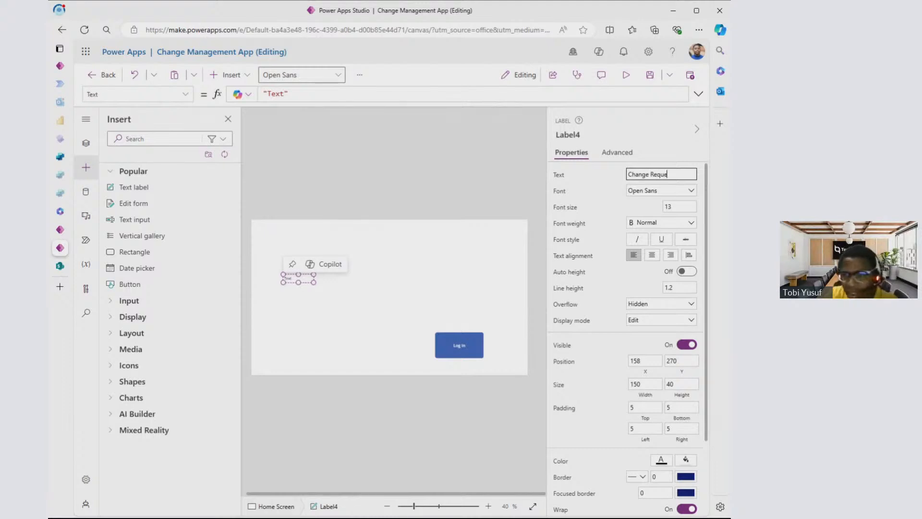
type("st")
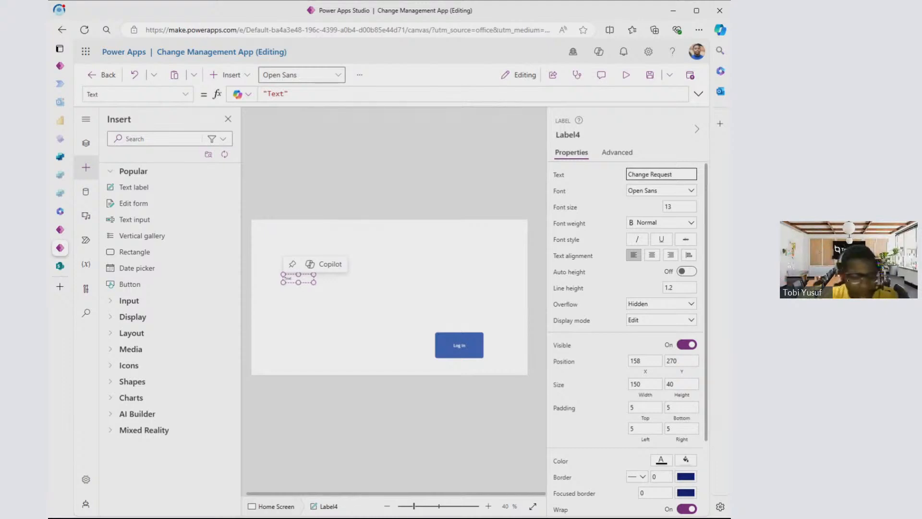
type(" App")
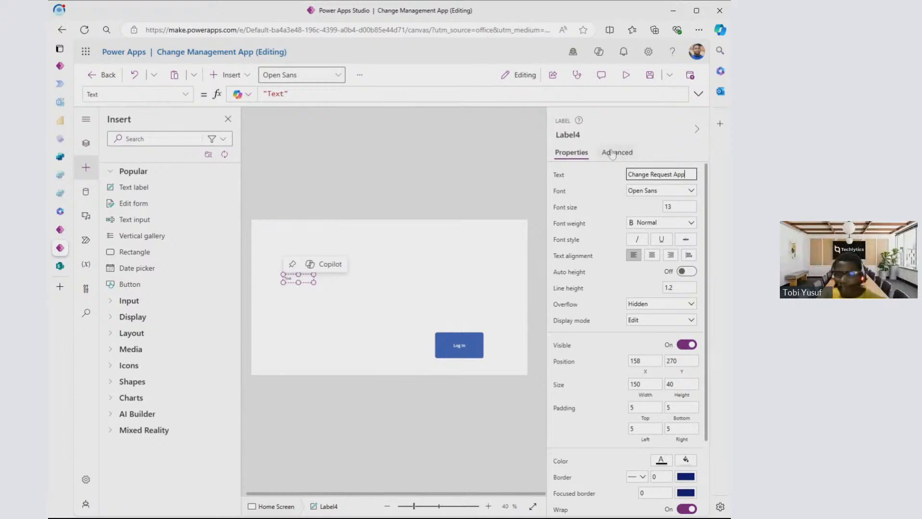
left_click(640, 135)
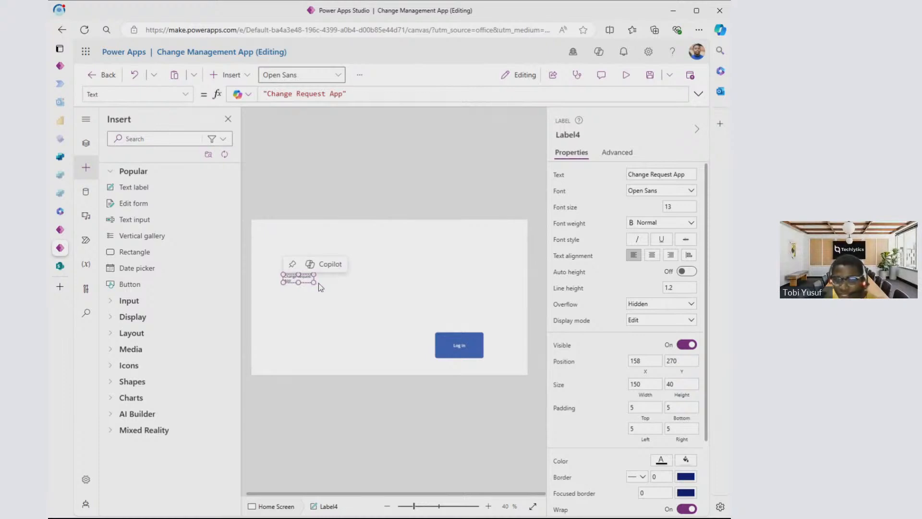
- Enlarge the Change Request App label to about 417 by 145 and position it at about X 162, Y 194
left_click_drag(314, 283, 358, 248)
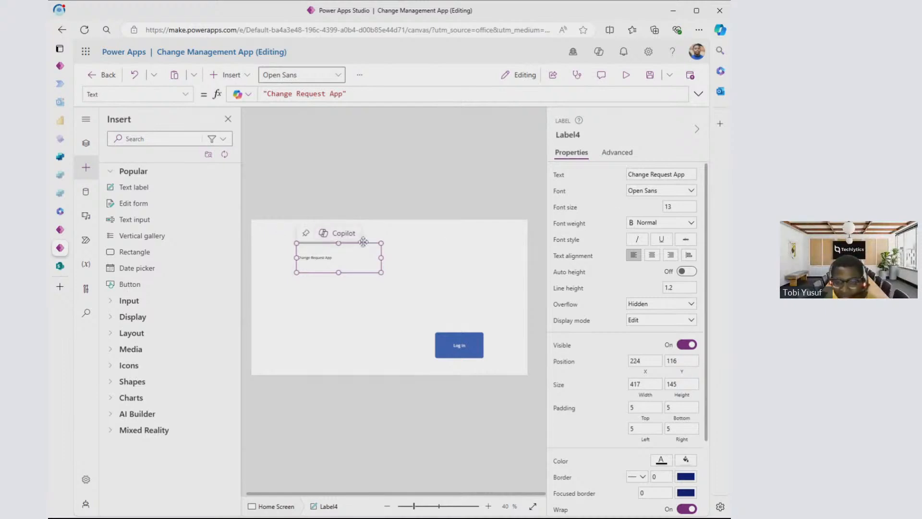
left_click_drag(363, 241, 350, 259)
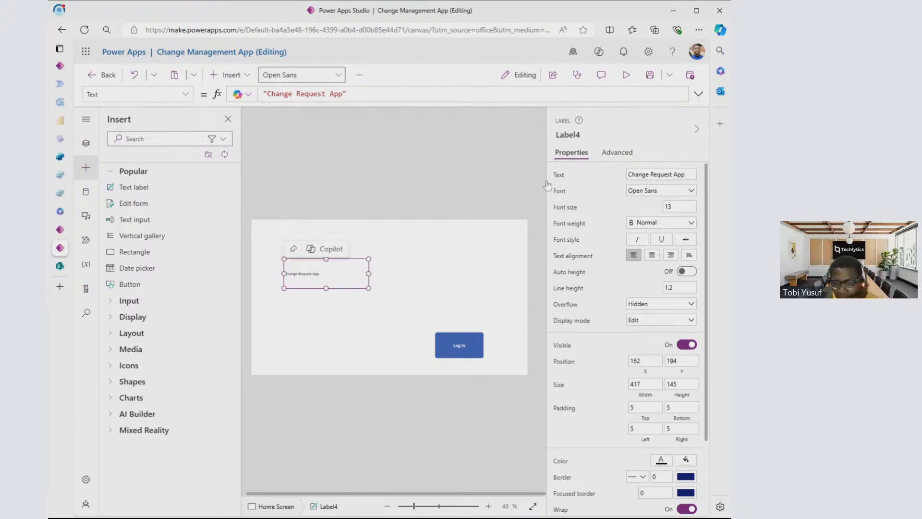
- Set the Change Request App label's font to Segoe UI and its font size to 30
double_click(346, 274)
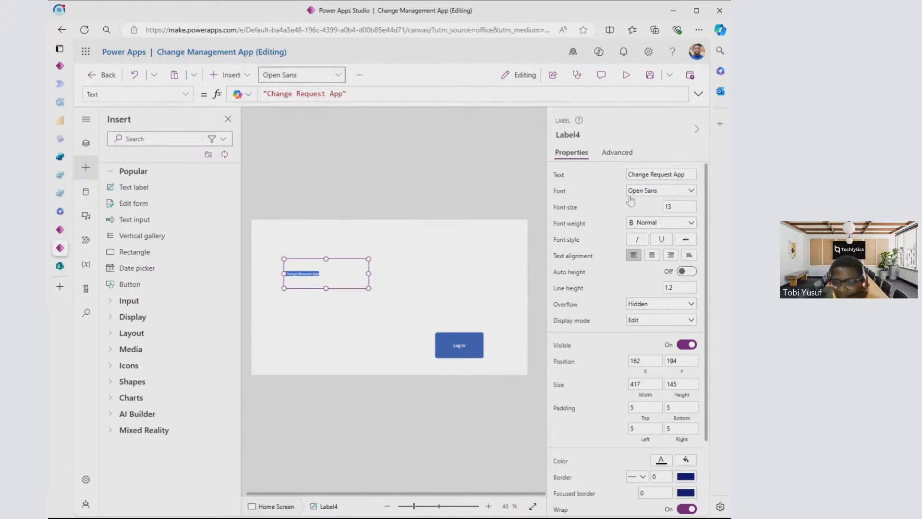
left_click(665, 198)
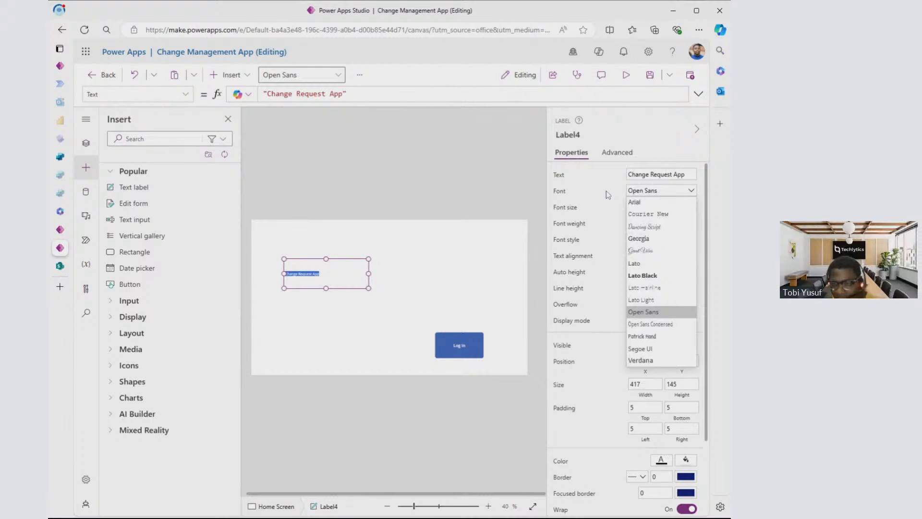
left_click(651, 352)
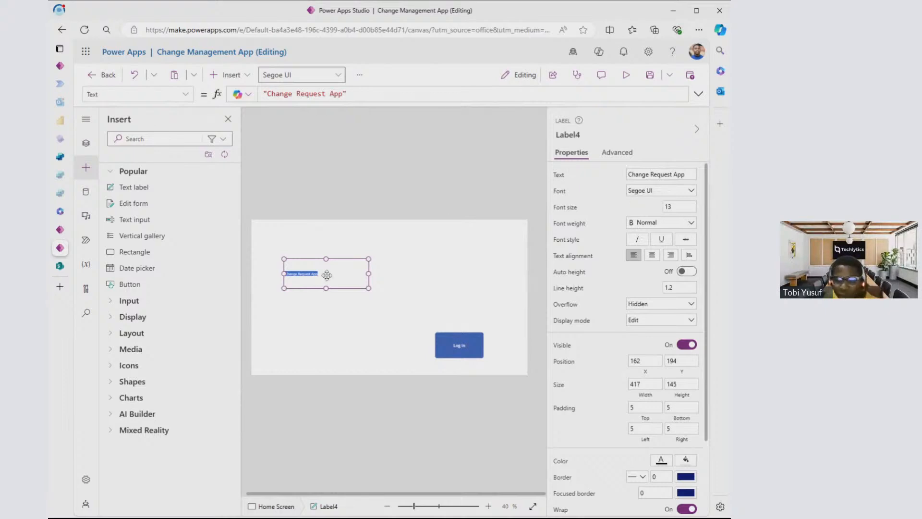
left_click(669, 206)
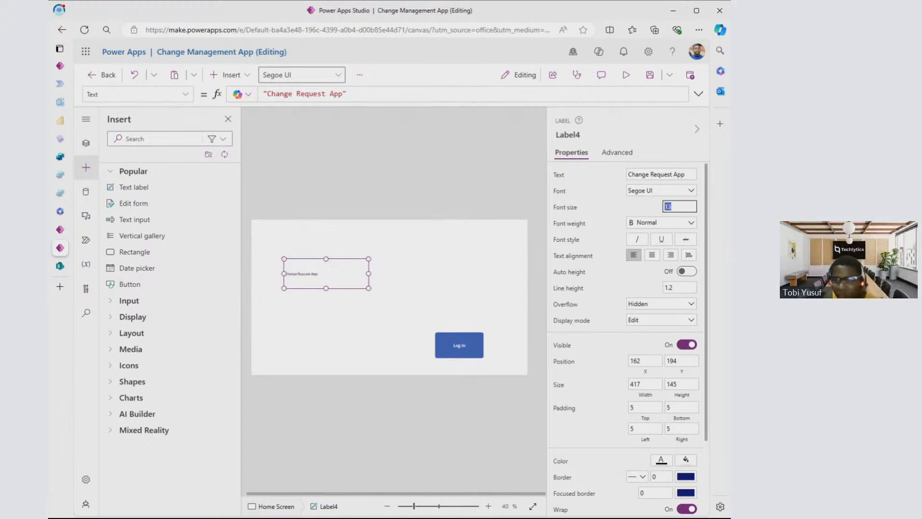
left_click(639, 203)
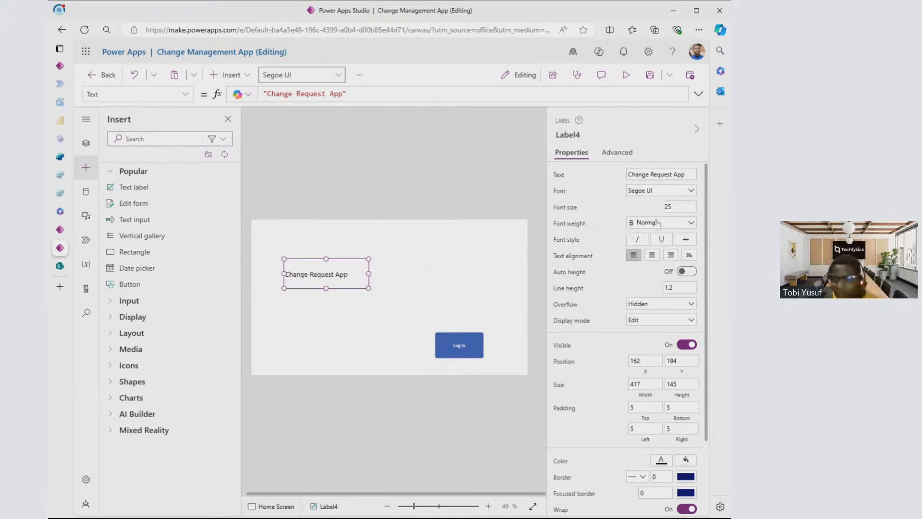
left_click_drag(674, 206, 653, 212)
type("30")
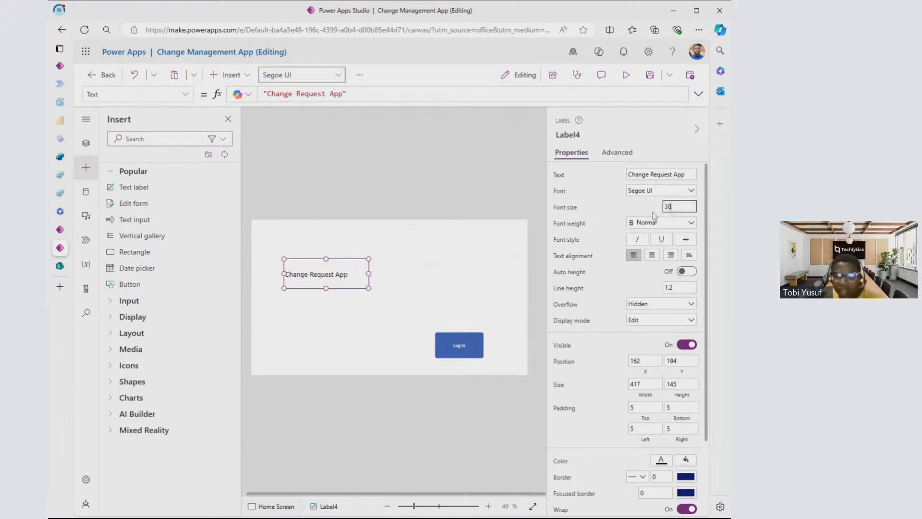
left_click(652, 213)
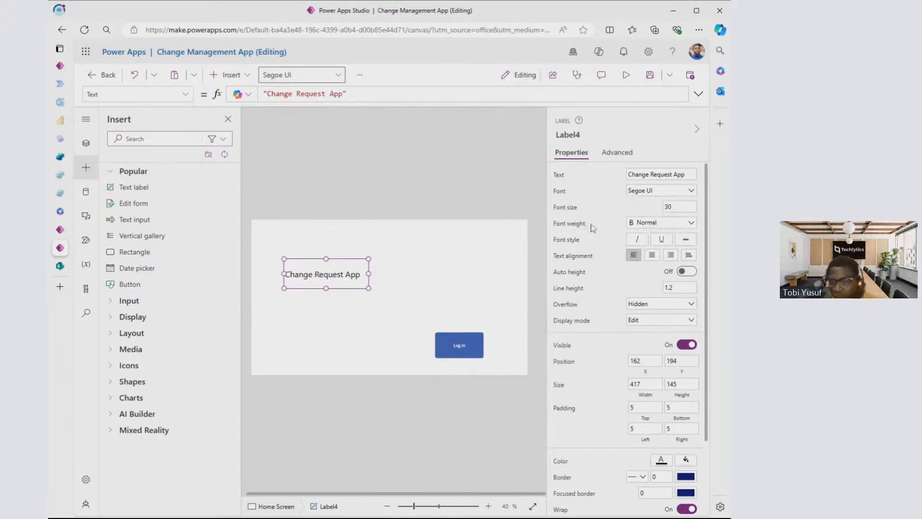
- Set the font weight of the Change Request App label to Bold
left_click(678, 227)
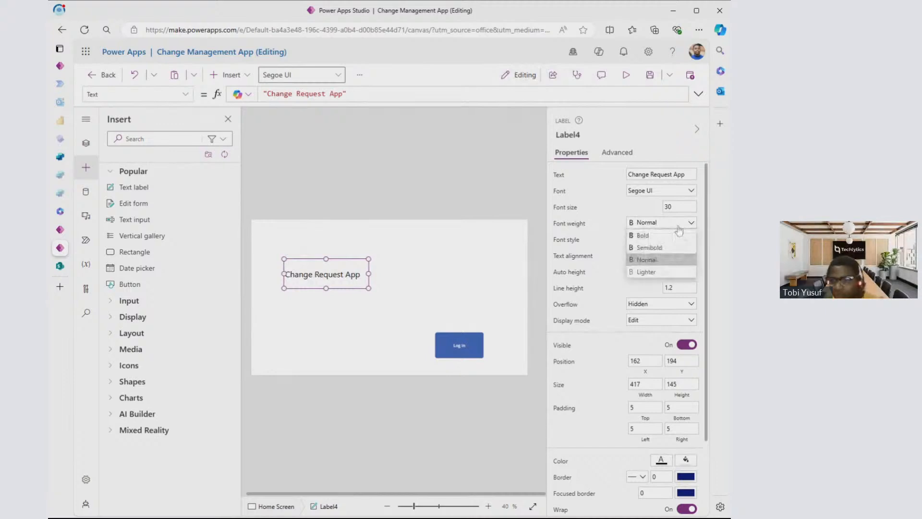
left_click(668, 247)
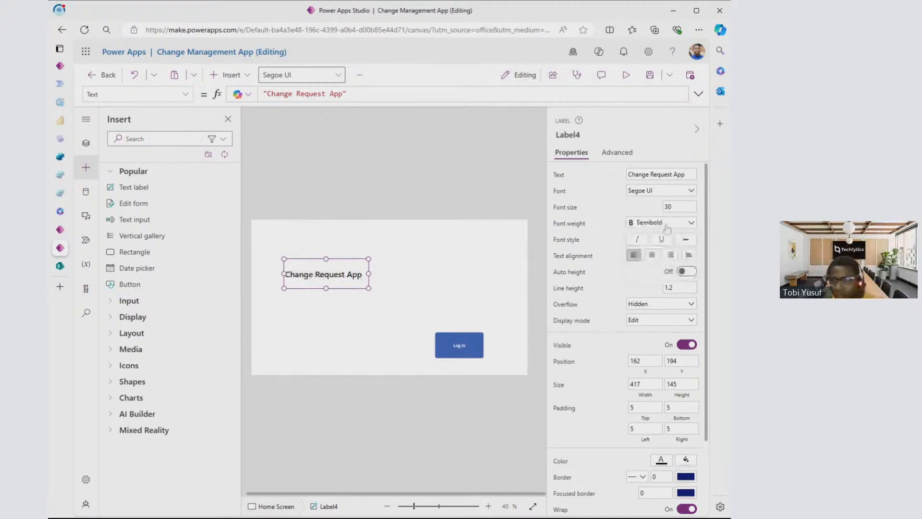
left_click(667, 234)
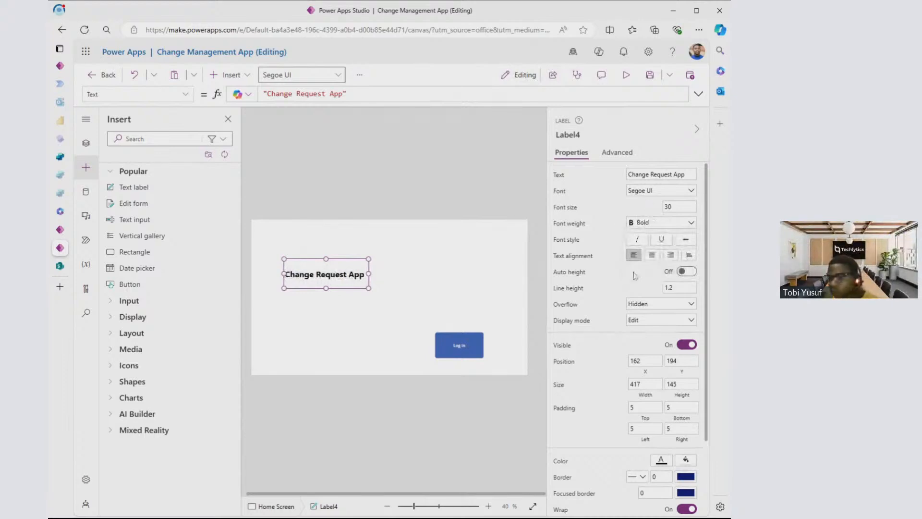
- Examine the label's remaining properties, such as position, size, padding and color, and show the Log In button's properties for comparison
scroll(635, 275, "down", 2)
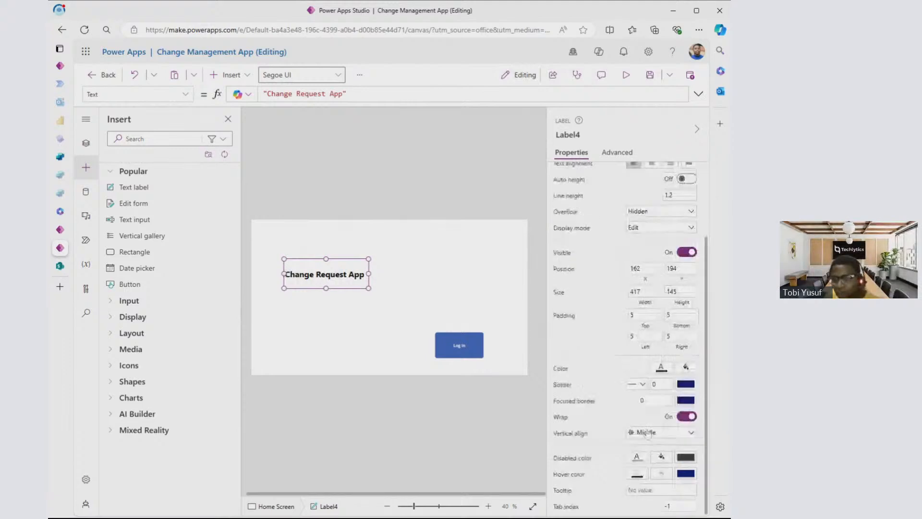
scroll(650, 321, "up", 2)
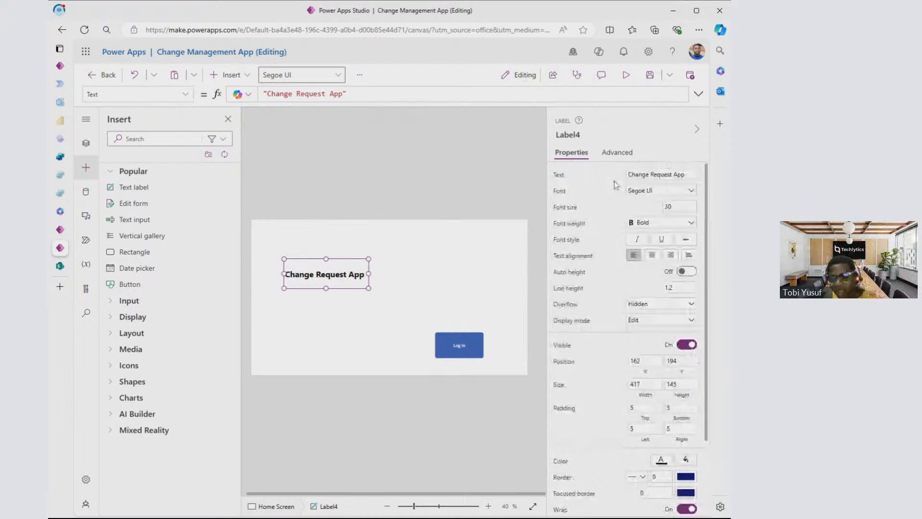
scroll(670, 282, "down", 2)
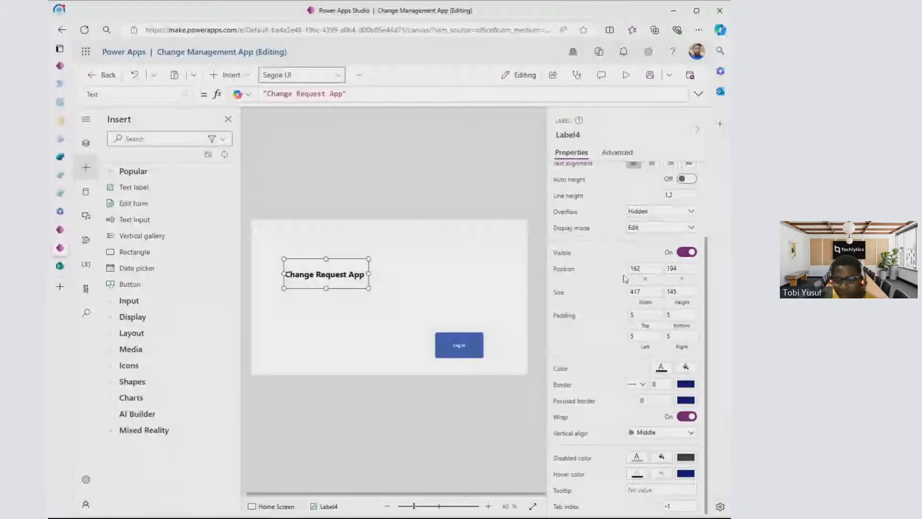
scroll(625, 279, "up", 2)
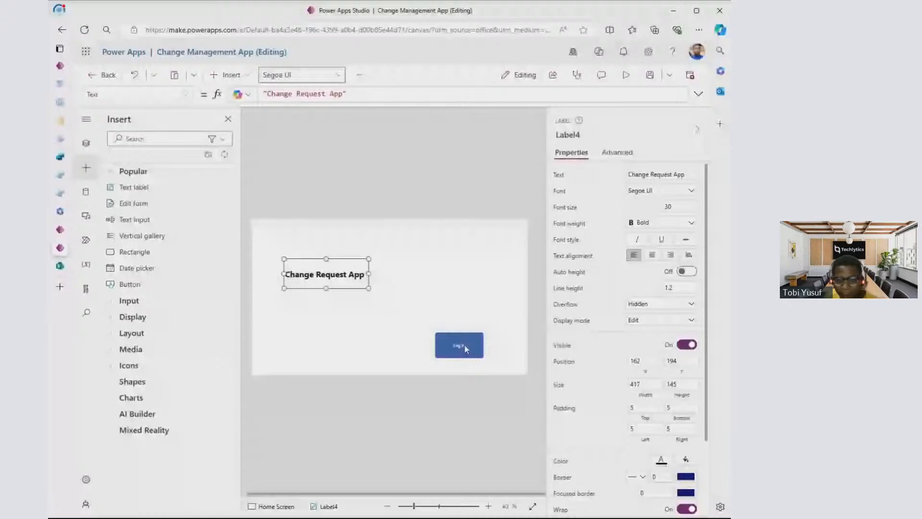
left_click(471, 348)
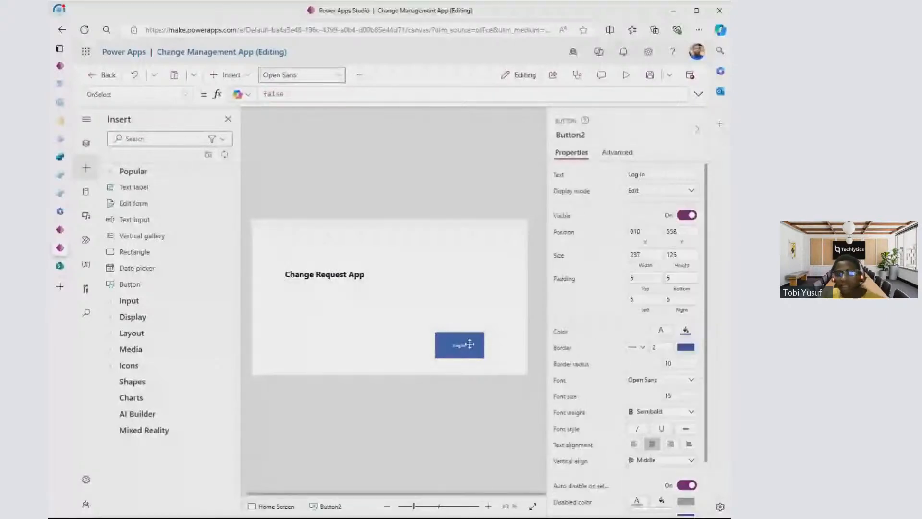
- Move the Log In button beneath the Change Request App label, to about X 232, Y 458
left_click_drag(469, 344, 332, 321)
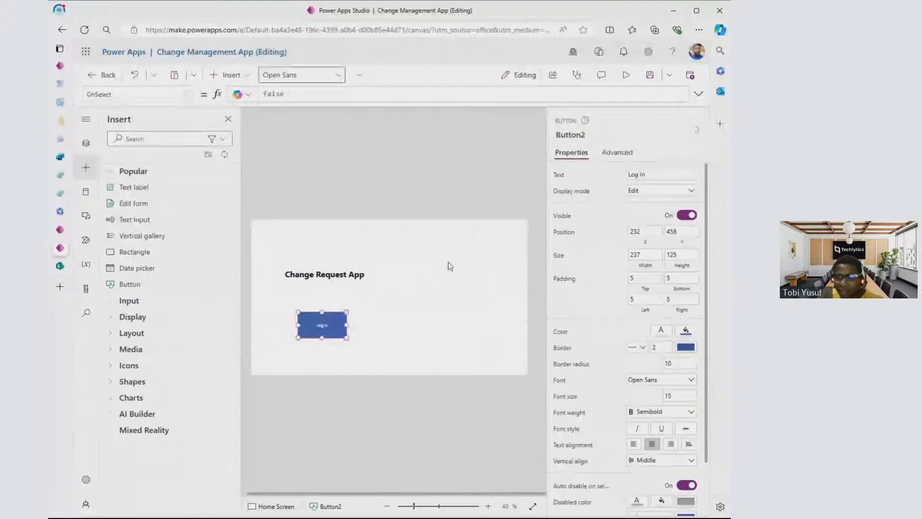
left_click(489, 280)
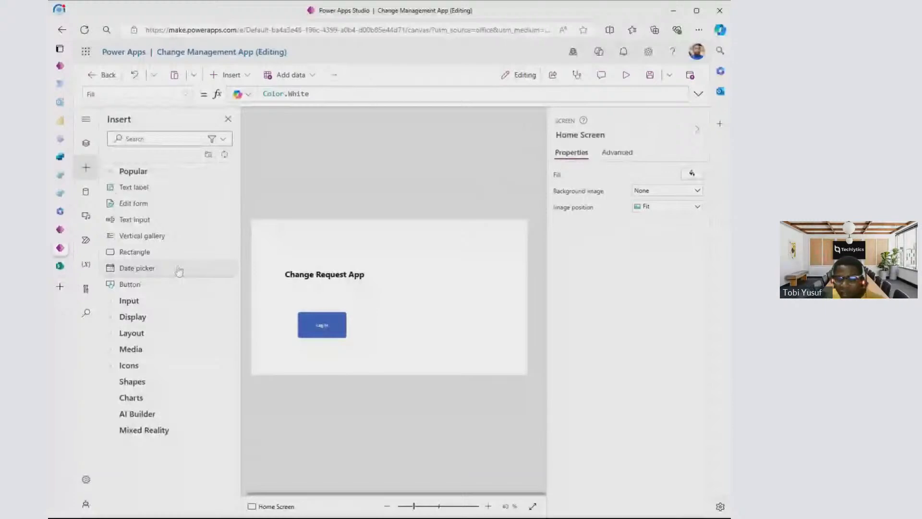
left_click(451, 302)
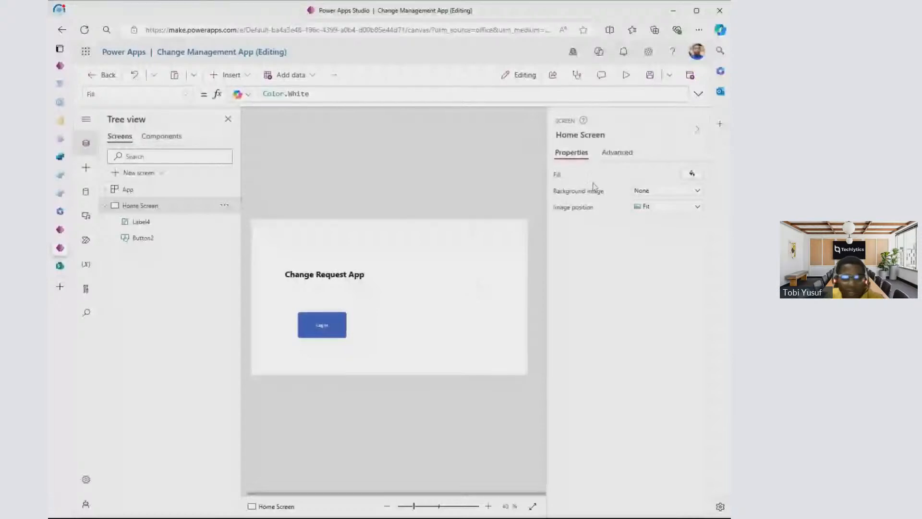
- Set the Home Screen's fill to the light grey theme color RGBA(219, 219, 219, 1)
left_click(692, 174)
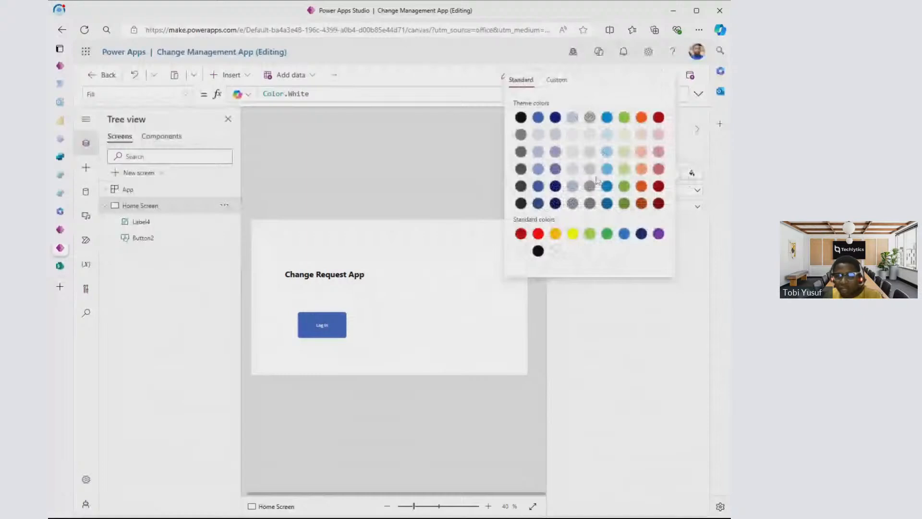
left_click(590, 152)
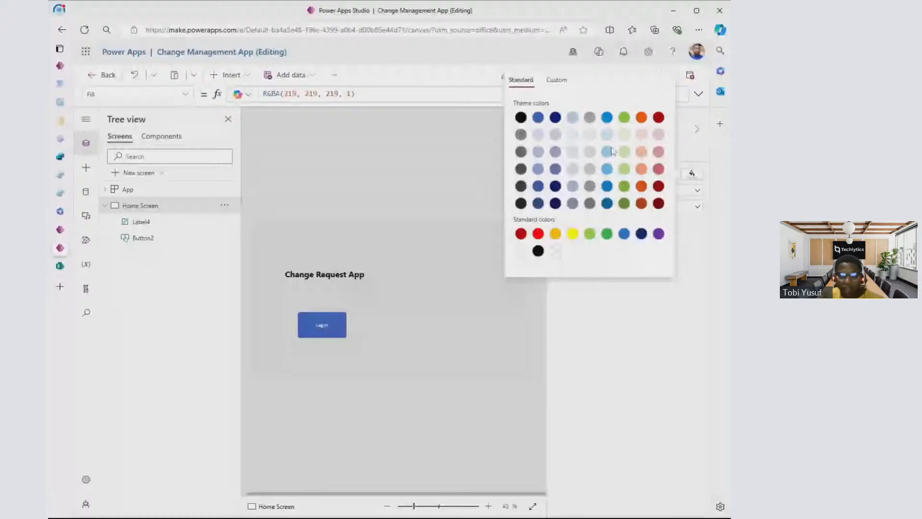
left_click(594, 307)
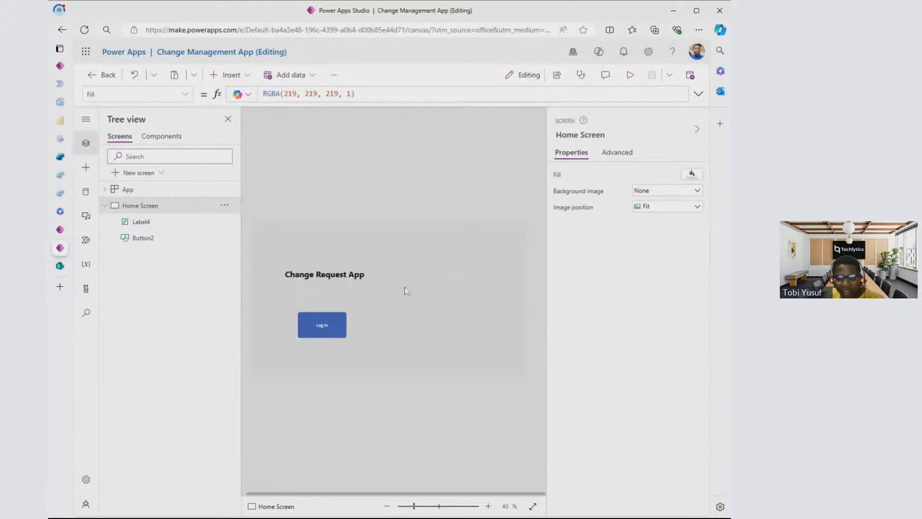
left_click(695, 174)
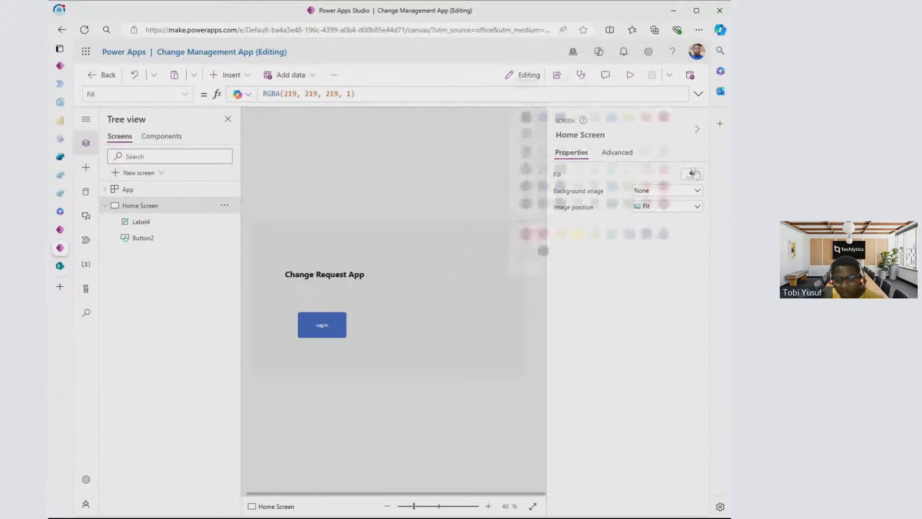
left_click(398, 265)
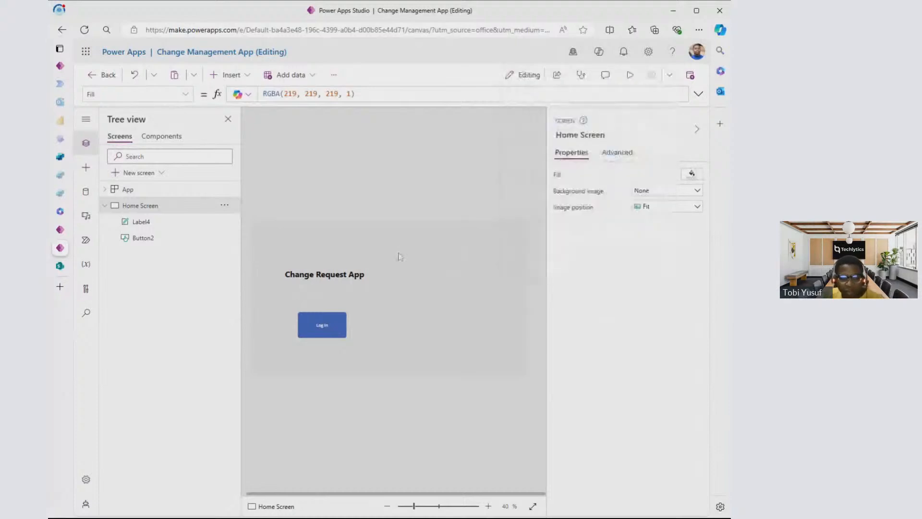
left_click(88, 170)
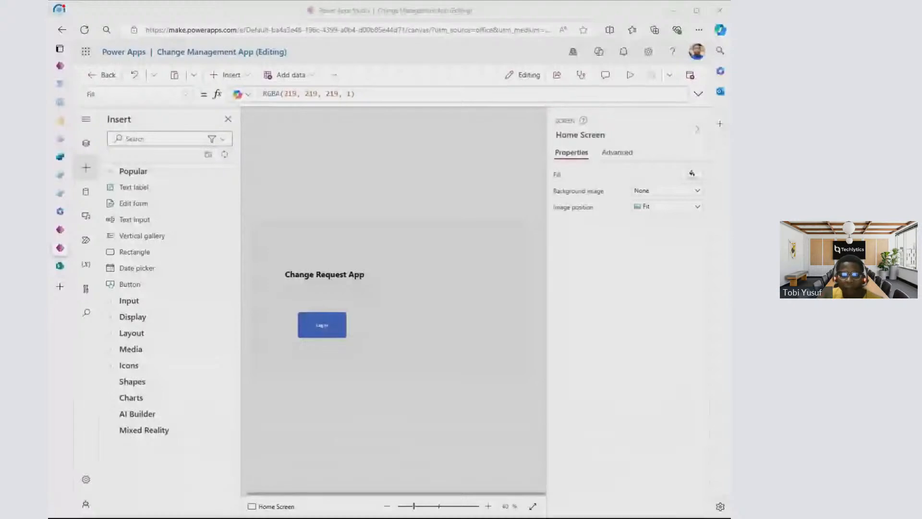
left_click(401, 68)
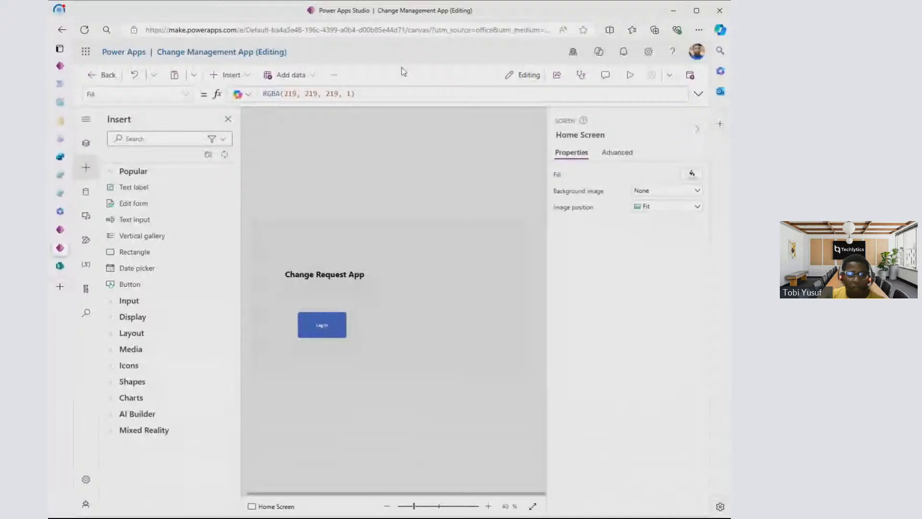
left_click(87, 145)
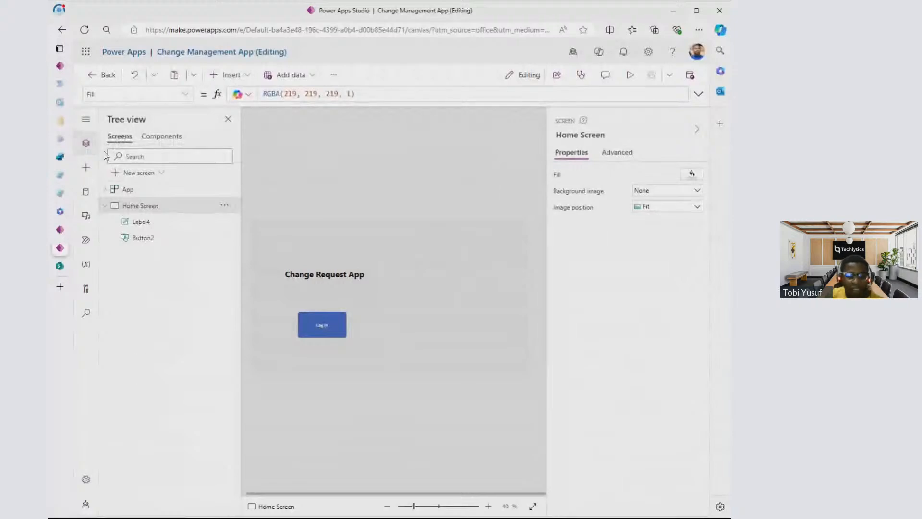
left_click(86, 167)
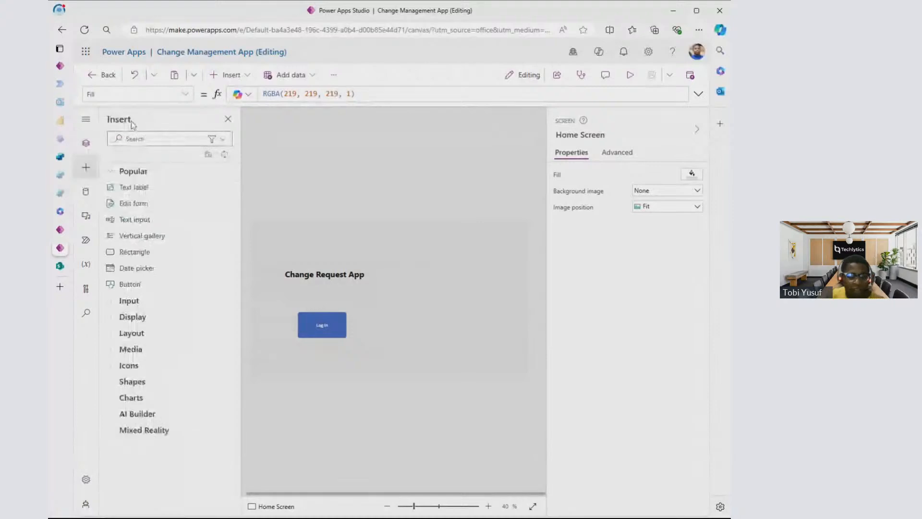
left_click(89, 193)
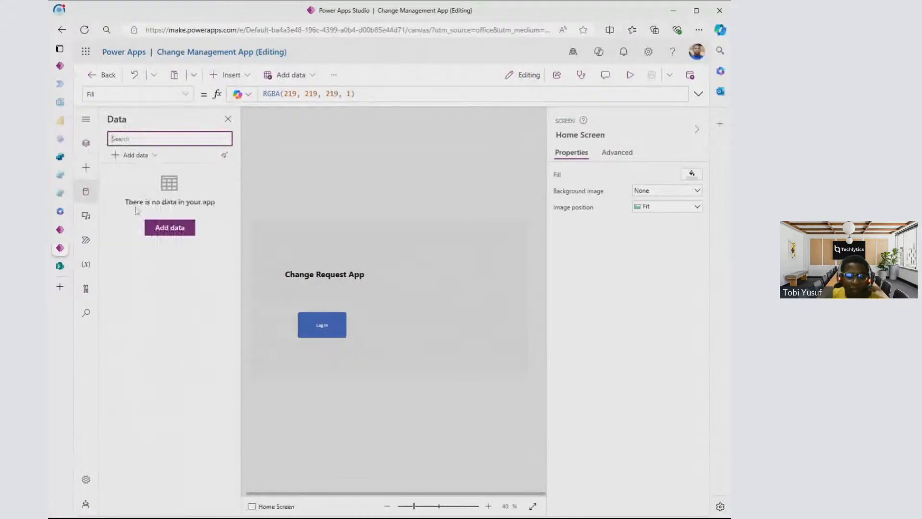
left_click(85, 144)
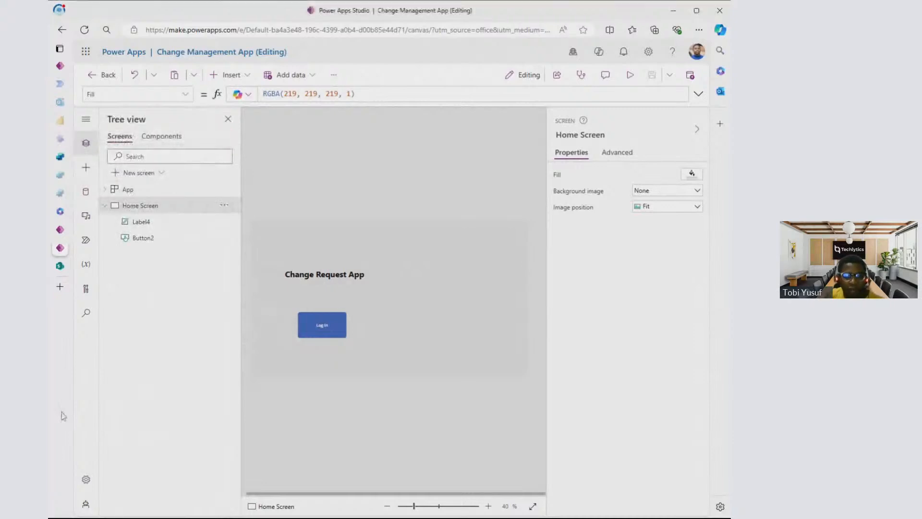
mouse_move(87, 391)
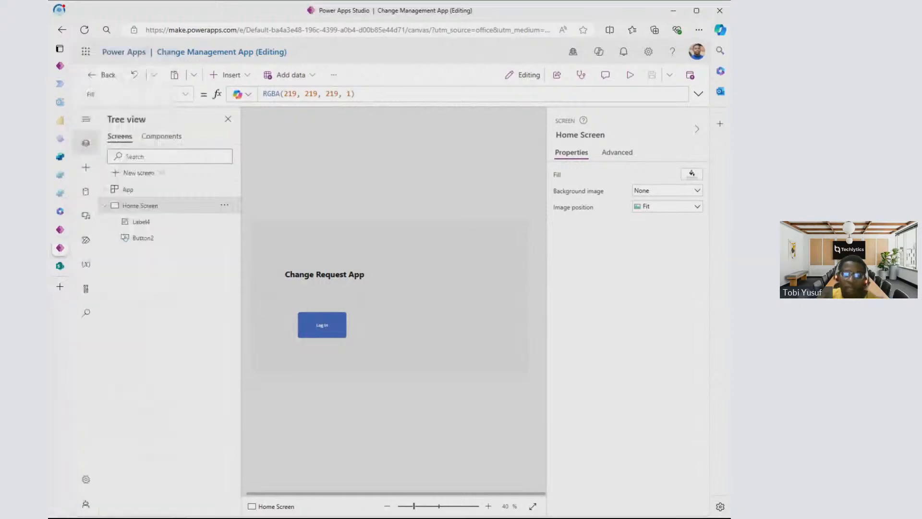
- Insert a rectangle on the Home Screen, enlarge it to about 1262 by 662, and place it at about X 48, Y 58
left_click(86, 168)
left_click(134, 252)
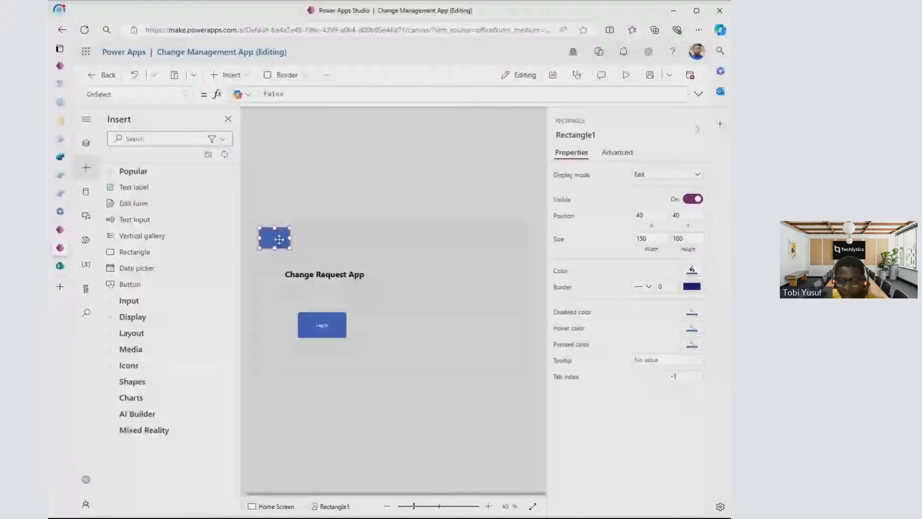
left_click_drag(279, 240, 359, 268)
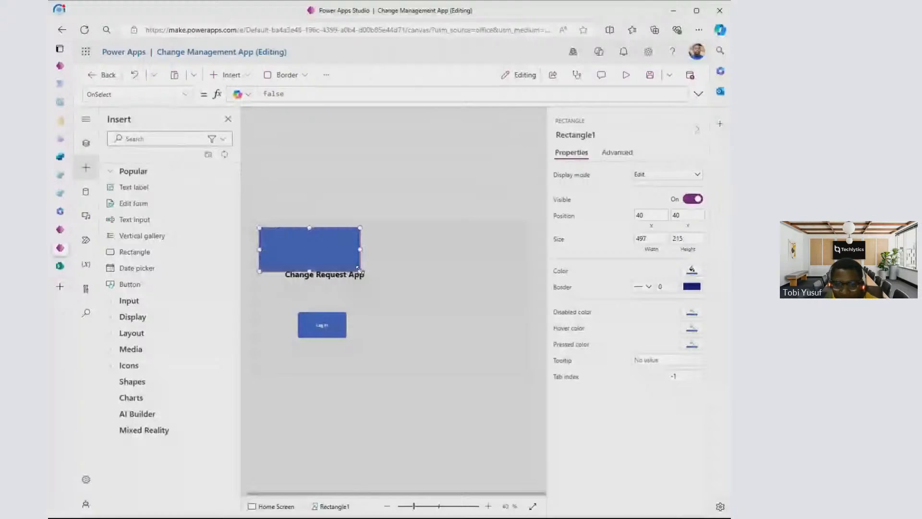
left_click_drag(360, 271, 516, 365)
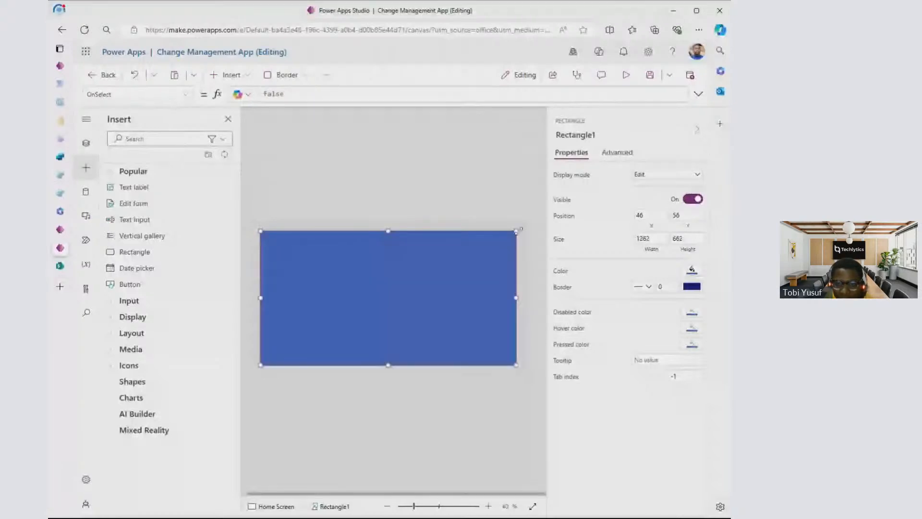
left_click(452, 266)
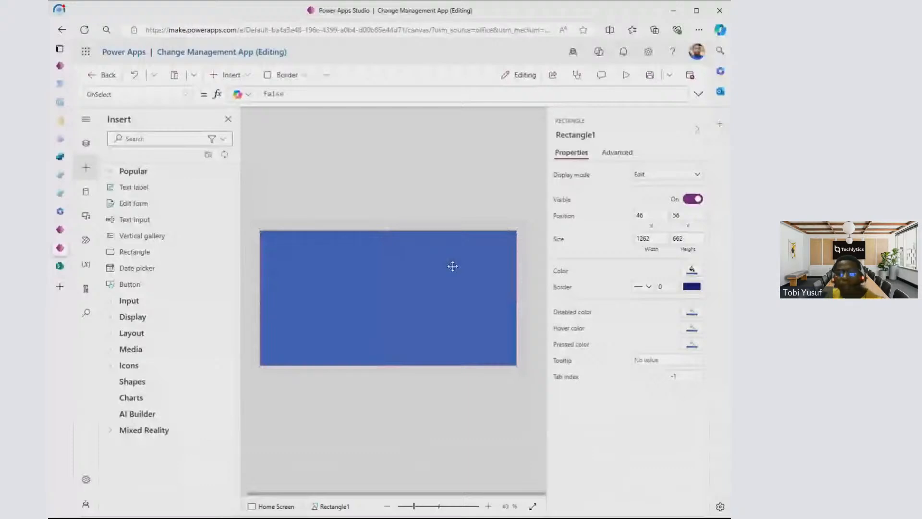
left_click_drag(453, 266, 400, 274)
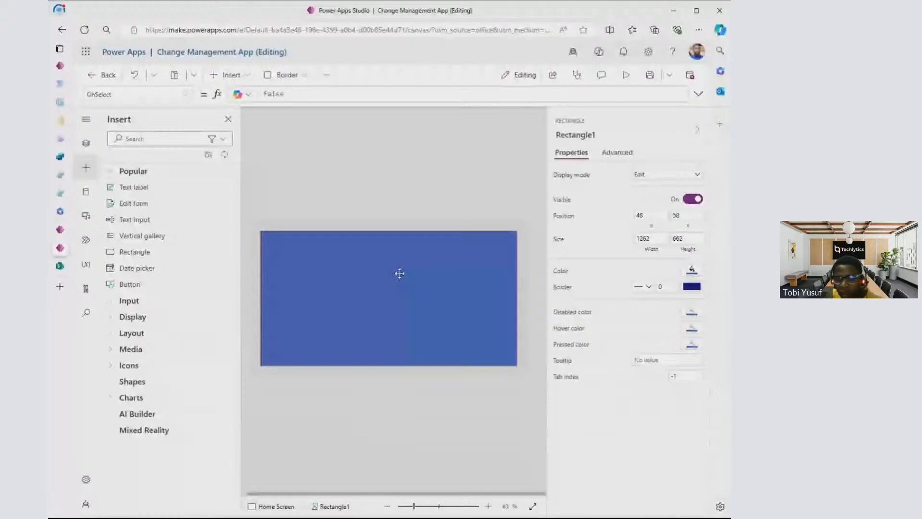
- Fill the rectangle with white and set its border thickness to 2
left_click(692, 269)
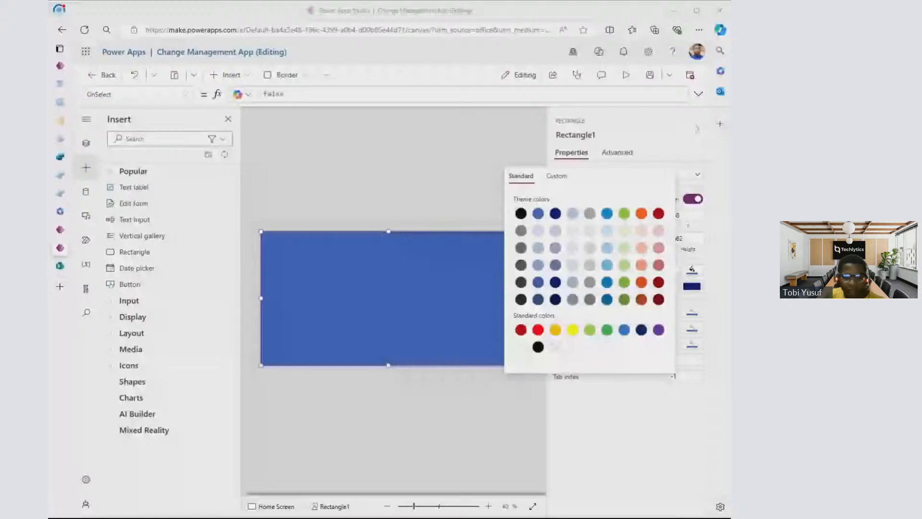
left_click(652, 259)
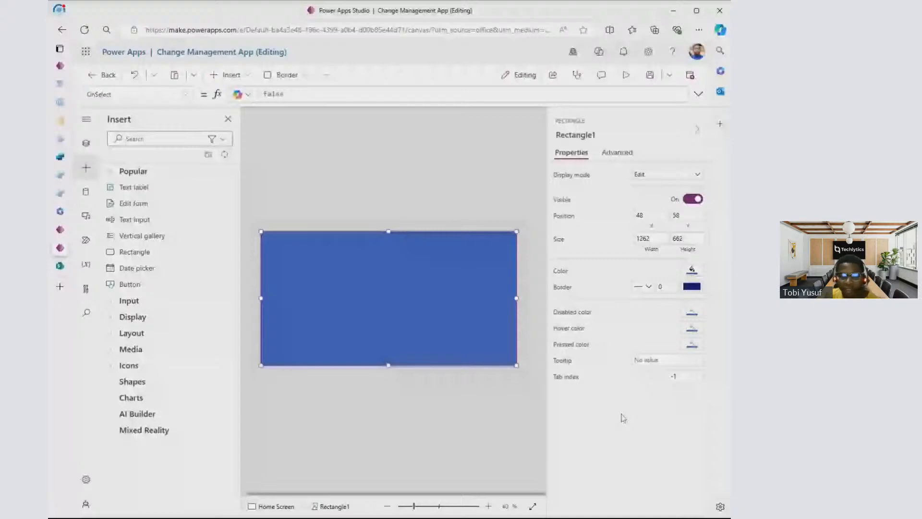
left_click(692, 269)
left_click(660, 287)
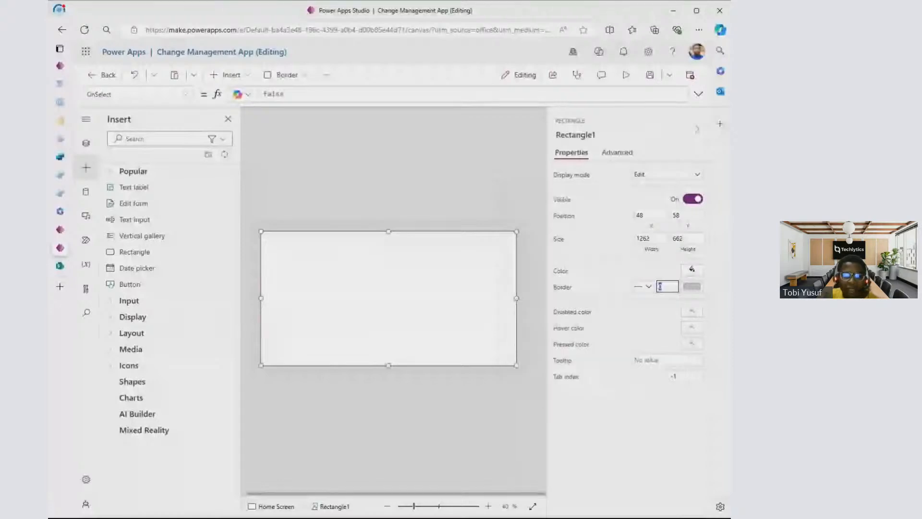
type("2")
left_click(634, 264)
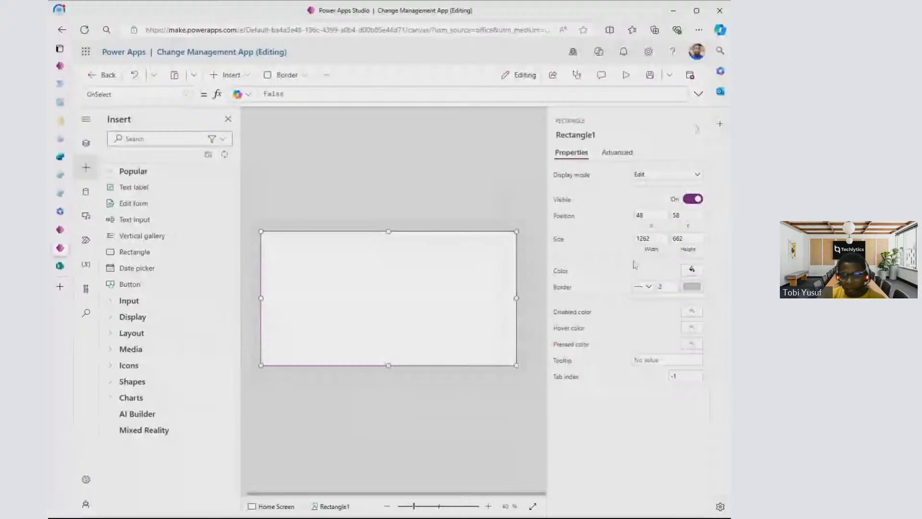
- Send the rectangle to the back, behind the Change Request App label and Log In button
left_click(86, 143)
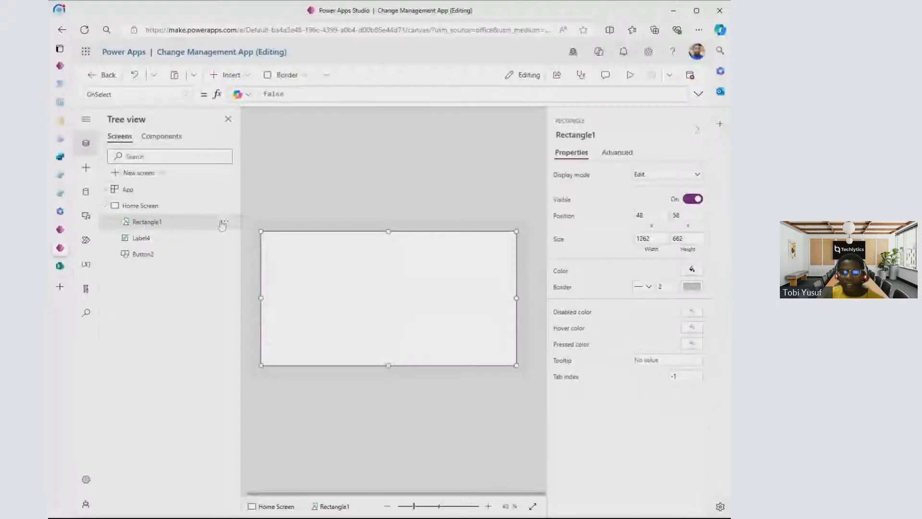
left_click(223, 222)
mouse_move(258, 311)
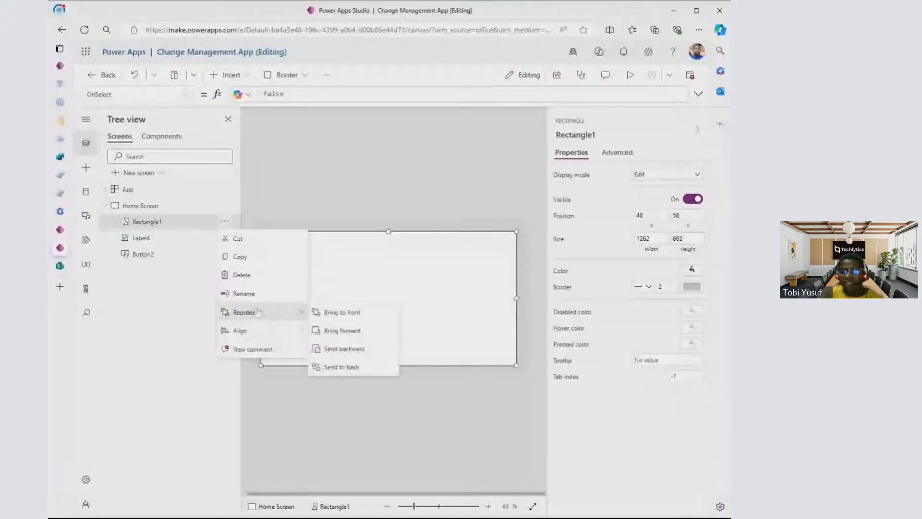
left_click(365, 367)
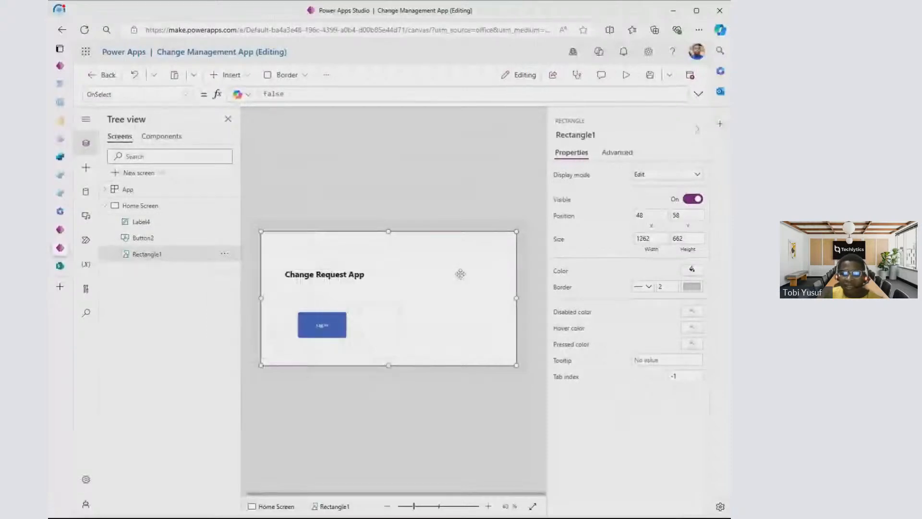
left_click(475, 253)
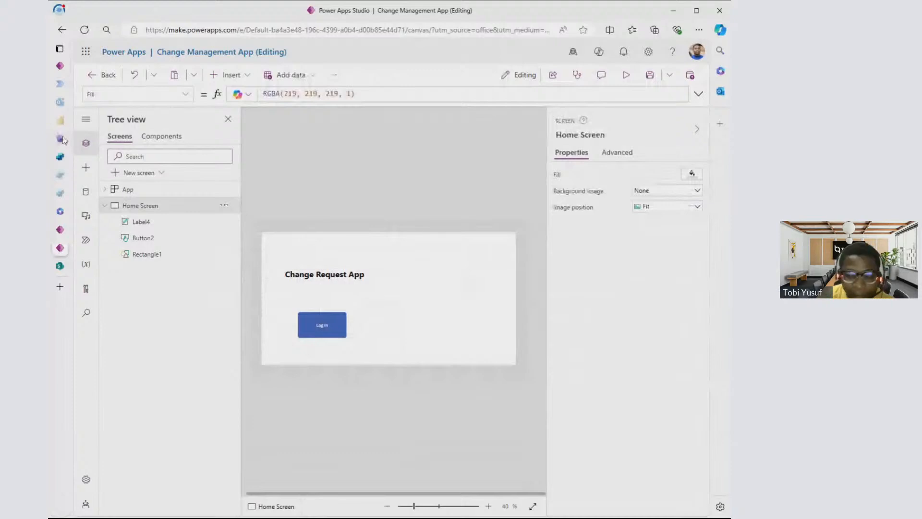
- Open icon8.com in a new browser tab and load the site again
mouse_move(64, 140)
left_click(98, 284)
left_click(230, 30)
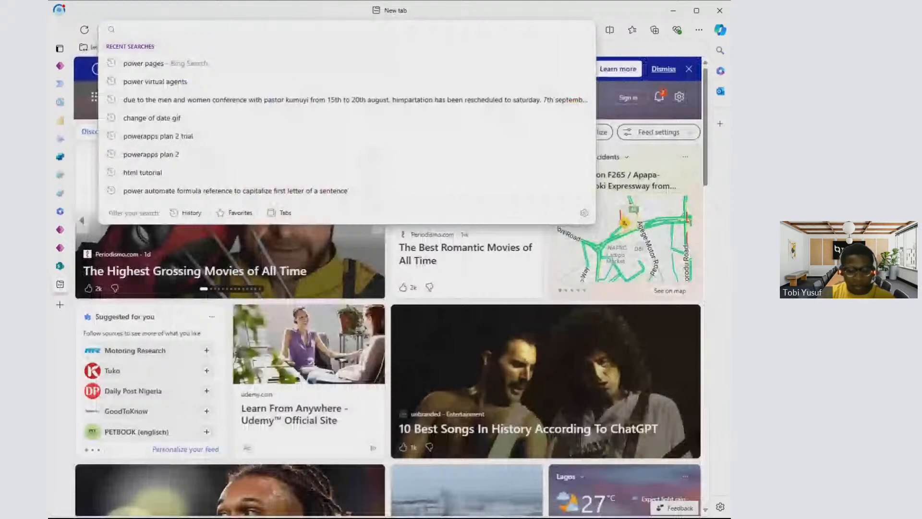
type("i")
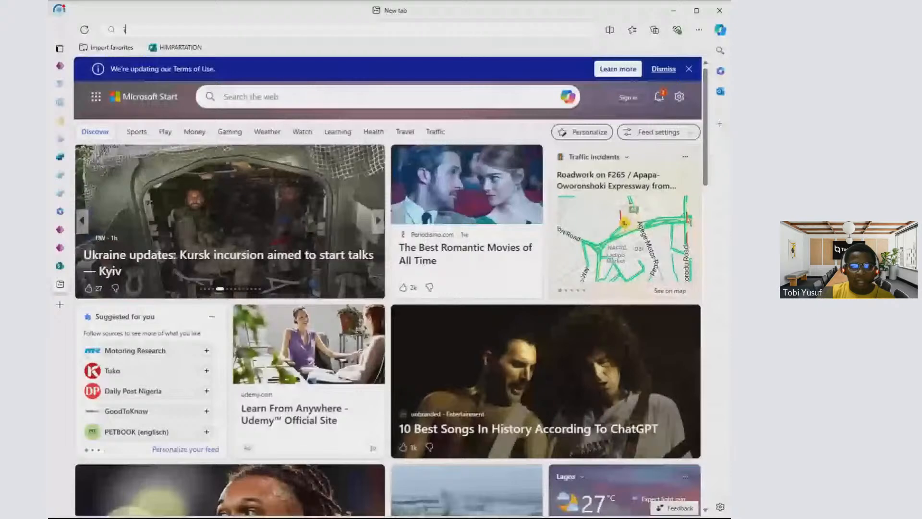
type("con8.")
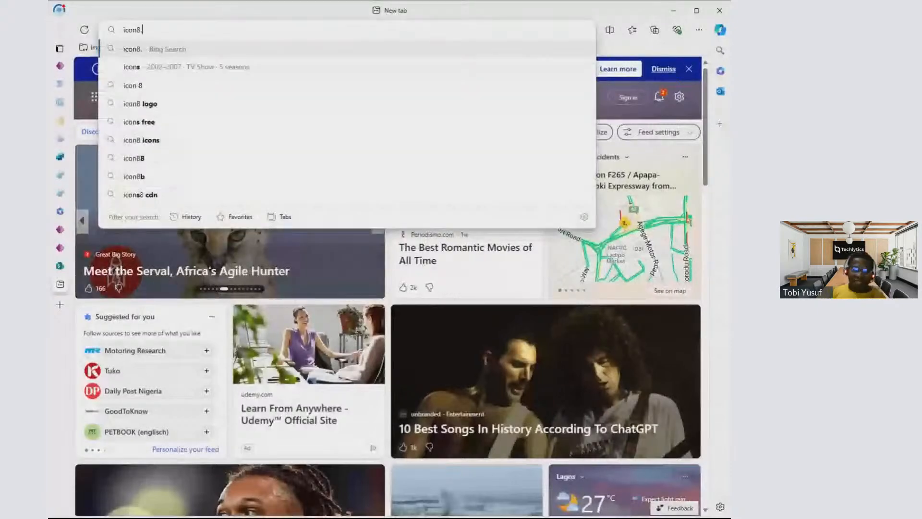
type("com")
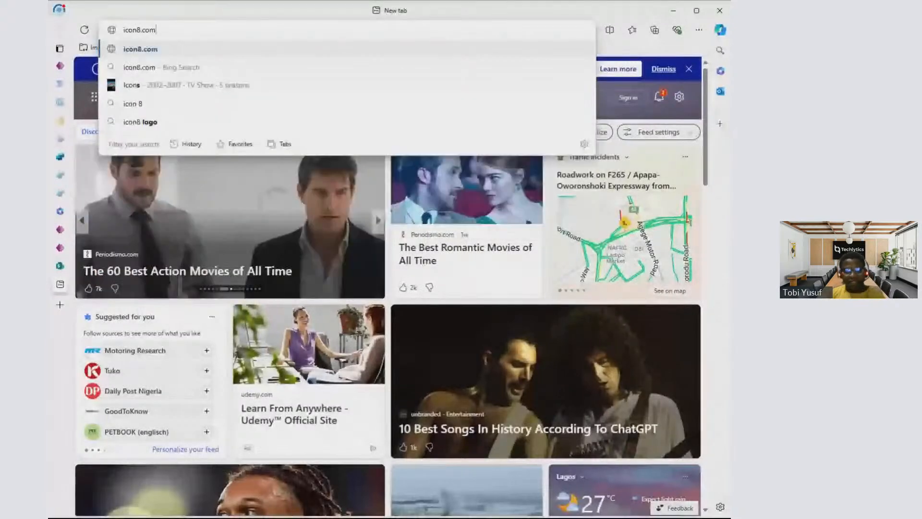
key("Return")
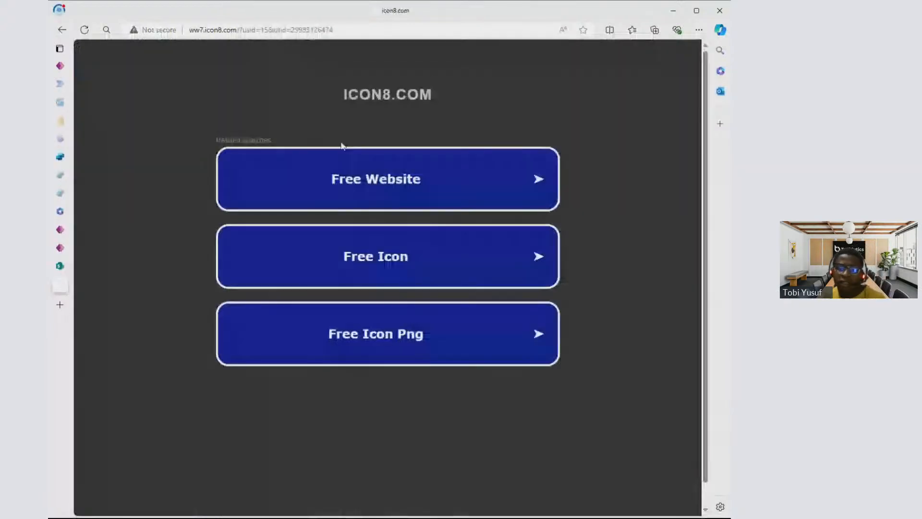
left_click(334, 30)
type("icon")
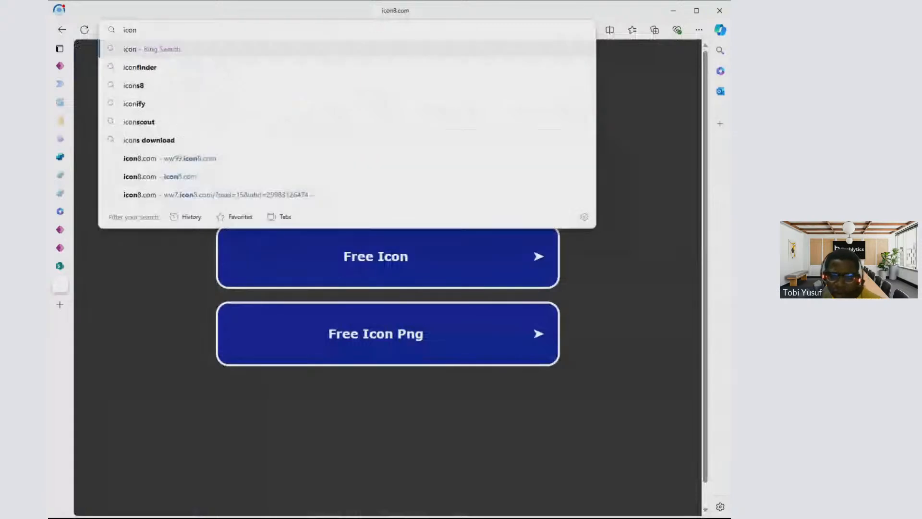
key("Return")
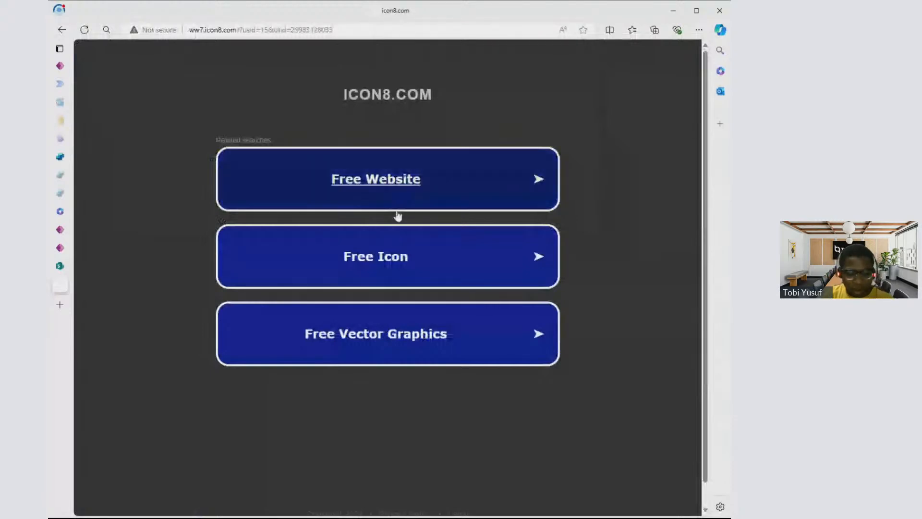
- Find the Icons8 website through a web search for icon8, open it, and search its icons for "home"
left_click(421, 260)
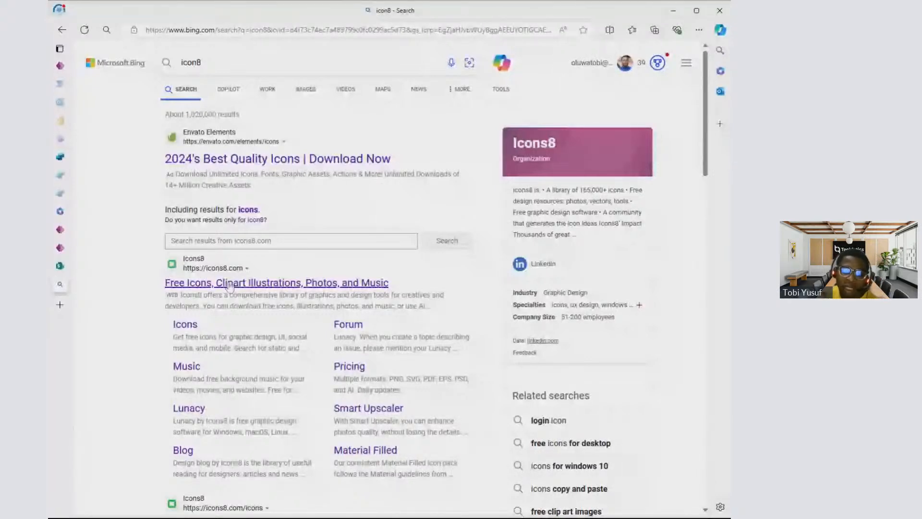
left_click(230, 286)
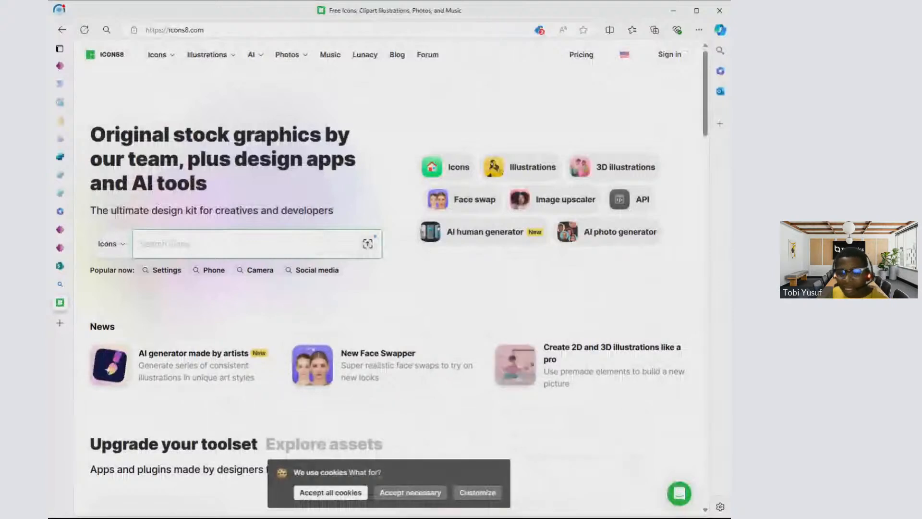
type("h")
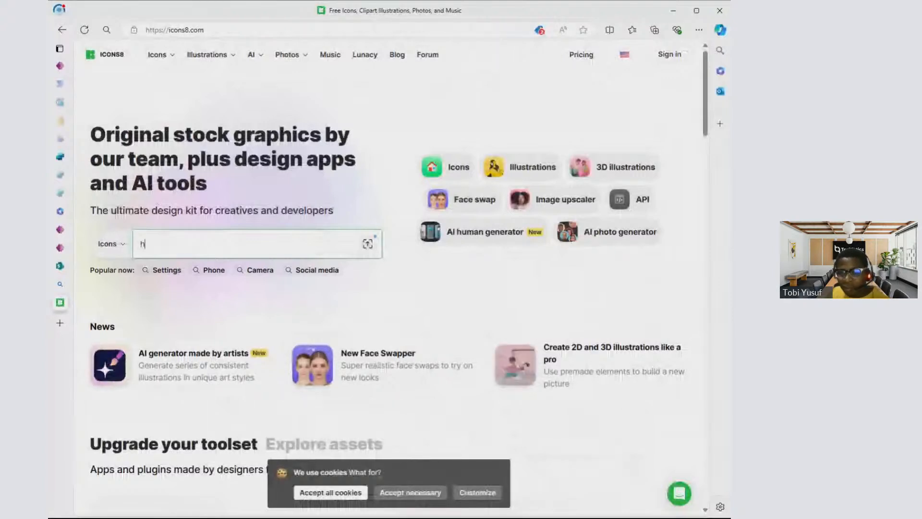
type("ome")
key("Return")
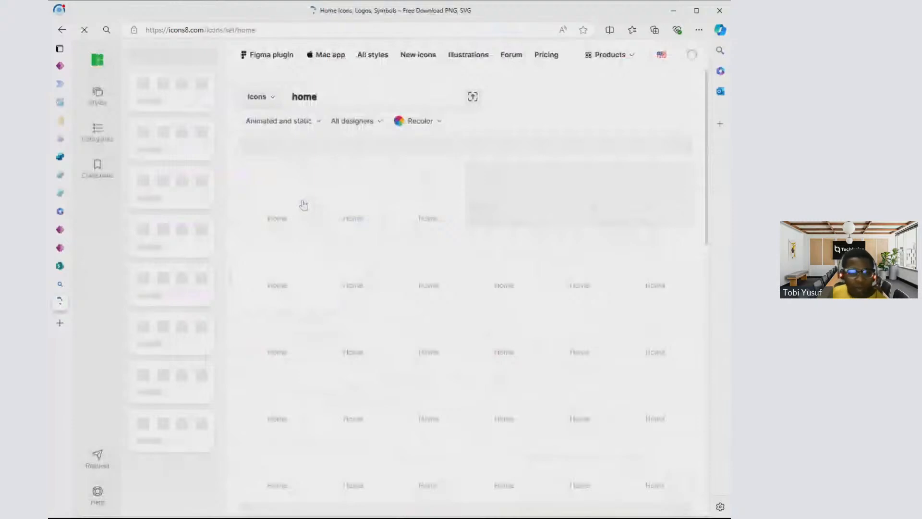
- Switch back to the Change Management App in Power Apps Studio and open its media library
left_click(67, 267)
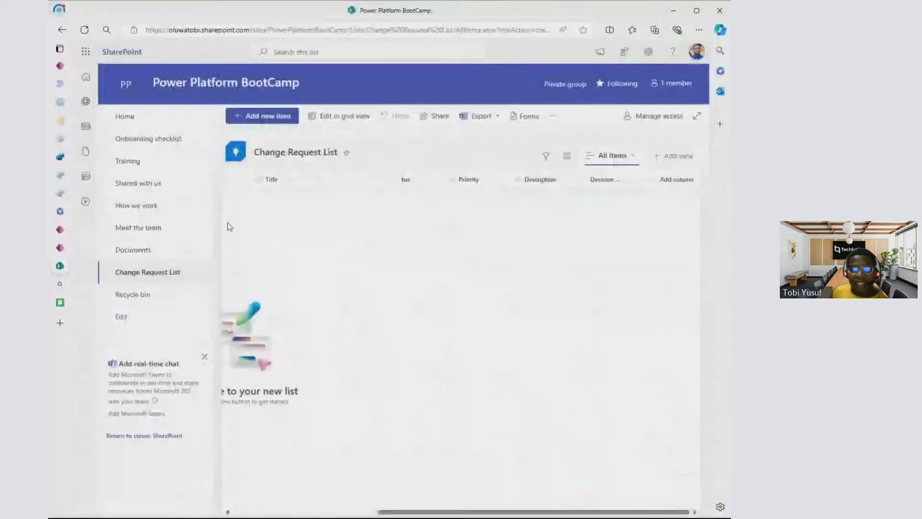
left_click(95, 249)
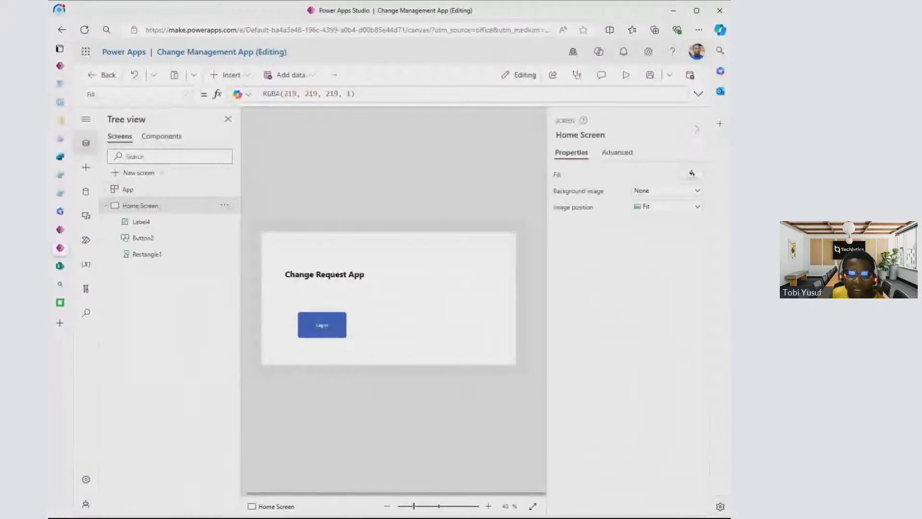
left_click(86, 216)
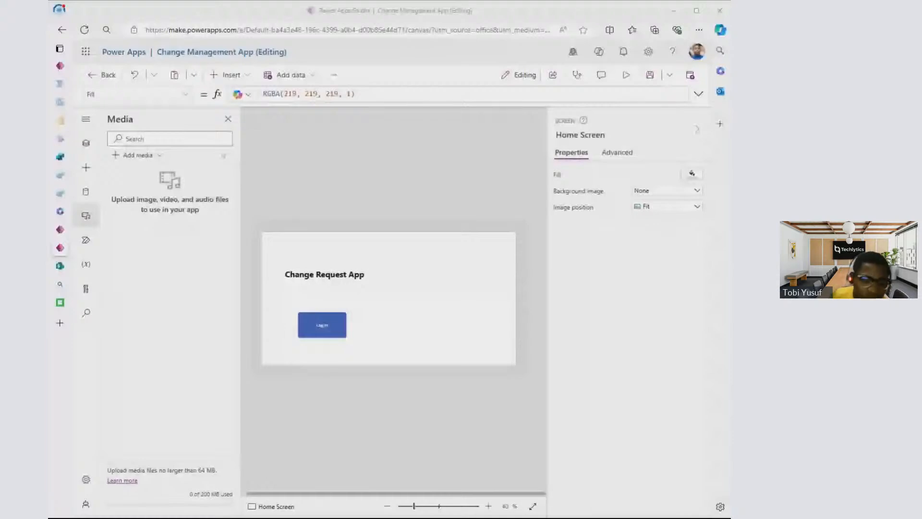
- Search Bing for "gif for inventory app" and download the animated image of a man scanning stacked boxes
left_click(479, 260)
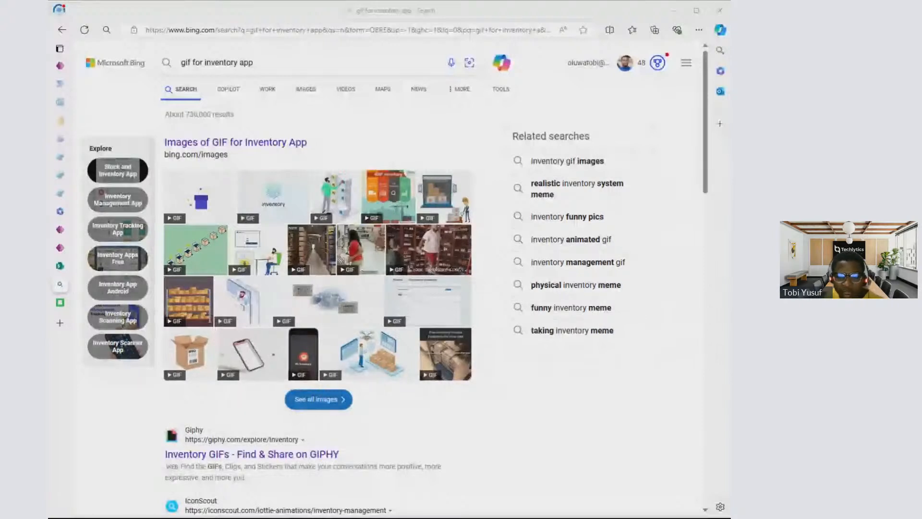
left_click(206, 14)
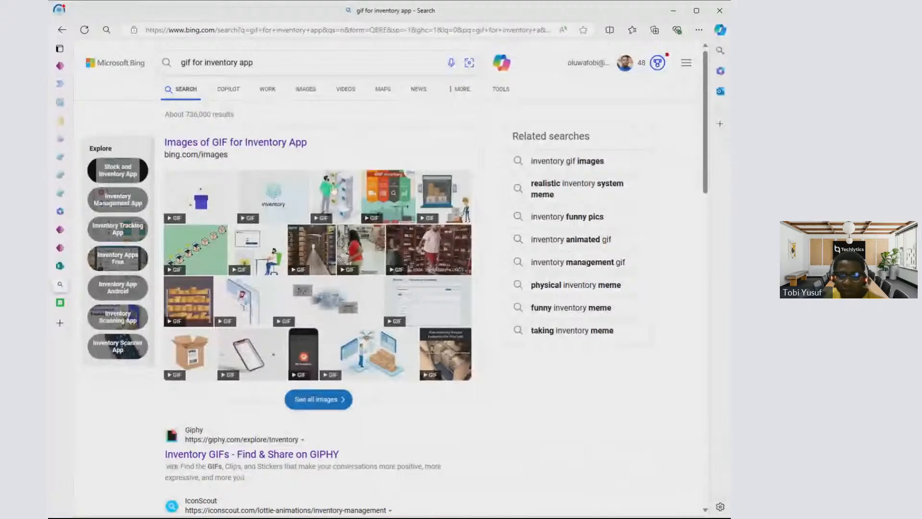
left_click(334, 189)
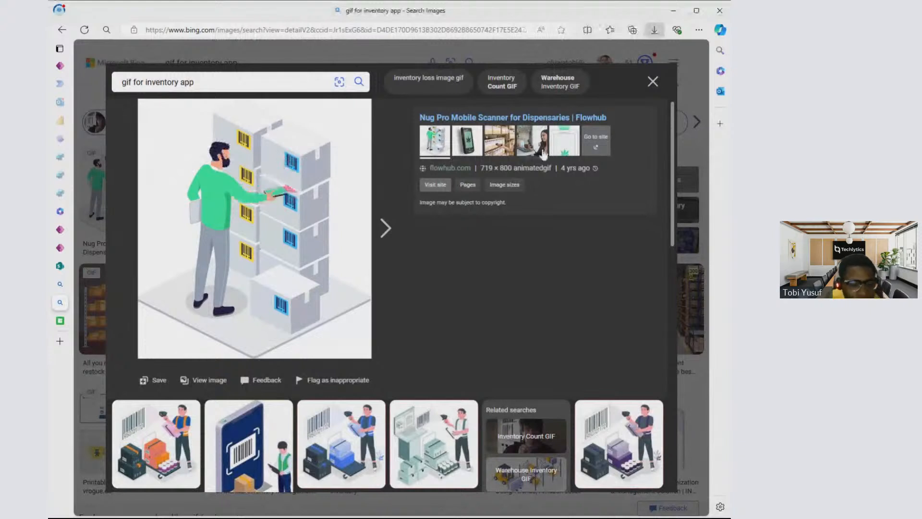
- Close the browser tab holding the Test app in Power Apps Studio
left_click(60, 230)
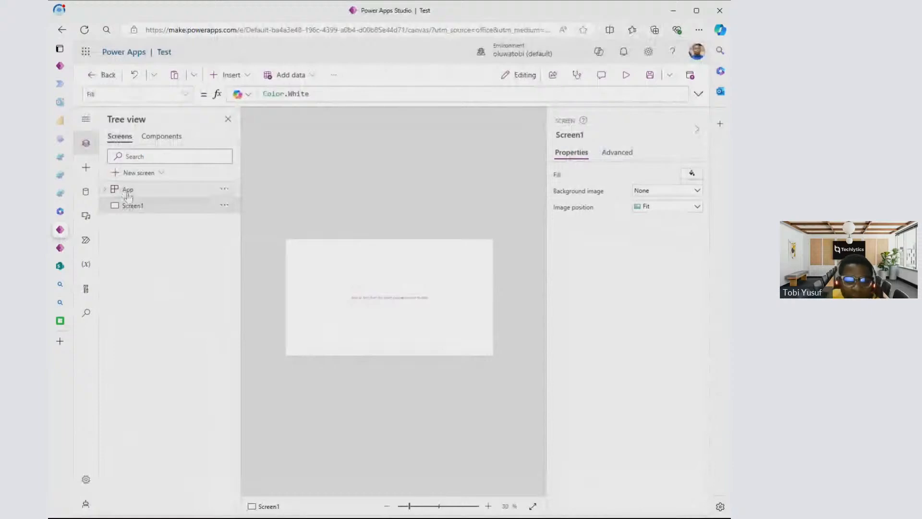
mouse_move(66, 236)
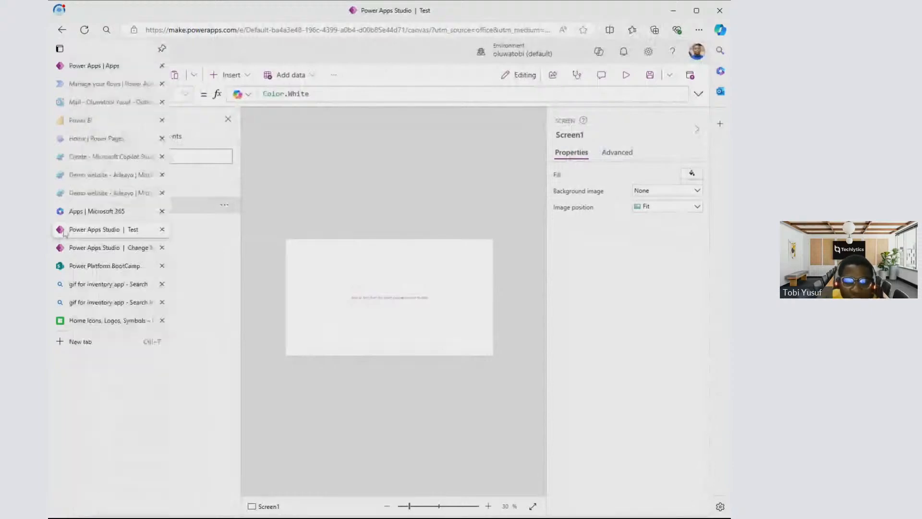
left_click(164, 230)
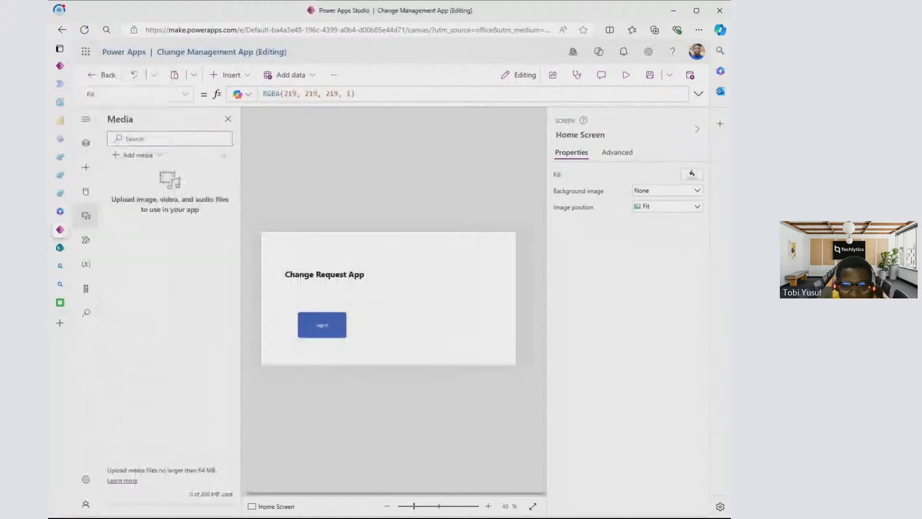
- Bring the white rectangle on the Home Screen to the front, over the label and Log In button
left_click(96, 151)
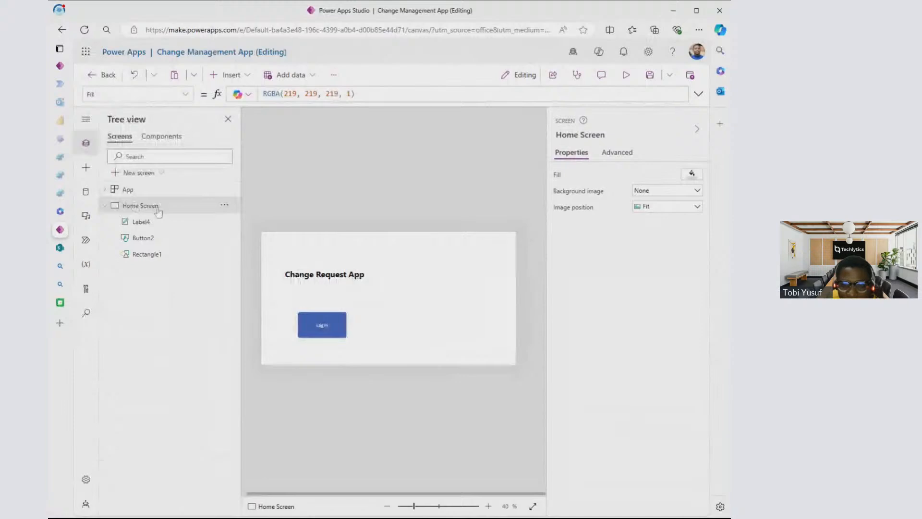
left_click(224, 257)
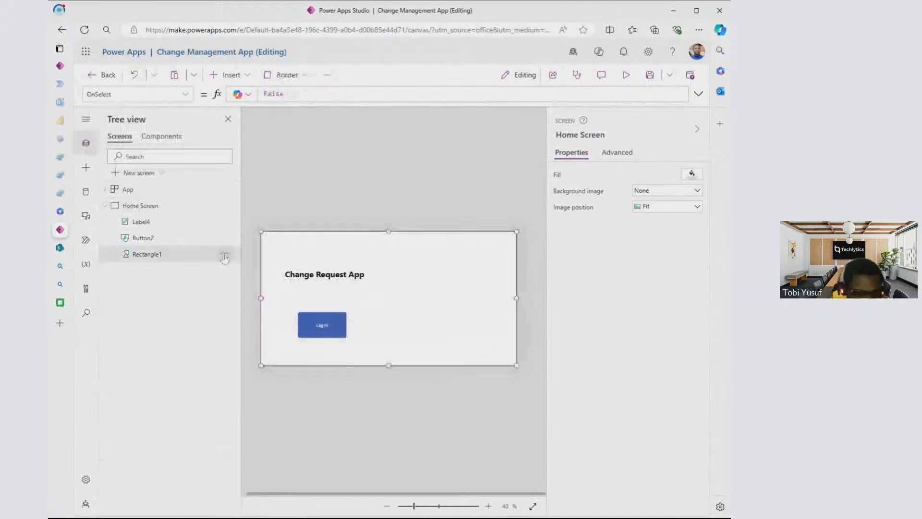
left_click(223, 255)
left_click(342, 336)
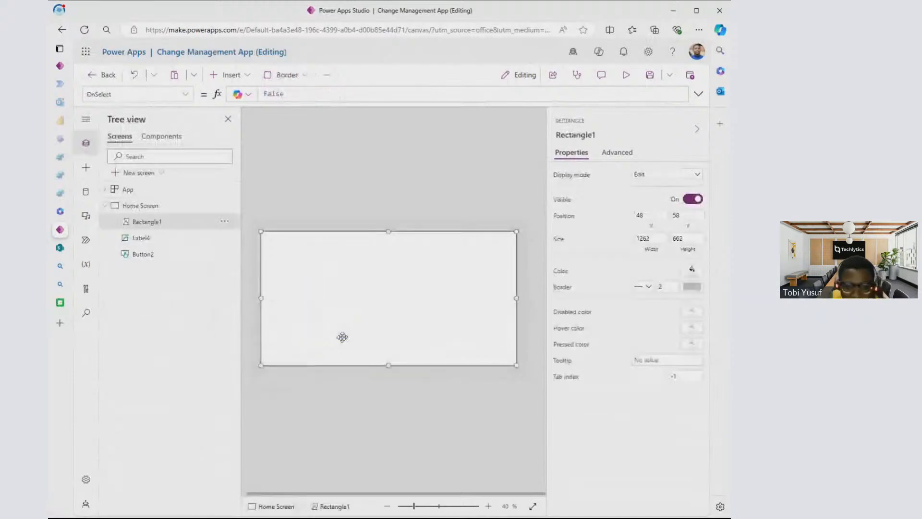
left_click(353, 224)
left_click(379, 286)
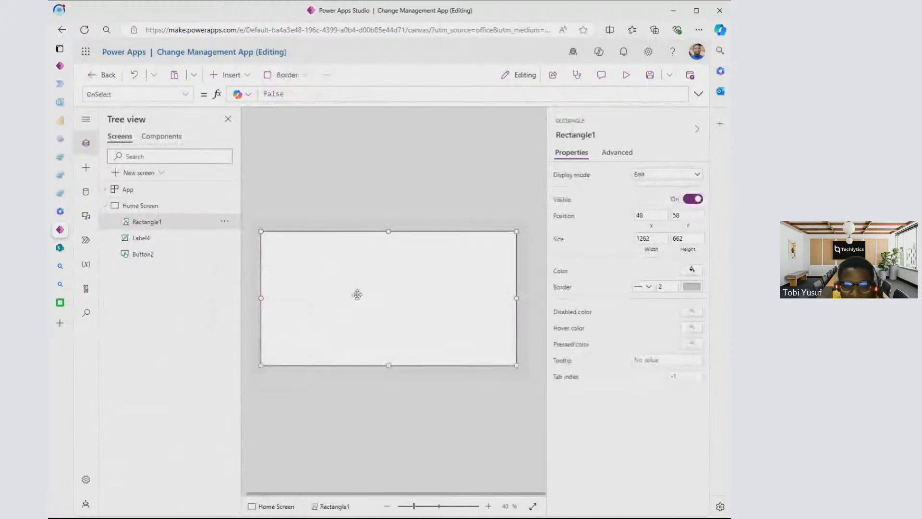
- Reorder the white rectangle to the very back so it sits behind the title label and Log In button
left_click(224, 222)
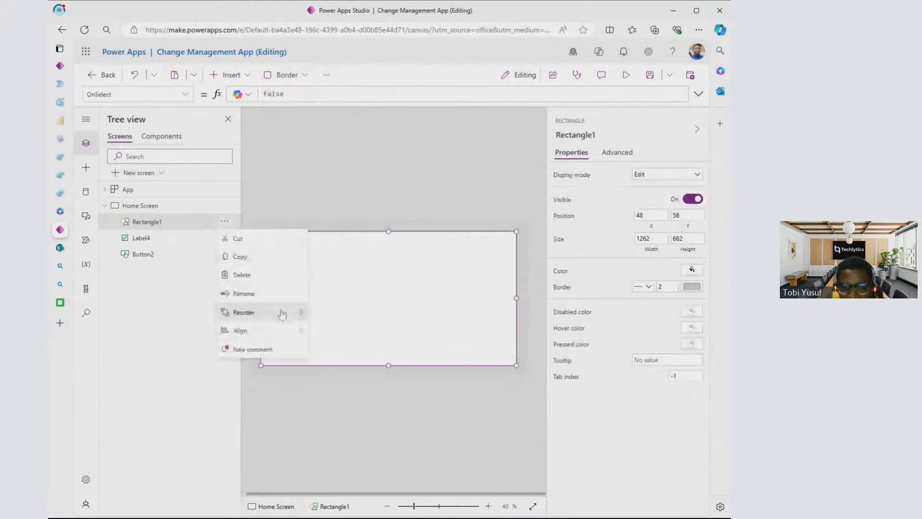
mouse_move(287, 316)
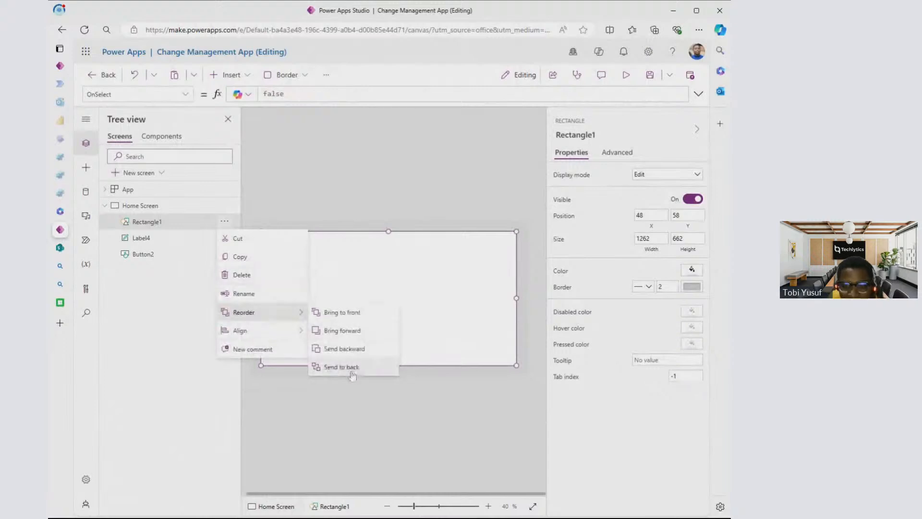
left_click(351, 265)
right_click(351, 265)
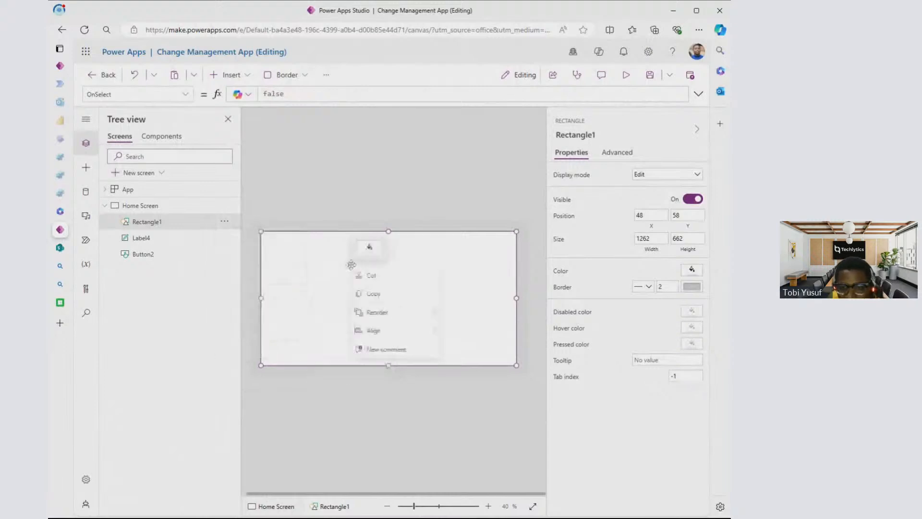
right_click(326, 281)
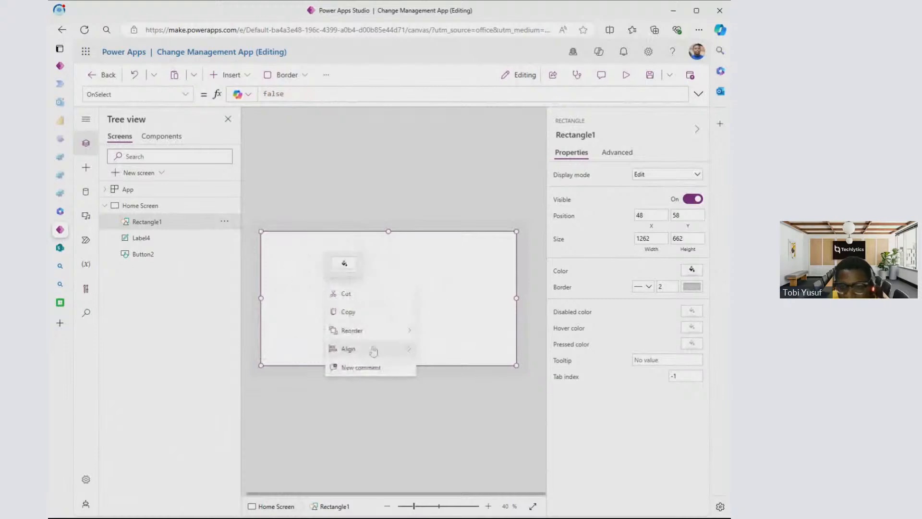
mouse_move(384, 331)
left_click(451, 385)
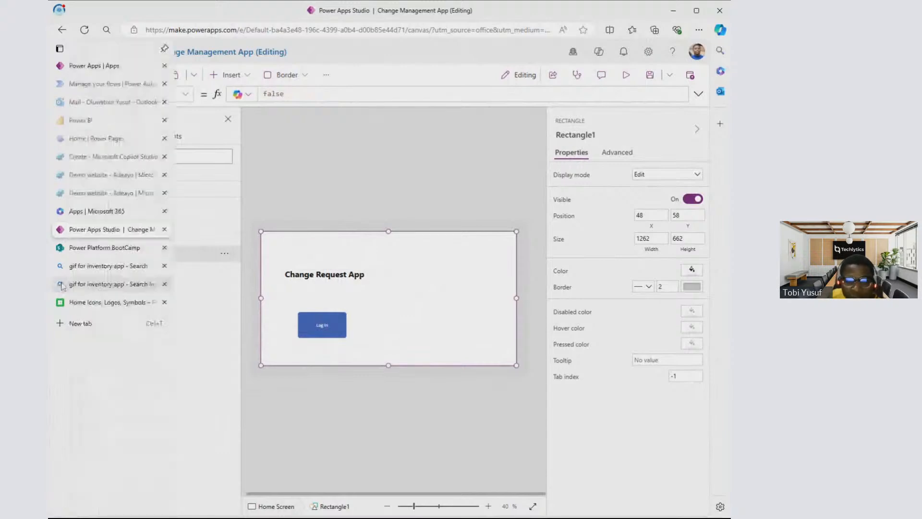
- Upload the downloaded R.gif to the media library of the Change Management App
left_click(61, 286)
left_click(60, 229)
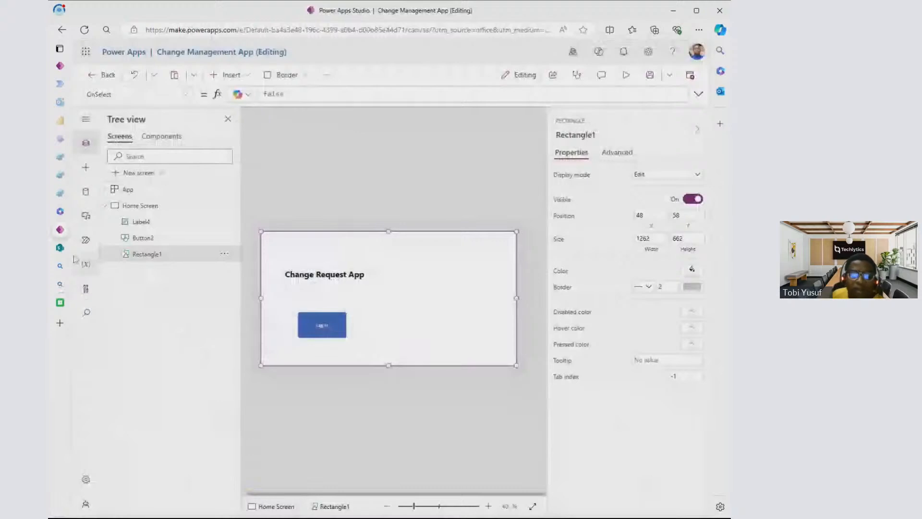
left_click(86, 216)
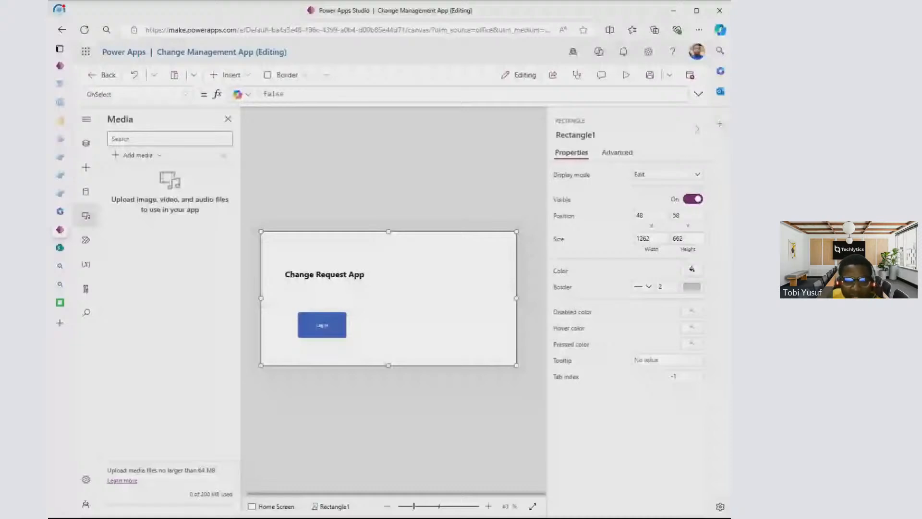
left_click(240, 173)
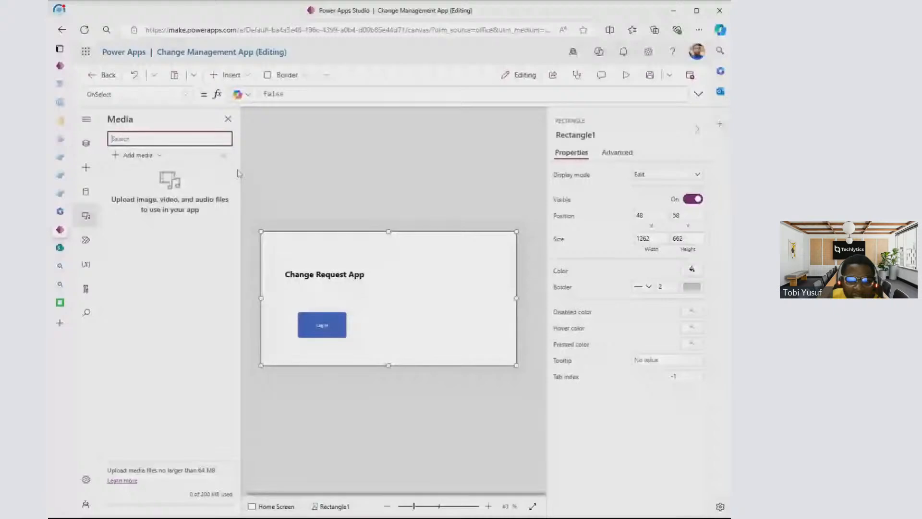
left_click(148, 156)
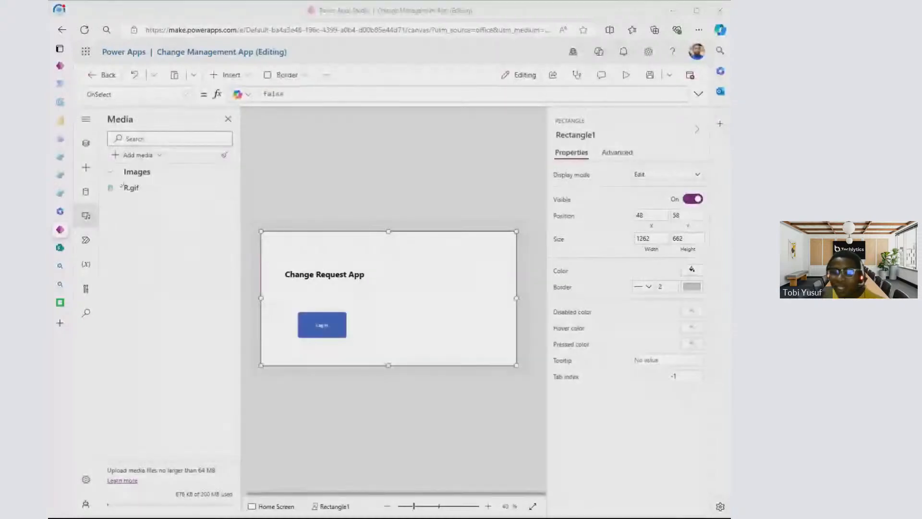
- Insert R.gif on the Home Screen beside the title, sized about 585 by 597 at about X 702, Y 86
left_click(480, 141)
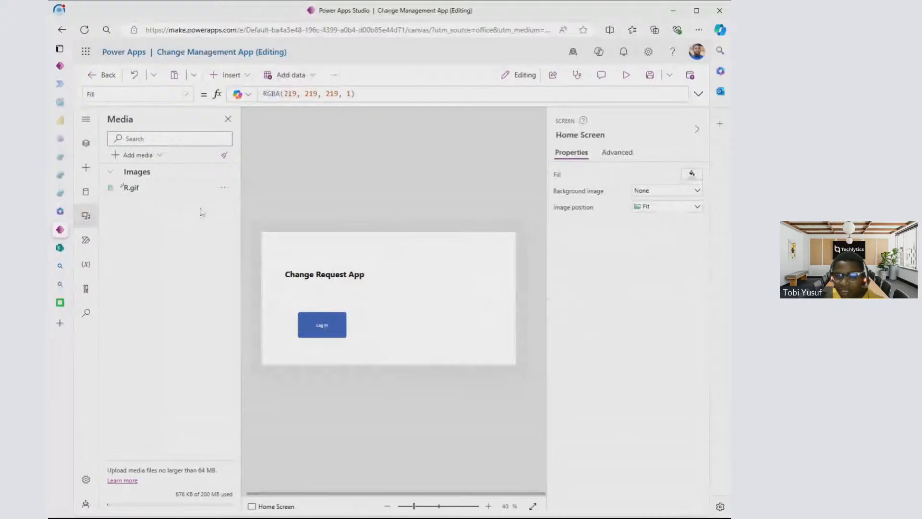
left_click(168, 188)
left_click_drag(280, 250, 511, 357)
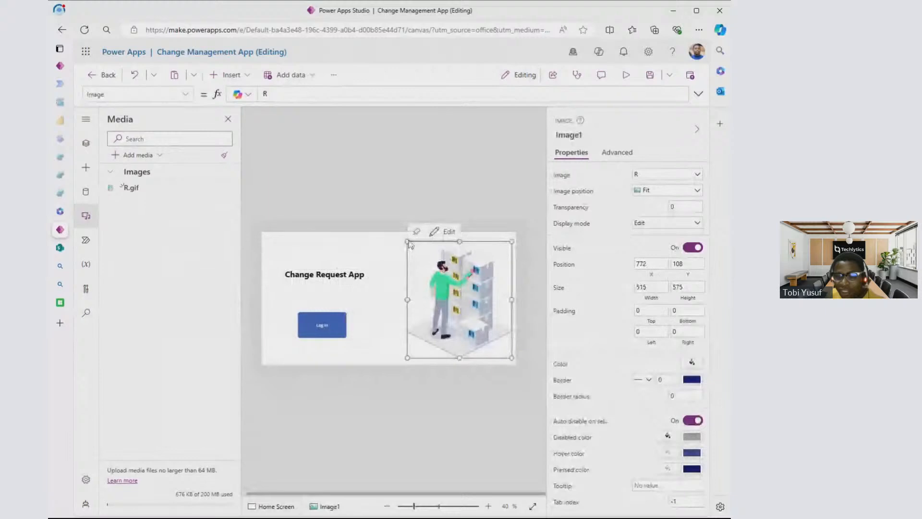
left_click_drag(408, 241, 391, 237)
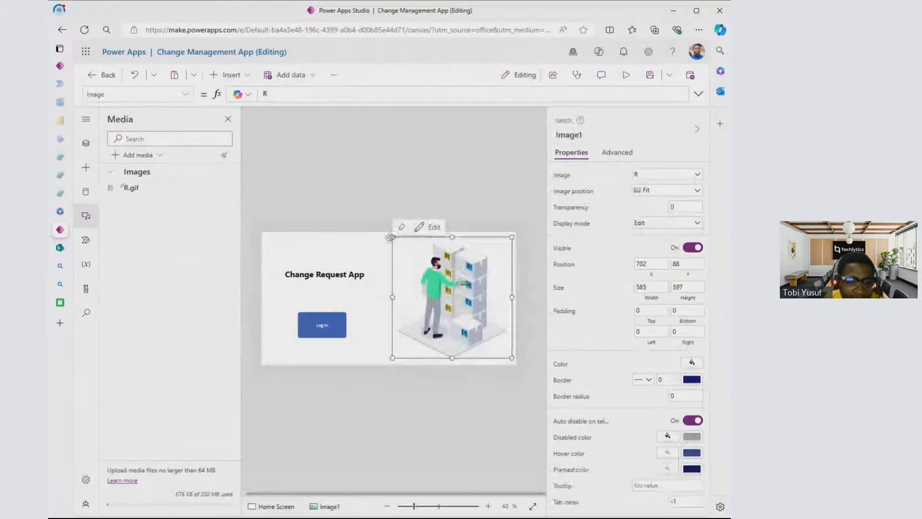
- Preview the app to check the Home Screen layout and GIF animation, and return to editing
key("F5")
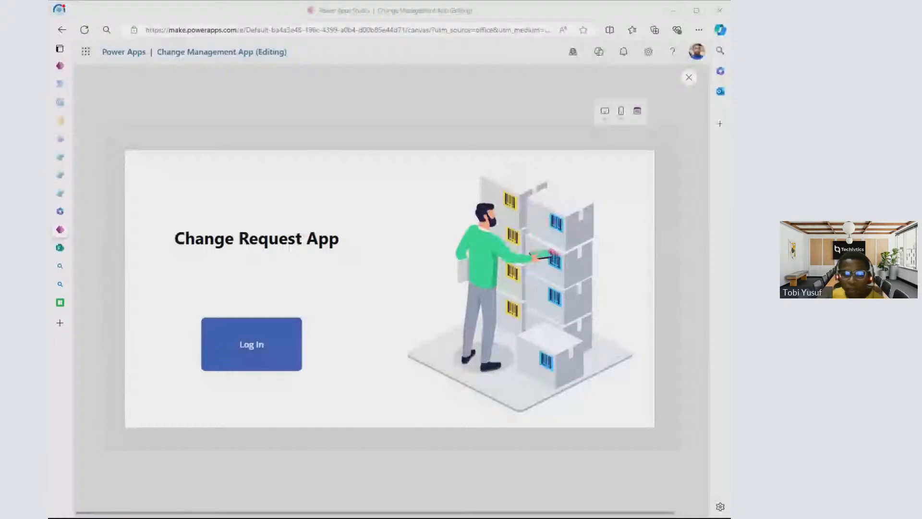
left_click(485, 16)
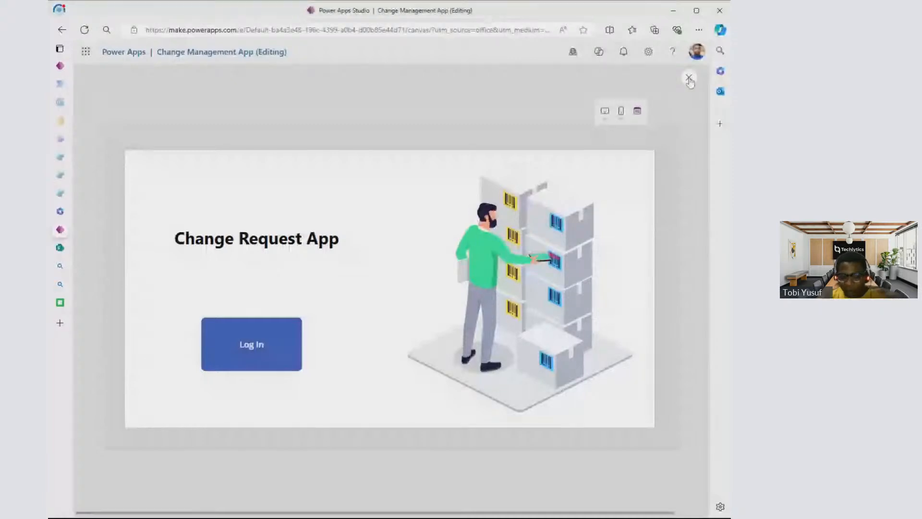
left_click(690, 78)
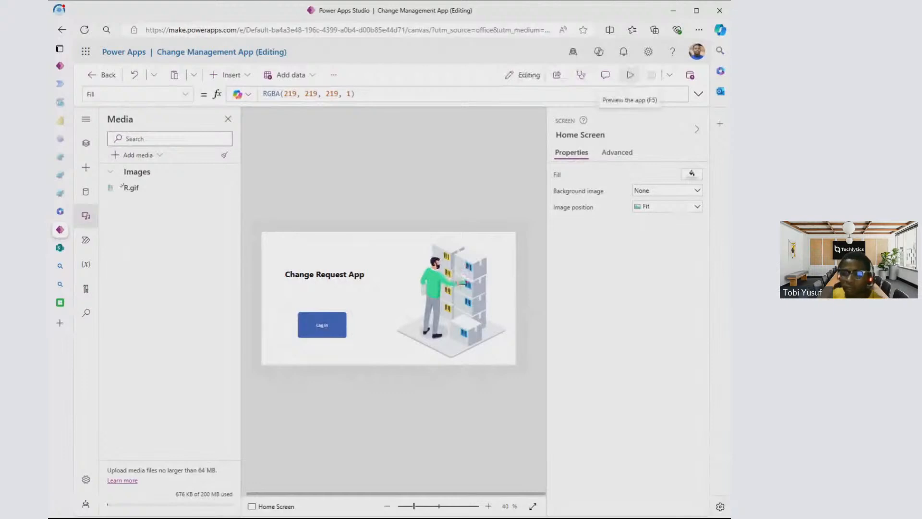
left_click(630, 75)
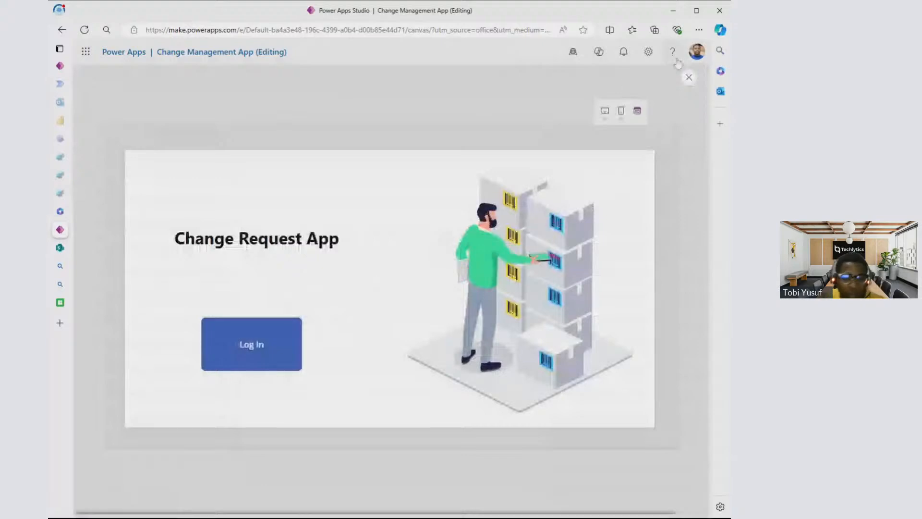
key("Escape")
key("F5")
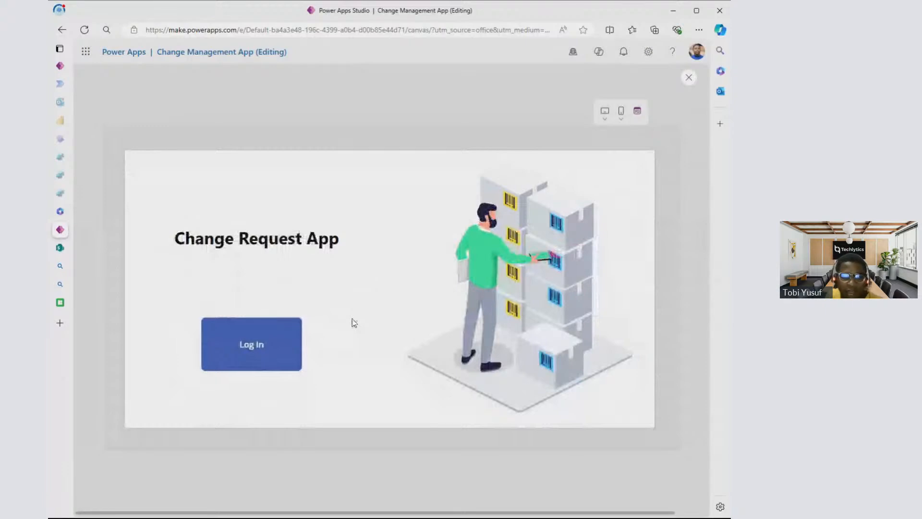
key("Escape")
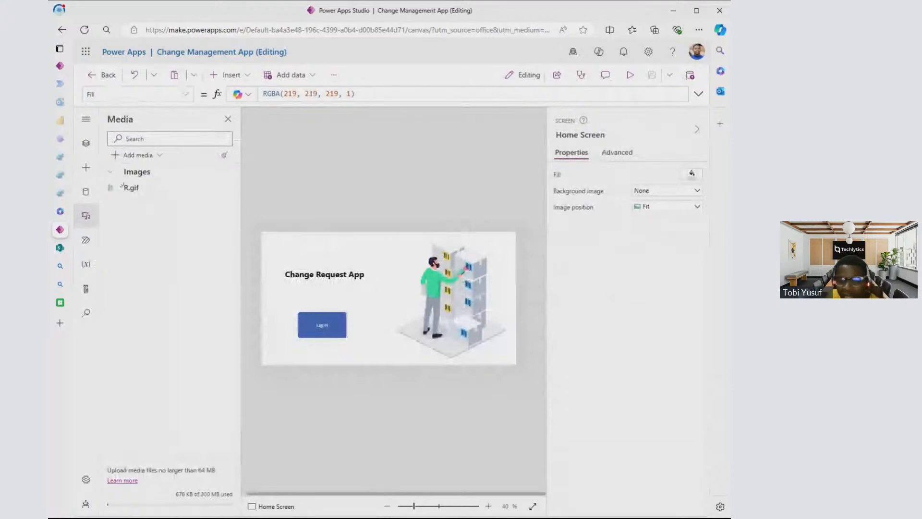
- Look through the home icons on icons8 and the Bing results for inventory app GIFs, and return to Power Apps Studio
left_click(60, 302)
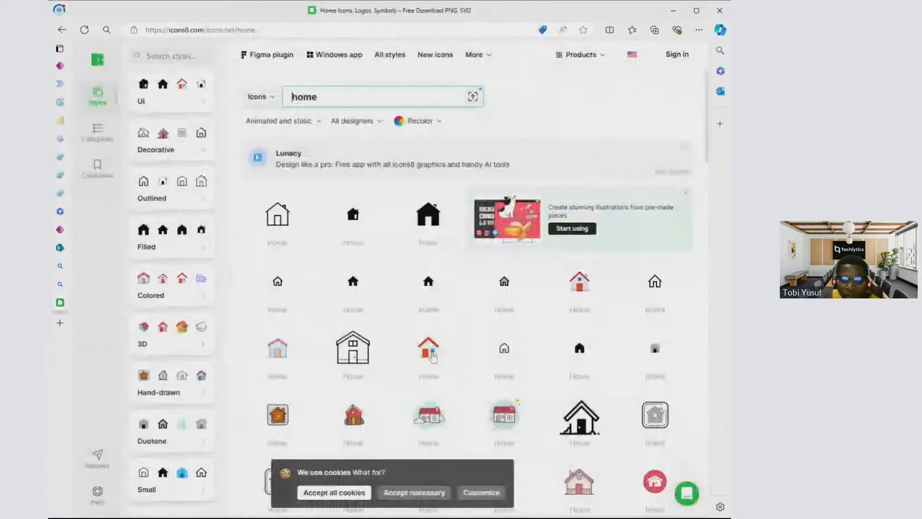
scroll(401, 334, "down", 1)
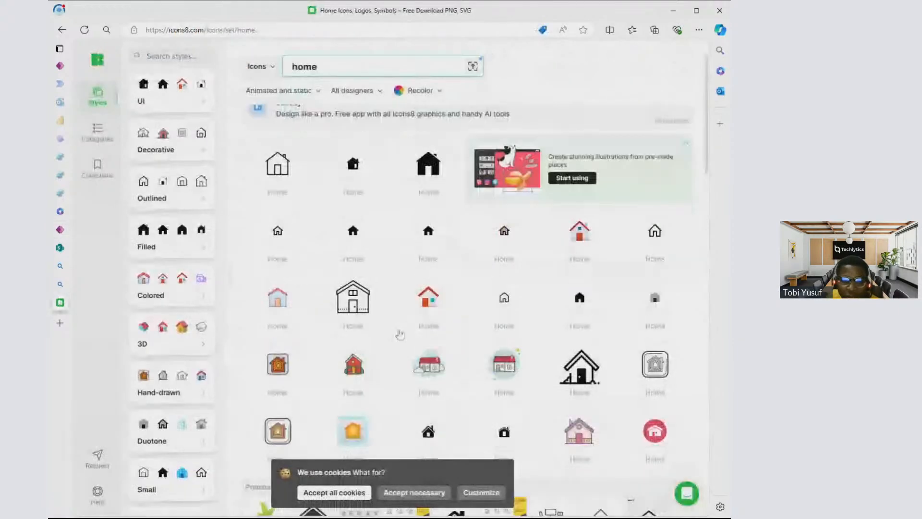
scroll(402, 335, "down", 4)
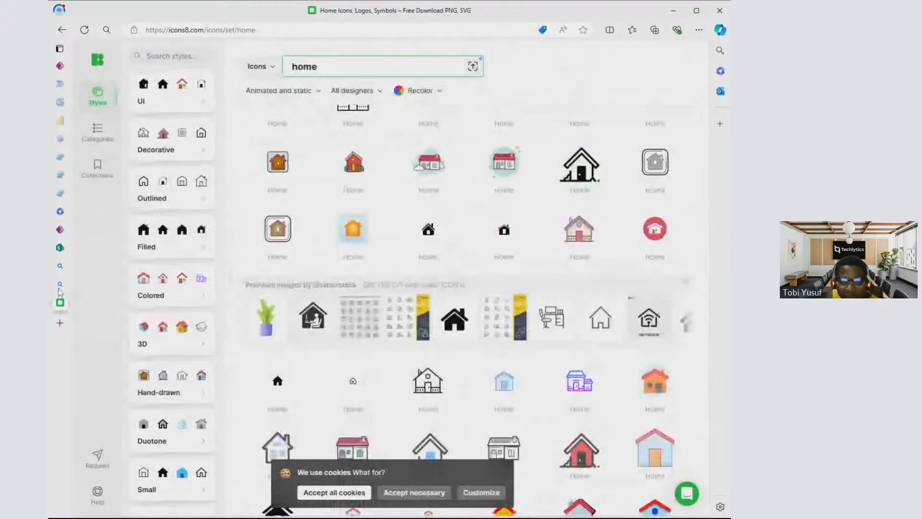
mouse_move(118, 289)
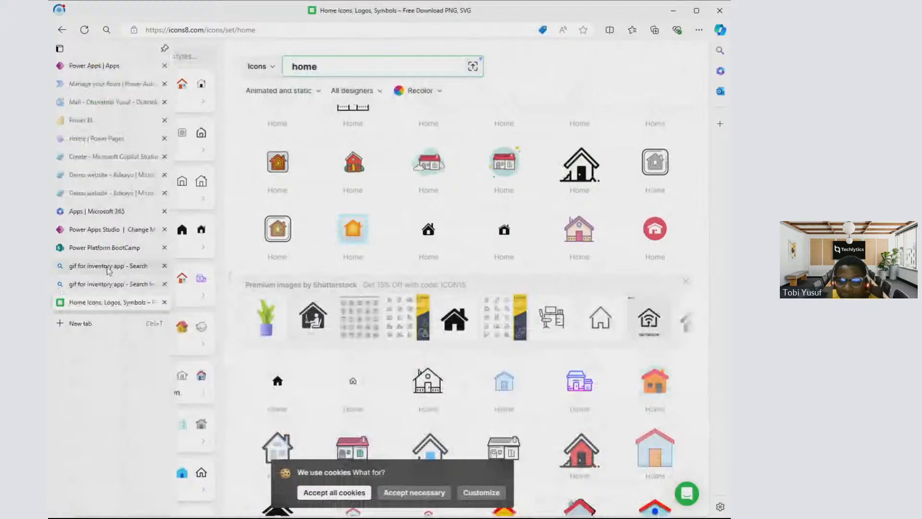
left_click(109, 266)
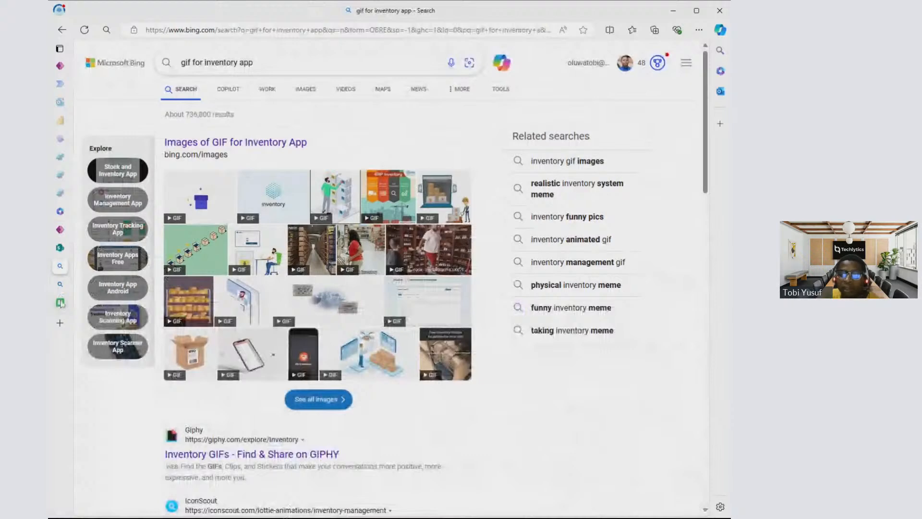
left_click(61, 303)
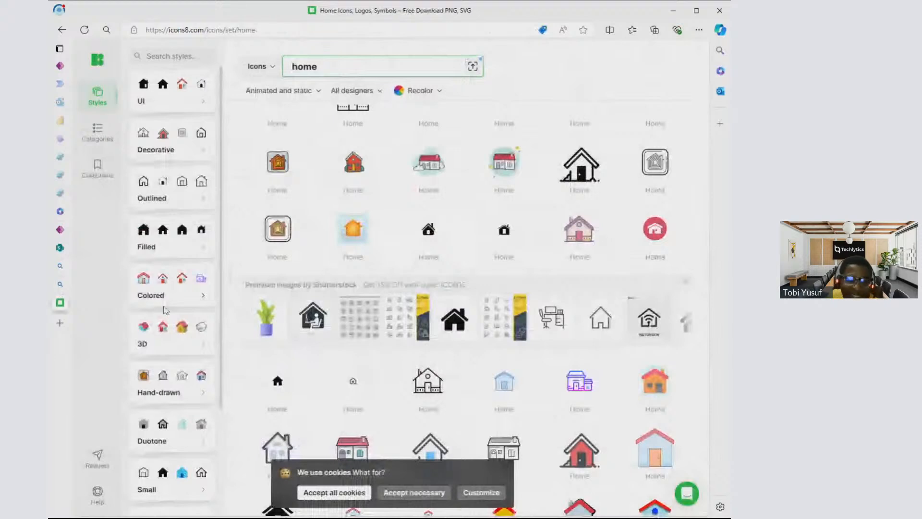
left_click(60, 284)
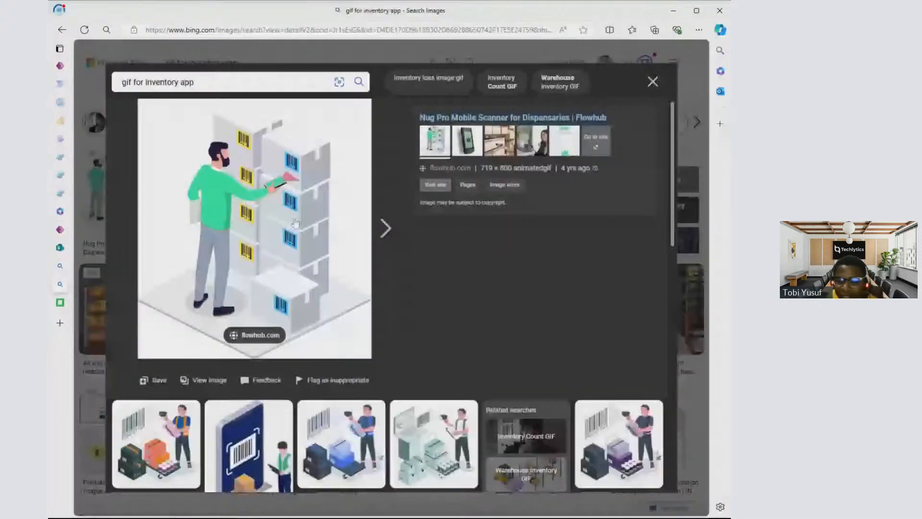
mouse_move(66, 251)
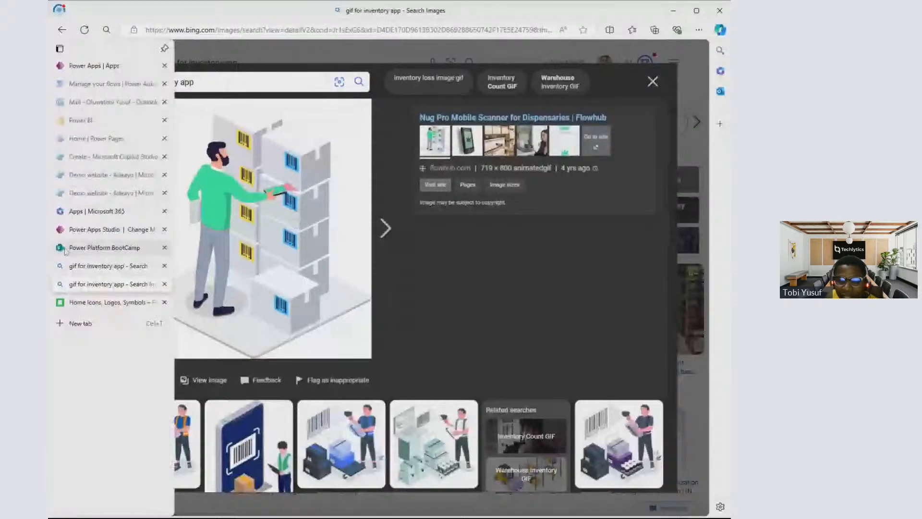
left_click(76, 230)
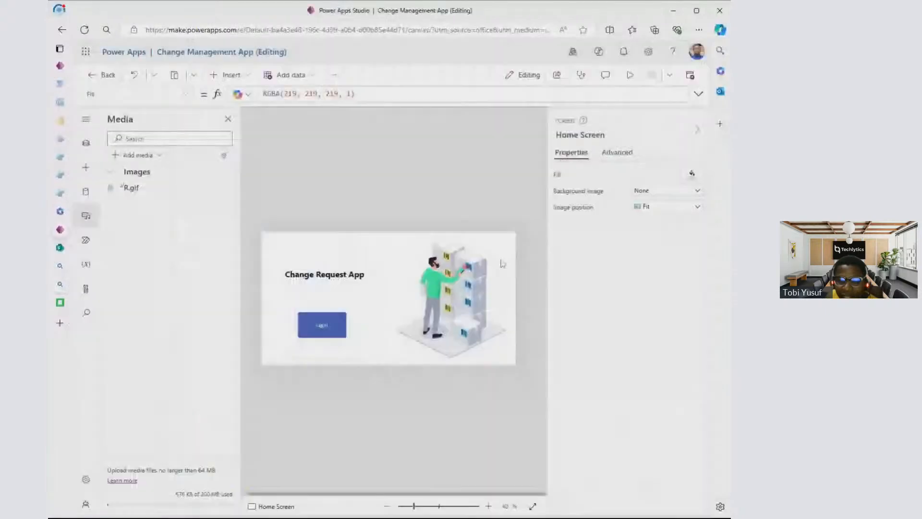
- Resize the Log In button on the Home Screen to about 222 by 115 and check it in the app preview
left_click(328, 326)
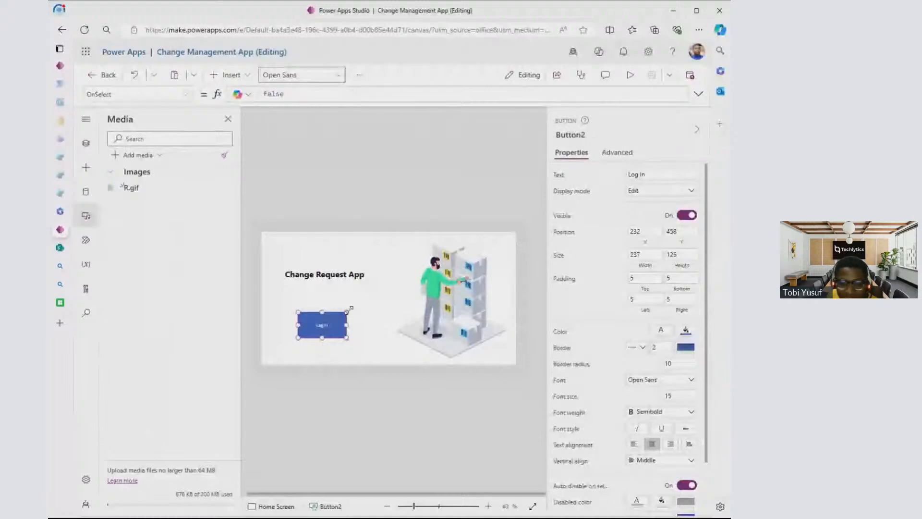
left_click_drag(348, 310, 348, 315)
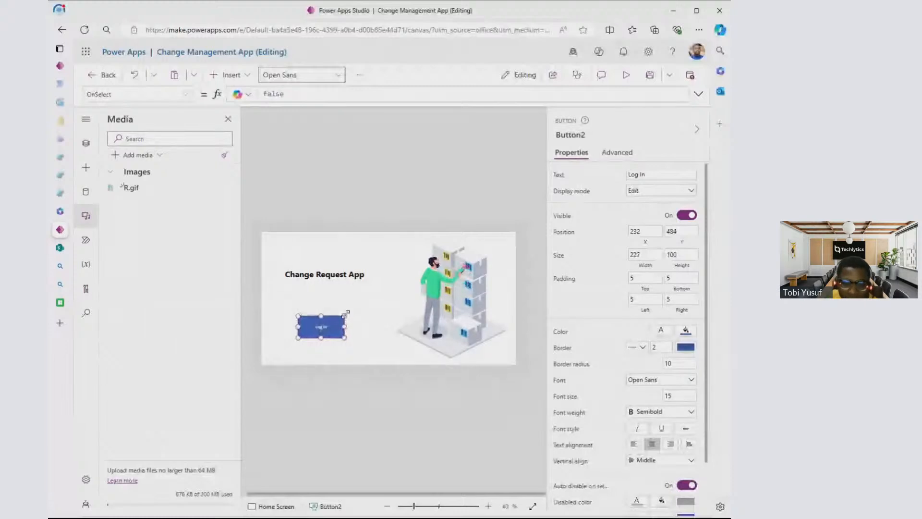
left_click_drag(347, 315, 346, 311)
left_click(626, 75)
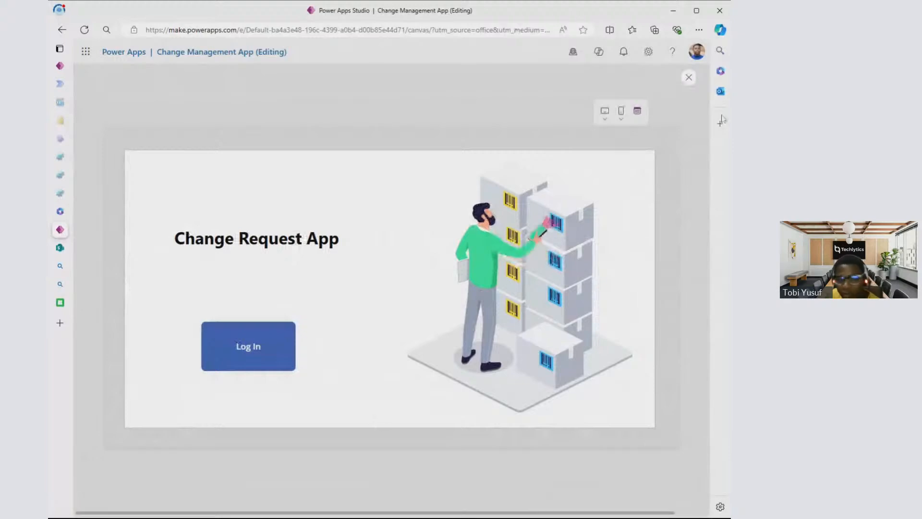
key("Escape")
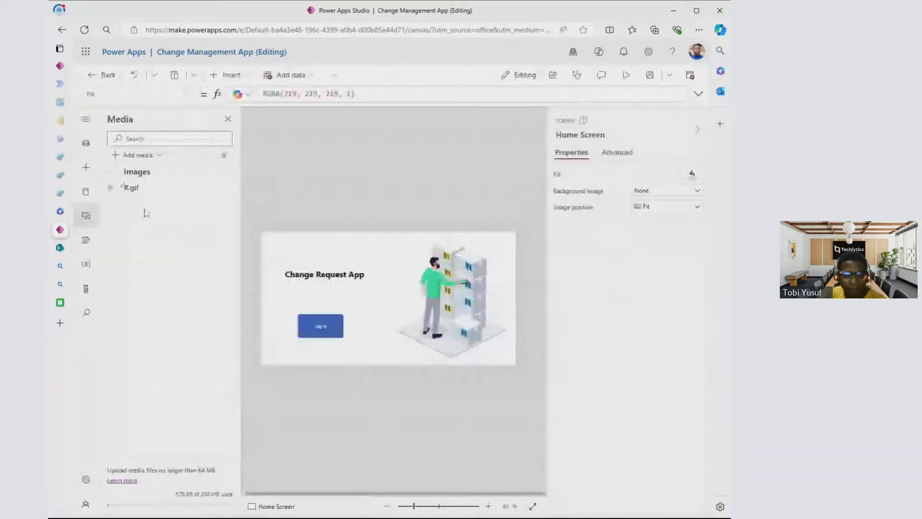
- Examine the Log In button's available properties, including its OnSelect and Text formulas
left_click(85, 142)
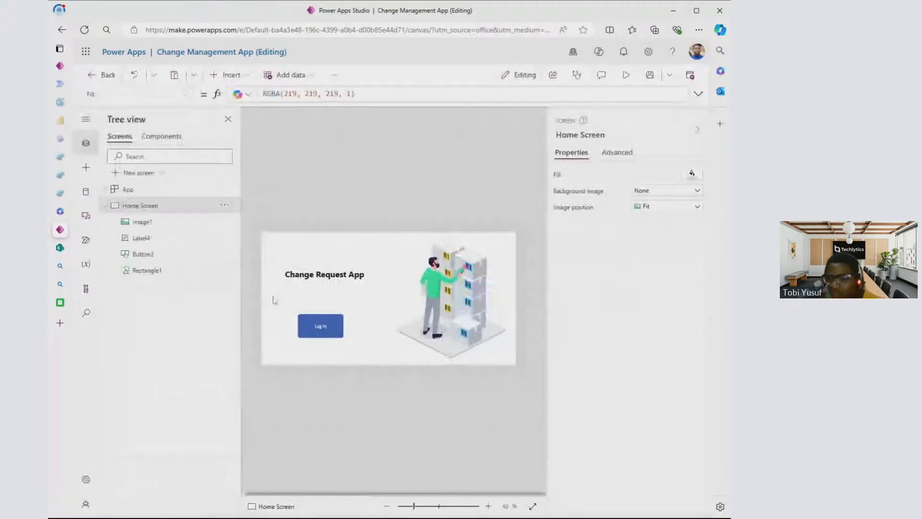
left_click(316, 328)
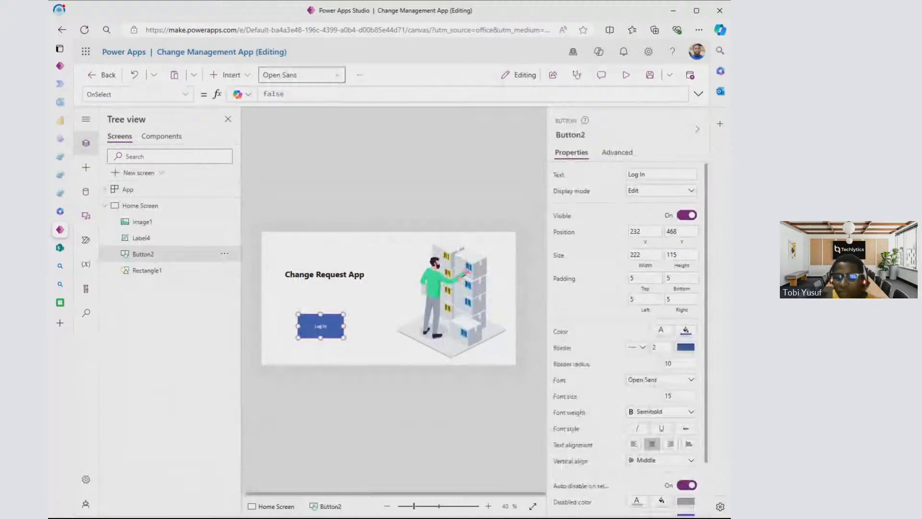
scroll(665, 423, "down", 2)
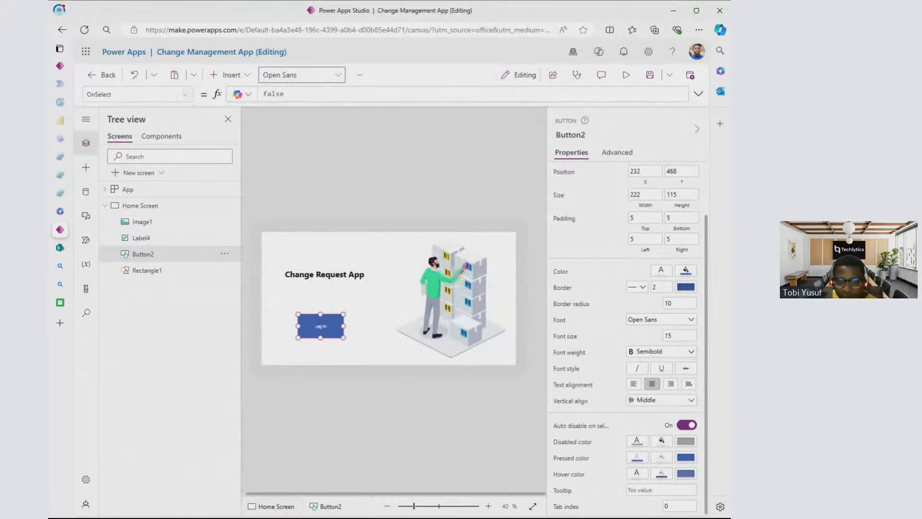
left_click(188, 98)
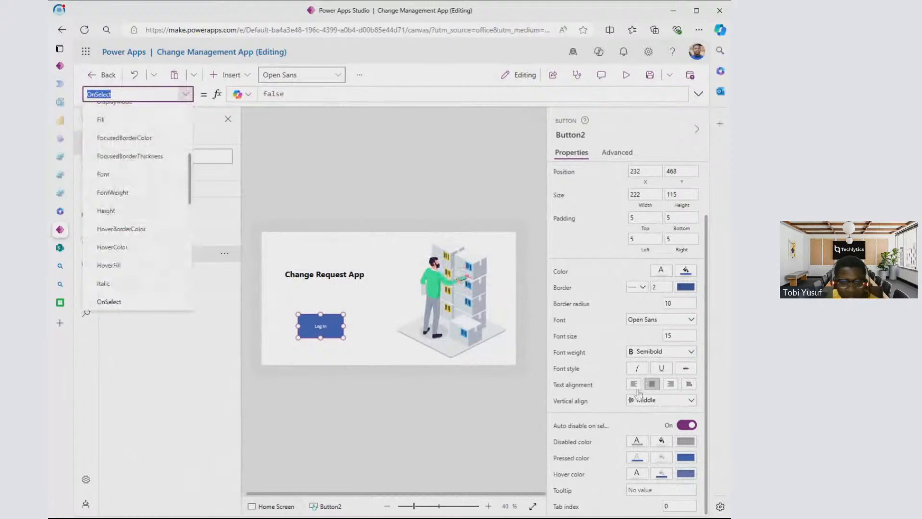
scroll(563, 180, "up", 2)
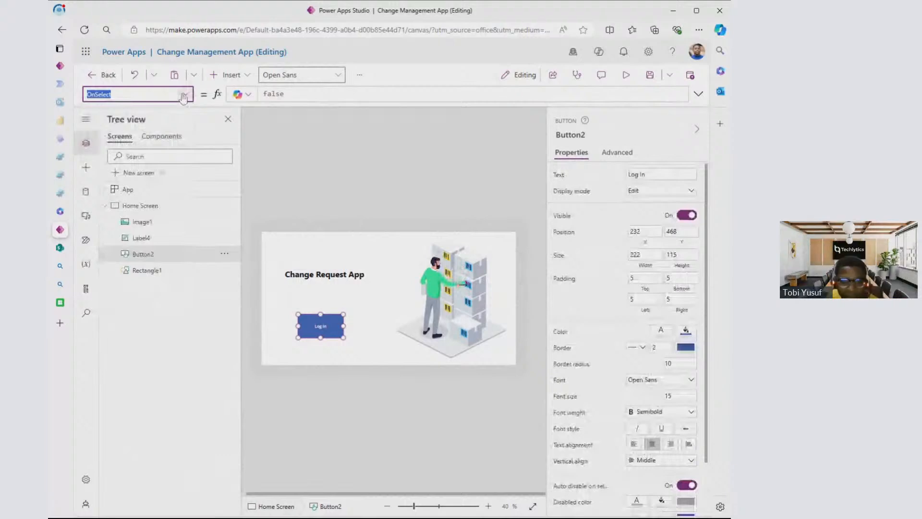
type("Text")
key("Return")
left_click(187, 94)
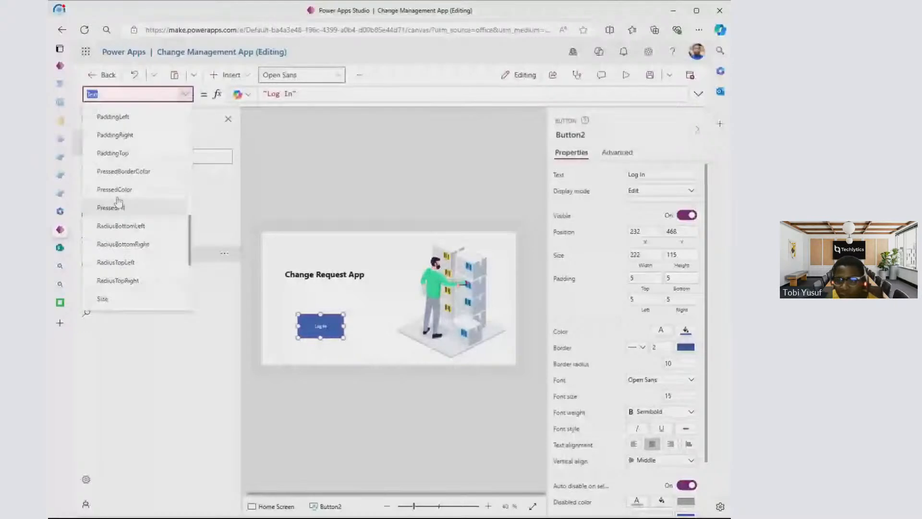
- Set the Log In button's border radius to 0 and preview the app
scroll(118, 202, "up", 5)
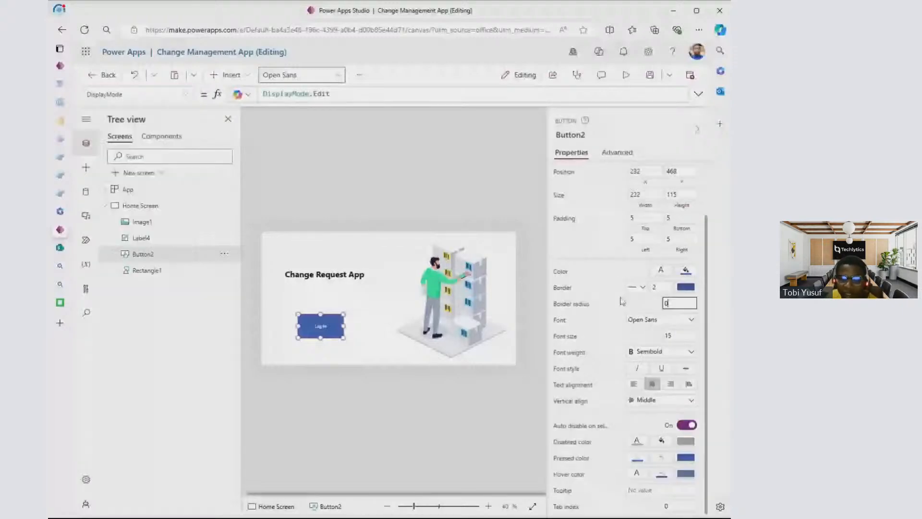
left_click(628, 128)
left_click(626, 75)
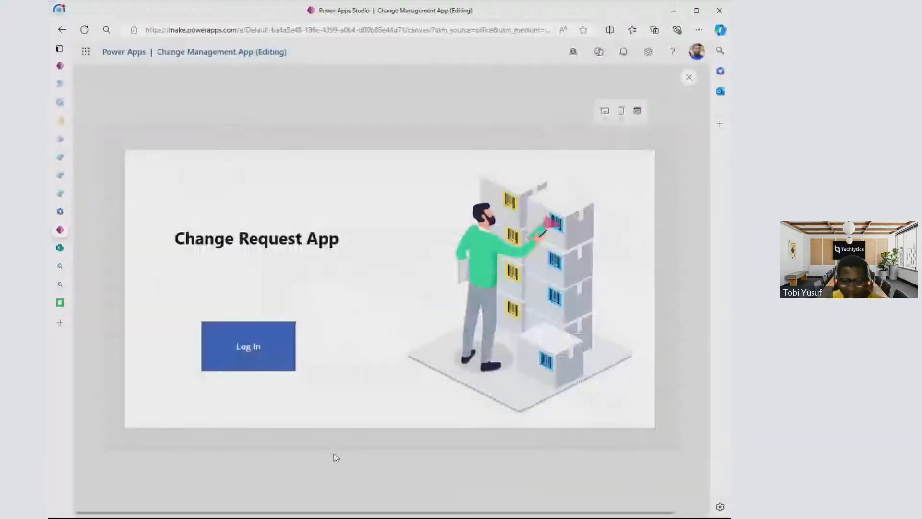
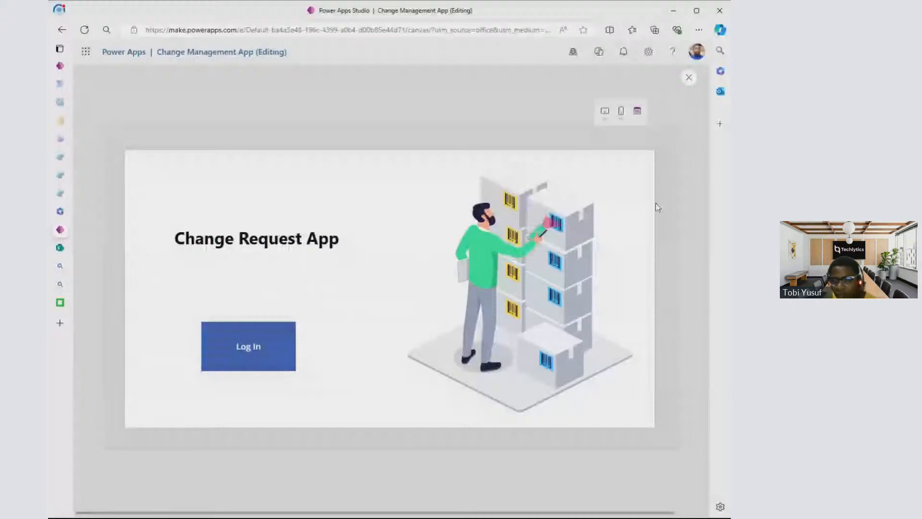
- Set the Log In button's RadiusBottomLeft property to 20 and check the corner in the app preview
key("Escape")
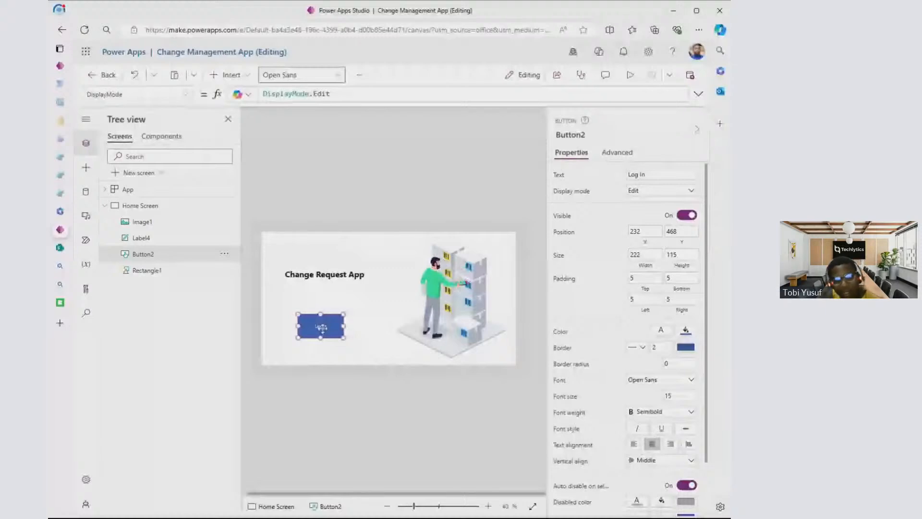
left_click(185, 95)
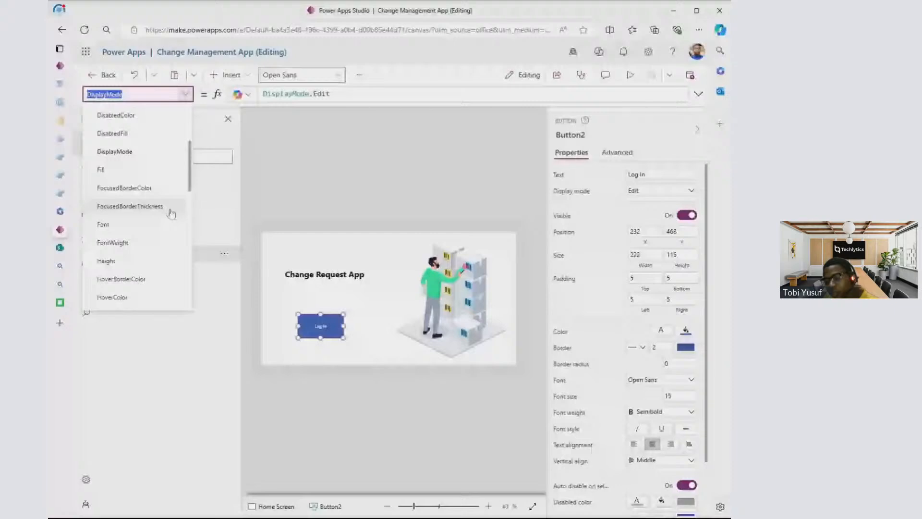
scroll(168, 218, "down", 5)
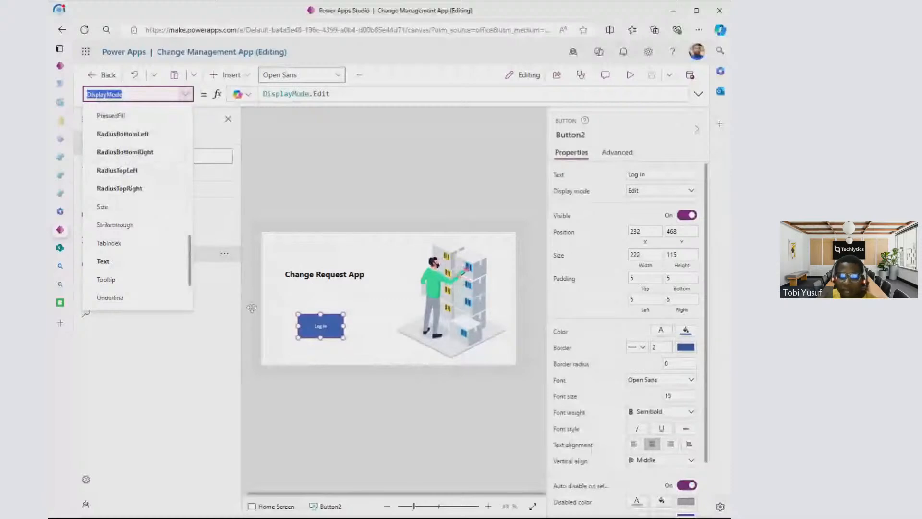
scroll(133, 182, "up", 1)
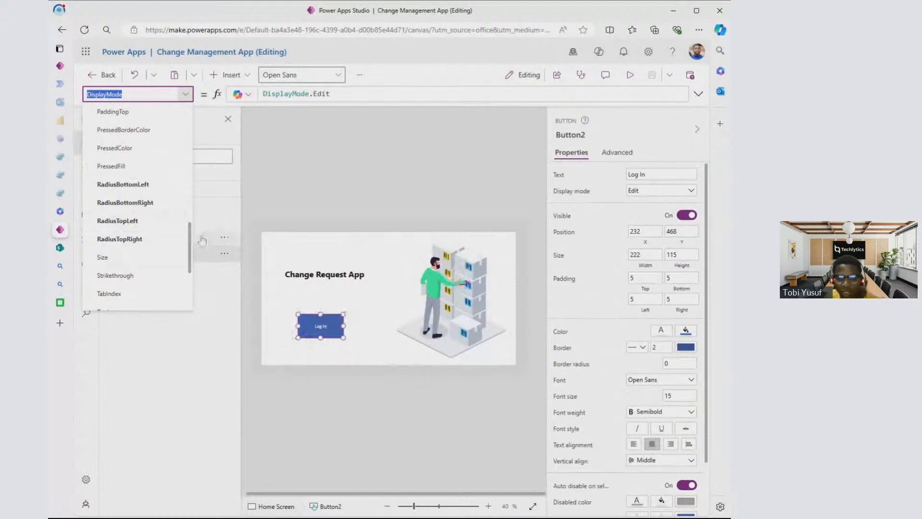
left_click(150, 185)
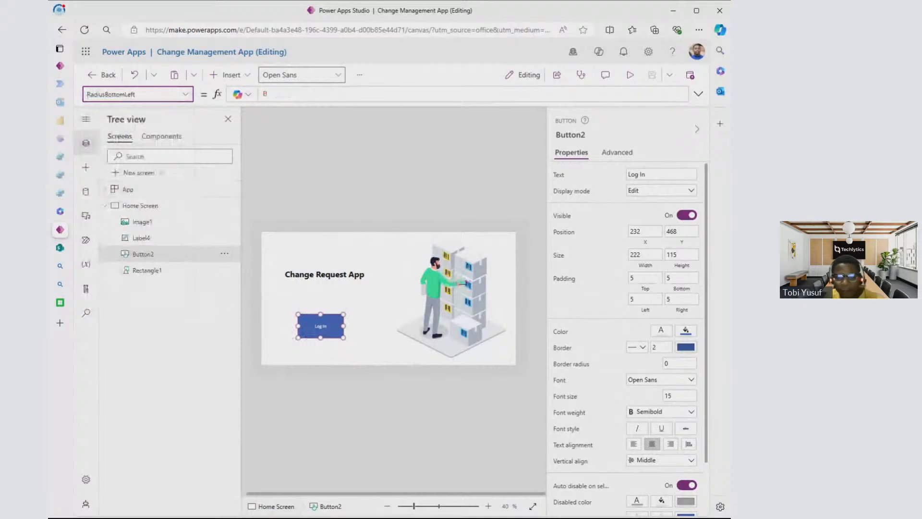
type("20")
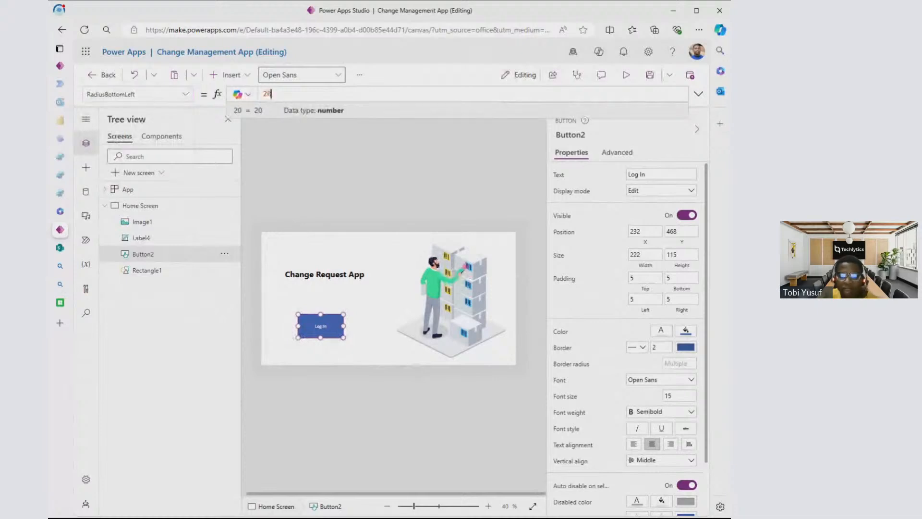
left_click(326, 154)
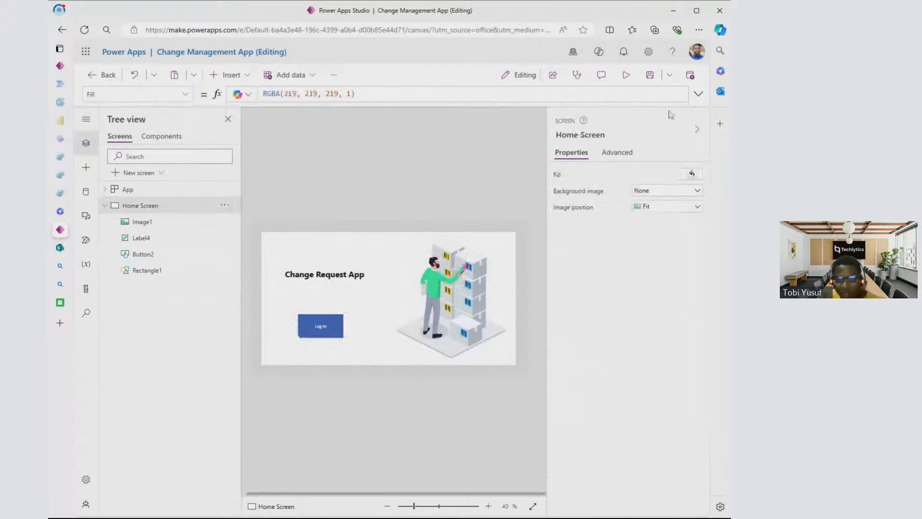
key("F5")
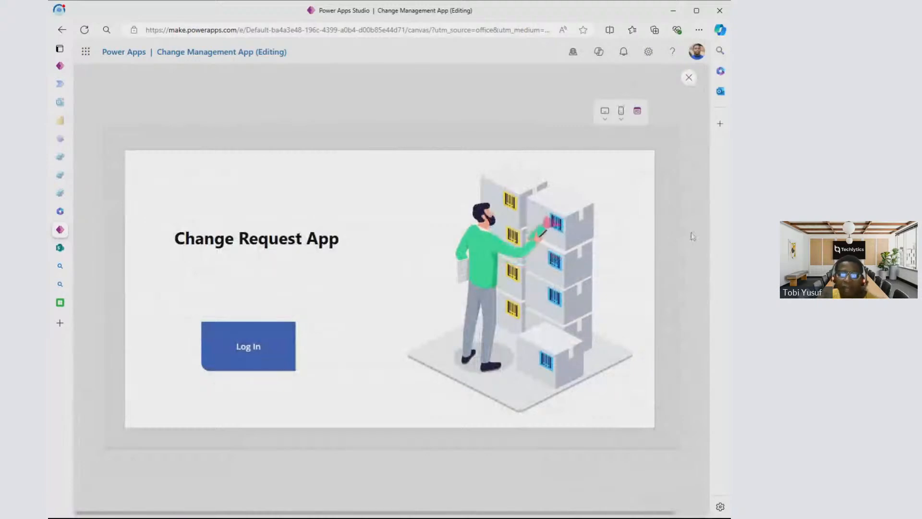
left_click(689, 78)
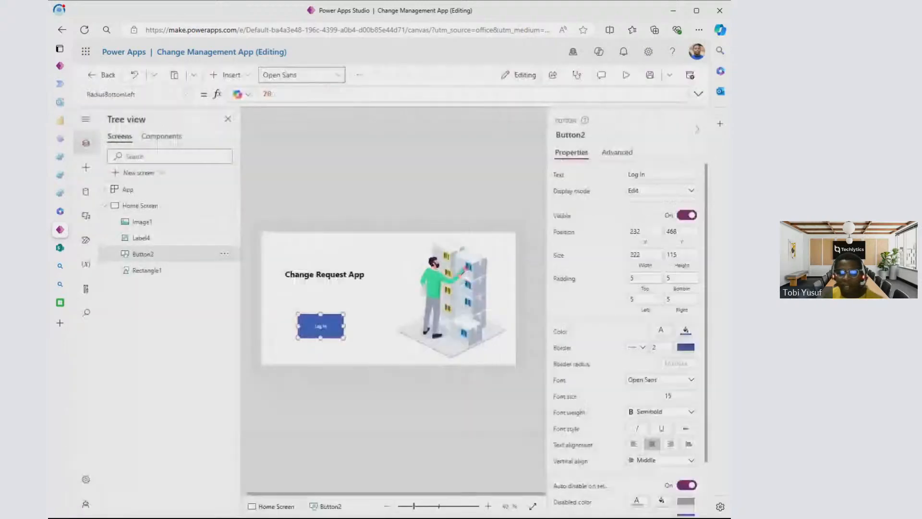
- Set the Log In button's RadiusBottomLeft property back to 0
left_click_drag(273, 94, 235, 110)
type("0")
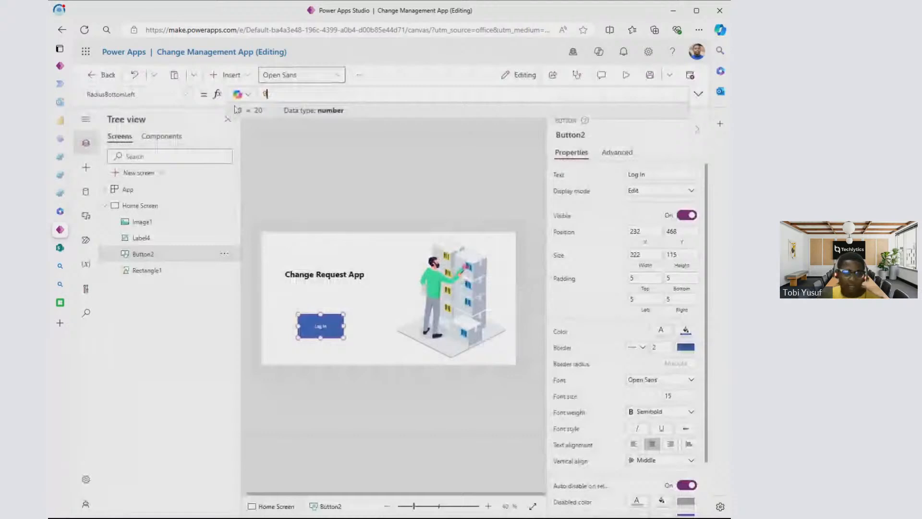
left_click(350, 303)
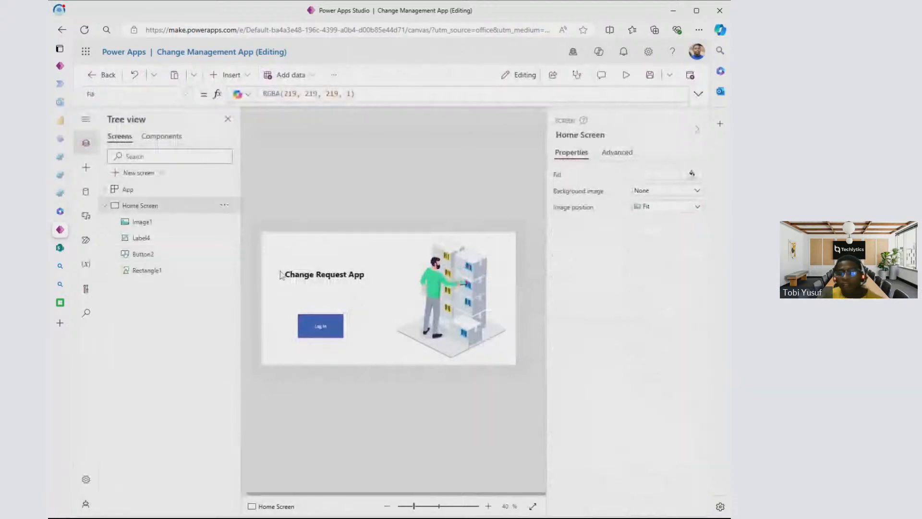
- Collapse the Home Screen's contents and duplicate the screen
left_click(111, 208)
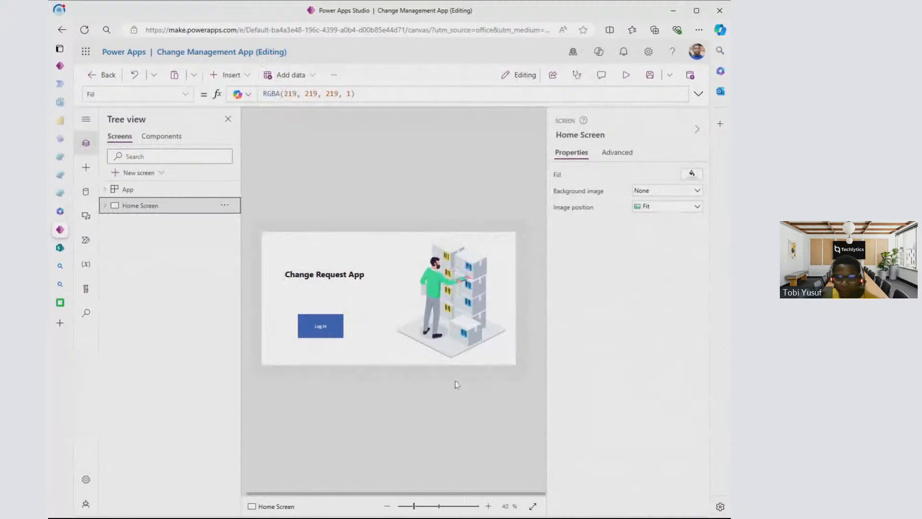
left_click(420, 470)
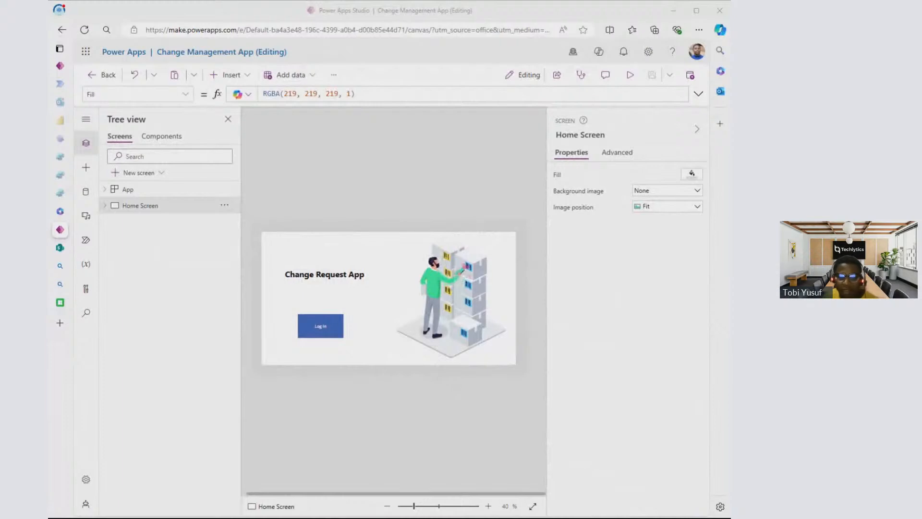
left_click(519, 246)
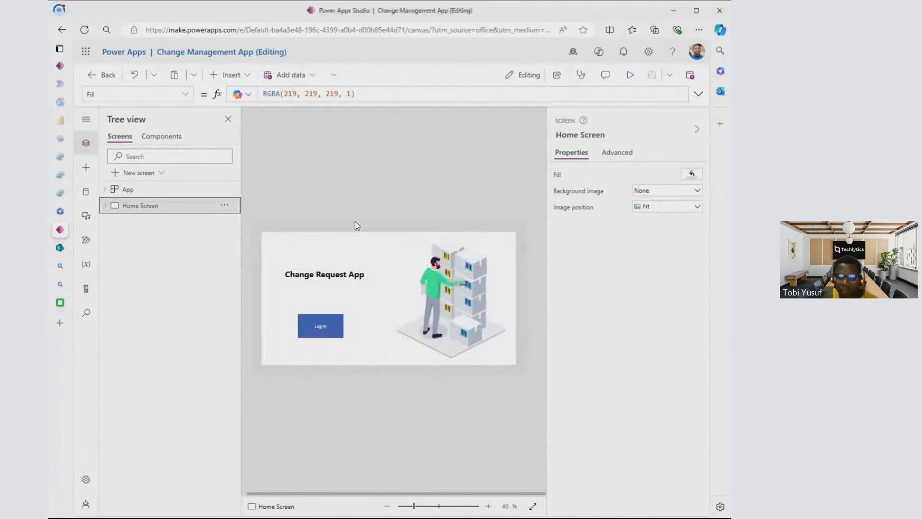
left_click(225, 206)
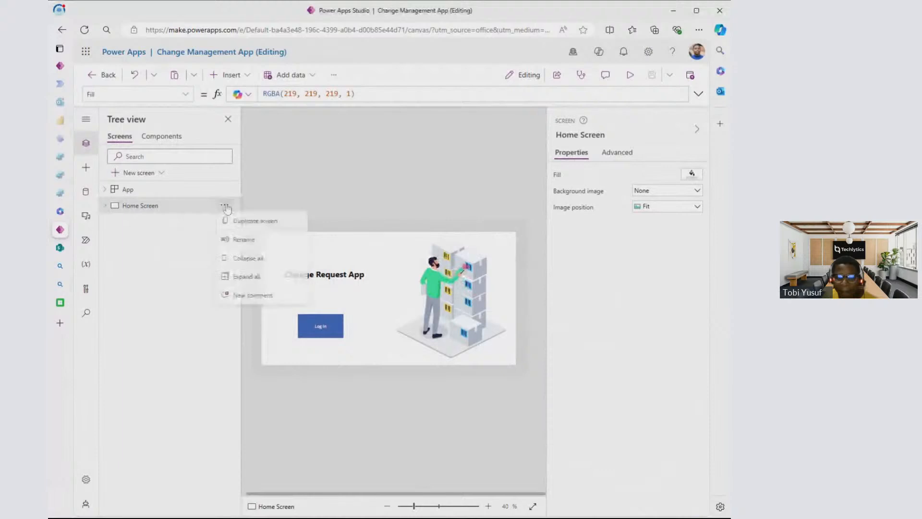
left_click(271, 228)
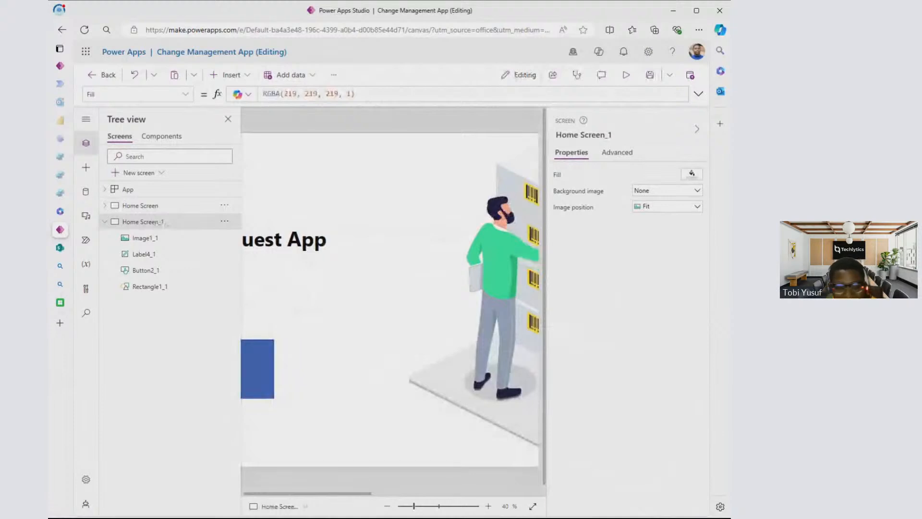
- Preview the duplicated screen in the app and compare it with the original Home Screen
left_click(627, 75)
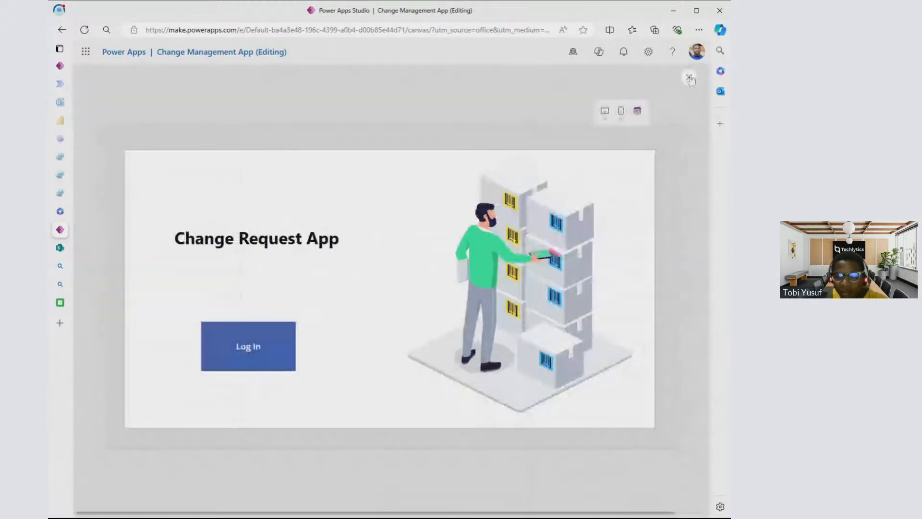
left_click(689, 78)
left_click(628, 77)
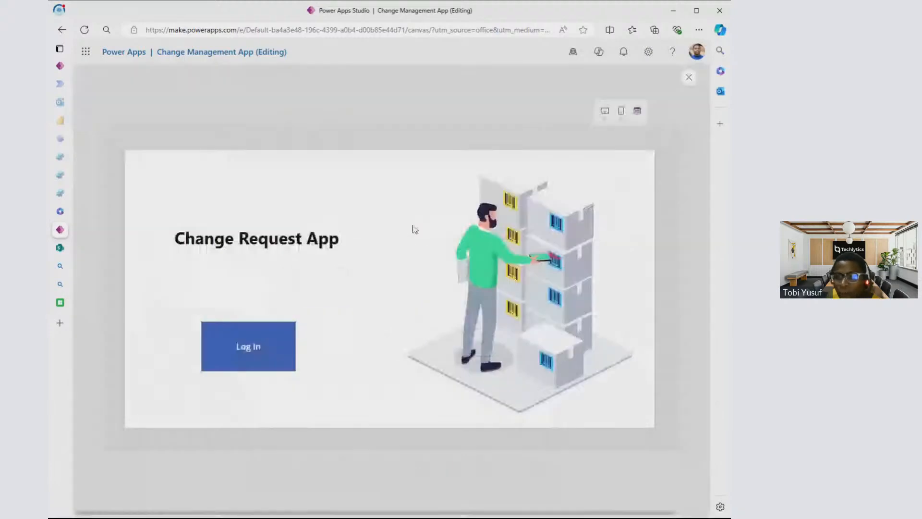
left_click(690, 78)
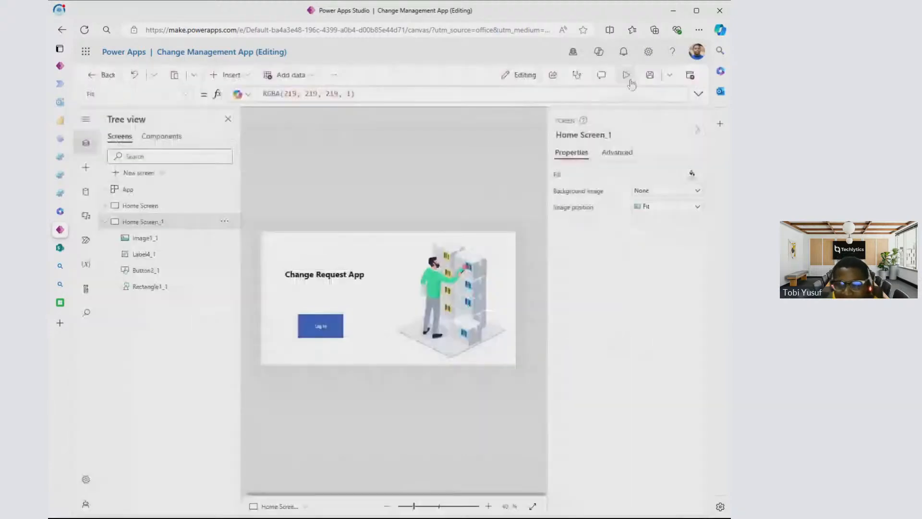
left_click(629, 80)
key("Escape")
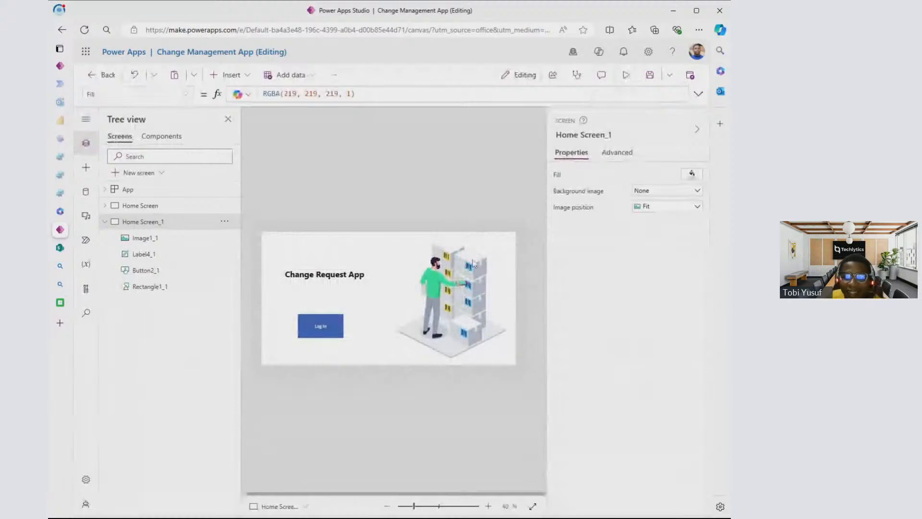
left_click(158, 205)
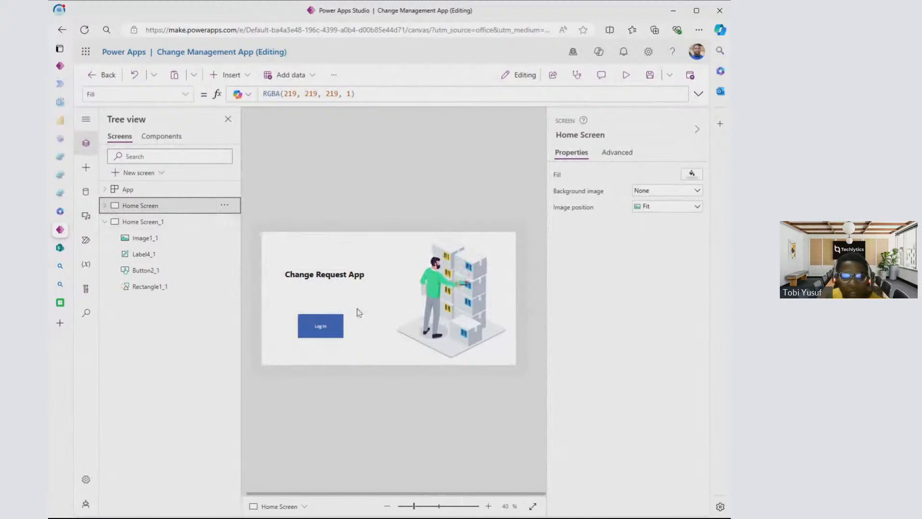
- Rename the duplicated home screen as Request Screen
left_click(168, 223)
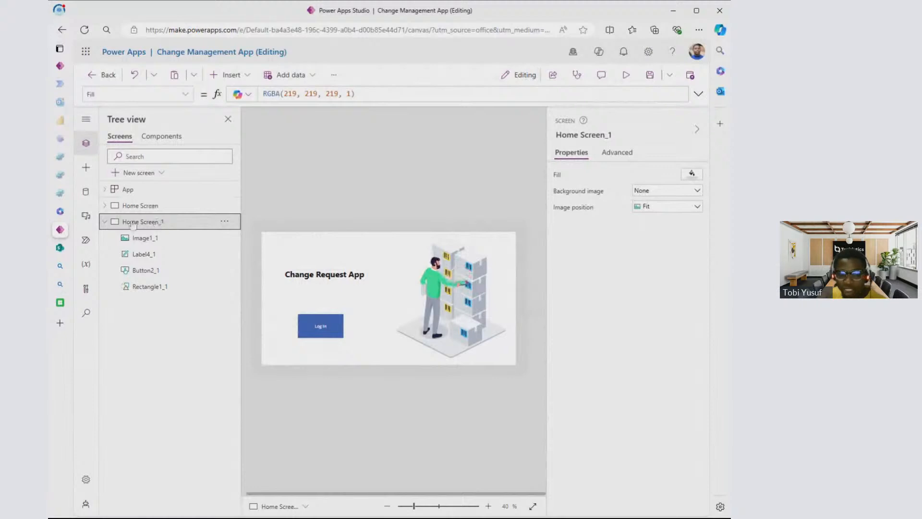
left_click(224, 222)
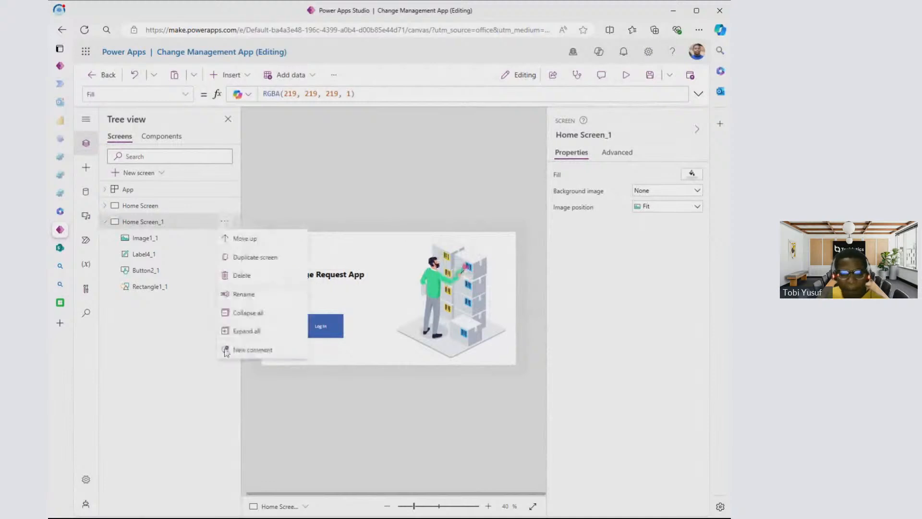
left_click(243, 294)
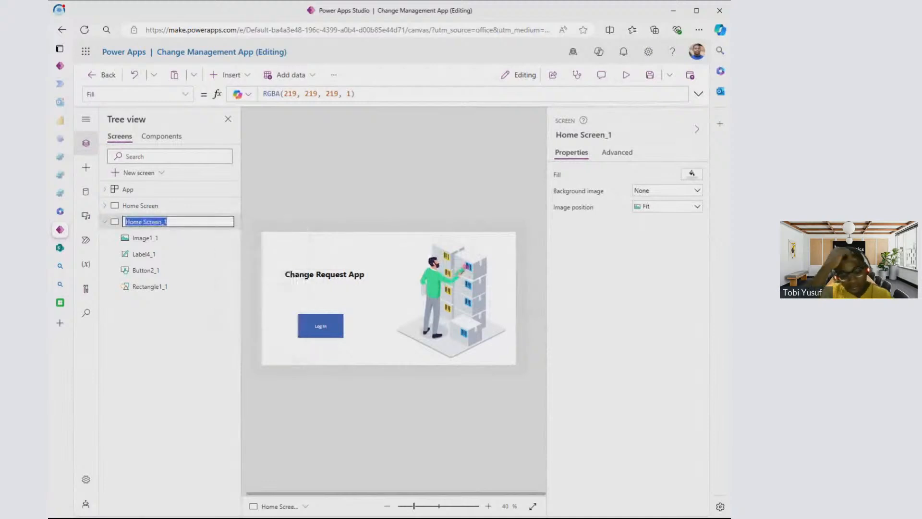
type("H")
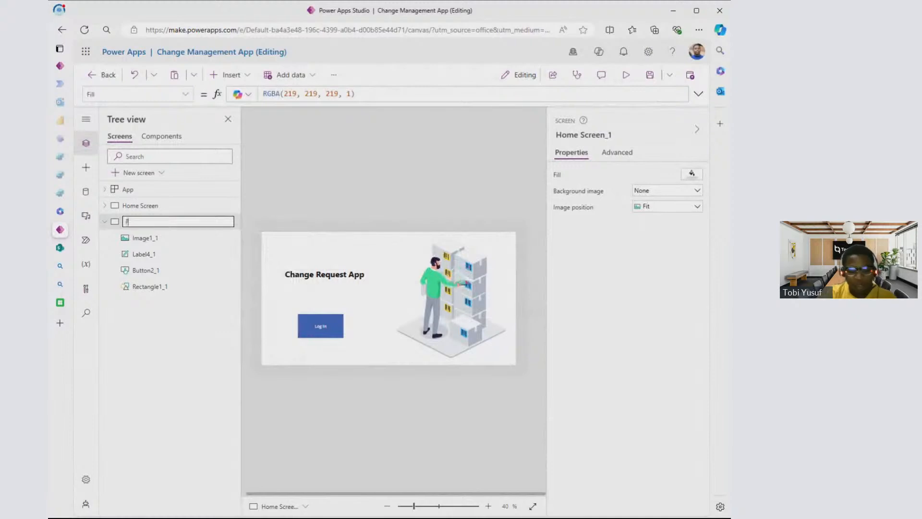
type("orm")
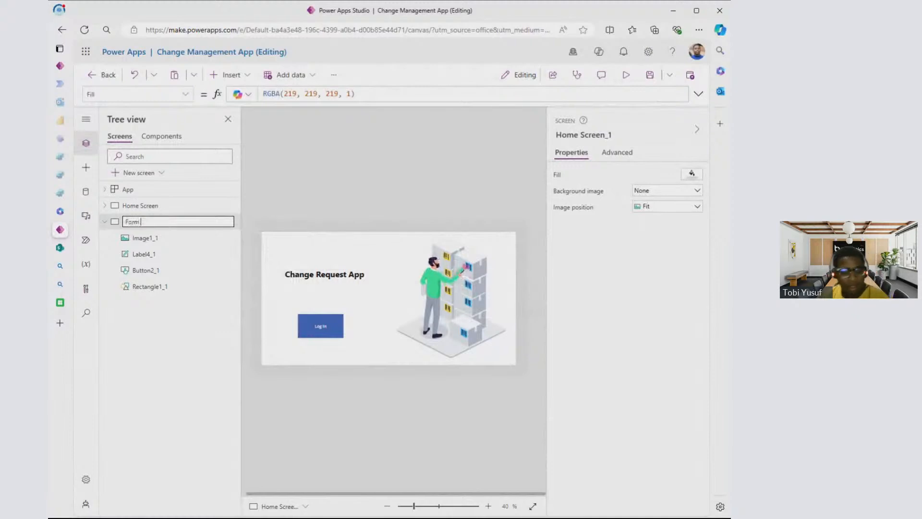
key("BackSpace")
key("BackSpace")
key("BackSpace")
key("BackSpace")
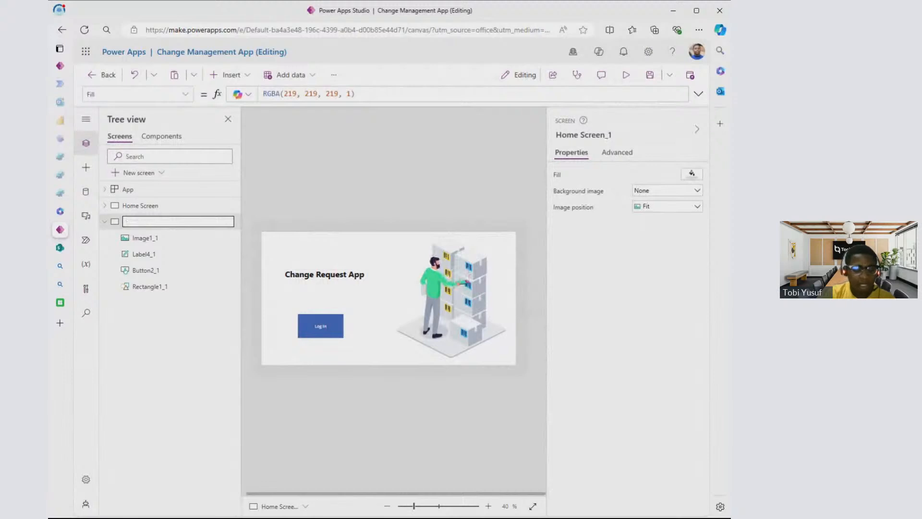
type("Request Screen")
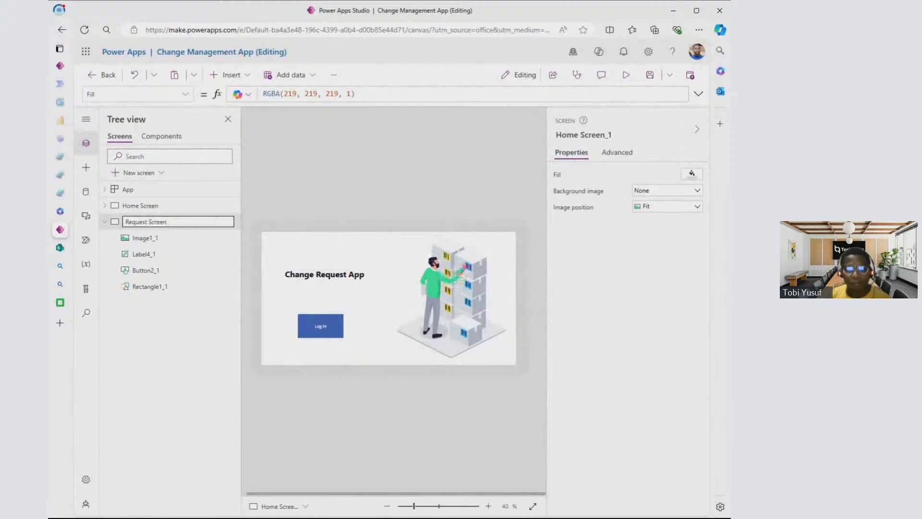
key("Escape")
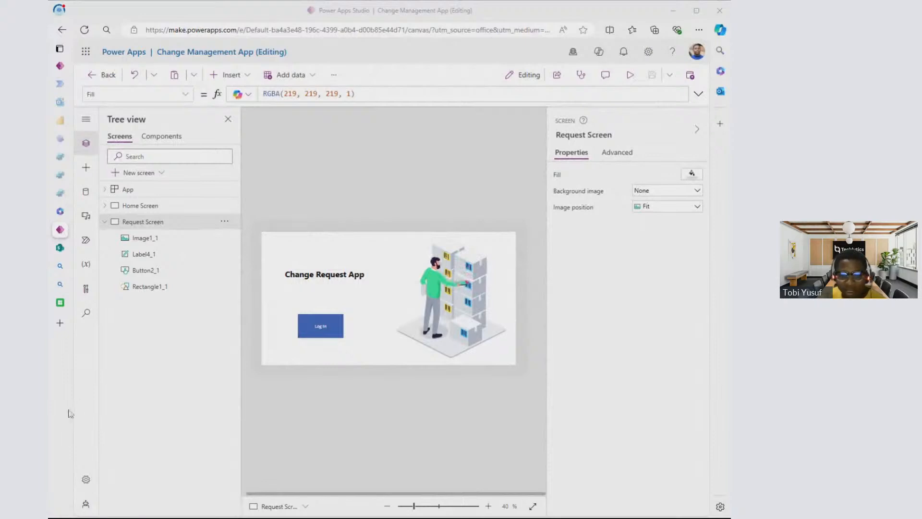
- Delete the Log In button from the Request Screen and undo the deletion
mouse_move(102, 393)
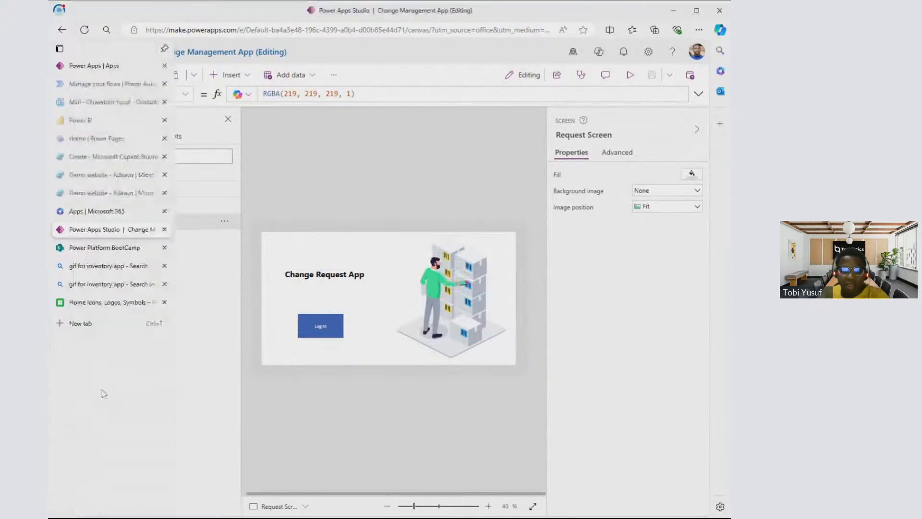
left_click(325, 326)
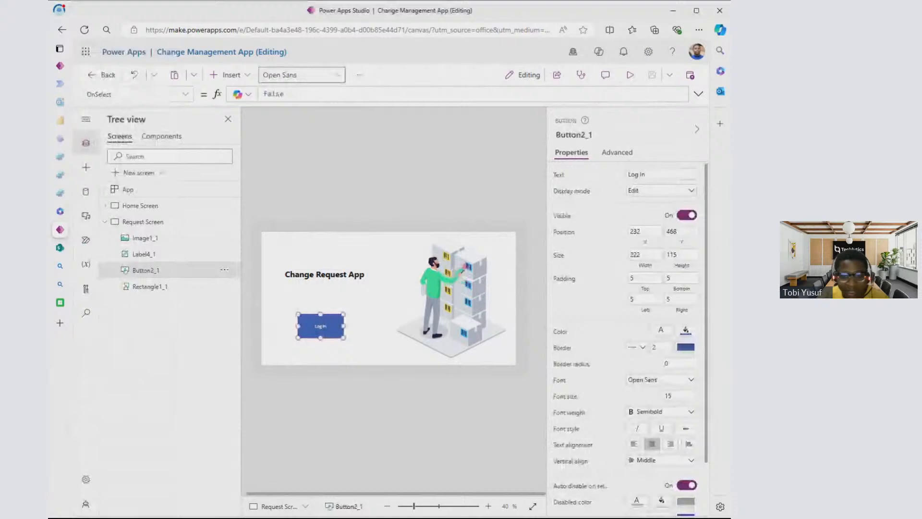
key("Delete")
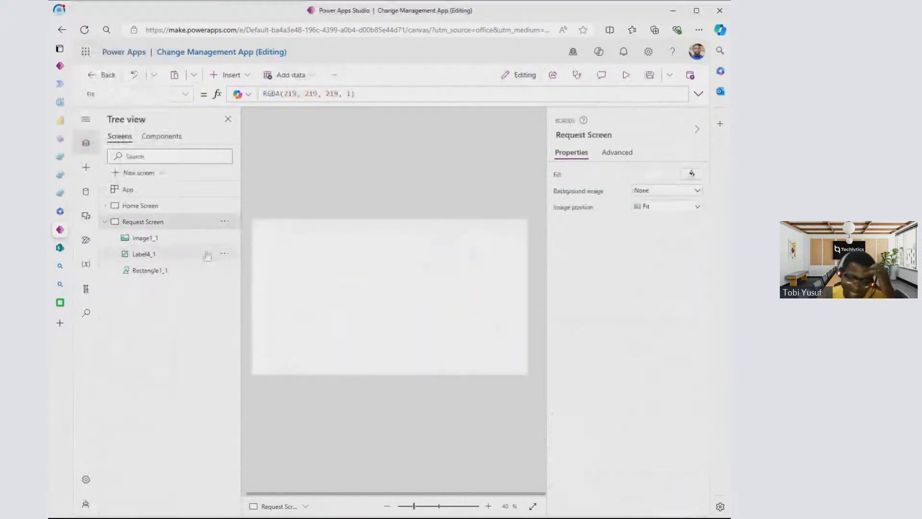
key("ctrl+z")
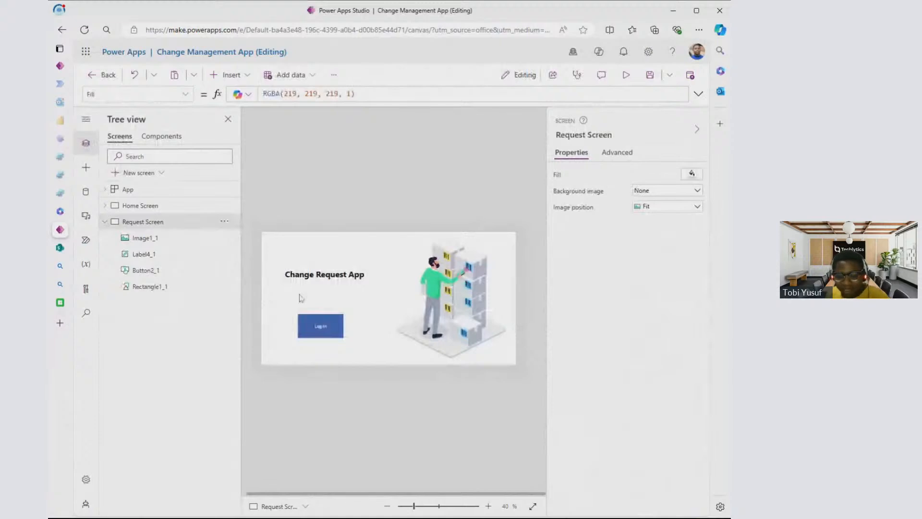
- Delete the Log In button from the Request Screen
left_click(318, 327)
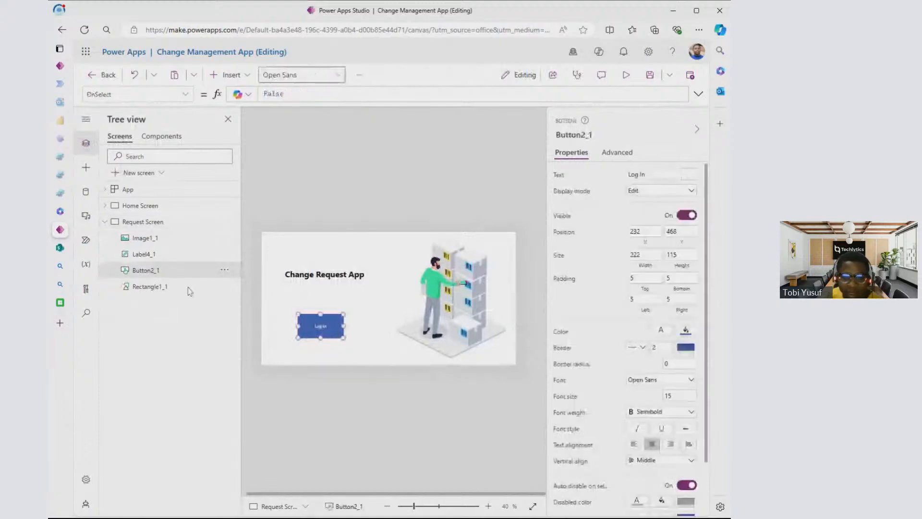
right_click(329, 326)
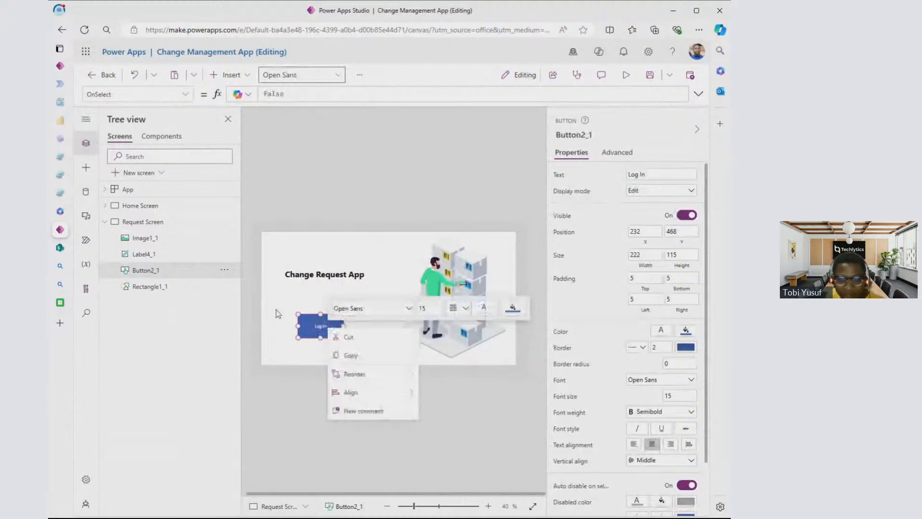
left_click(224, 271)
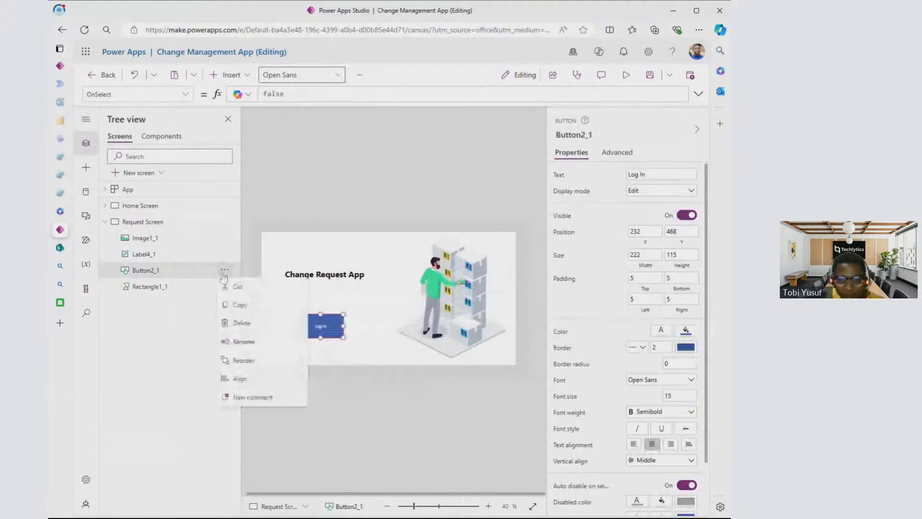
left_click(242, 323)
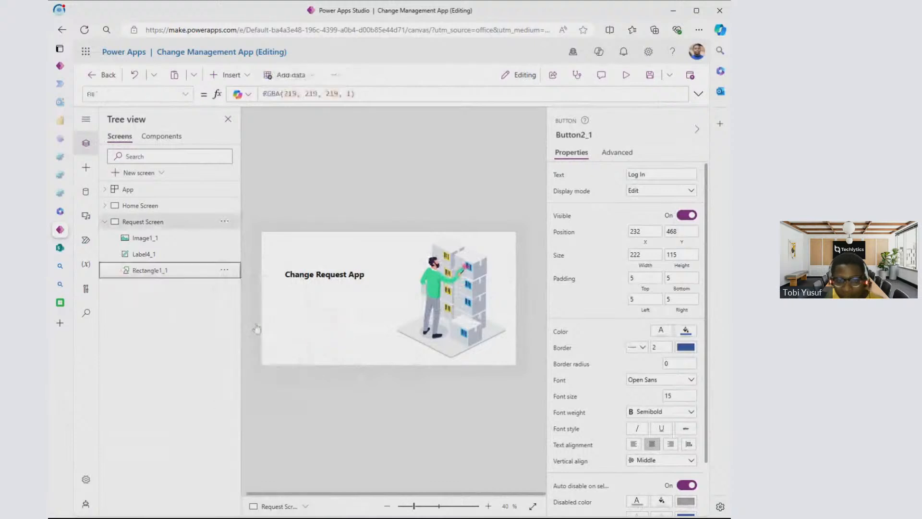
- Delete the Change Request App title label and the warehouse illustration from the Request Screen
left_click(317, 276)
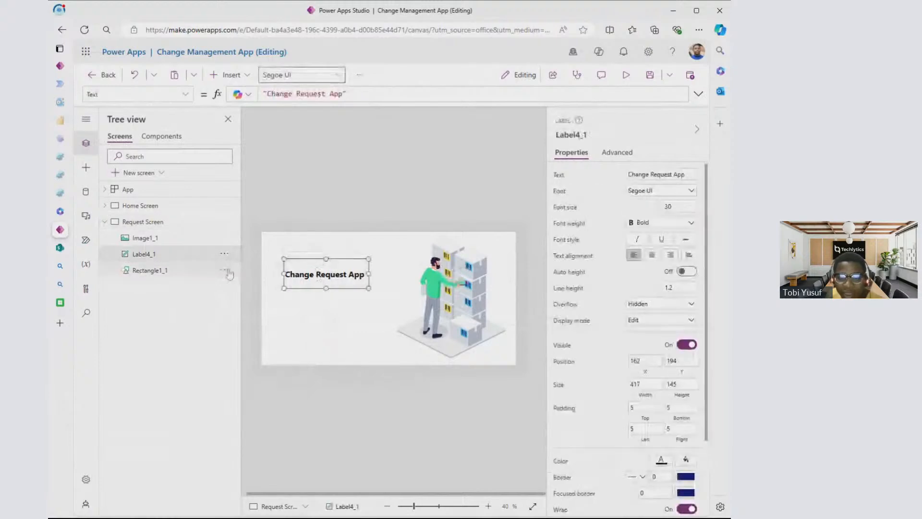
left_click(225, 271)
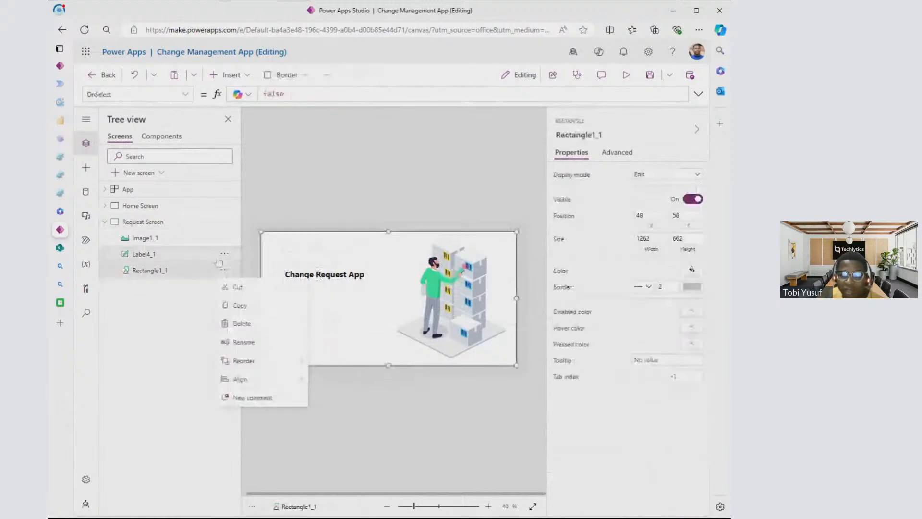
left_click(242, 250)
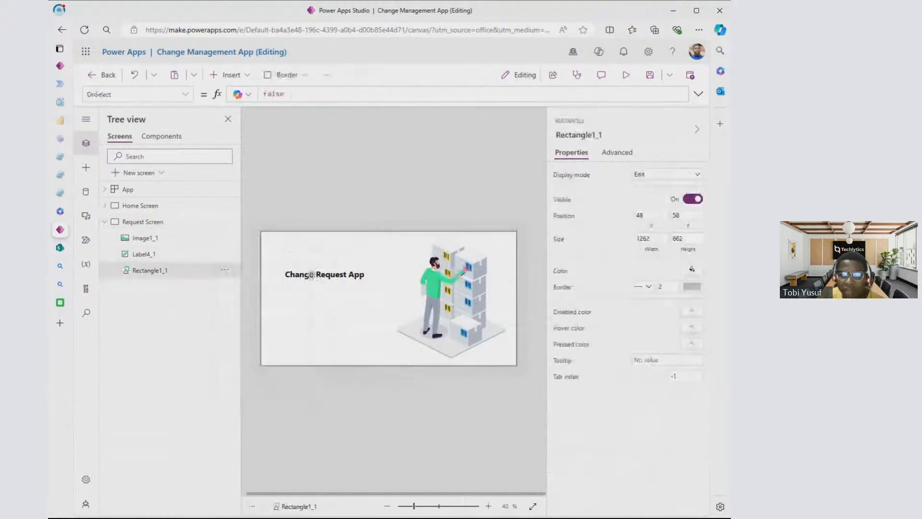
left_click(239, 254)
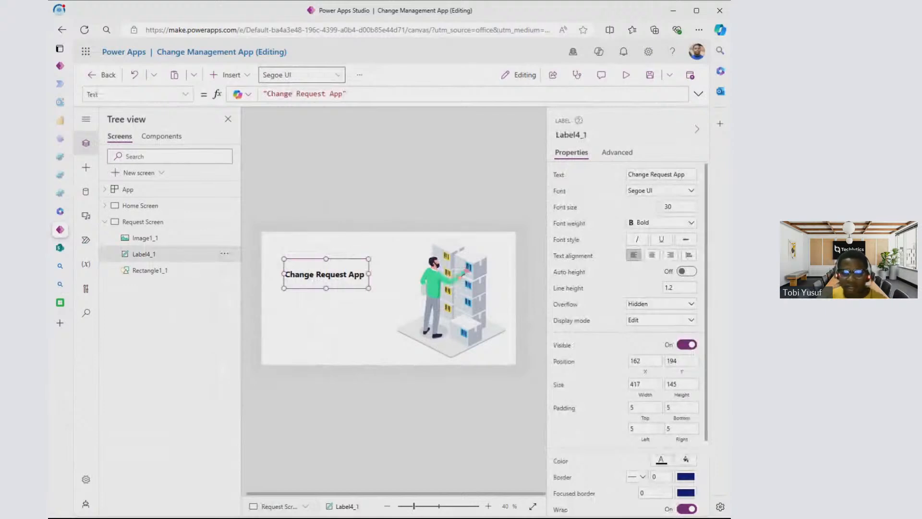
key("Delete")
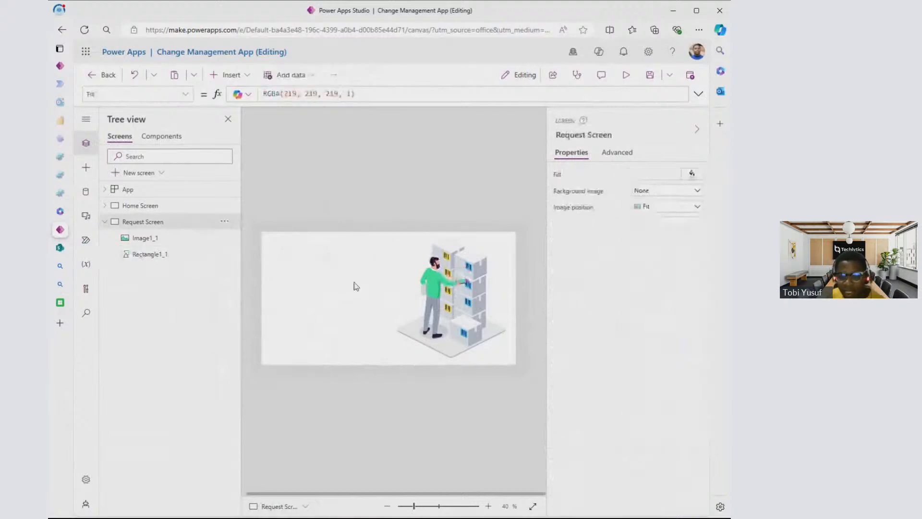
left_click(455, 292)
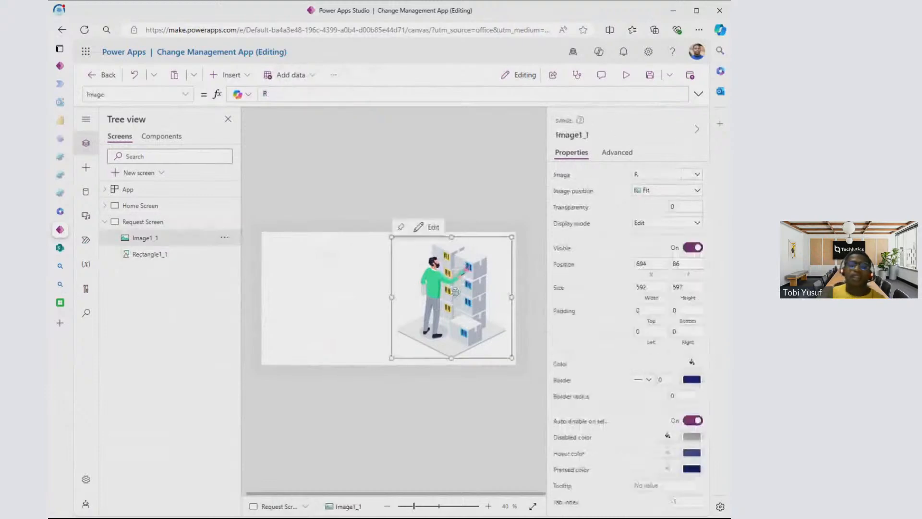
key("Delete")
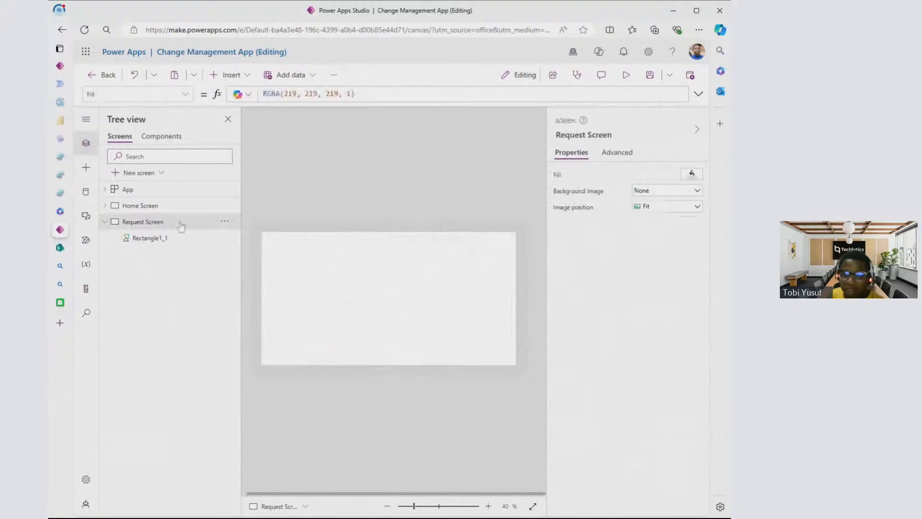
- Insert a rectangle on the Request Screen and fit it as a full-width header bar along the white panel's upper edge, 1262 wide and 67 high
left_click(164, 238)
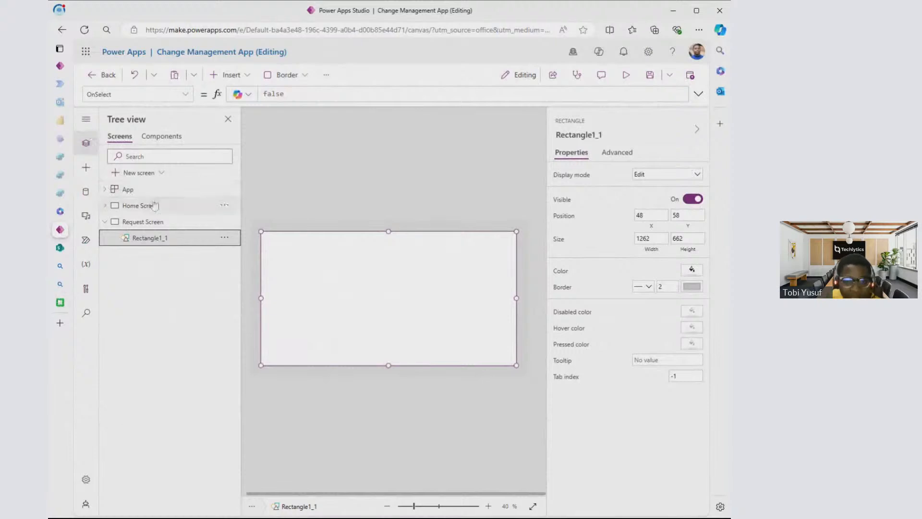
left_click(155, 205)
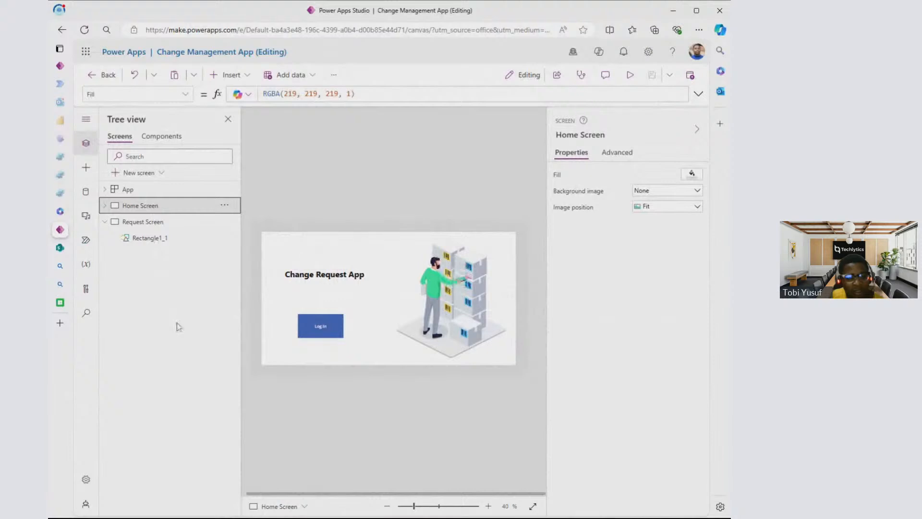
left_click(167, 226)
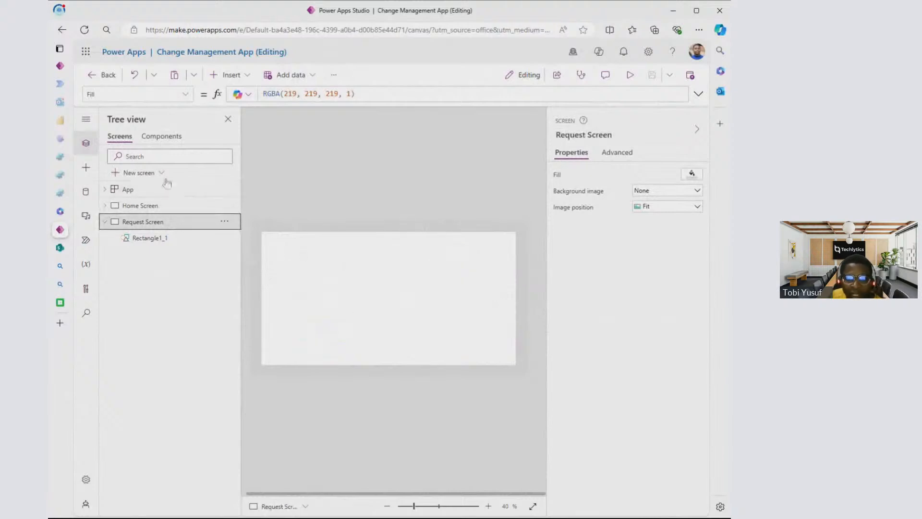
left_click(87, 169)
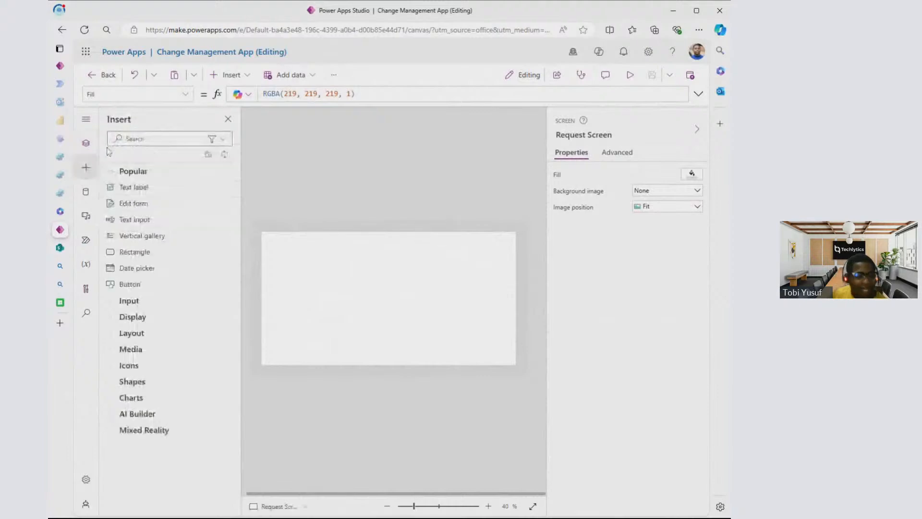
left_click(87, 144)
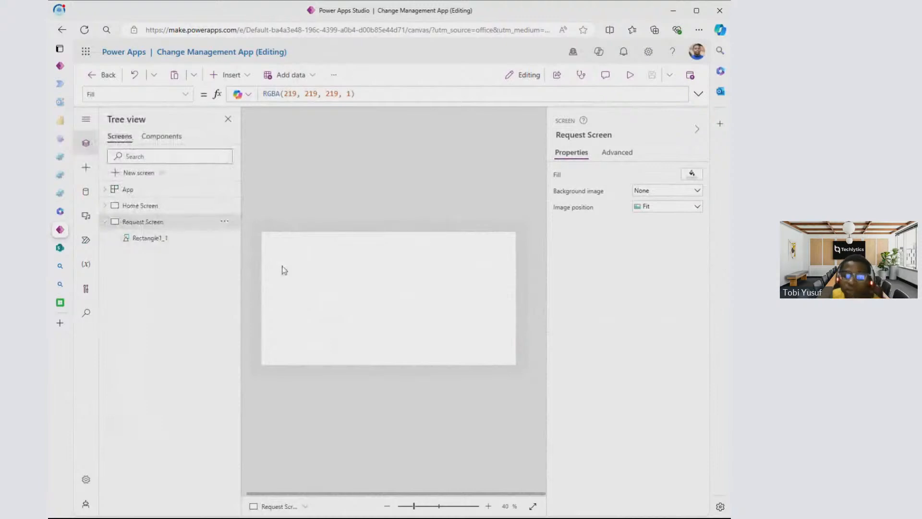
left_click(86, 167)
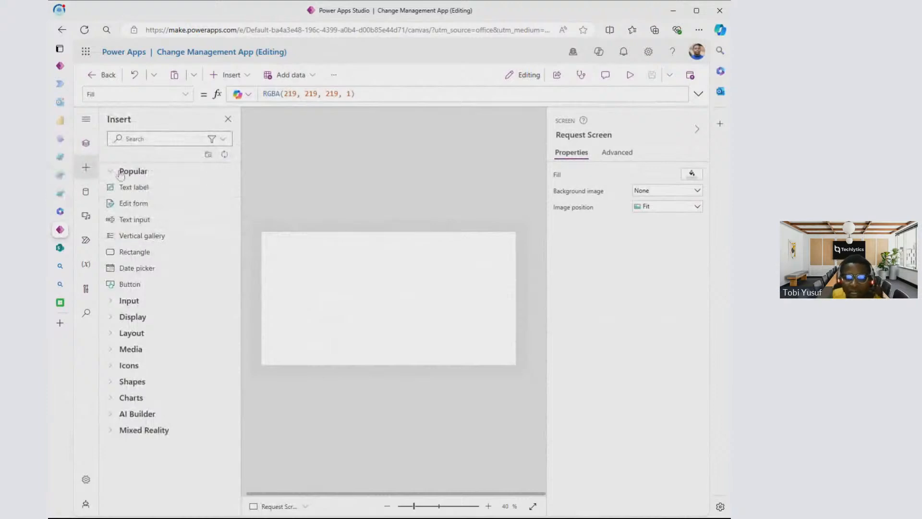
left_click(147, 258)
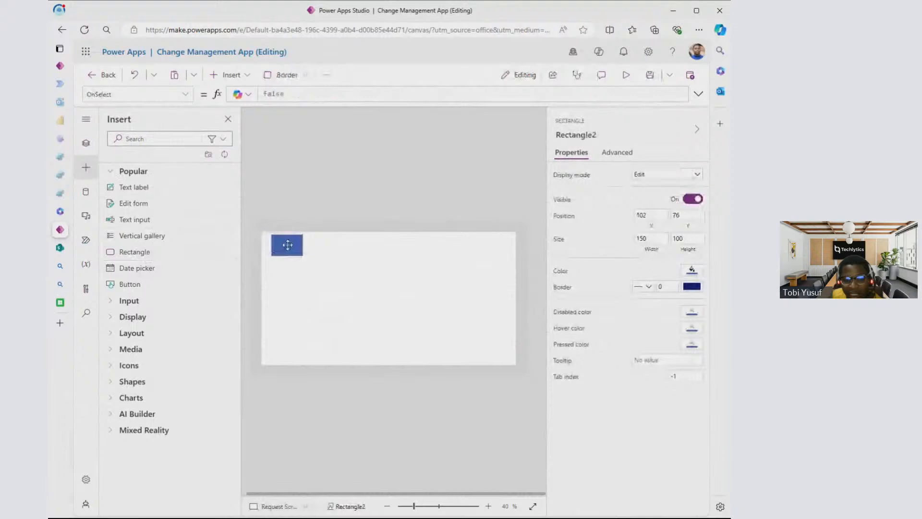
left_click_drag(289, 245, 517, 245)
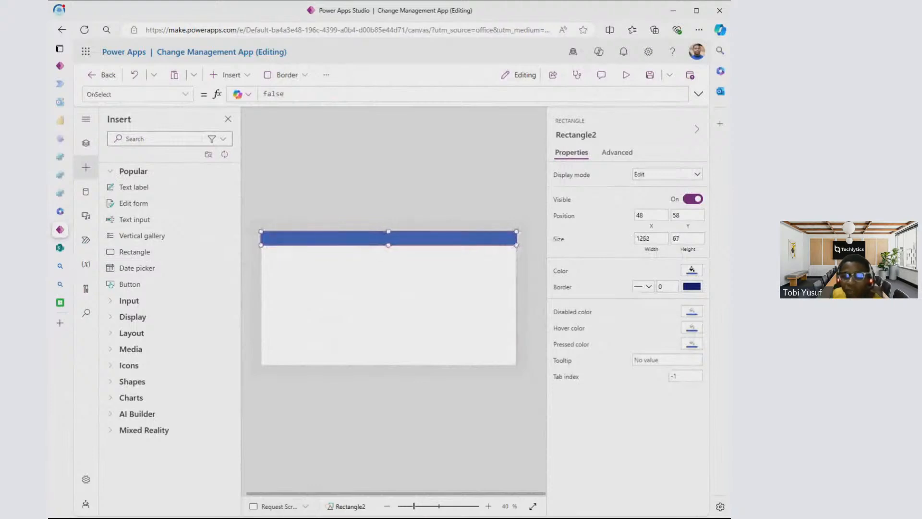
- Duplicate the Home Screen and delete the duplicate, returning to the whole Request Screen
left_click(85, 144)
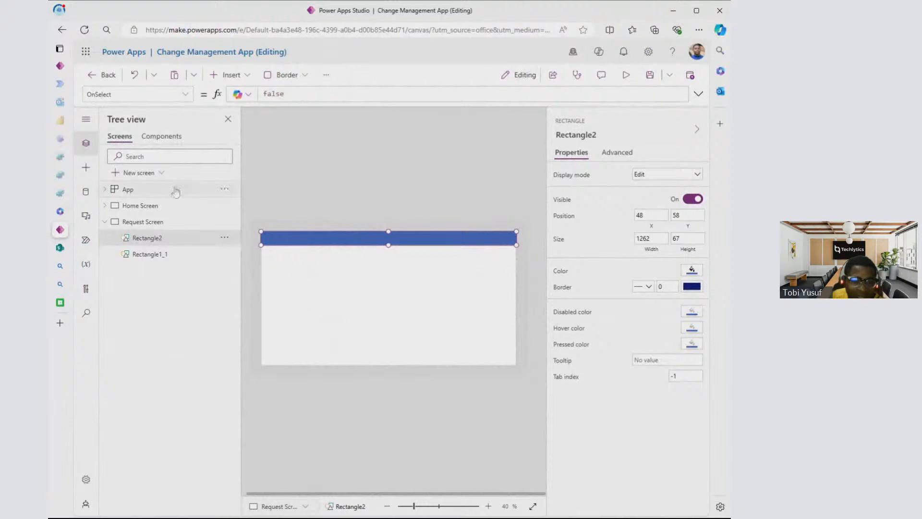
left_click(227, 210)
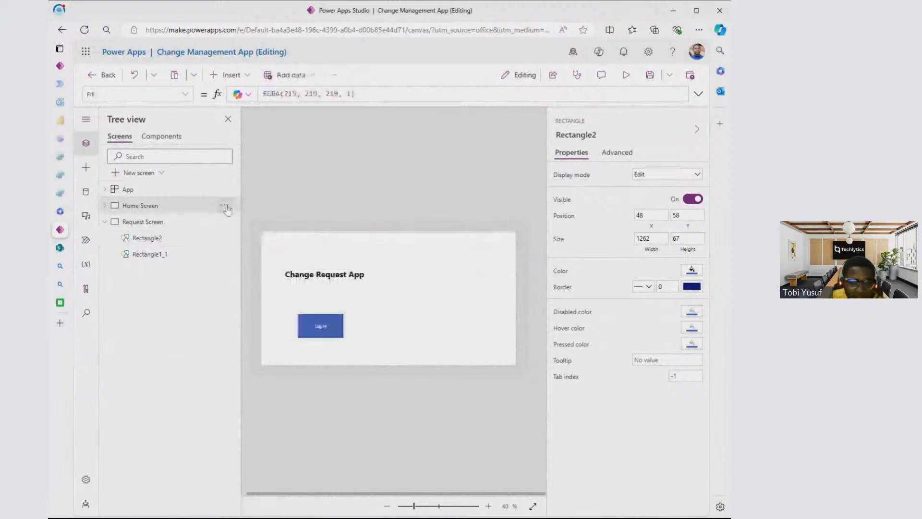
left_click(225, 207)
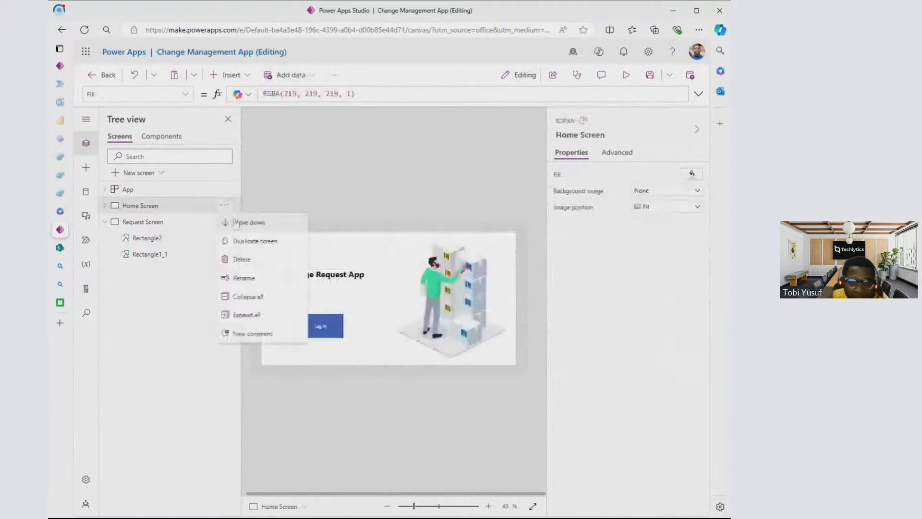
left_click(242, 245)
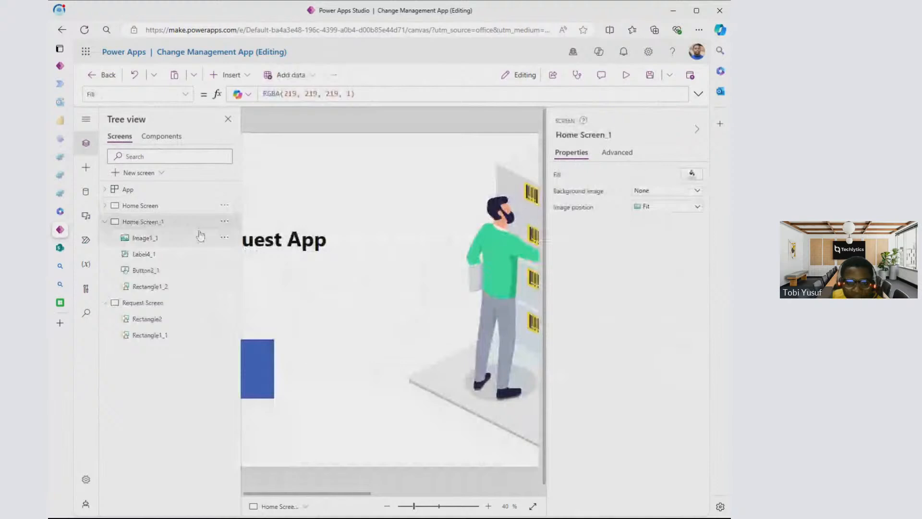
left_click(225, 221)
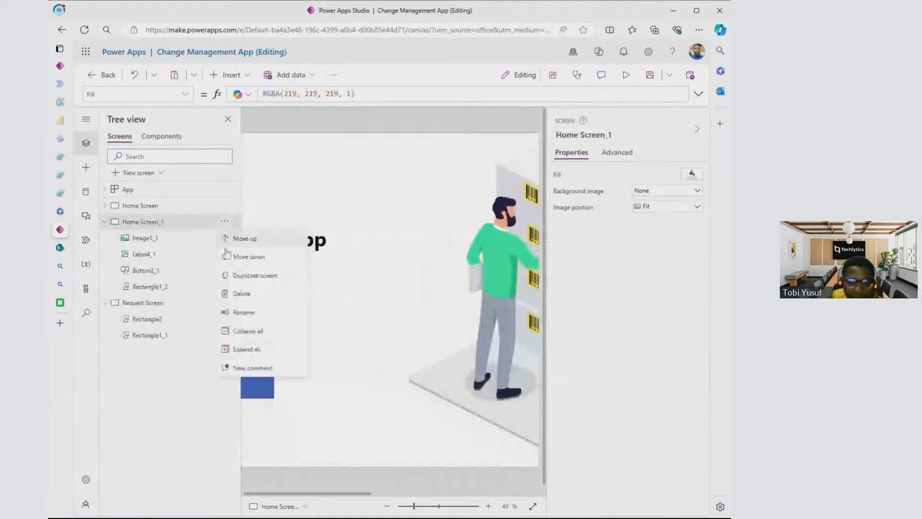
left_click(247, 298)
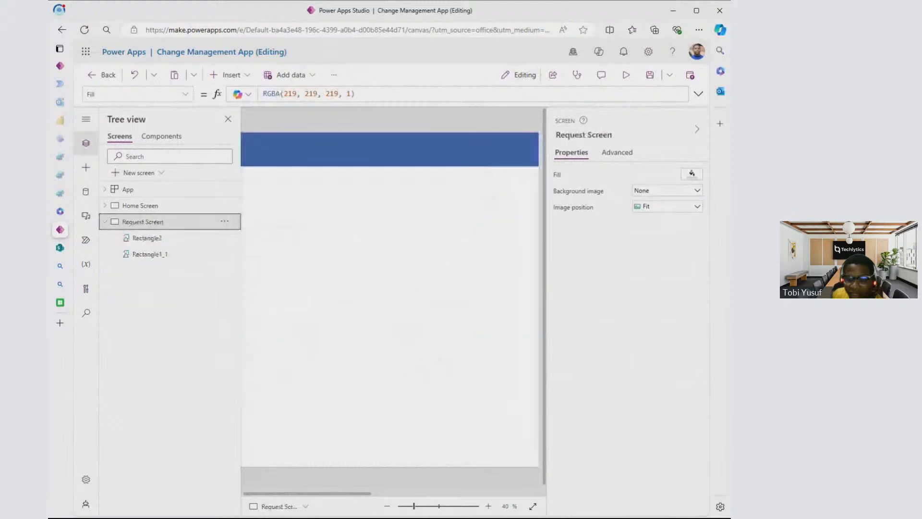
left_click(388, 507)
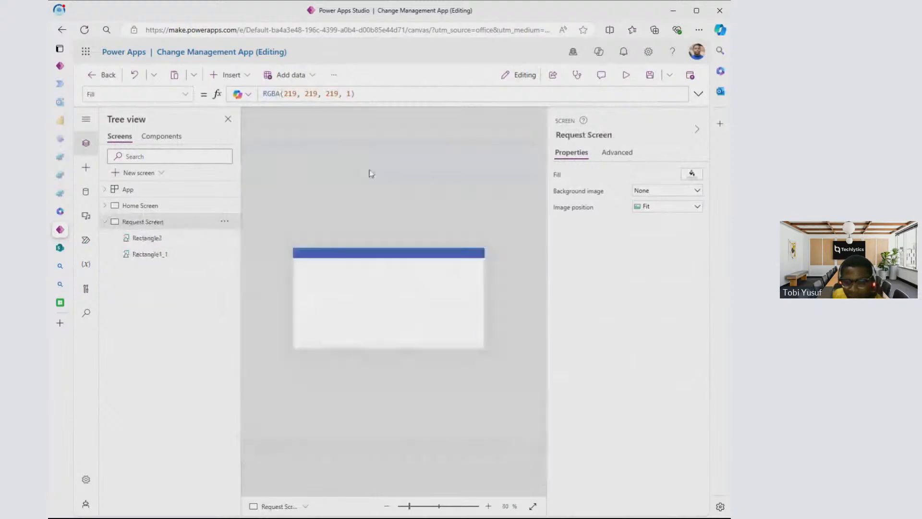
double_click(486, 507)
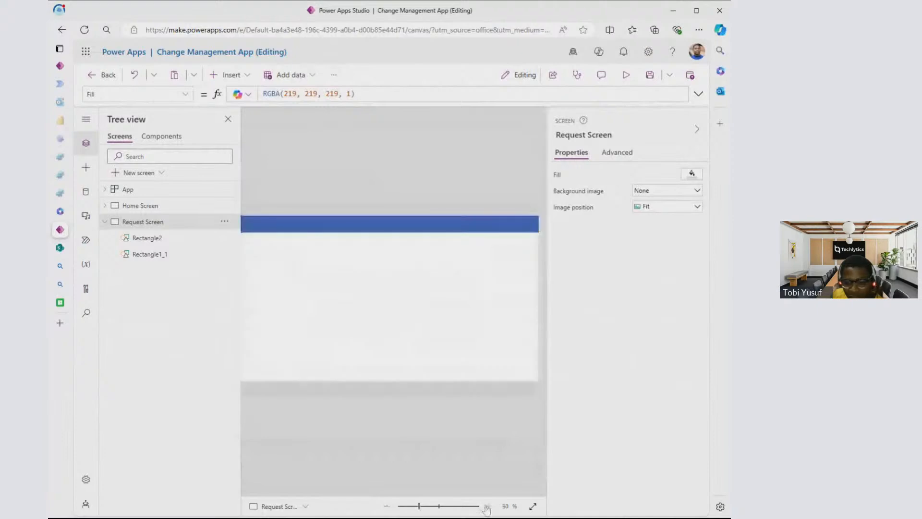
left_click(388, 507)
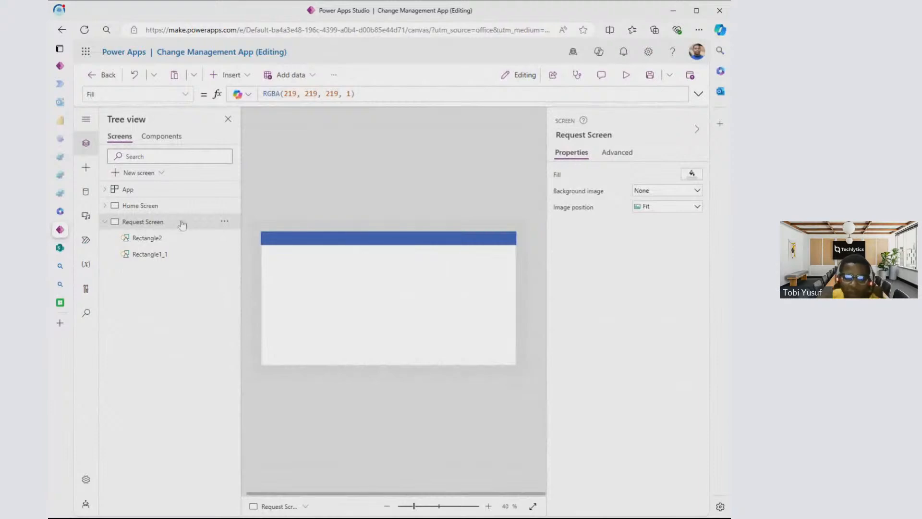
- Insert a text label, place it on the Request Screen's blue header bar at about X 277, Y 71, and delete it
left_click(91, 167)
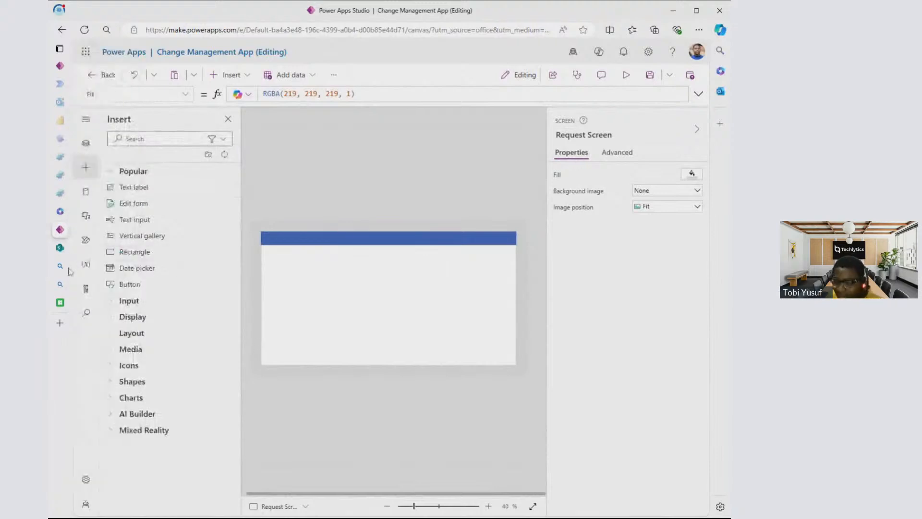
left_click(86, 143)
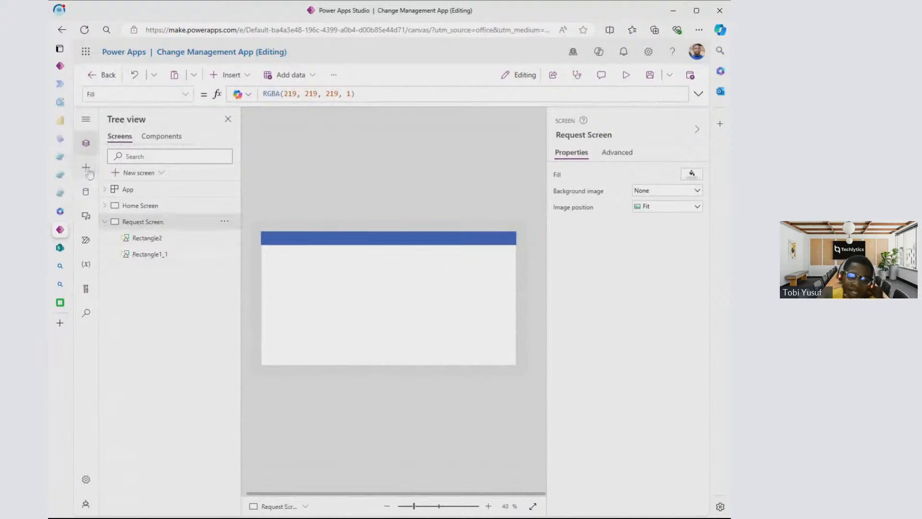
left_click(87, 170)
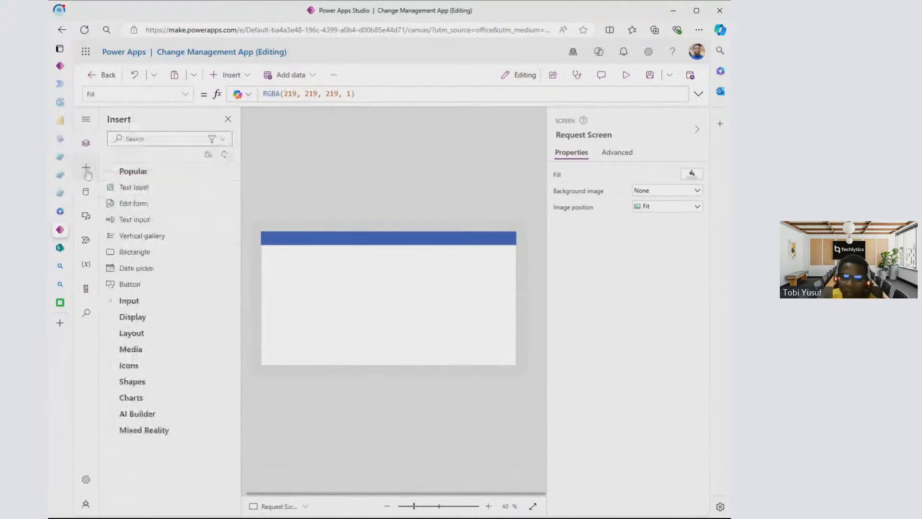
left_click(158, 188)
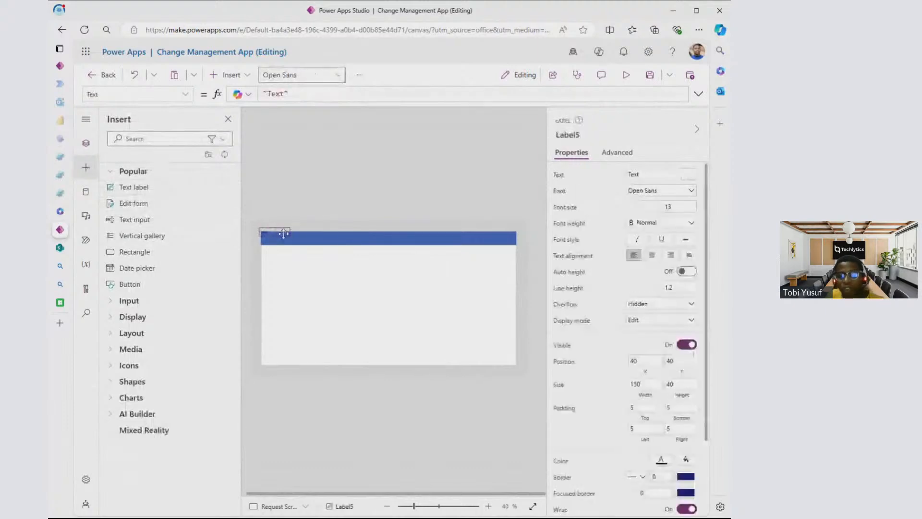
left_click_drag(283, 234, 331, 239)
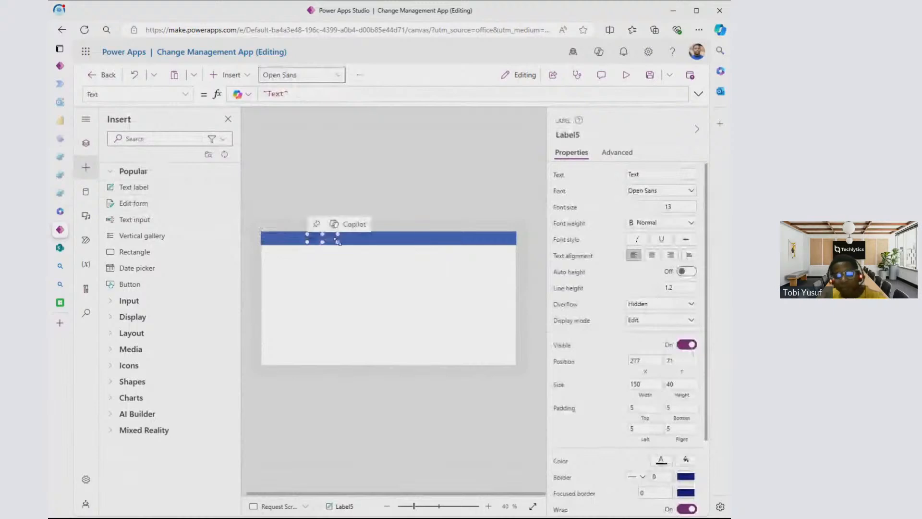
key("Delete")
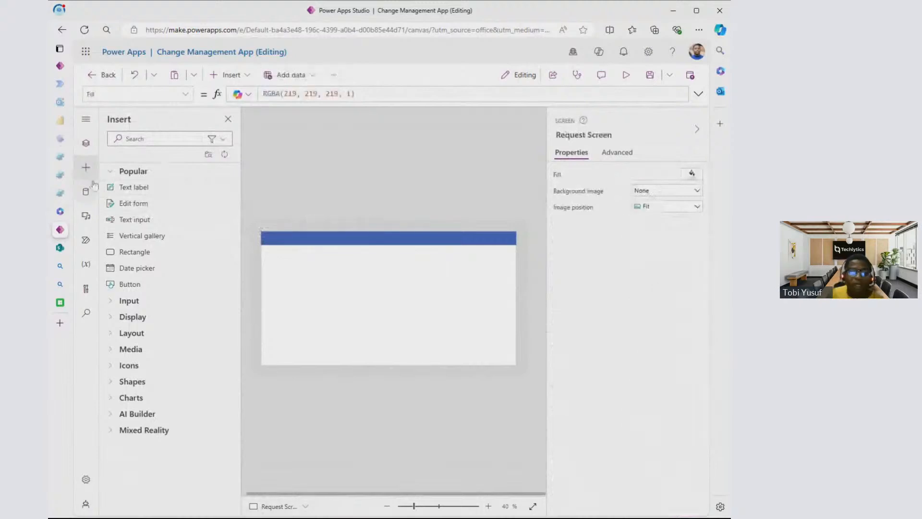
left_click(89, 150)
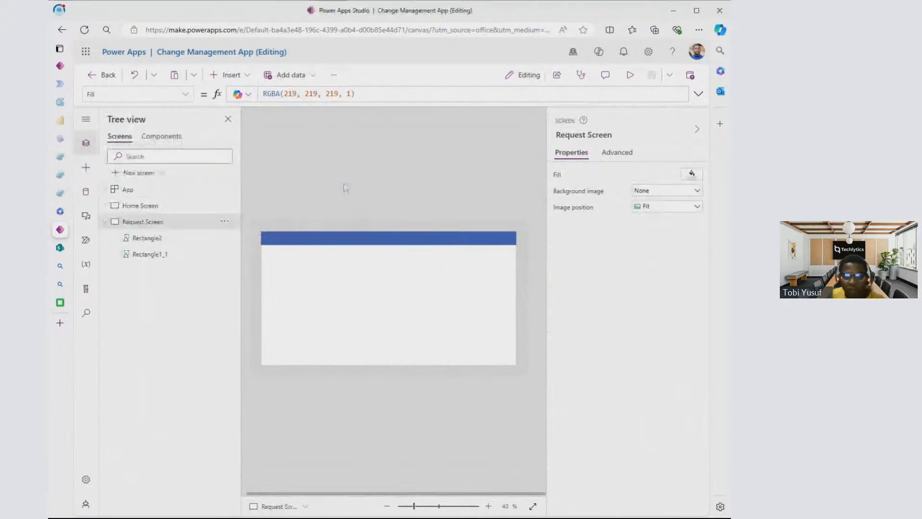
- Copy the Change Request App title label from the Home Screen and paste it onto the Request Screen
left_click(139, 205)
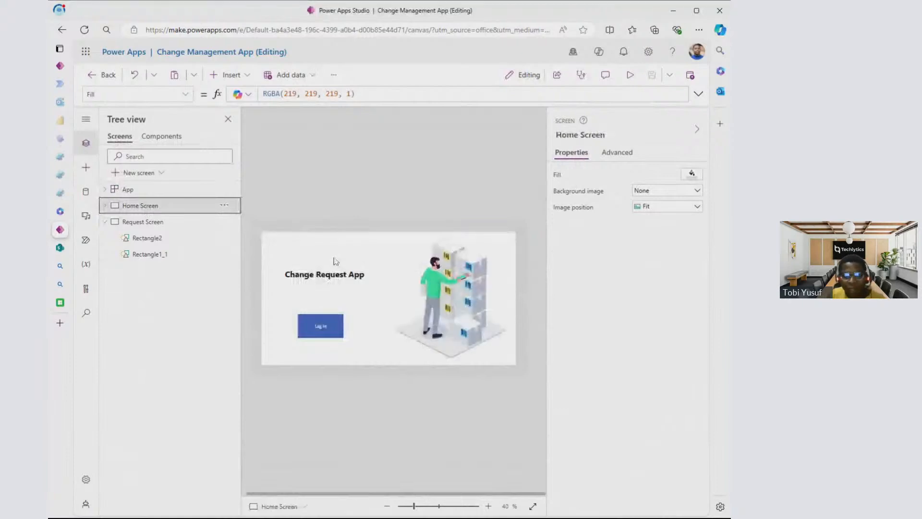
left_click(327, 276)
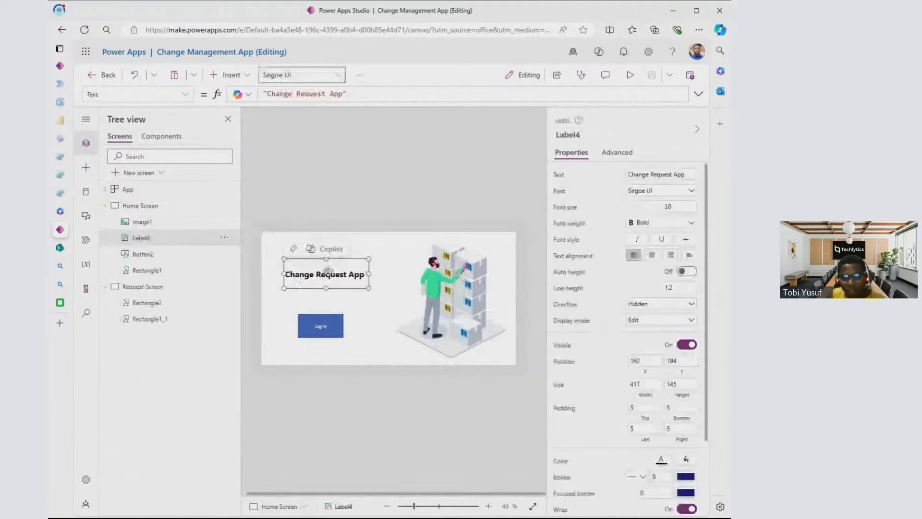
left_click(223, 240)
left_click(238, 274)
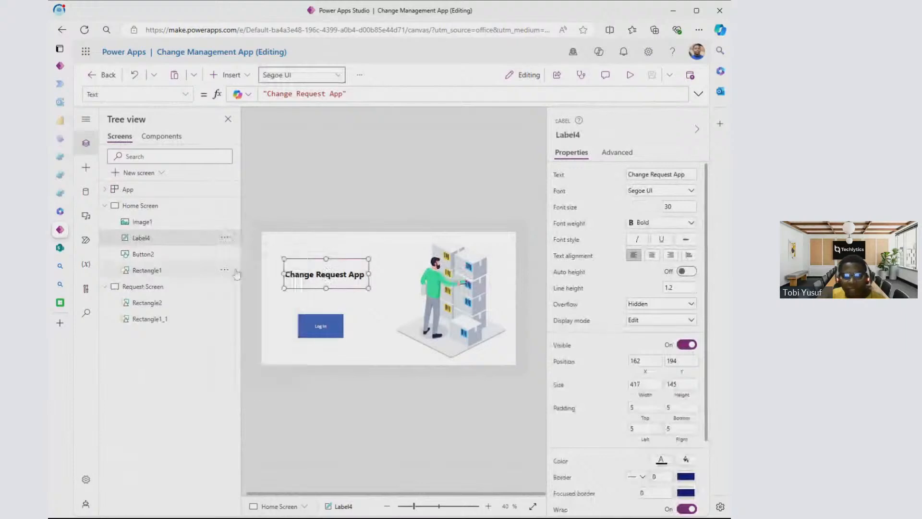
left_click(227, 238)
left_click(245, 279)
left_click(105, 206)
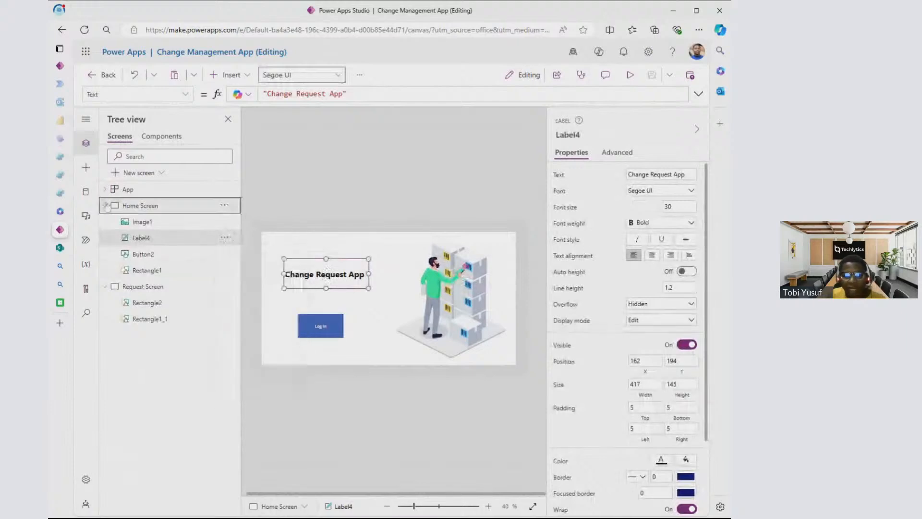
left_click(150, 223)
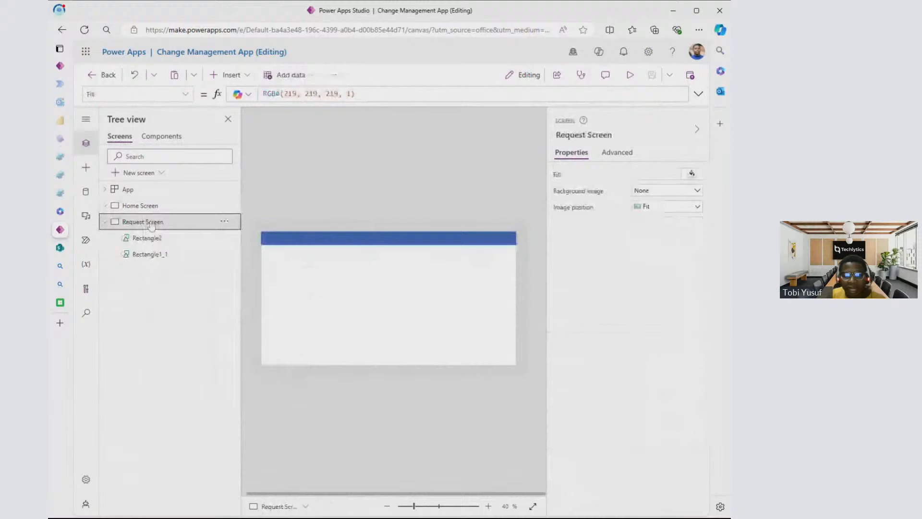
left_click(224, 223)
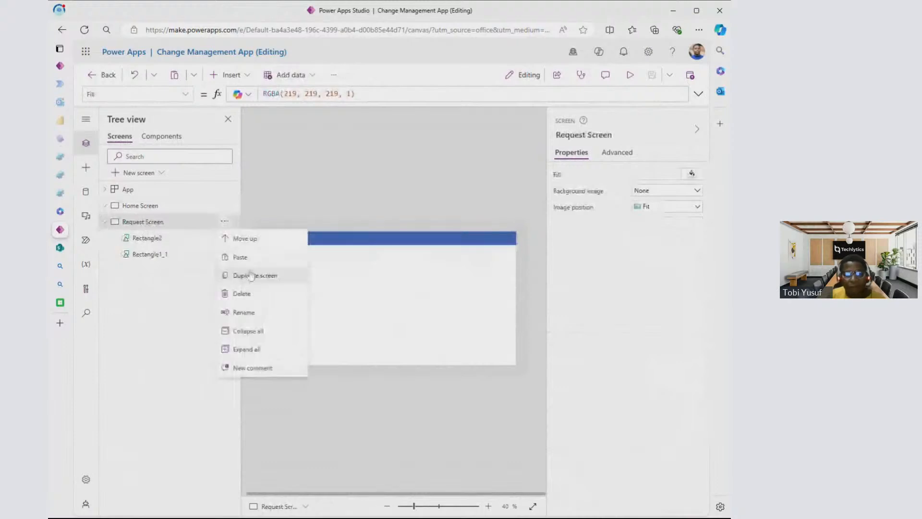
left_click(251, 275)
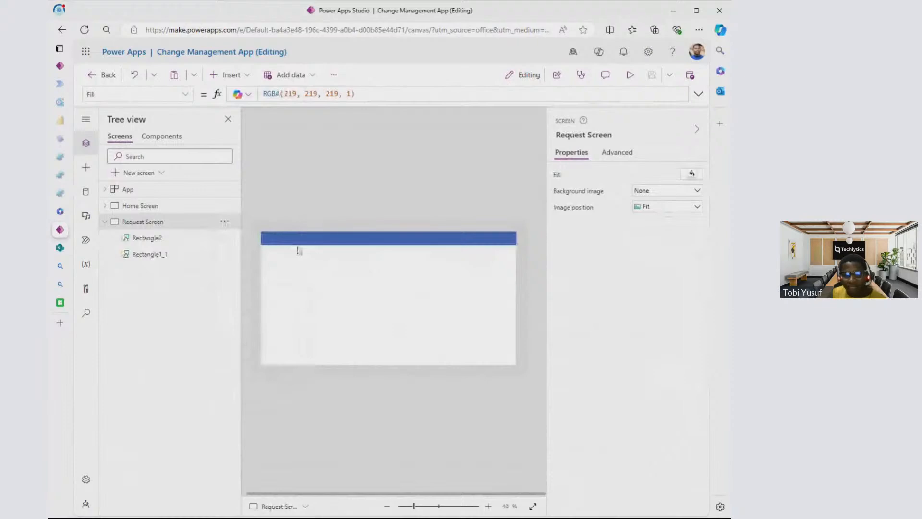
key("ctrl+v")
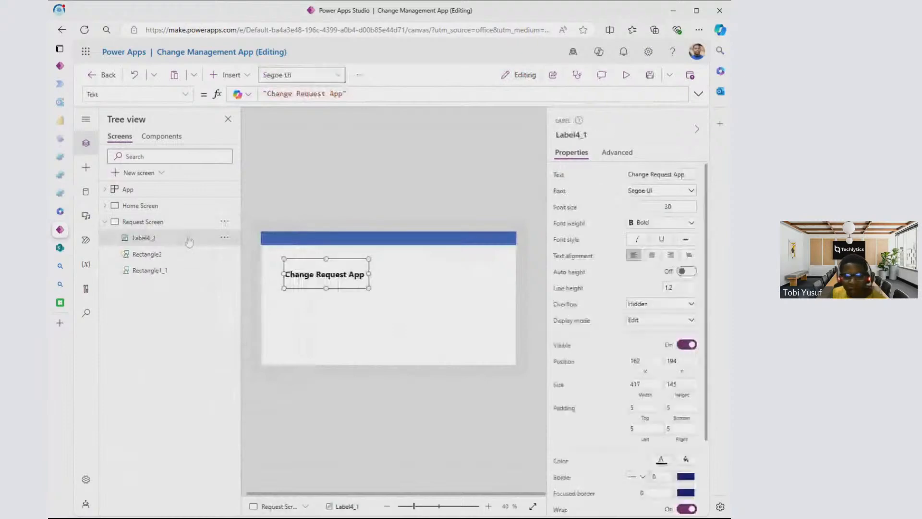
- Paste a second copy of the Home Screen's title label onto the Request Screen and delete that extra copy
left_click(104, 206)
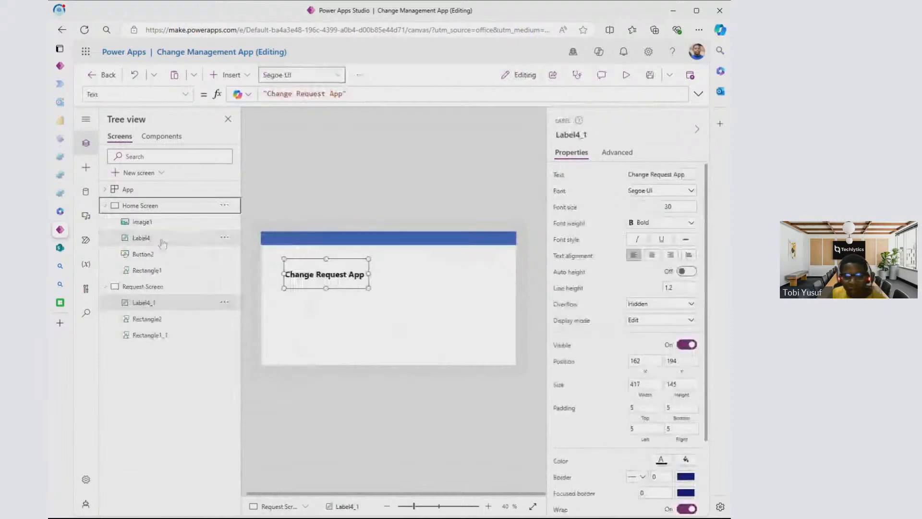
left_click(315, 316)
left_click(141, 206)
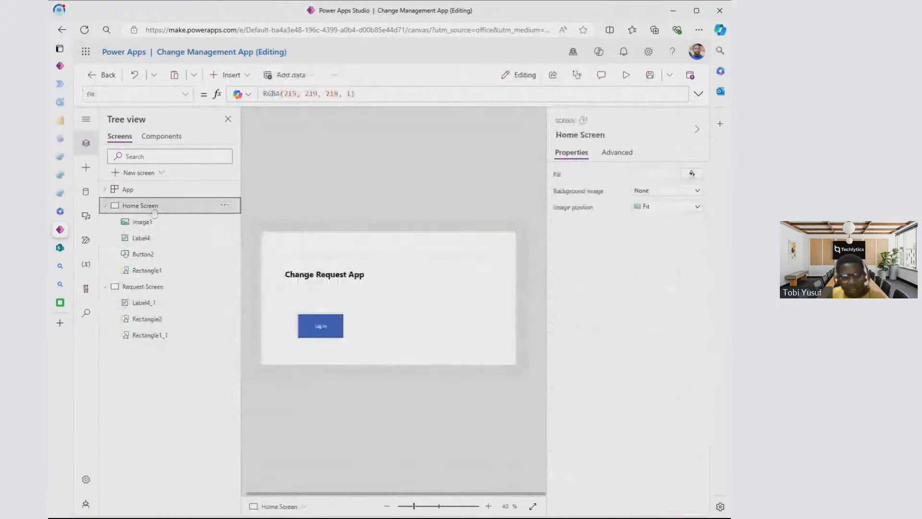
left_click(332, 274)
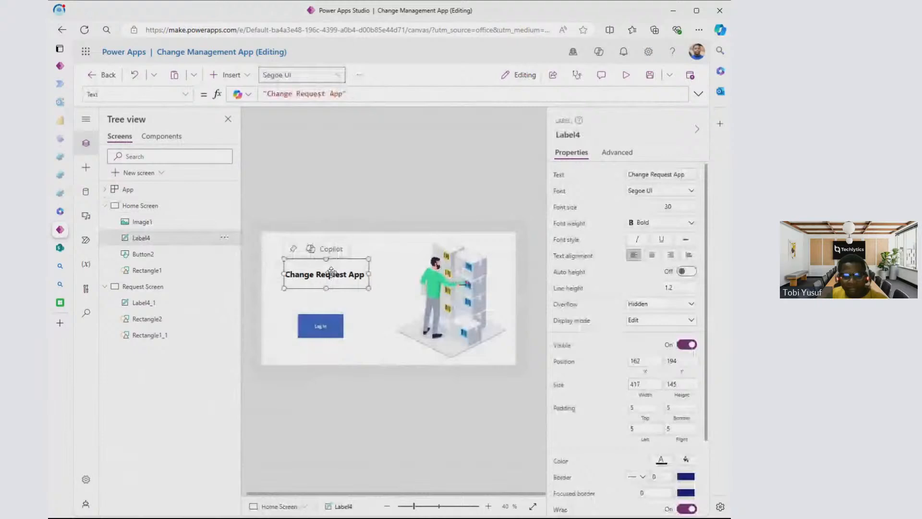
left_click(140, 289)
key("ctrl+v")
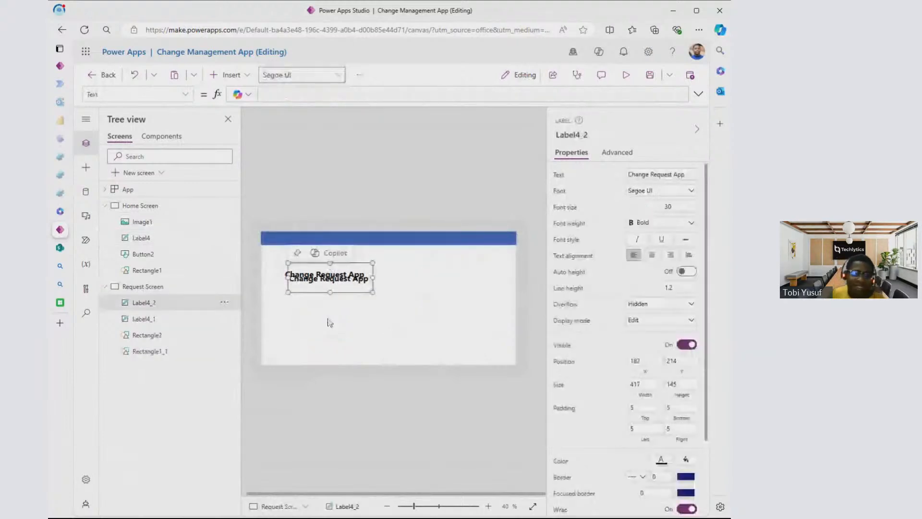
key("Delete")
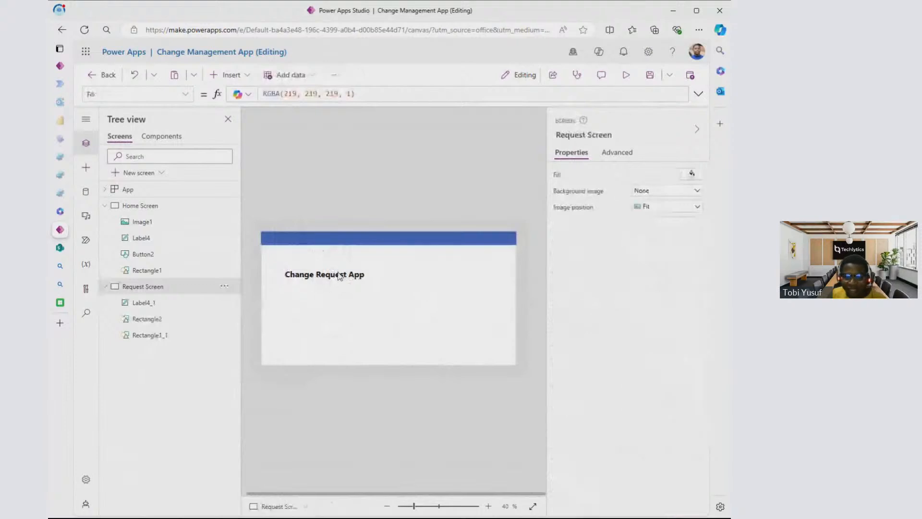
- Move the Request Screen's title label onto the blue header bar at about X 59, Y 58 and stretch it to about 1264 by 67
left_click(338, 275)
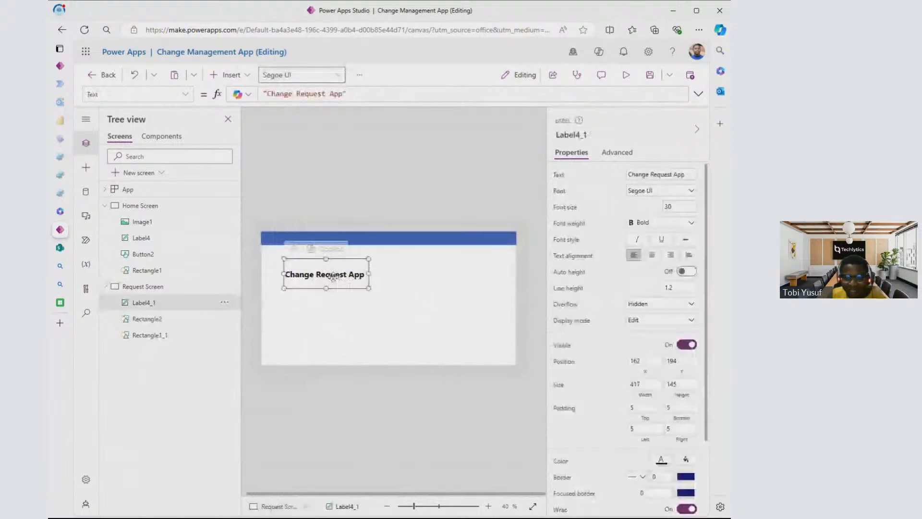
left_click_drag(333, 277, 388, 232)
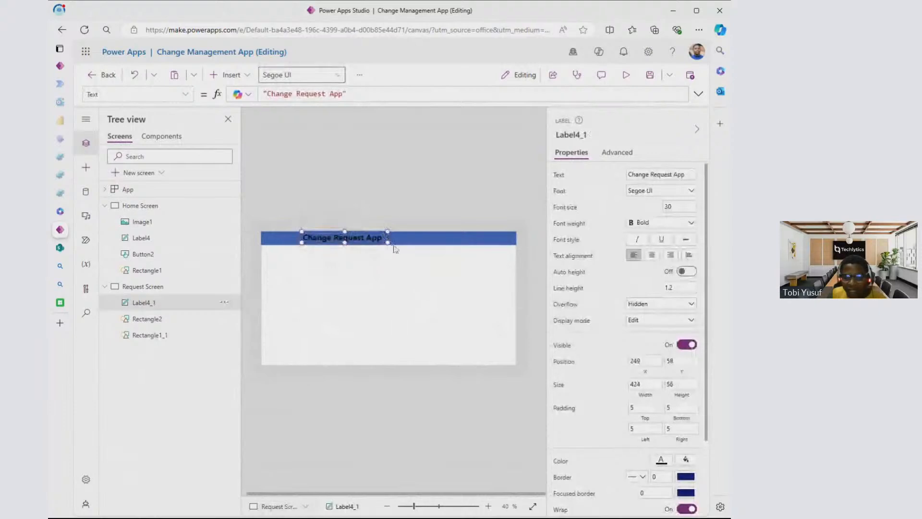
left_click_drag(388, 243, 519, 246)
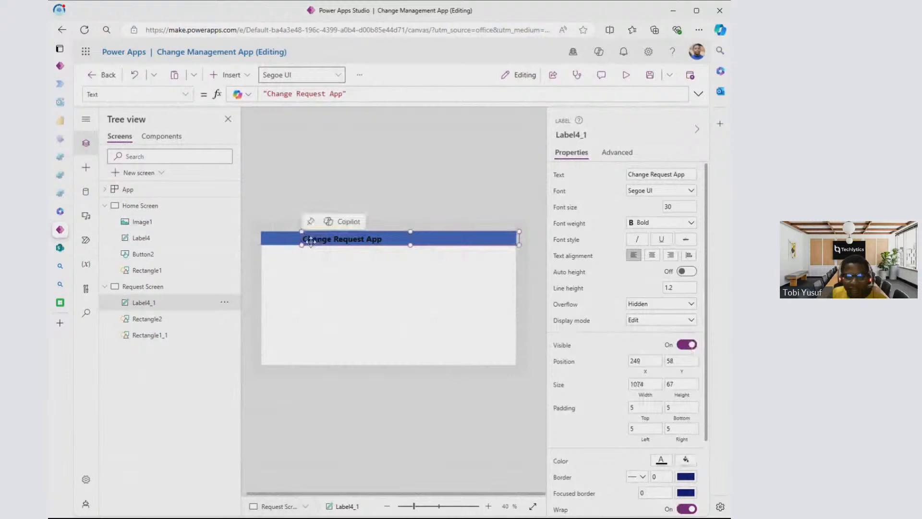
left_click_drag(312, 241, 275, 239)
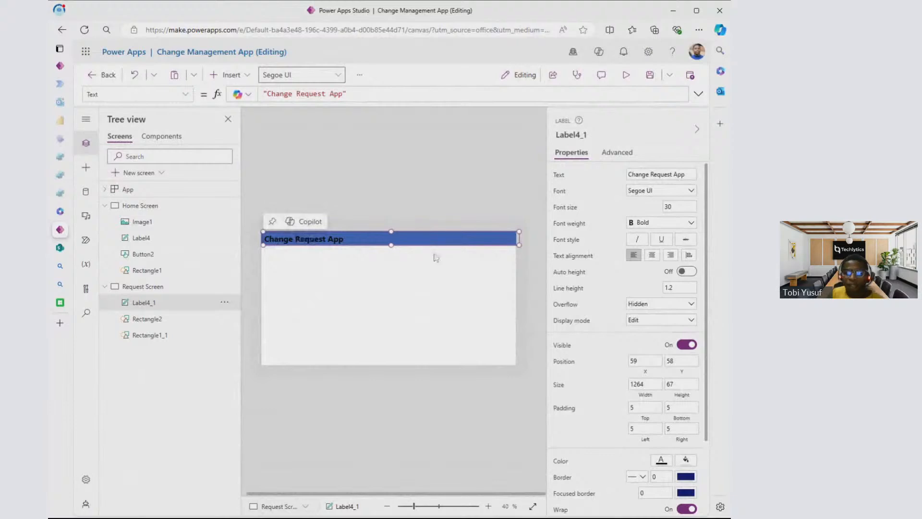
- Try a yellow fill on the Request Screen's white background panel and set the panel back to white
left_click(162, 321)
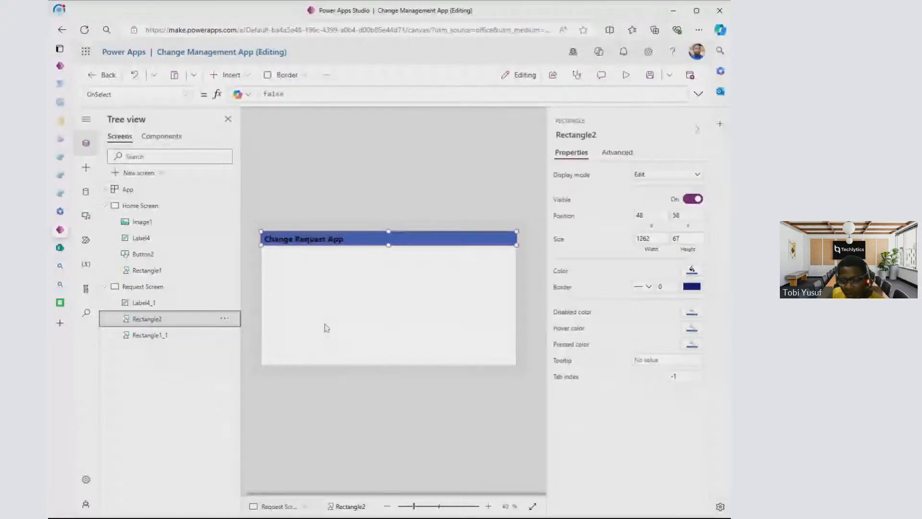
left_click(299, 331)
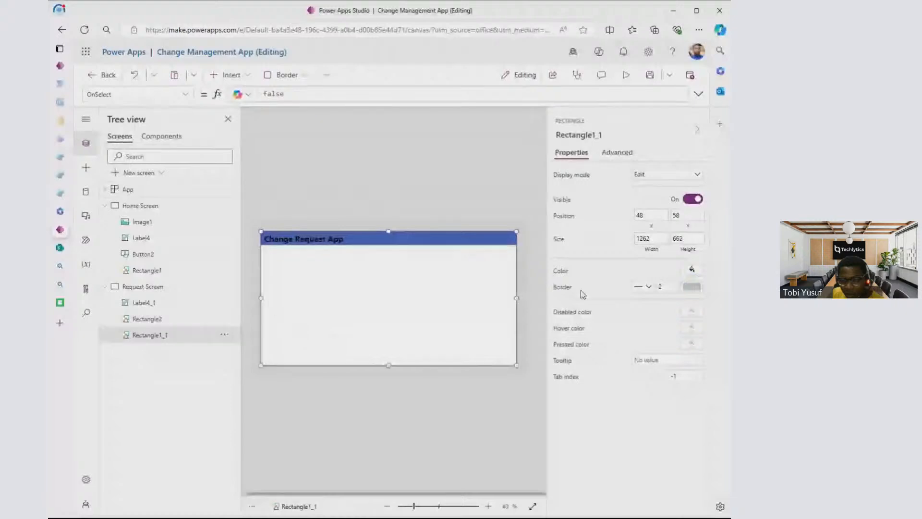
left_click(691, 270)
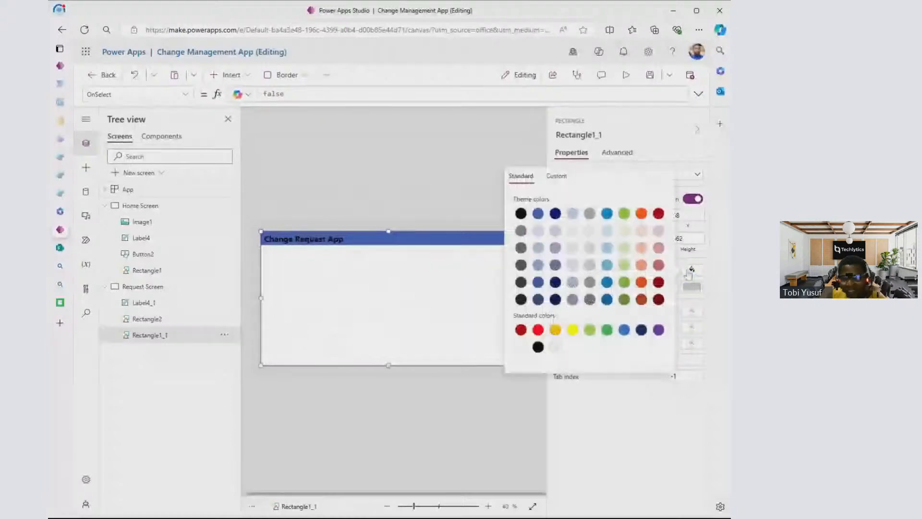
left_click(572, 330)
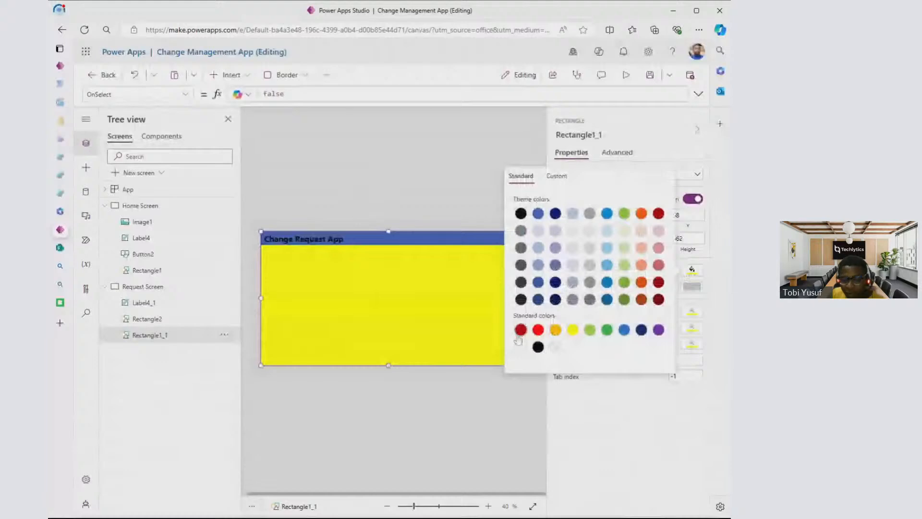
left_click(519, 344)
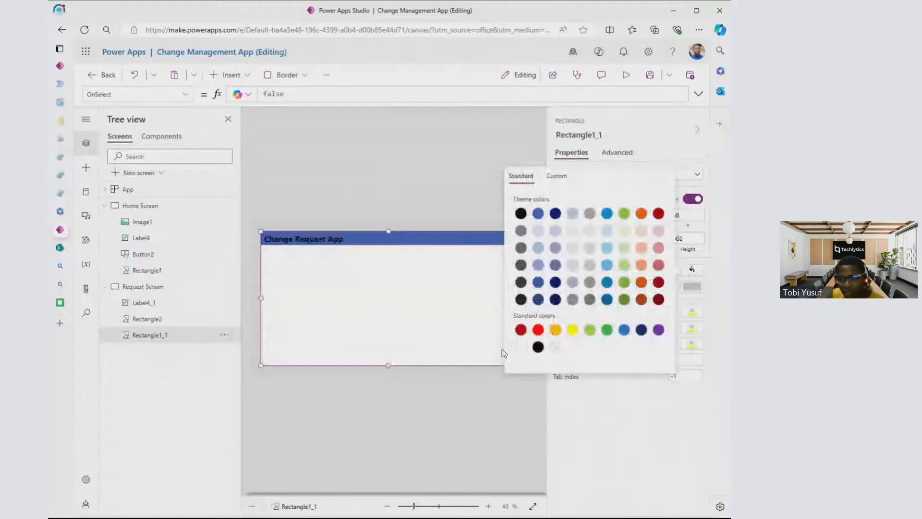
- Recolour the Request Screen's header bar light grey and the Change Request App title text dark grey
left_click(690, 270)
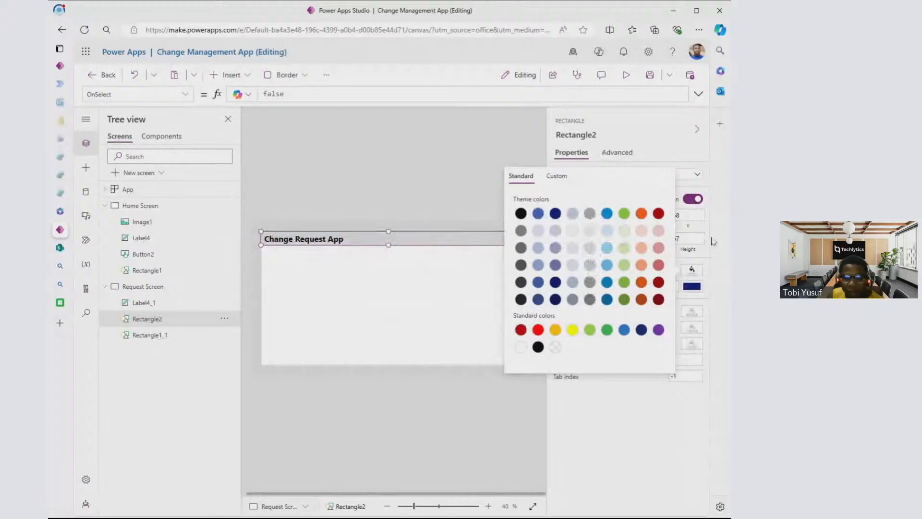
left_click(157, 306)
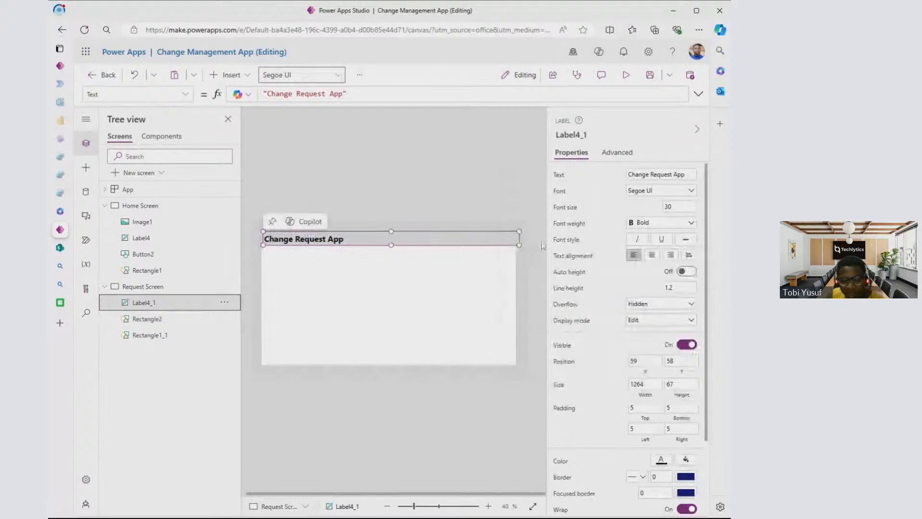
scroll(661, 375, "down", 2)
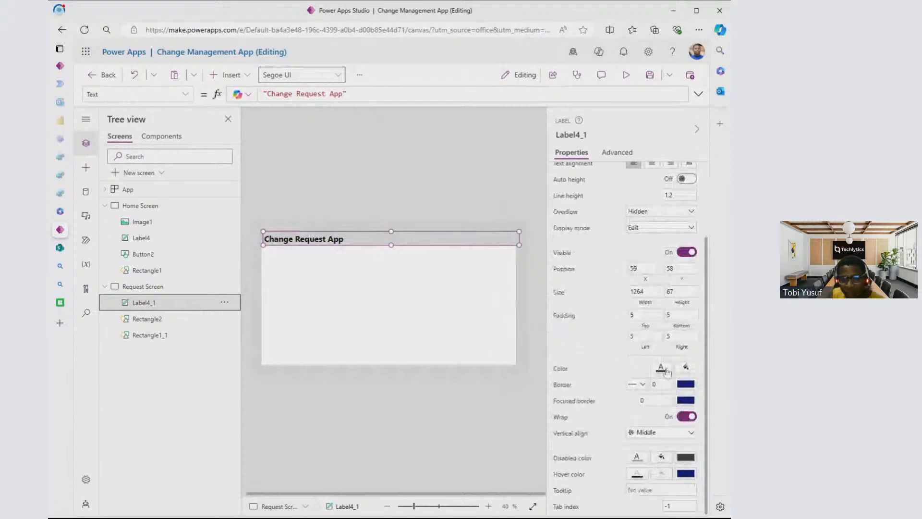
mouse_move(383, 233)
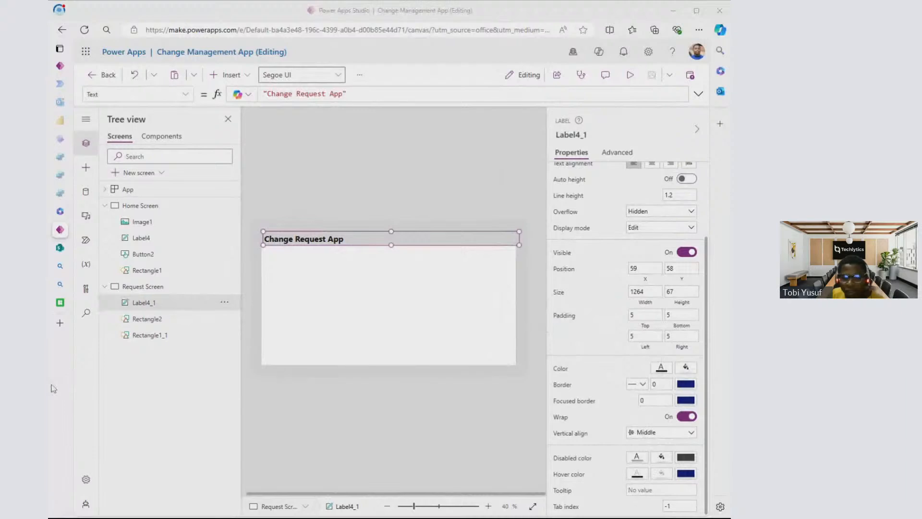
left_click(604, 373)
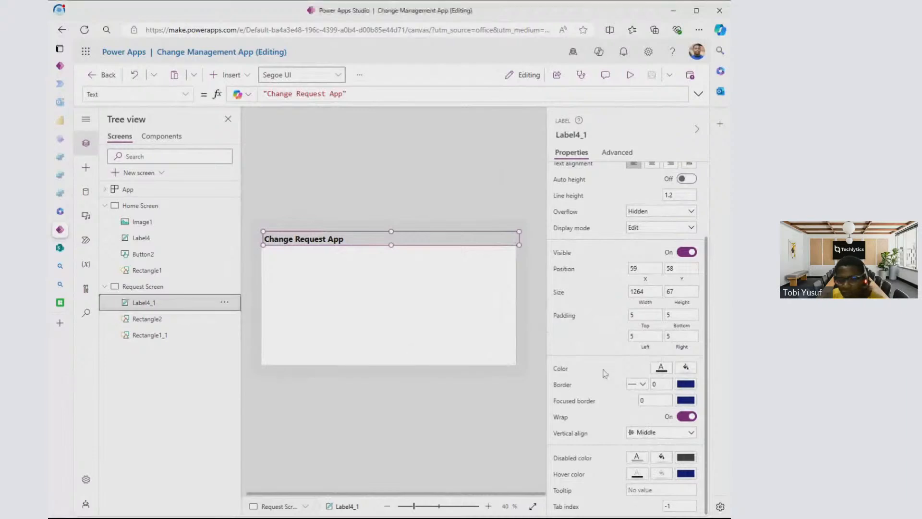
left_click(665, 368)
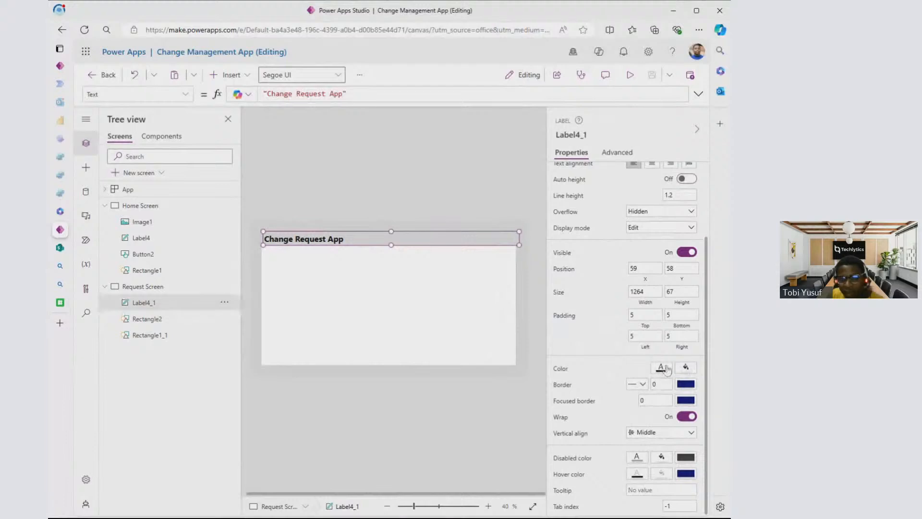
left_click(665, 368)
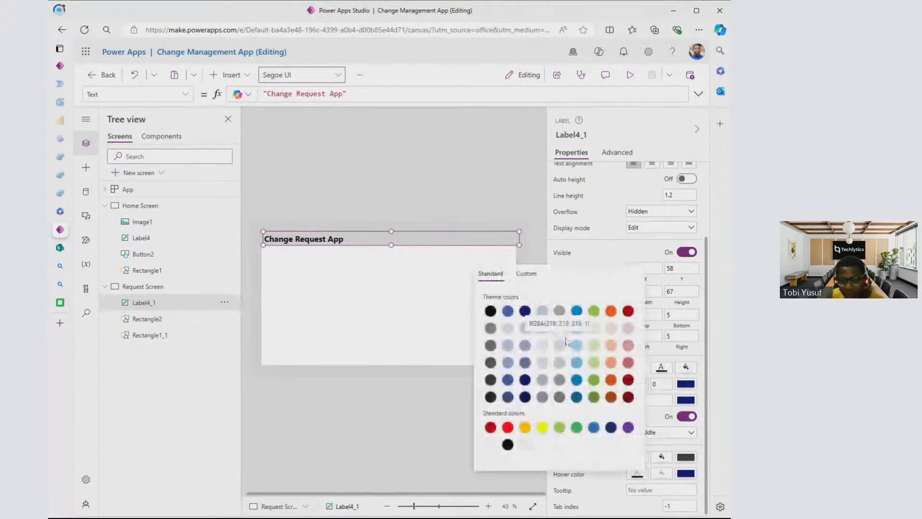
left_click(559, 364)
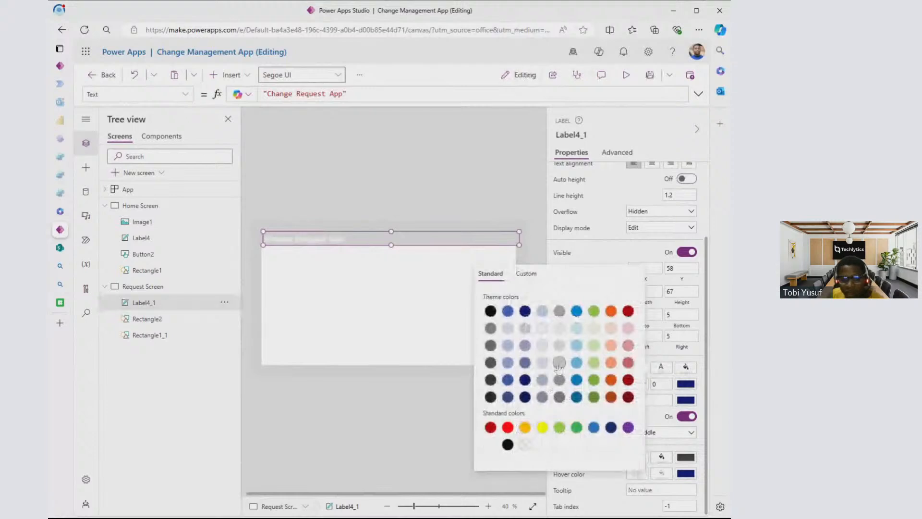
left_click(559, 380)
left_click(560, 397)
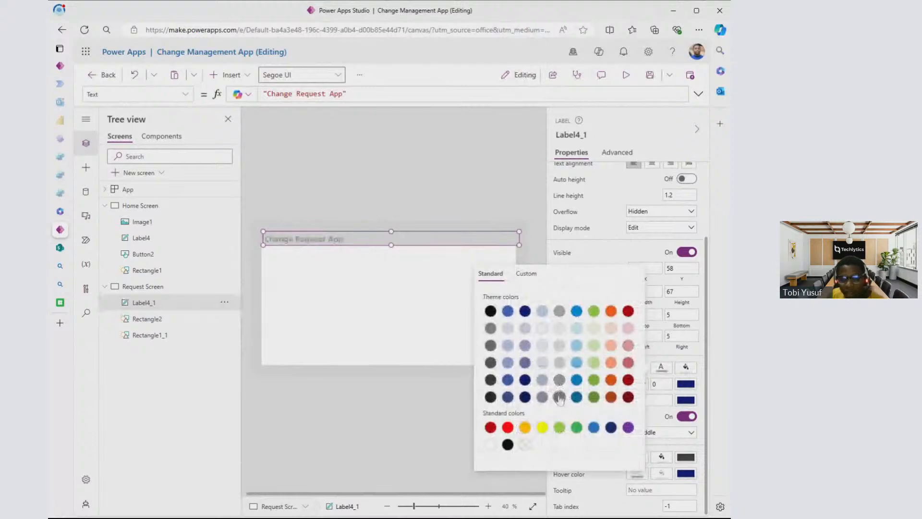
left_click(560, 311)
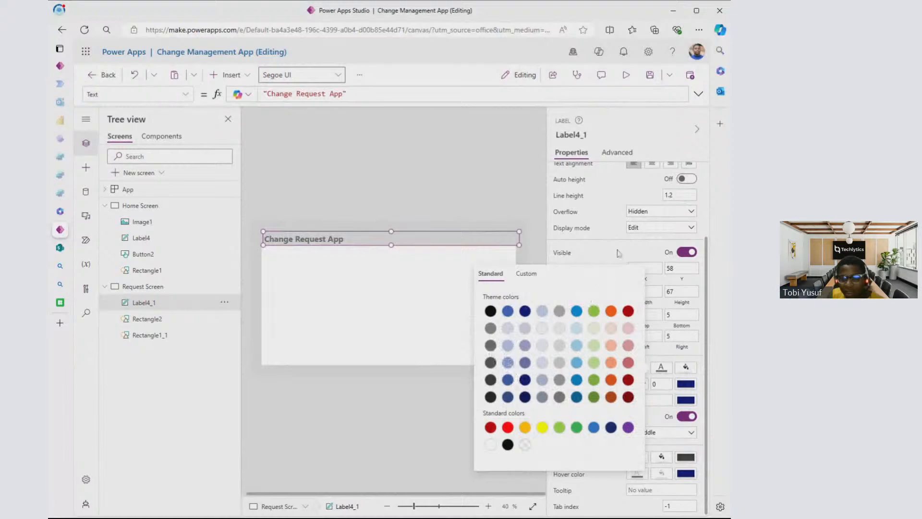
- Centre the Change Request App title text horizontally within its header label
left_click(303, 239)
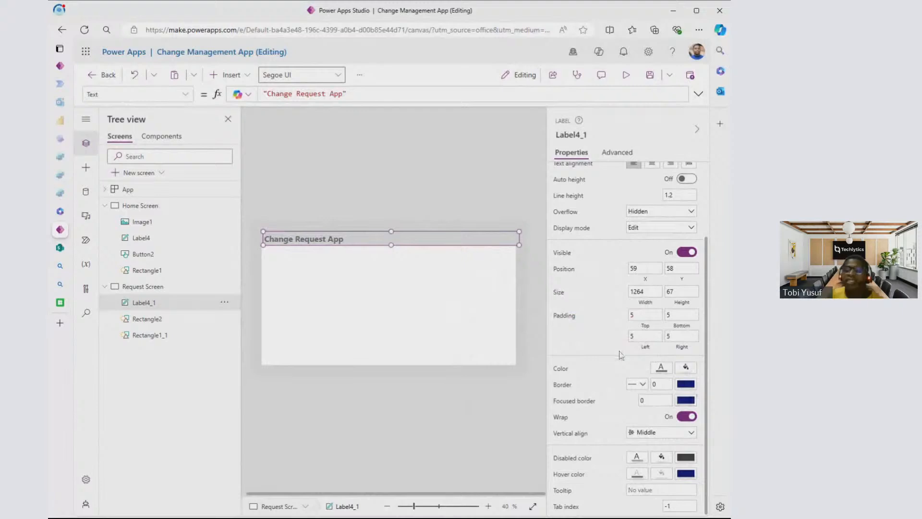
scroll(620, 353, "up", 2)
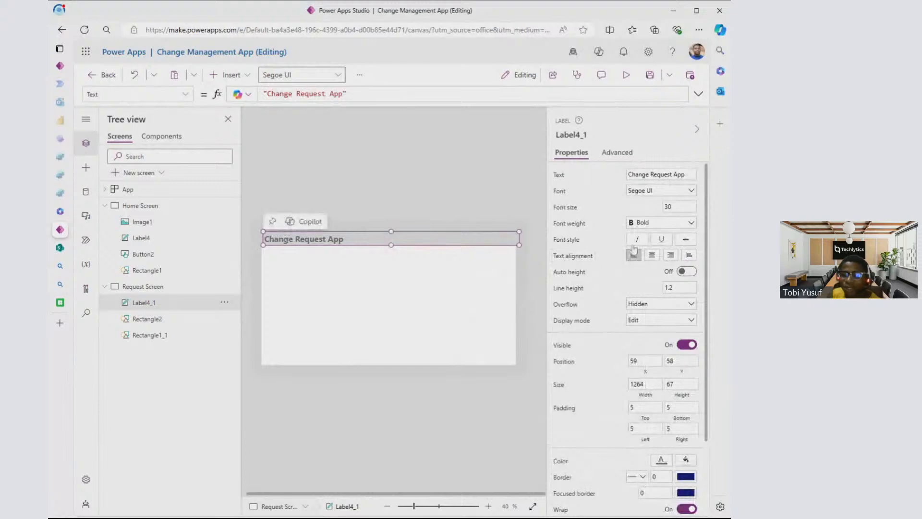
left_click(652, 255)
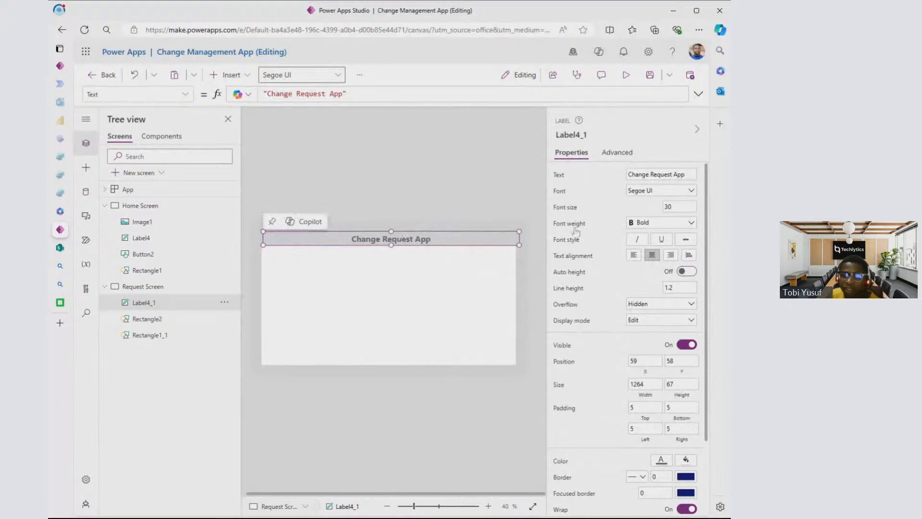
- Try a font size of 20 on the Request Screen's Change Request App title
left_click(671, 206)
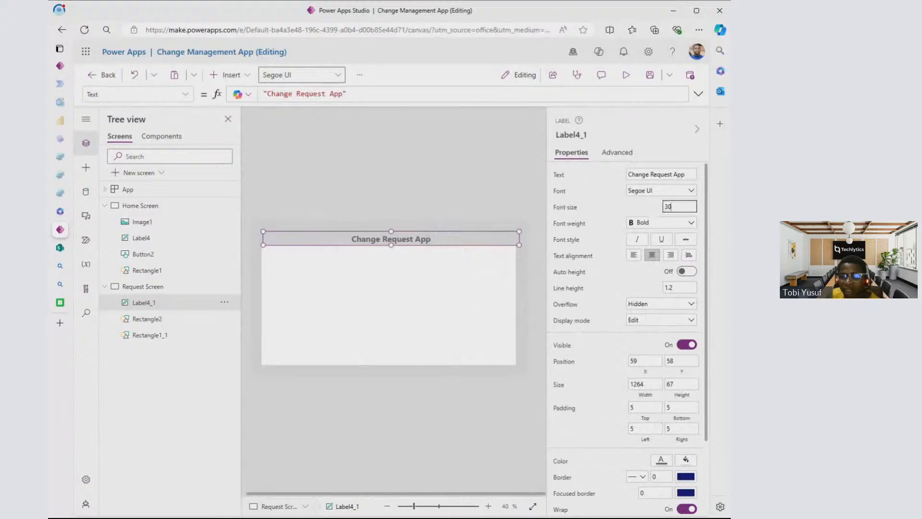
left_click_drag(671, 207, 663, 207)
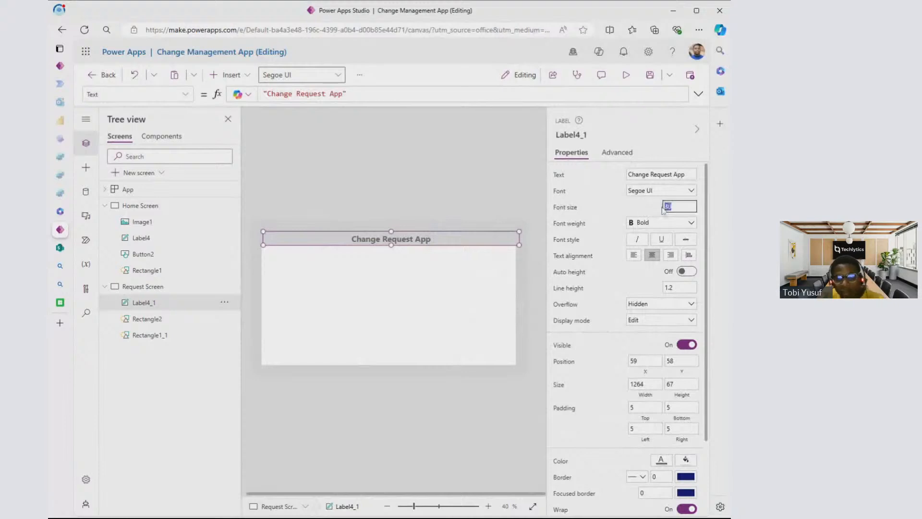
type("20")
left_click(623, 204)
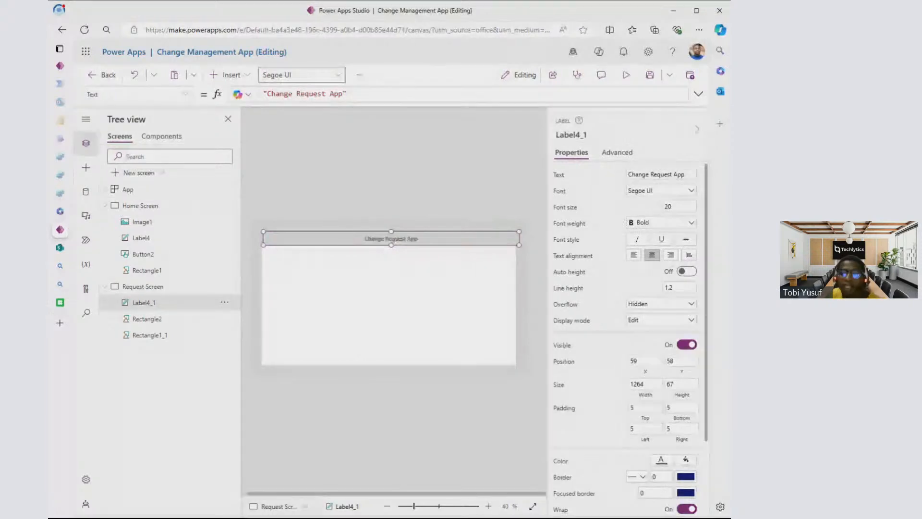
- Set the Request Screen's Change Request App title to font size 25 and Semibold weight
left_click_drag(672, 207, 638, 207)
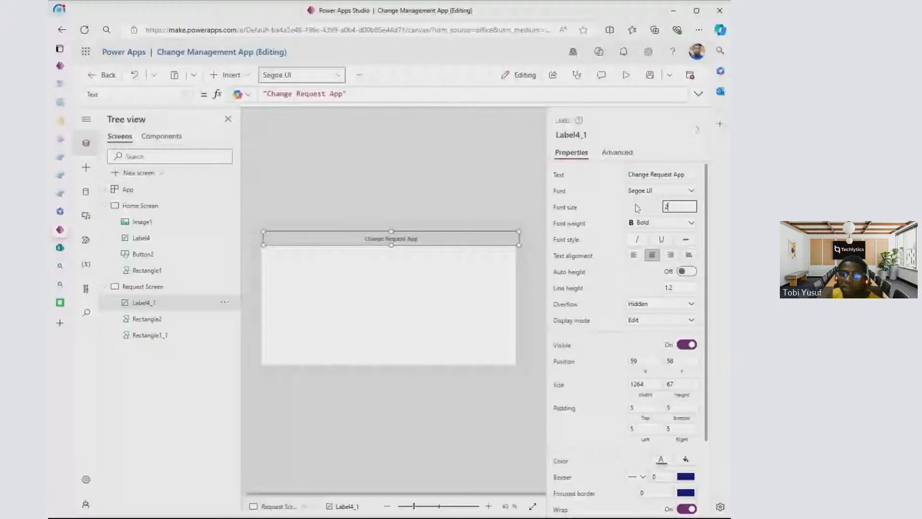
type("25")
left_click(603, 210)
mouse_move(394, 236)
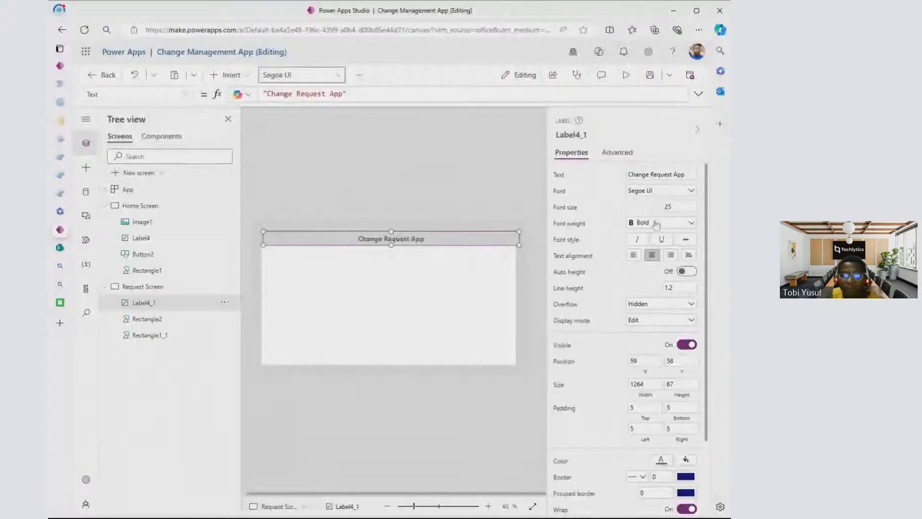
left_click(656, 224)
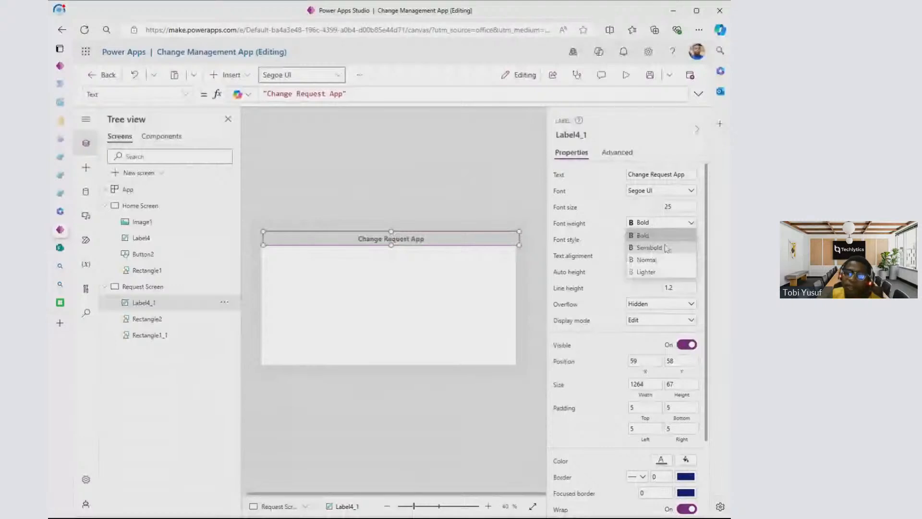
left_click(666, 247)
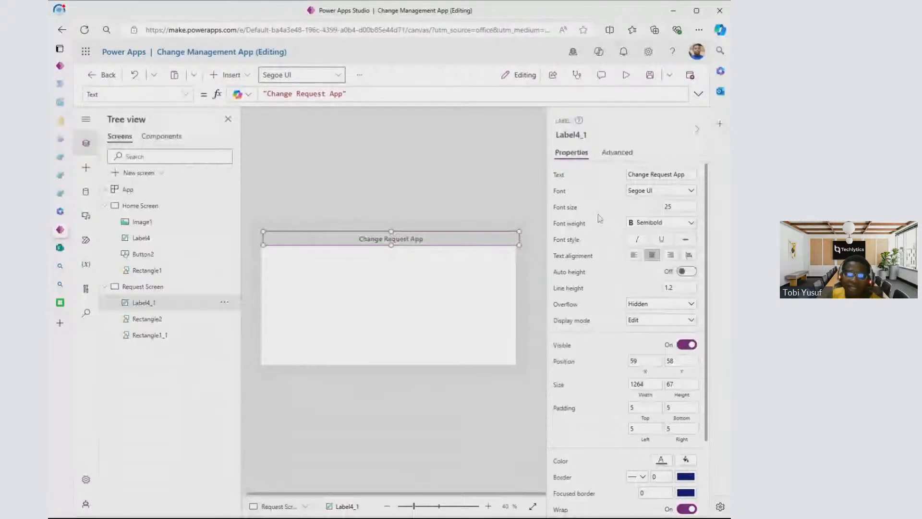
- Preview the Request Screen and the Home Screen in turn, closing each preview
left_click(507, 163)
key("F5")
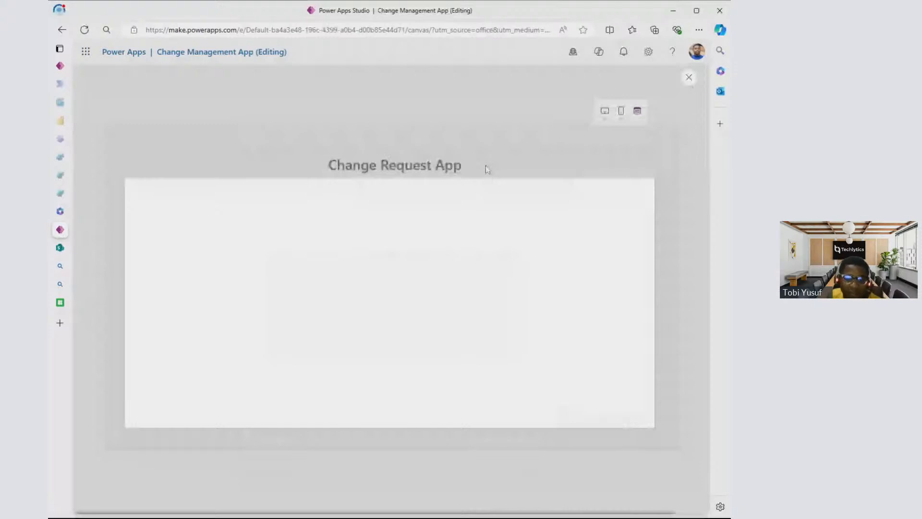
left_click(690, 79)
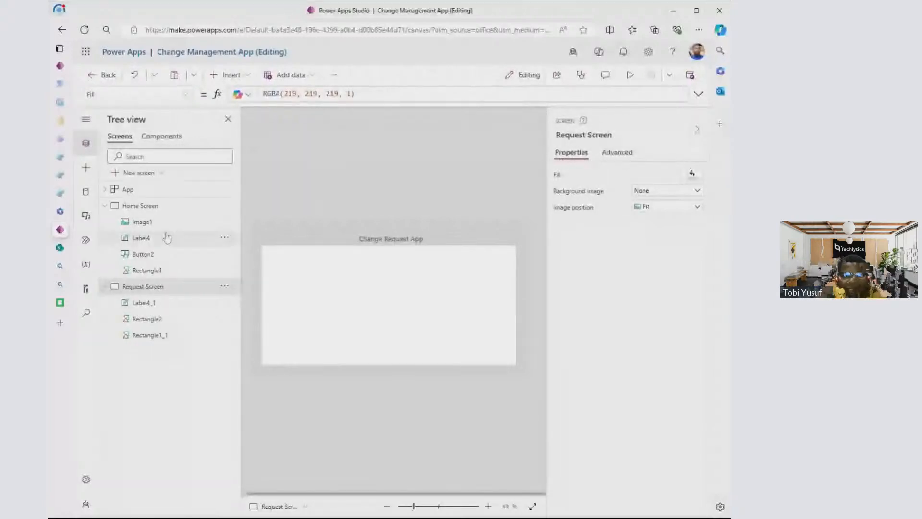
left_click(177, 208)
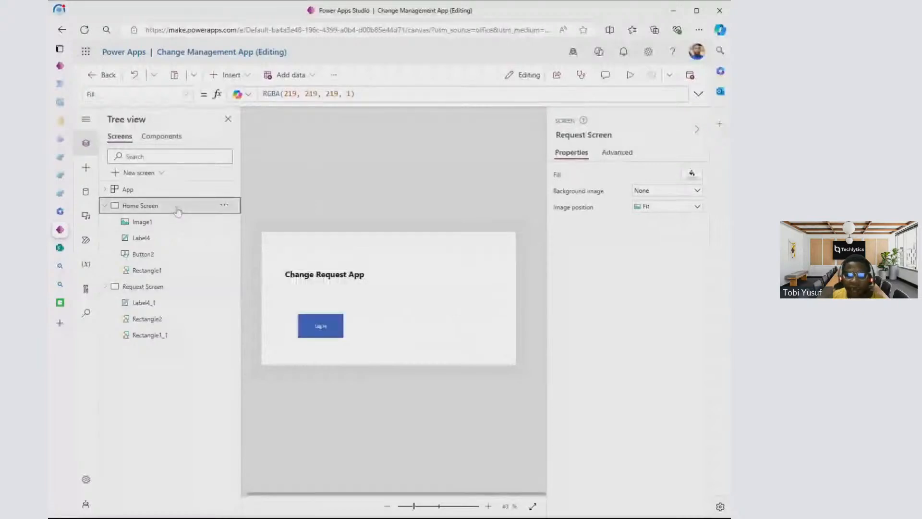
left_click(631, 74)
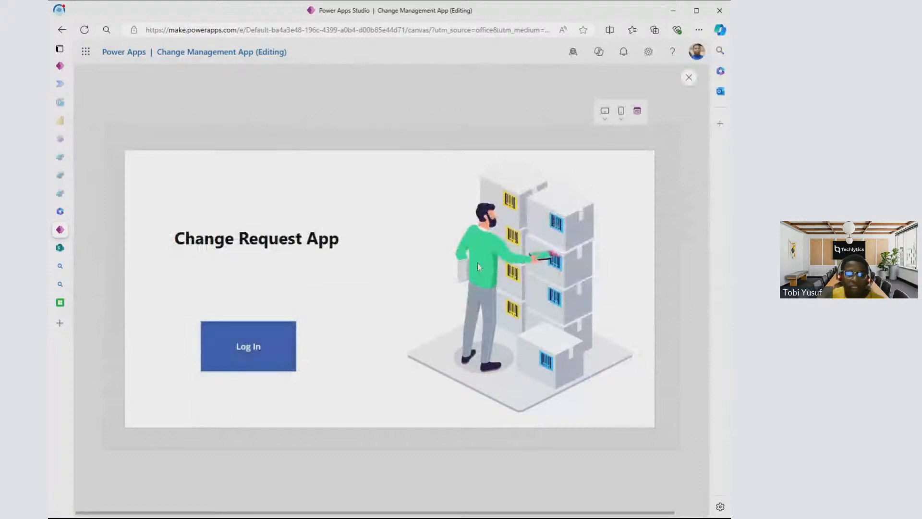
left_click(689, 77)
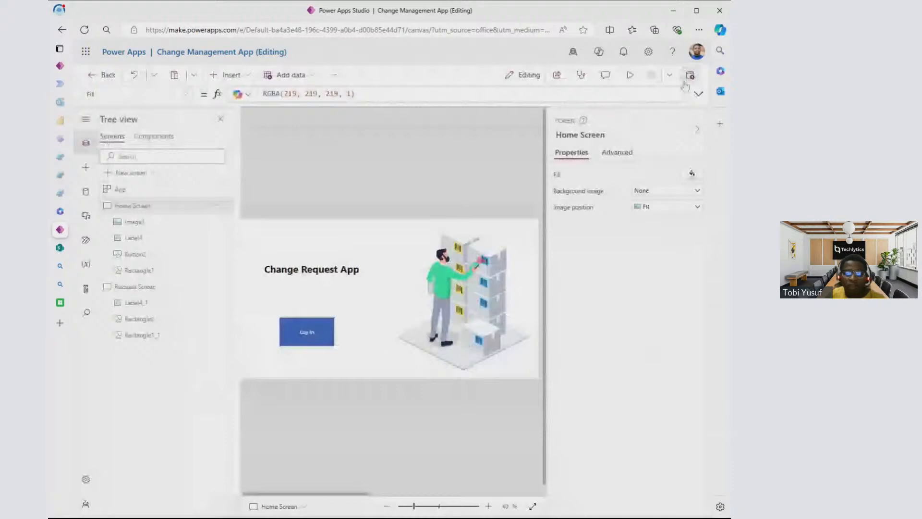
- Search the web in a new tab for "power apps formula reference" and open the Microsoft Learn canvas apps formula reference
mouse_move(62, 234)
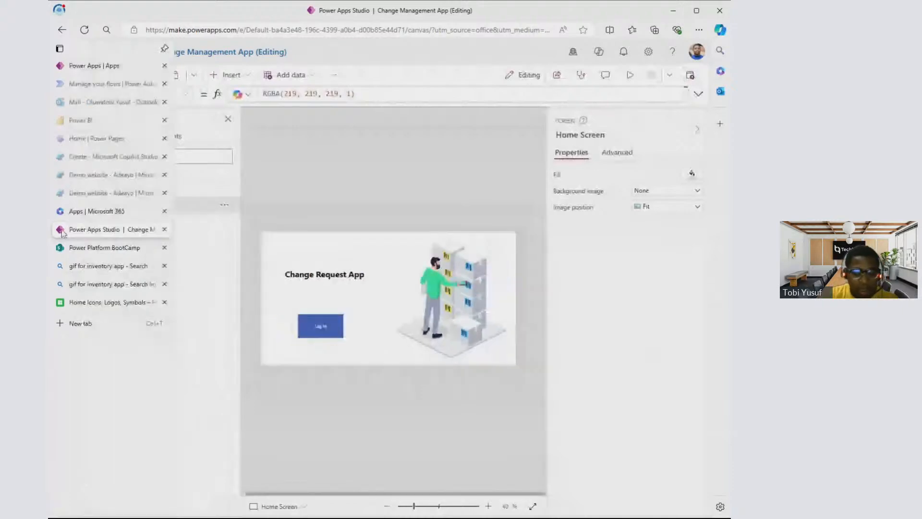
key("ctrl+t")
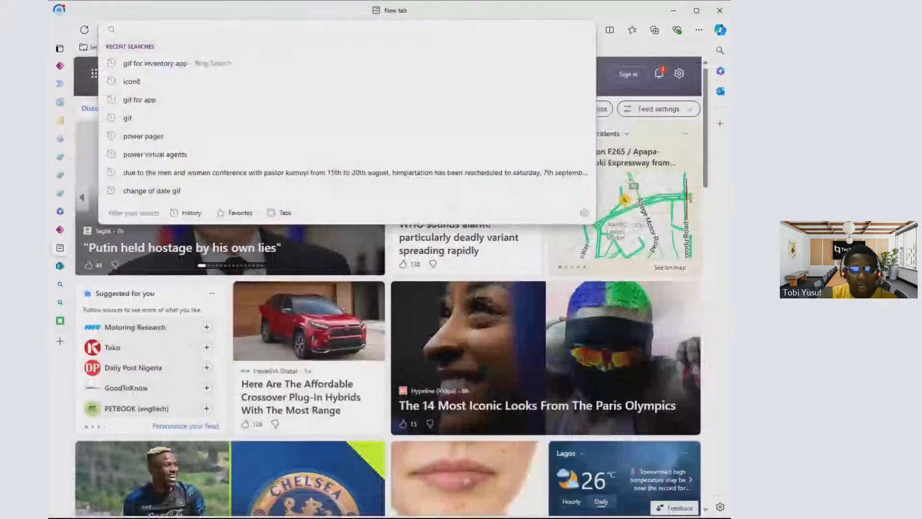
type("powerapps a")
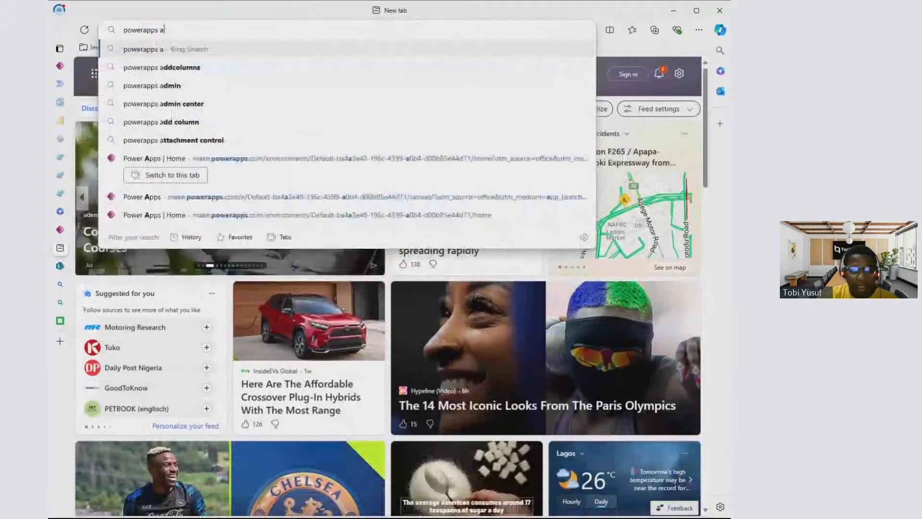
key("BackSpace")
type("fom")
key("BackSpace")
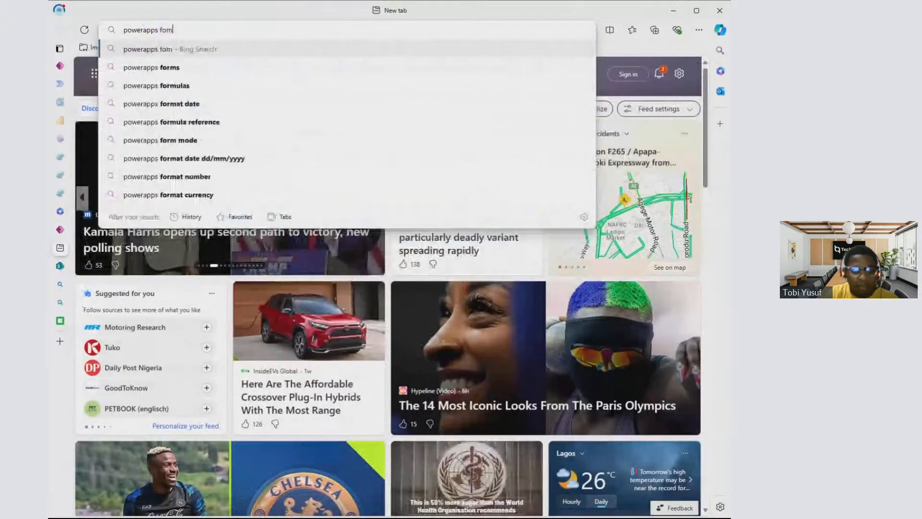
type("rmula reference")
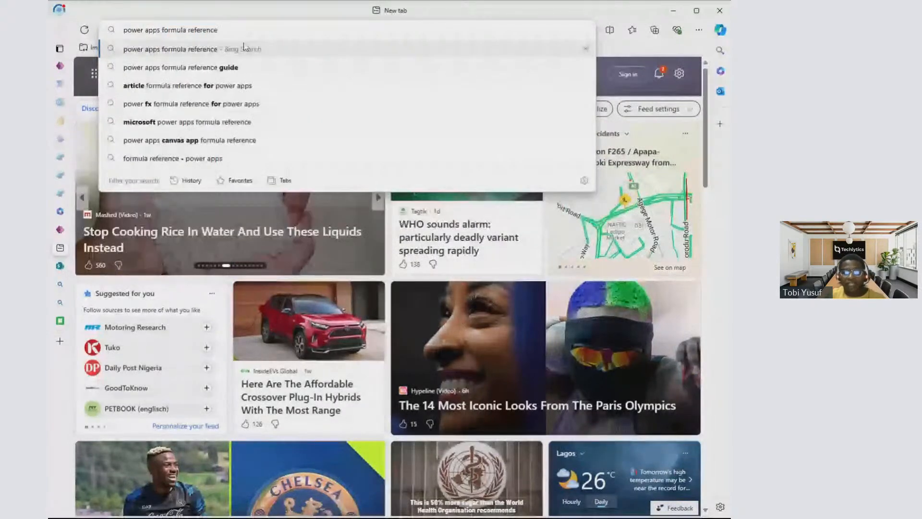
left_click(244, 49)
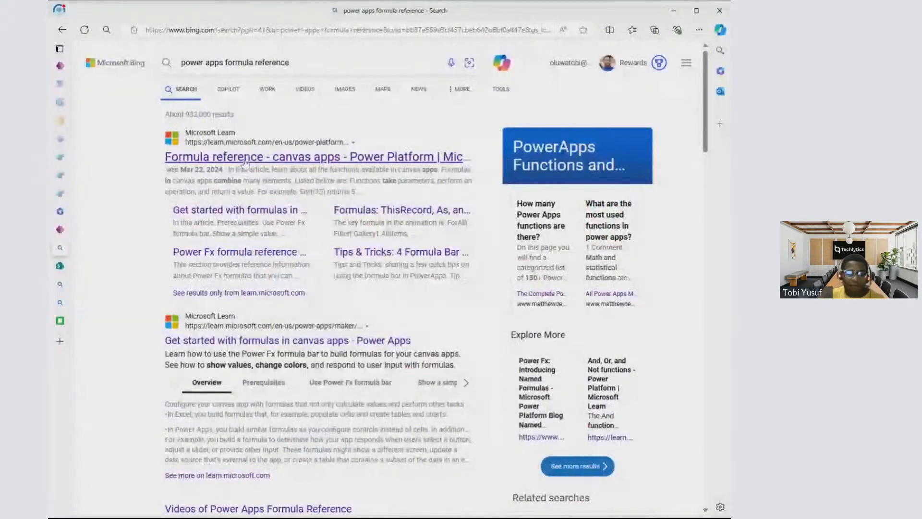
left_click(245, 157)
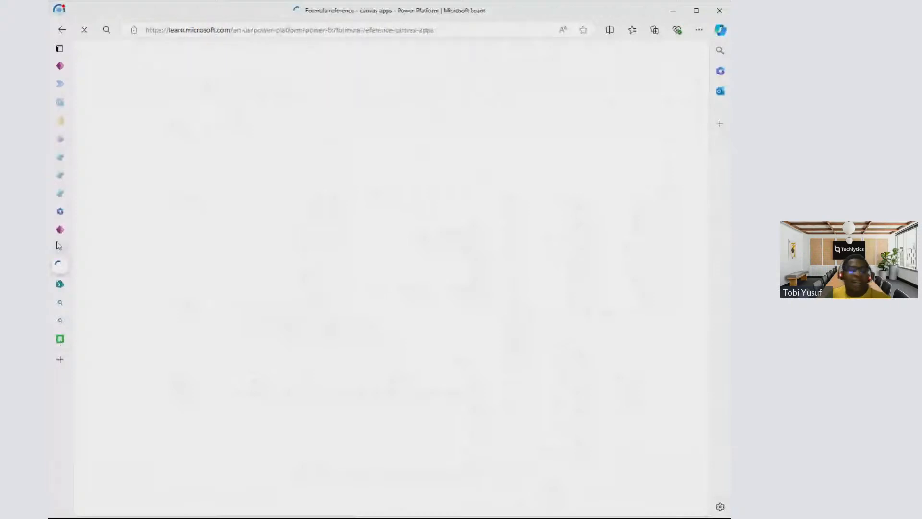
- Skim the alphabetical function list in the canvas apps formula reference from A down to S
mouse_move(58, 246)
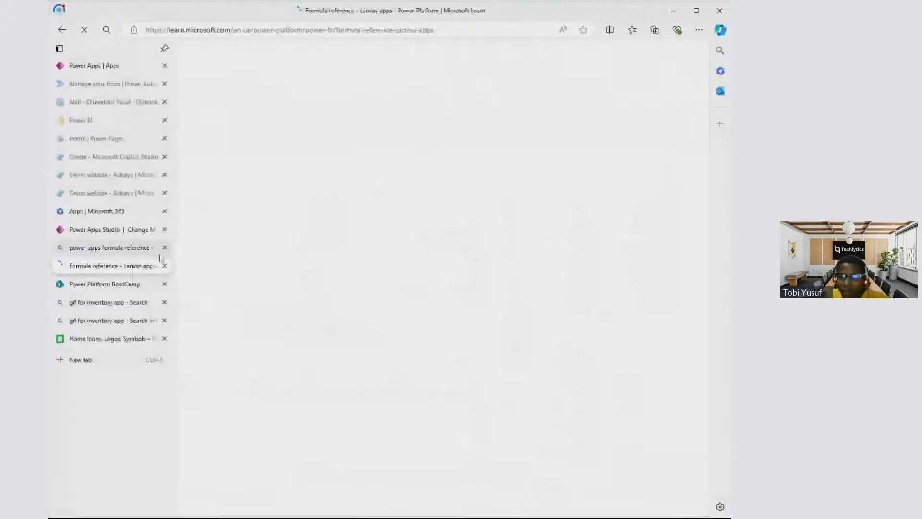
scroll(388, 202, "down", 10)
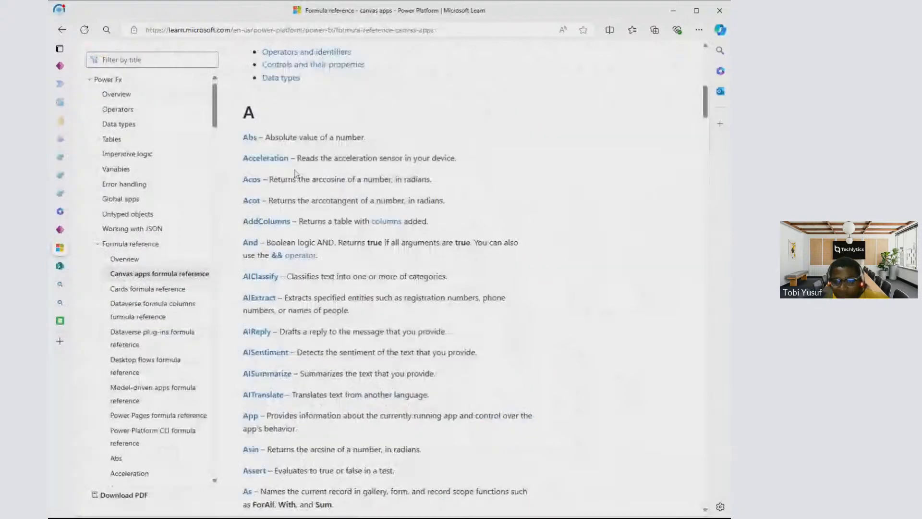
scroll(319, 156, "down", 15)
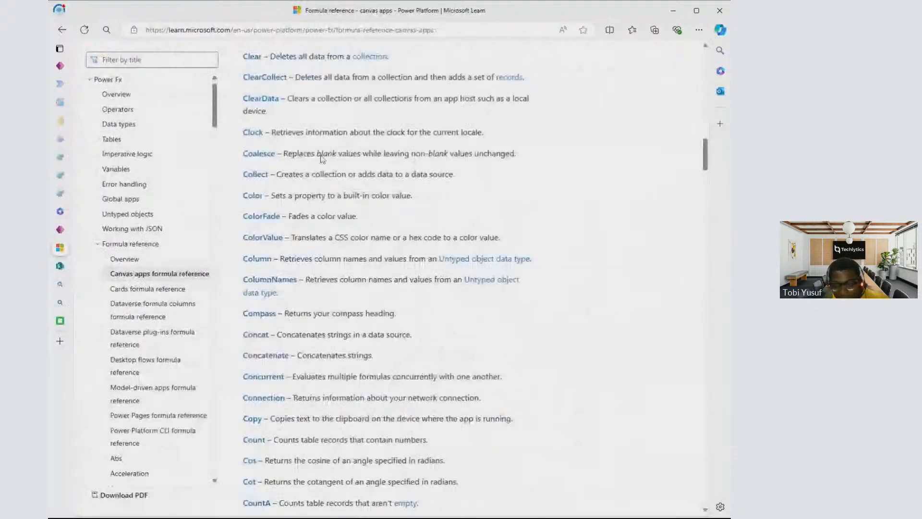
left_click_drag(706, 156, 697, 404)
- Switch back to Power Apps Studio and review the Home Screen, its Log In button and the Request Screen
left_click(60, 230)
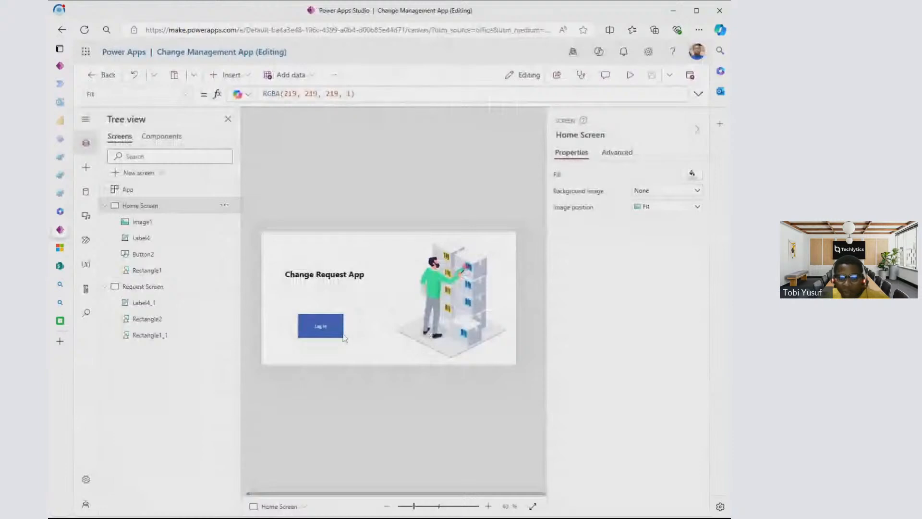
left_click(314, 327)
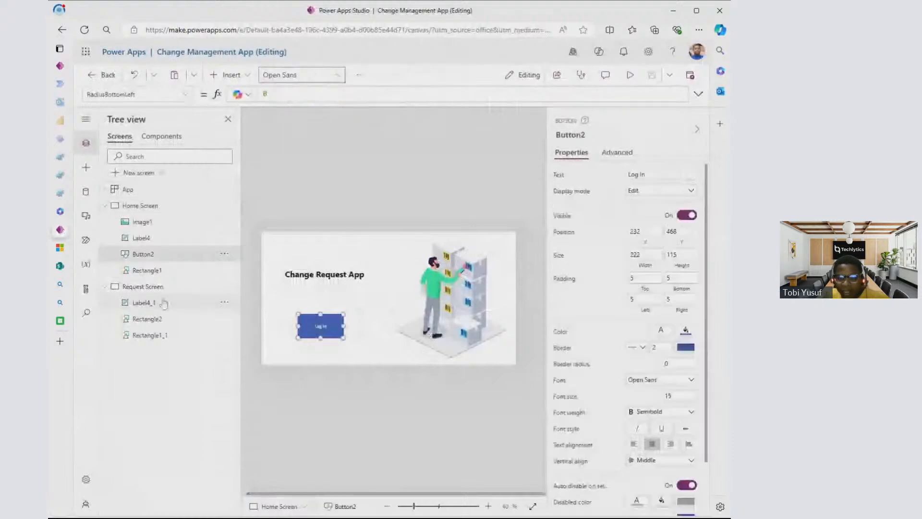
left_click(159, 207)
left_click(164, 286)
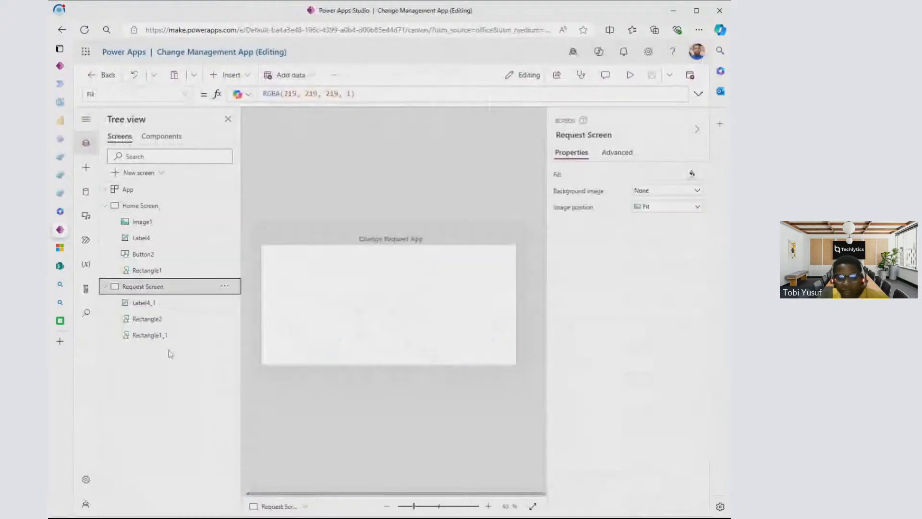
left_click(165, 207)
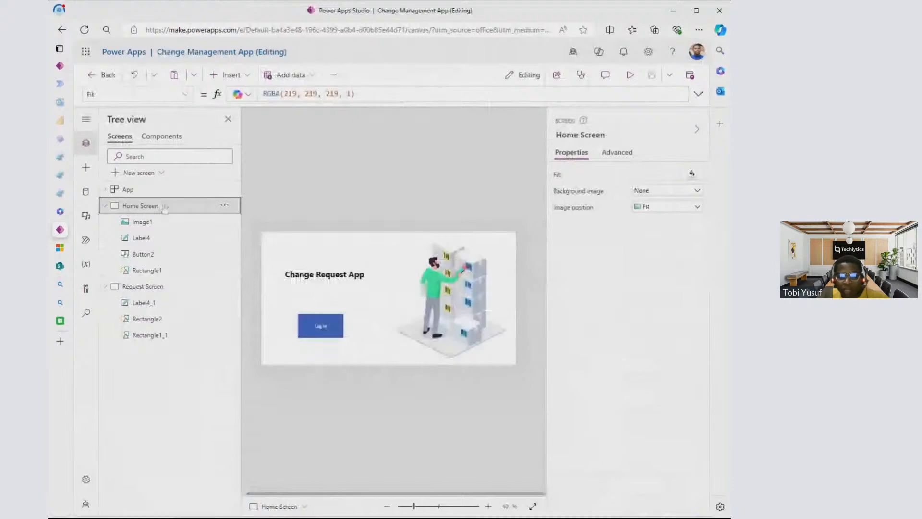
left_click(144, 290)
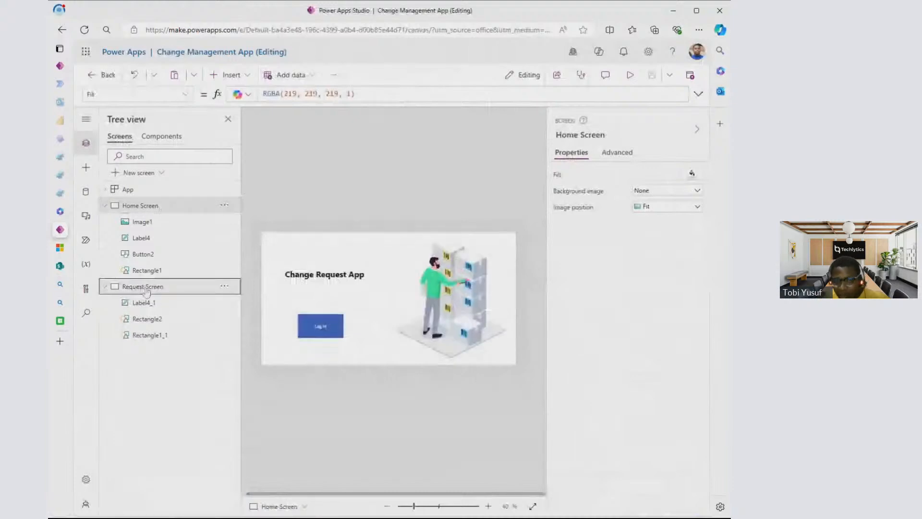
- Replace the Home Screen Log In button's OnSelect value with the beginning of a Navigate formula, "Navi"
left_click(317, 331)
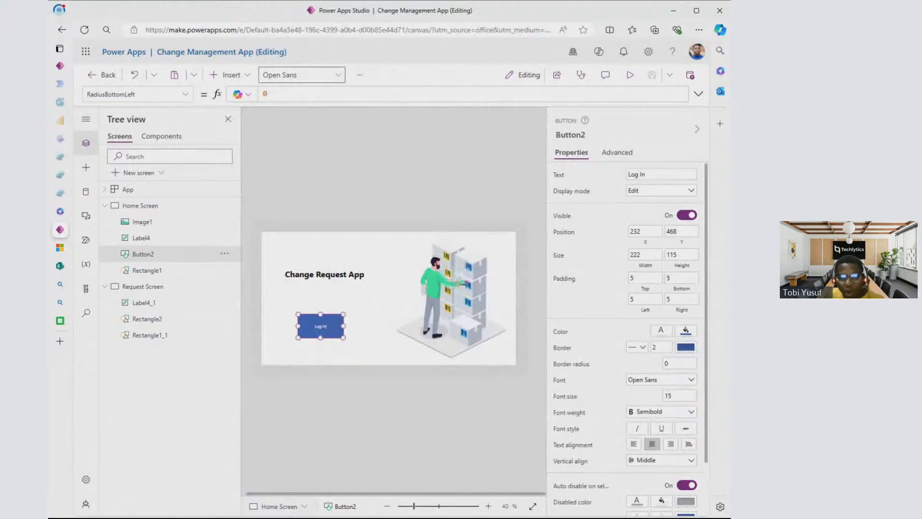
left_click(185, 94)
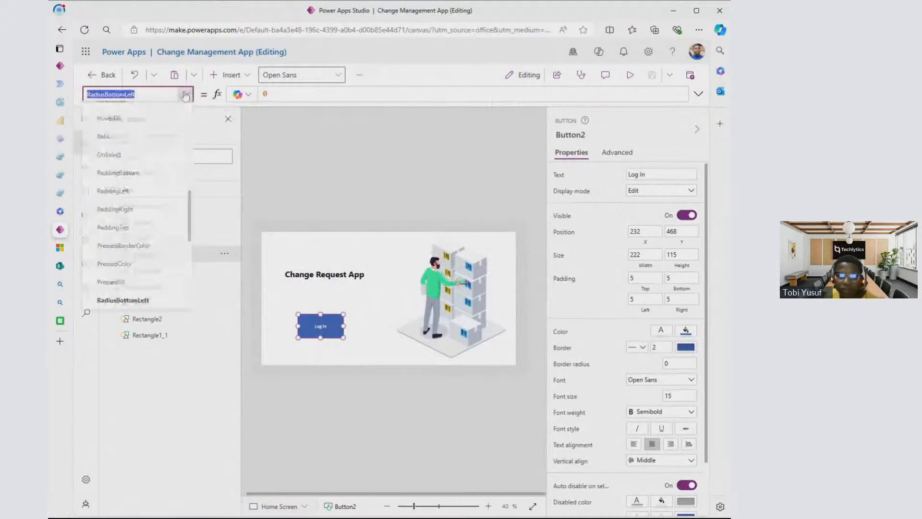
left_click(110, 154)
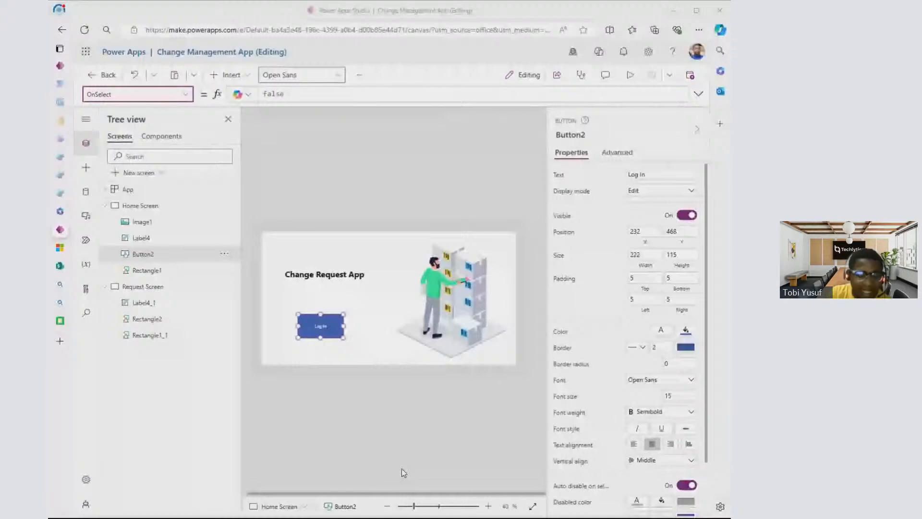
left_click(256, 16)
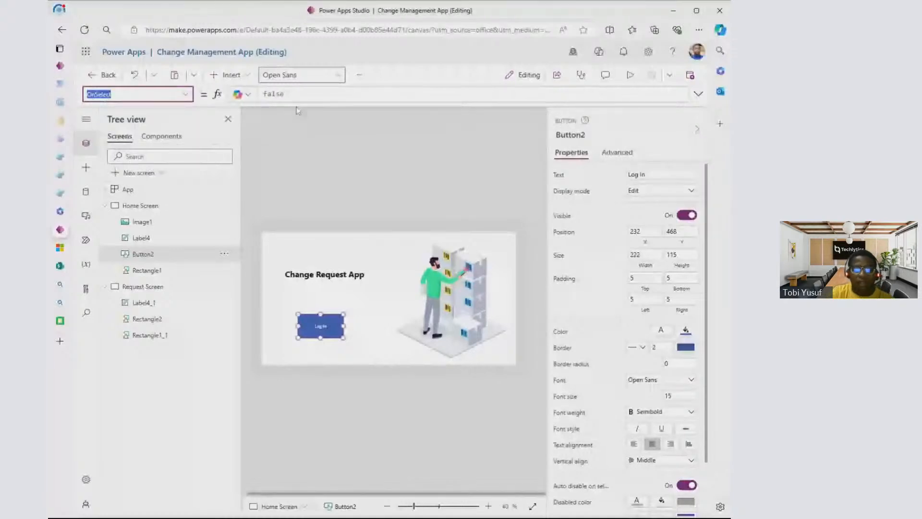
left_click_drag(291, 95, 237, 96)
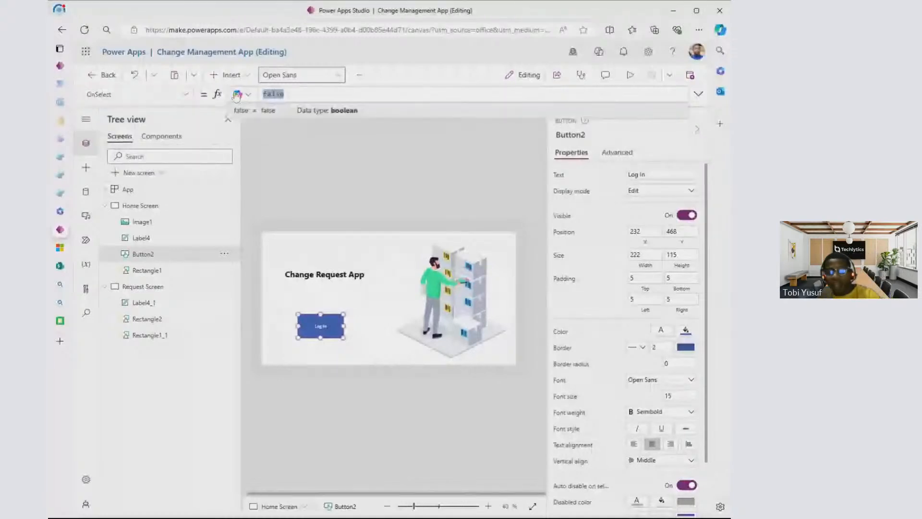
type("Navi")
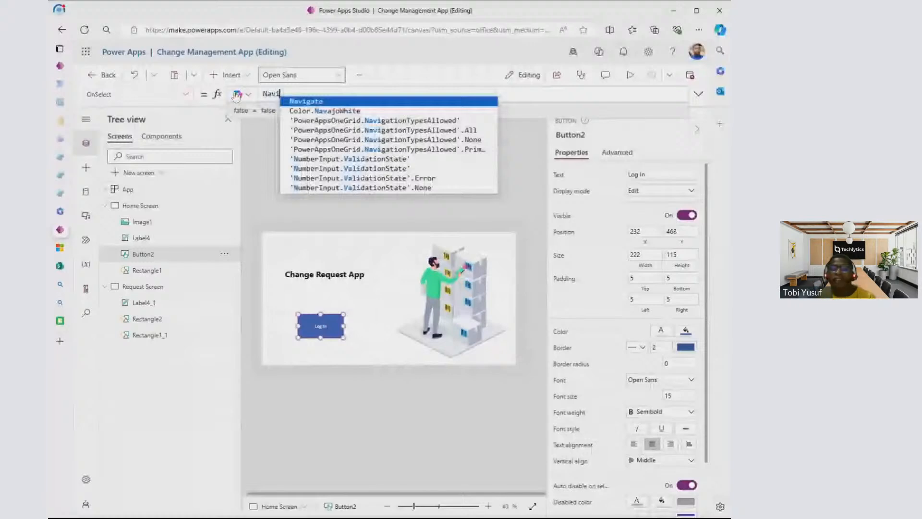
- Return to the canvas apps formula reference and open the article on the Navigate function in a new tab
key("ctrl+Tab")
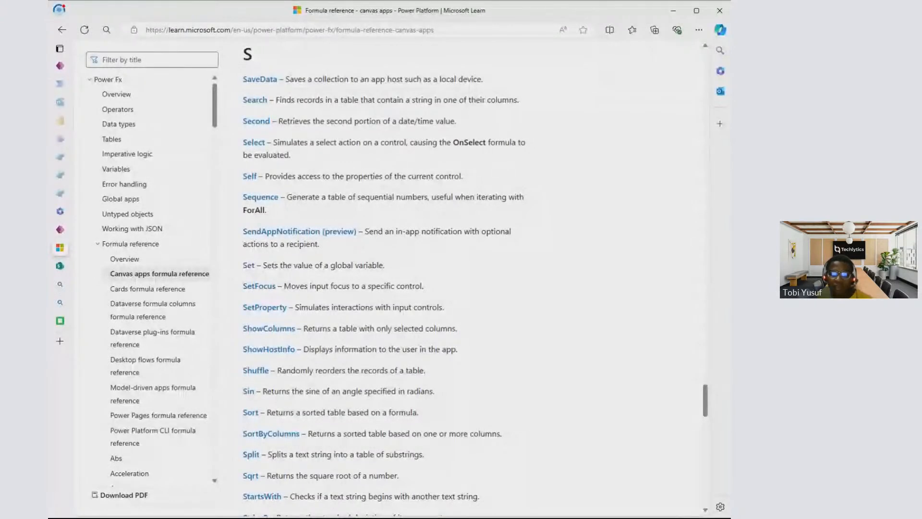
scroll(251, 197, "down", 4)
scroll(251, 197, "up", 20)
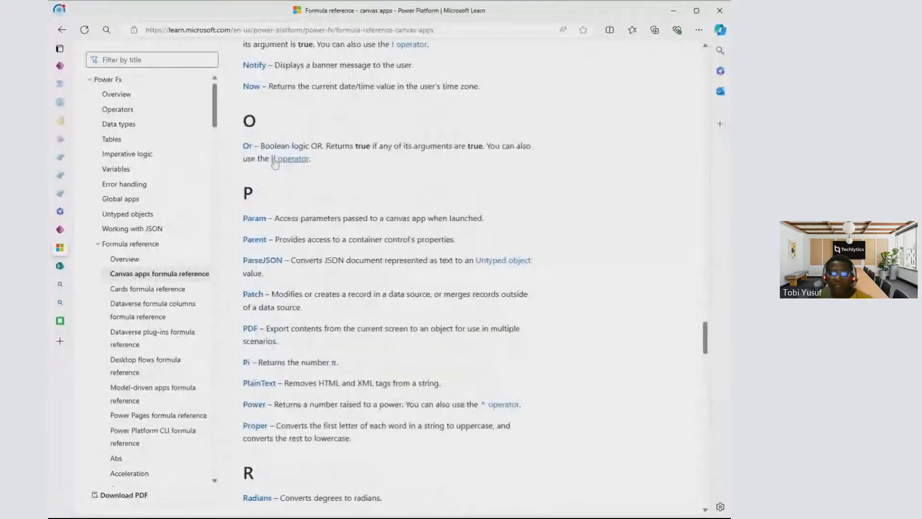
scroll(258, 244, "up", 5)
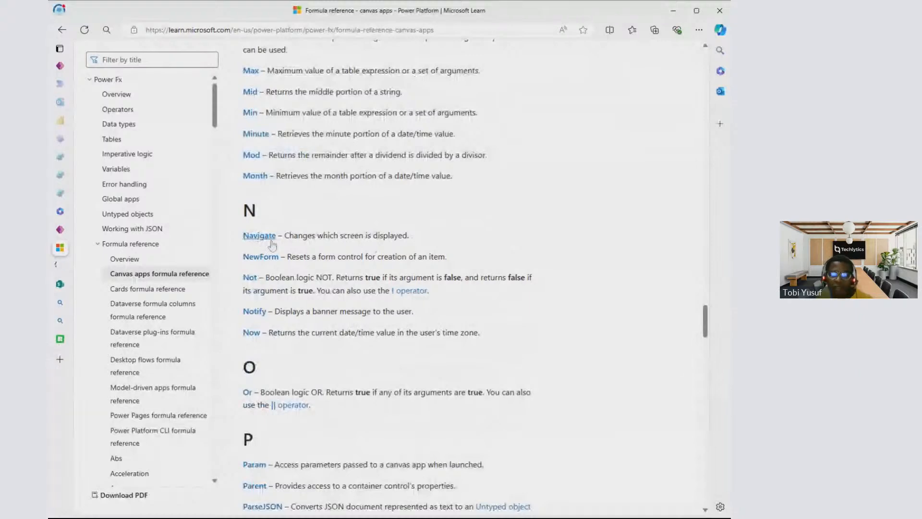
left_click(68, 267)
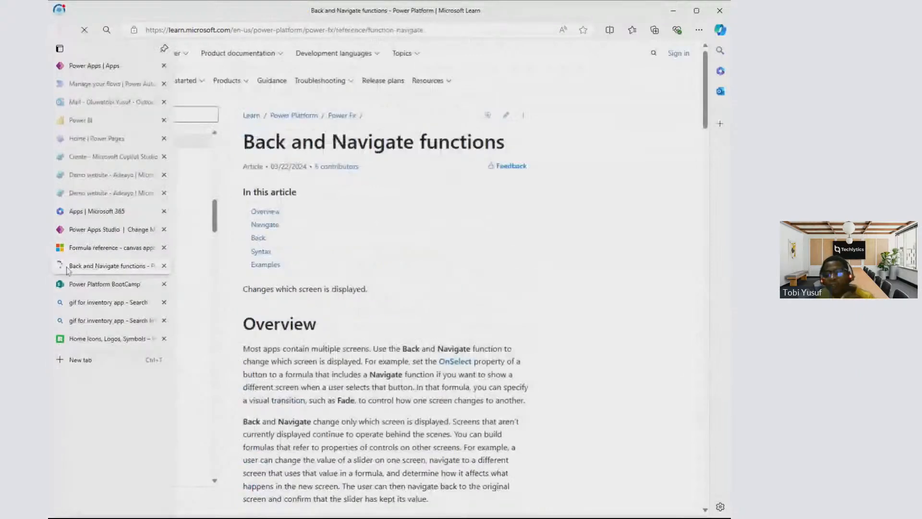
- Read the Back and Navigate functions article, covering the overview, screen transition arguments, syntax and Navigate example formulas
scroll(336, 179, "down", 2)
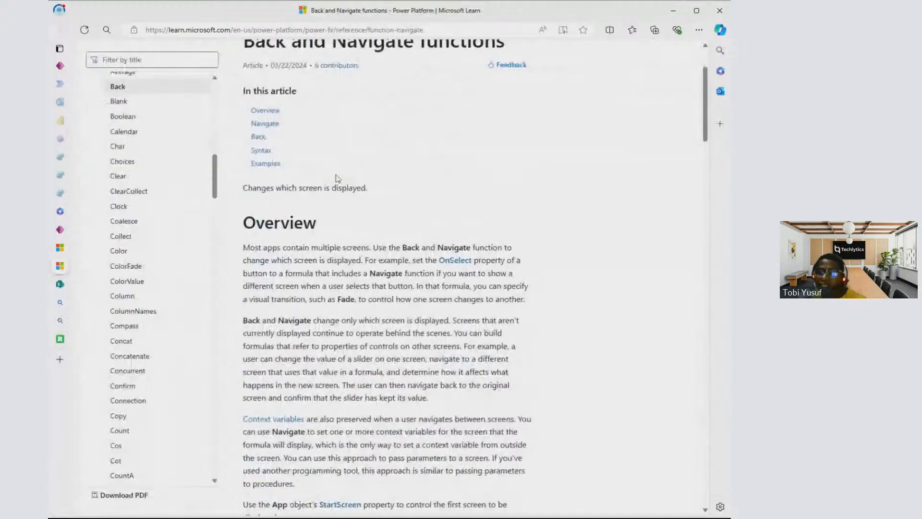
scroll(338, 179, "down", 1)
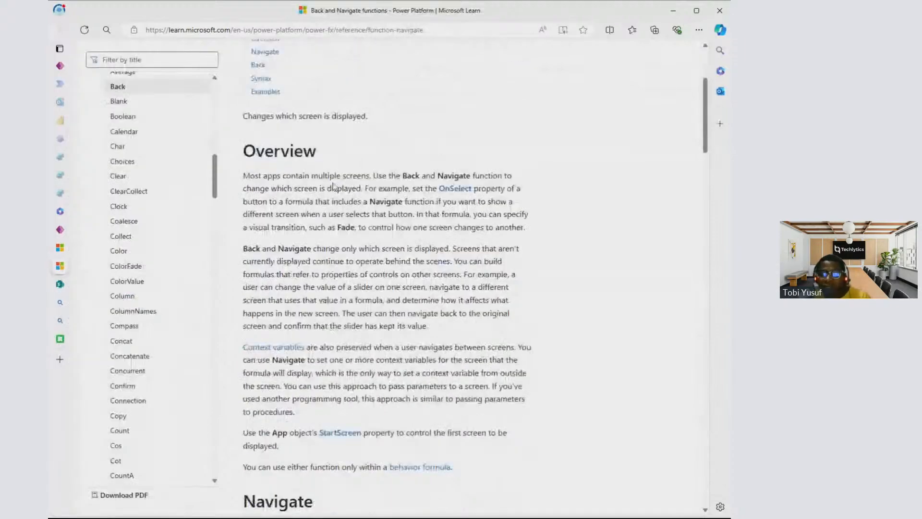
scroll(335, 187, "down", 4)
scroll(327, 159, "down", 3)
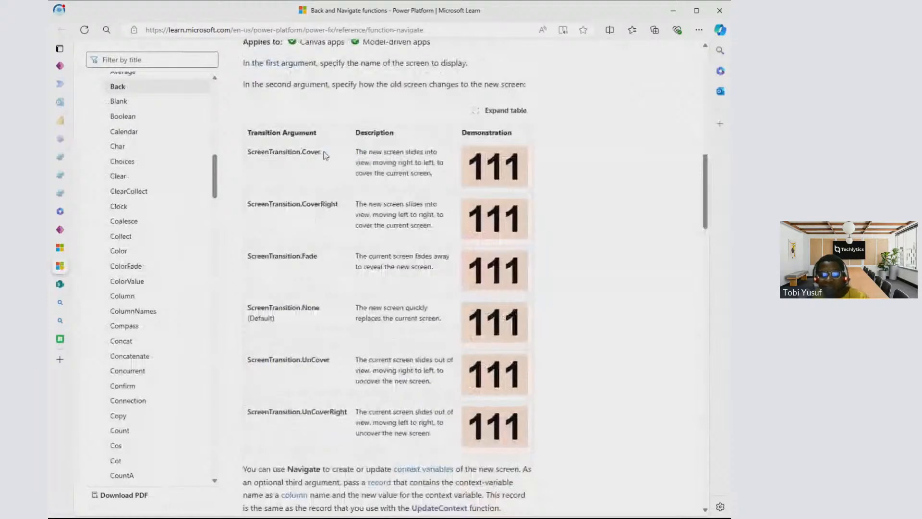
scroll(292, 151, "up", 1)
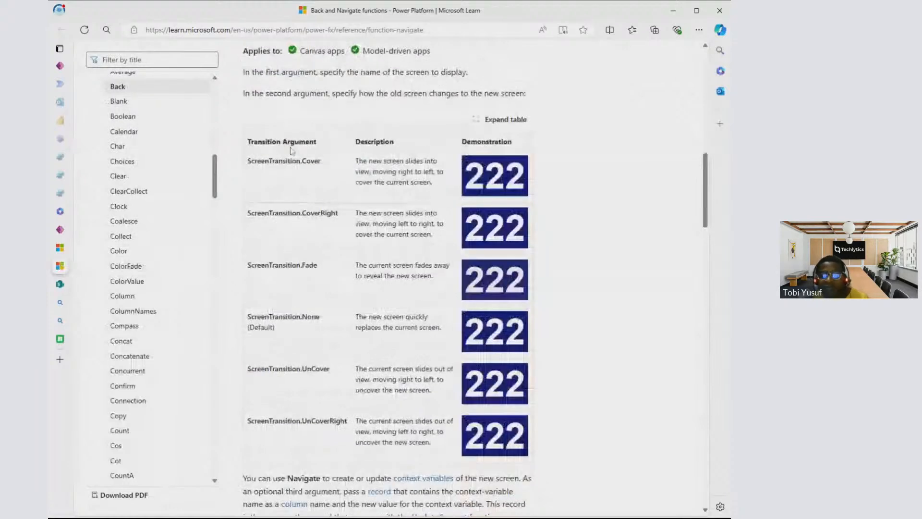
scroll(290, 151, "down", 1)
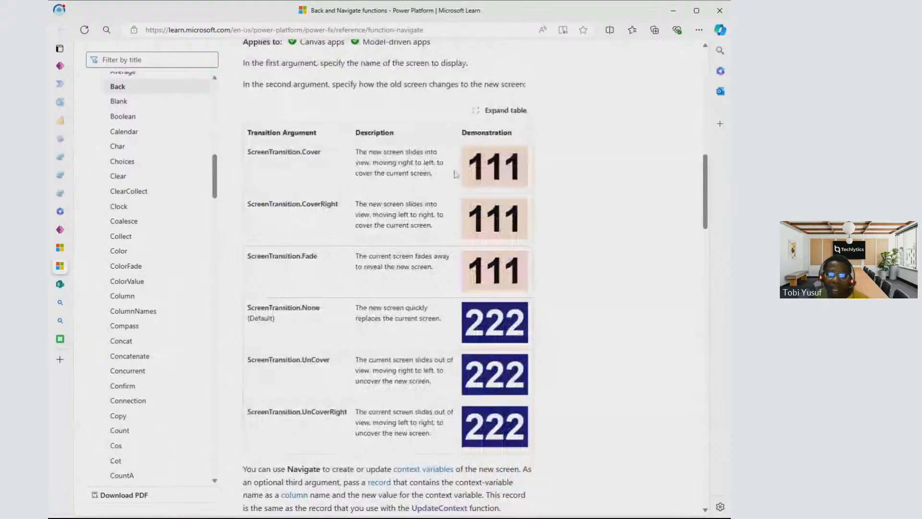
scroll(456, 174, "down", 5)
scroll(457, 160, "down", 10)
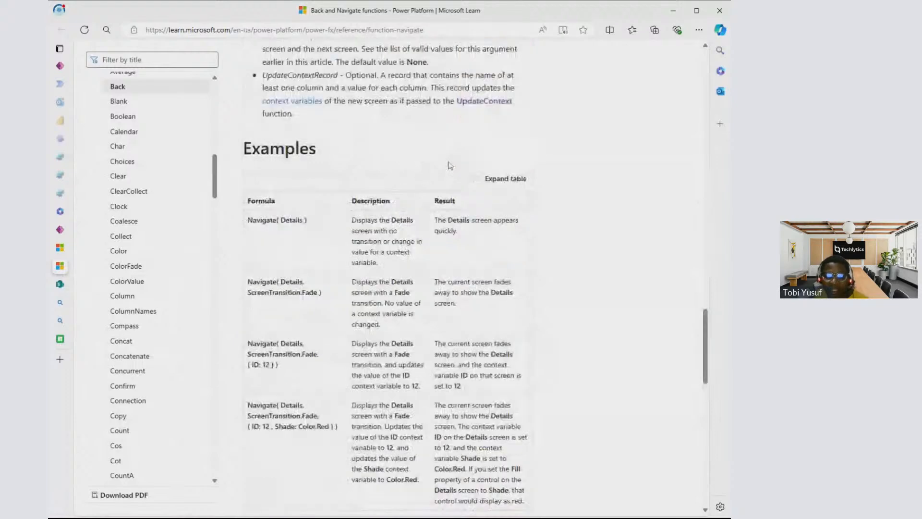
scroll(450, 166, "down", 1)
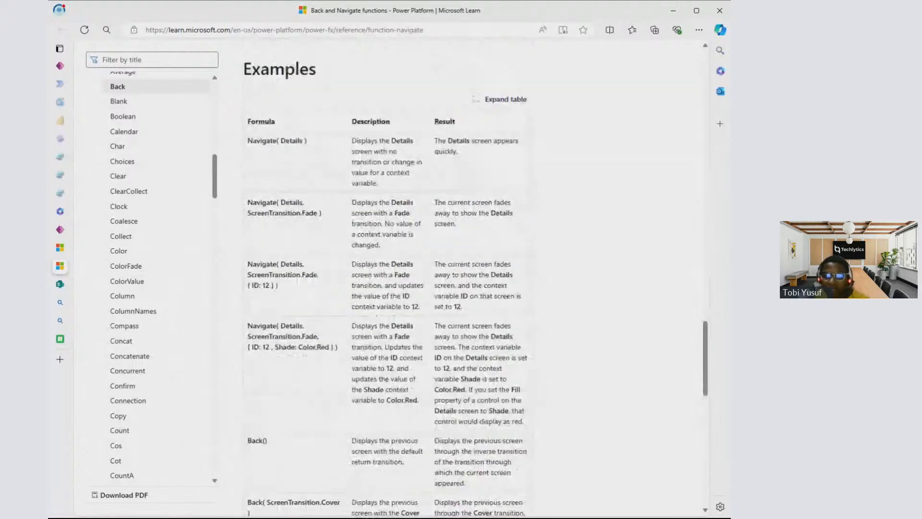
left_click_drag(308, 140, 261, 144)
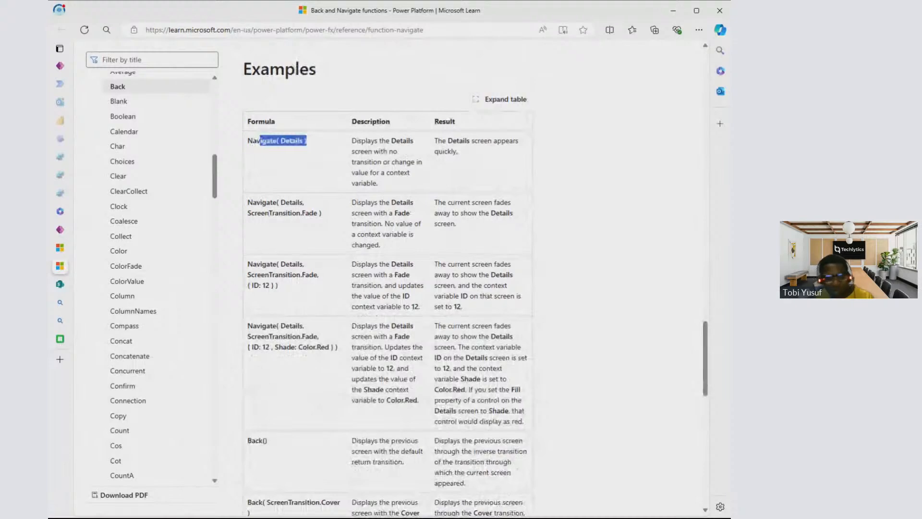
scroll(384, 278, "up", 4)
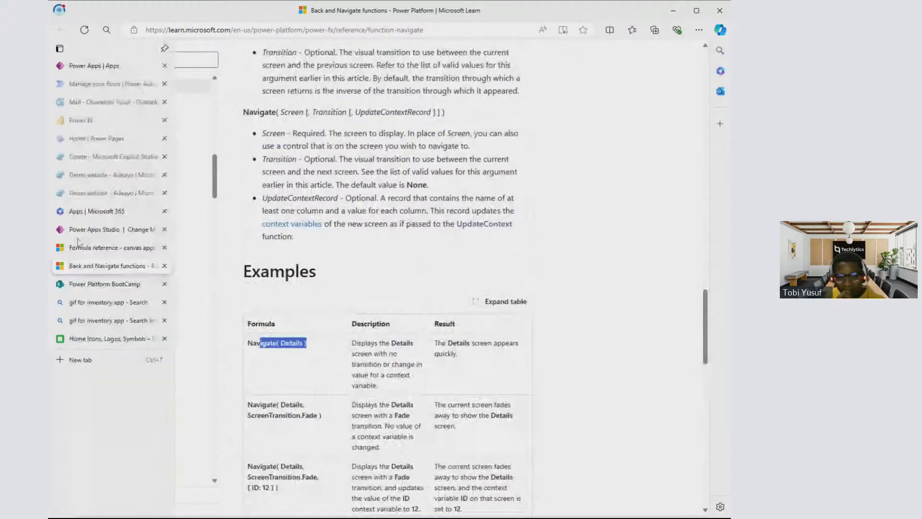
- Switch back to Power Apps Studio and set the Log In button's OnSelect formula to Navigate('Request Screen')
left_click(75, 232)
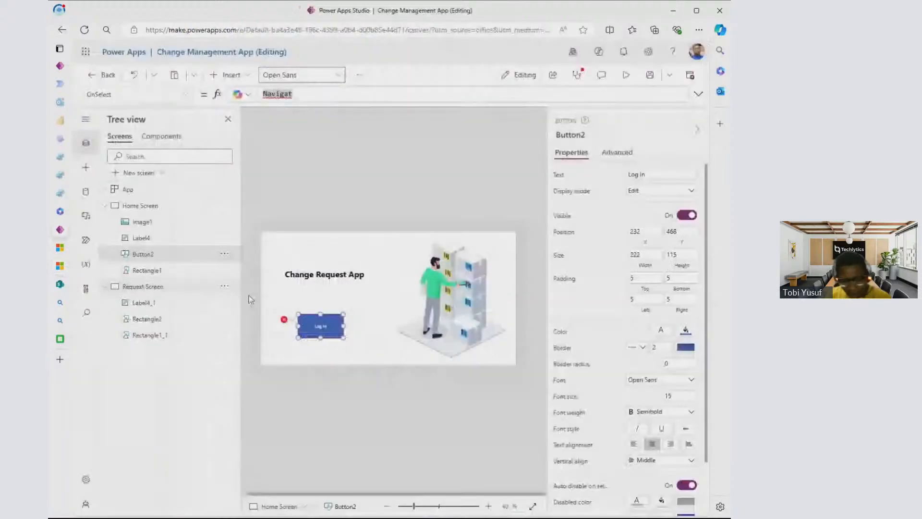
key("ctrl+a")
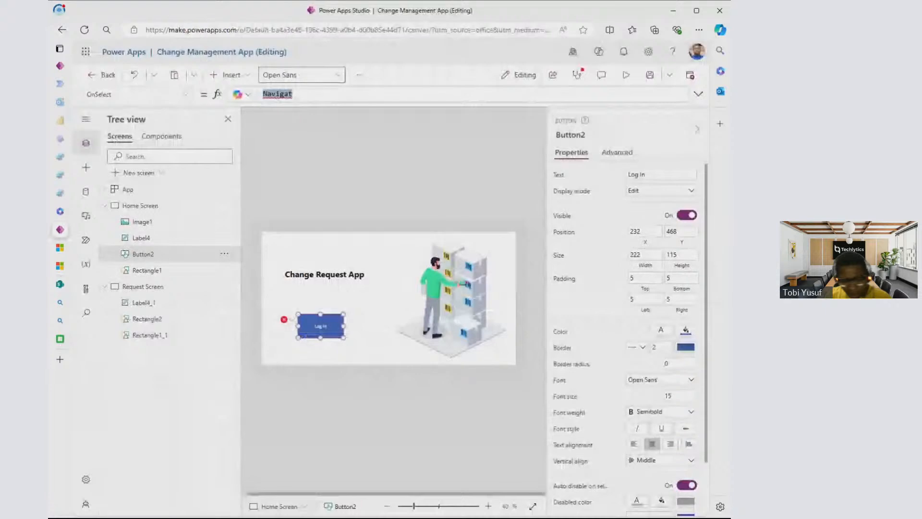
key("BackSpace")
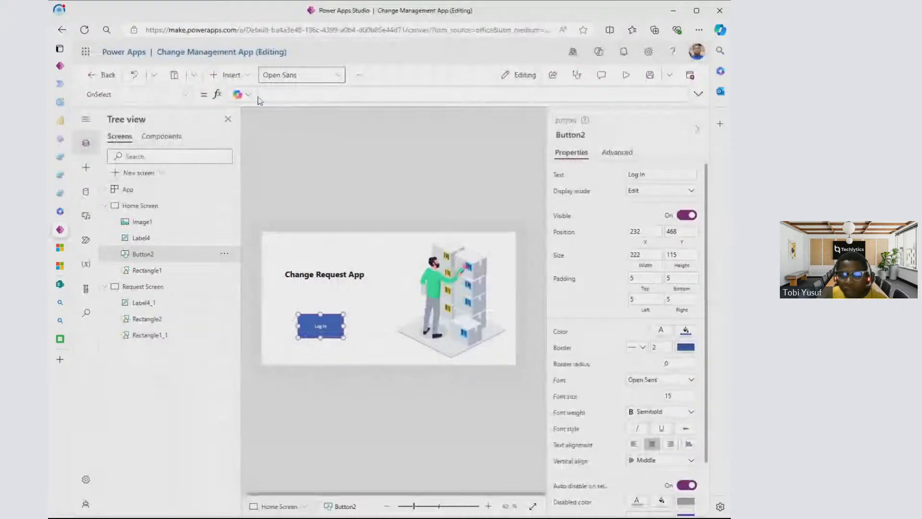
type("Nav")
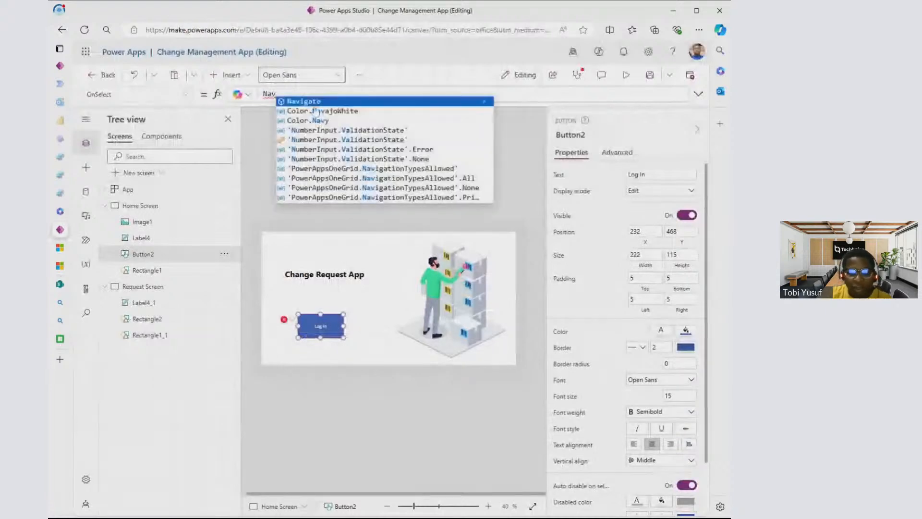
key("Tab")
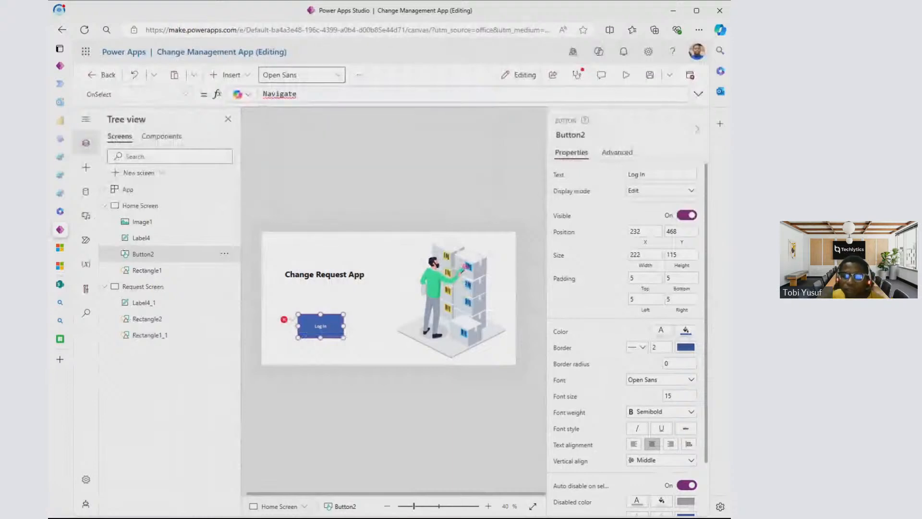
type("(")
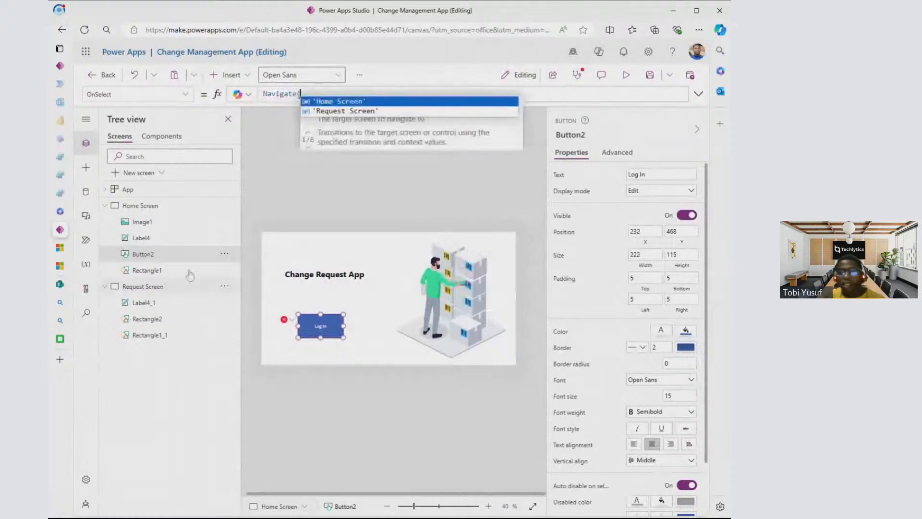
left_click(370, 111)
type(")")
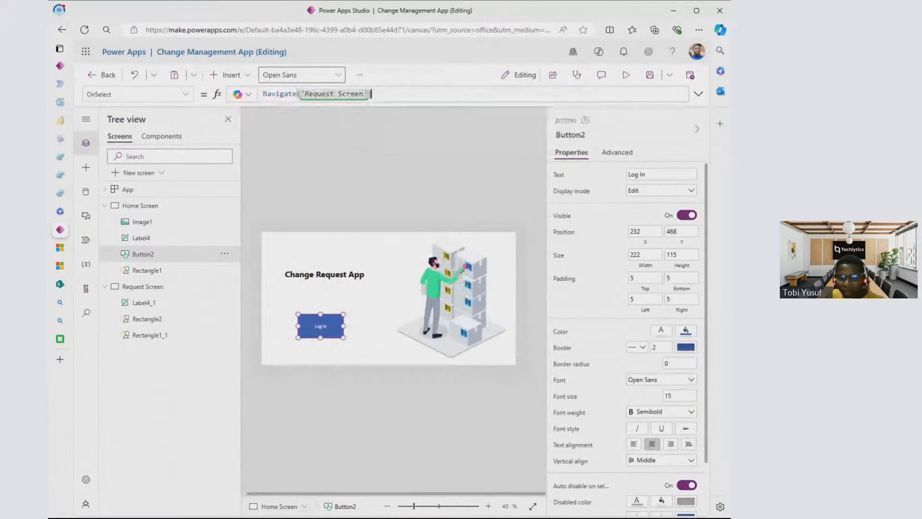
left_click(255, 128)
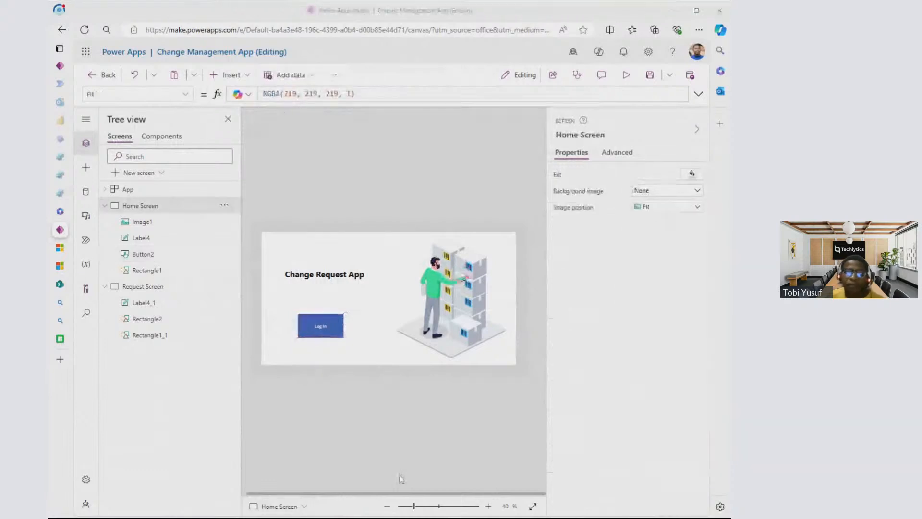
left_click(264, 14)
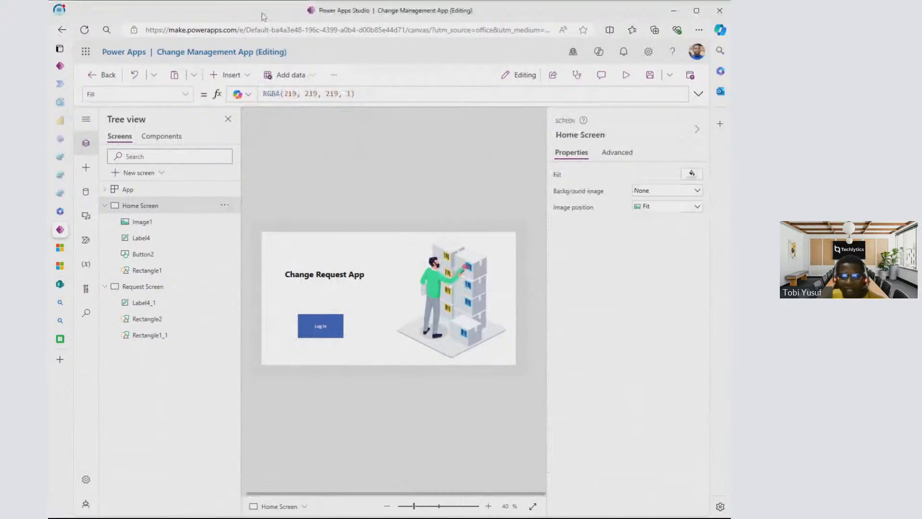
- Preview the app from the Home Screen to test the Log In button, preview the Request Screen again, and exit the preview
left_click(626, 75)
left_click(255, 355)
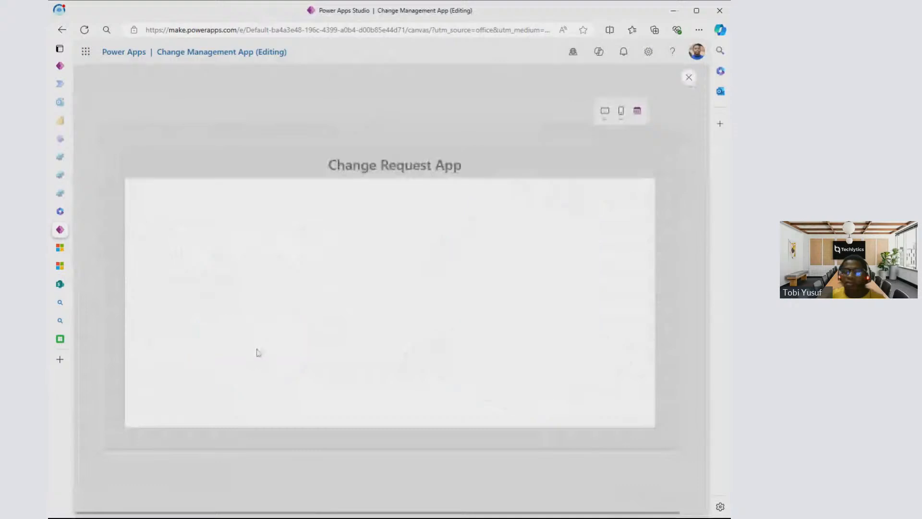
left_click(689, 78)
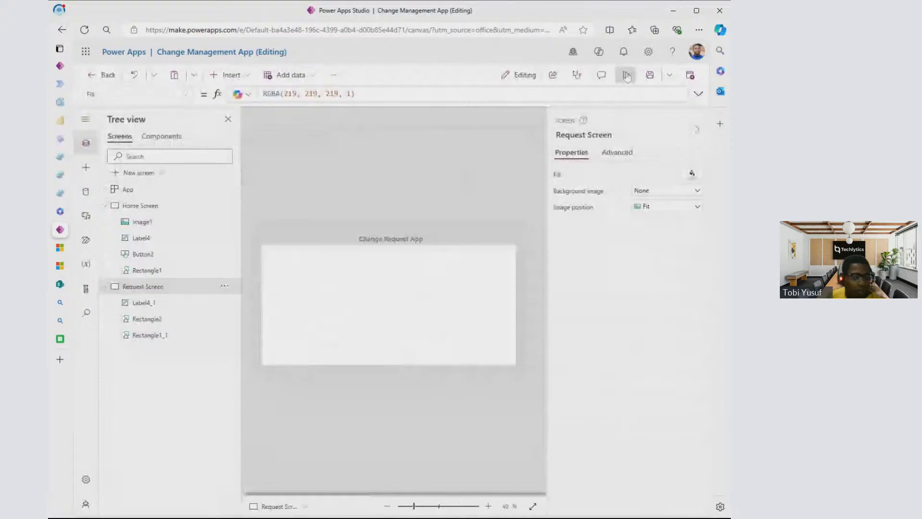
left_click(627, 75)
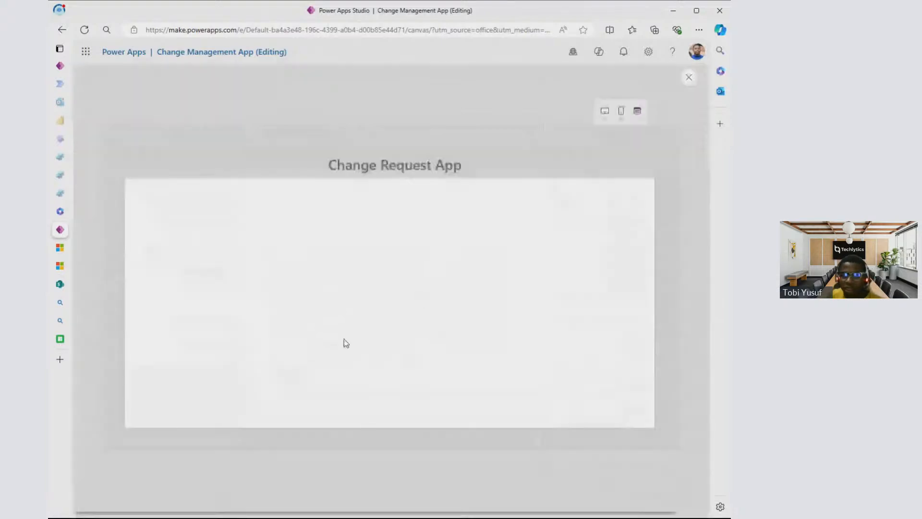
left_click(612, 13)
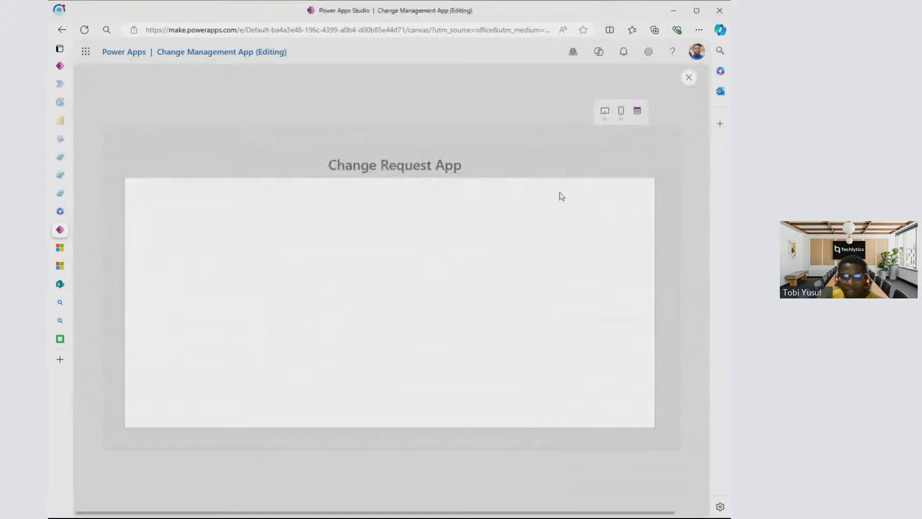
left_click(690, 79)
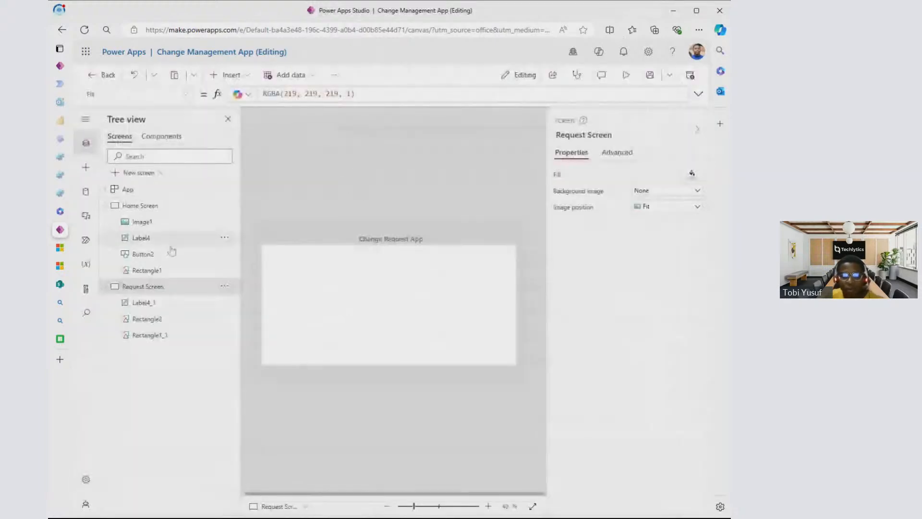
- Insert a Home icon on the Request Screen and place it in the header before the title, at about X 106, Y 48
left_click(86, 167)
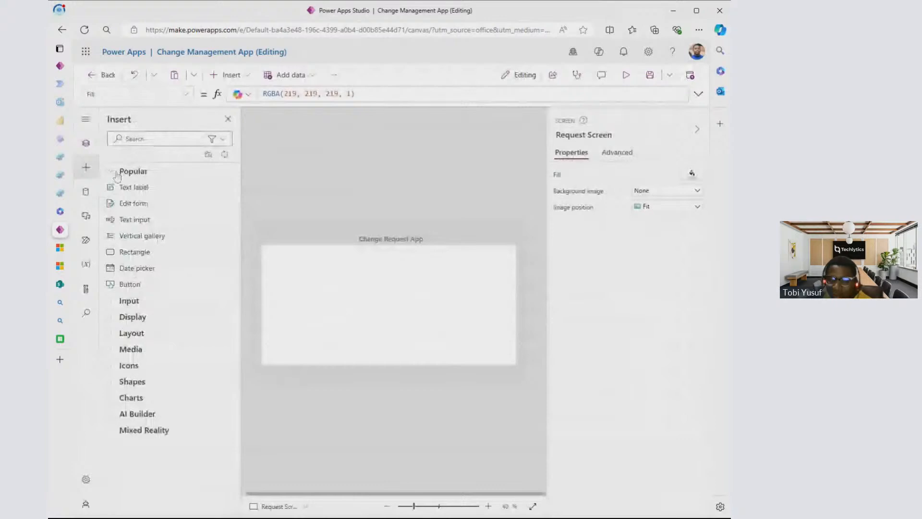
left_click(112, 369)
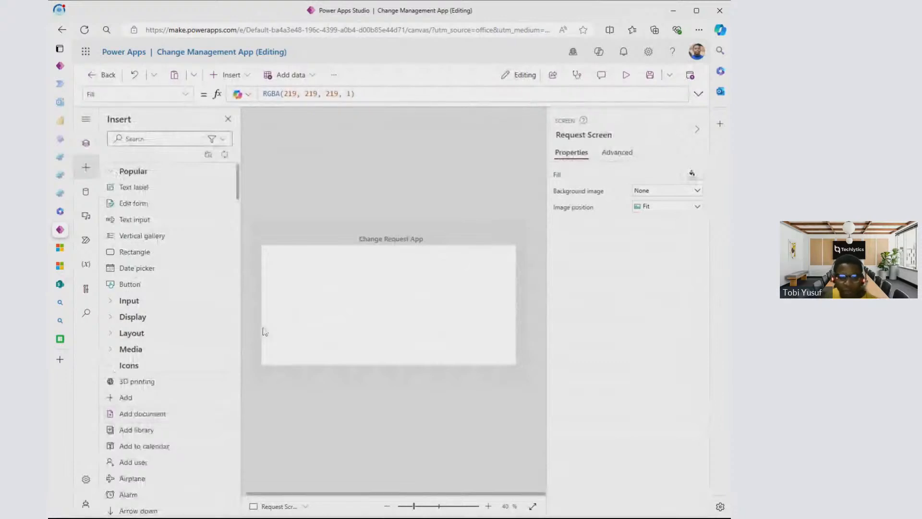
scroll(166, 345, "down", 2)
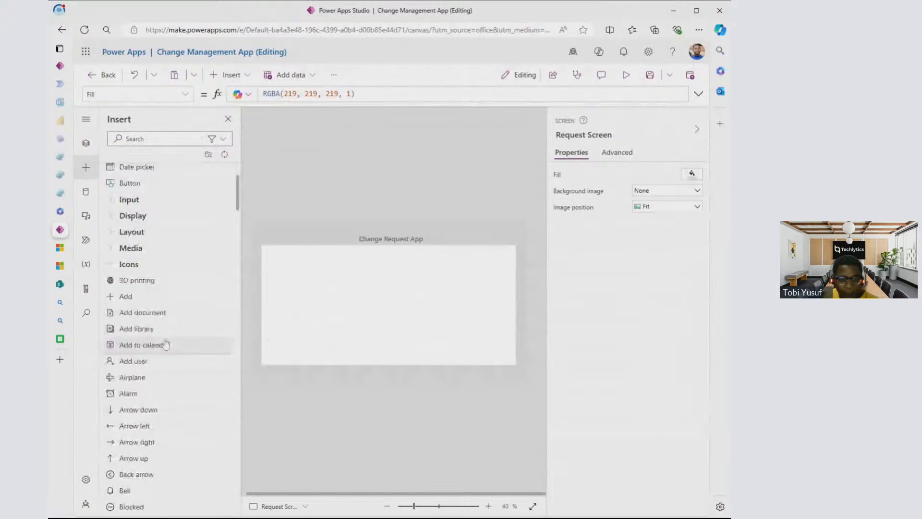
scroll(167, 345, "down", 4)
scroll(144, 355, "down", 5)
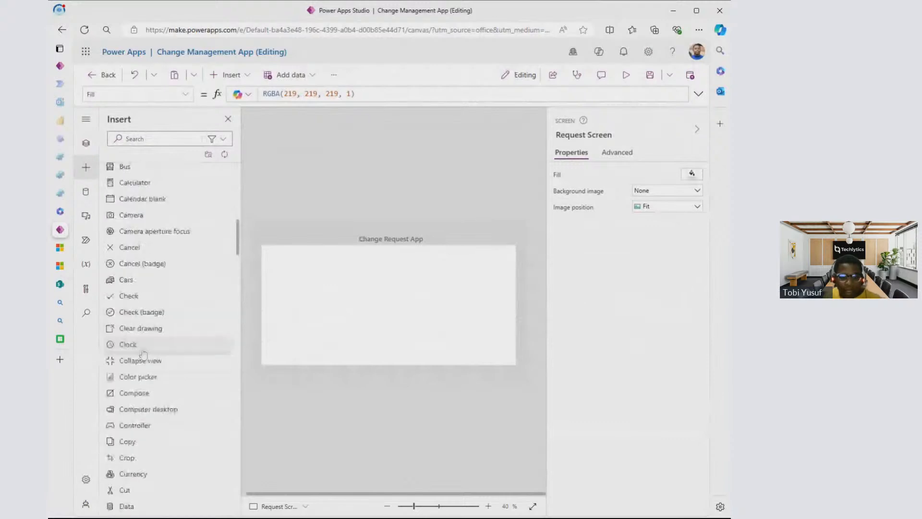
scroll(143, 354, "down", 5)
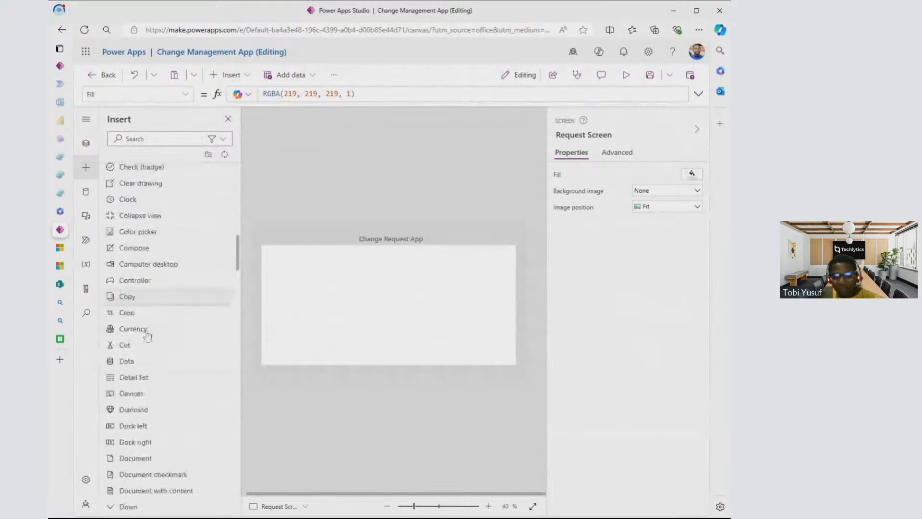
scroll(144, 330, "down", 5)
left_click(154, 138)
type("hom")
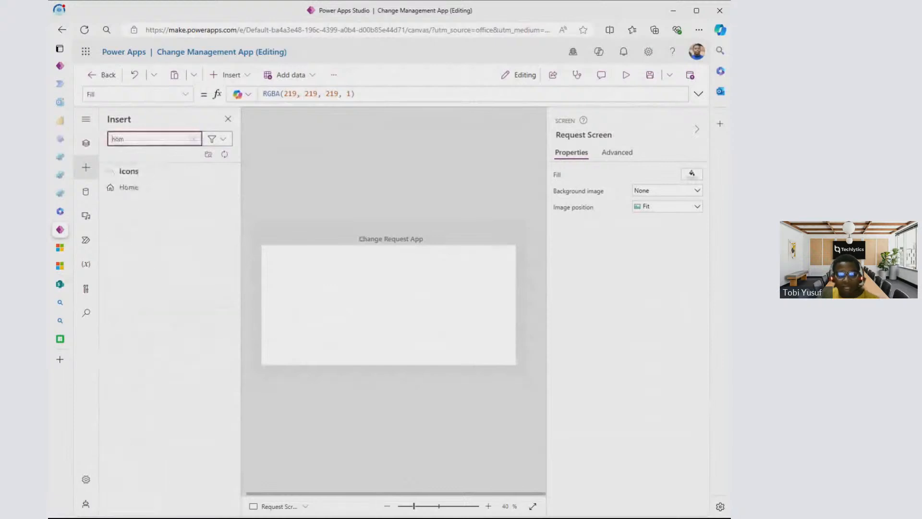
type("e")
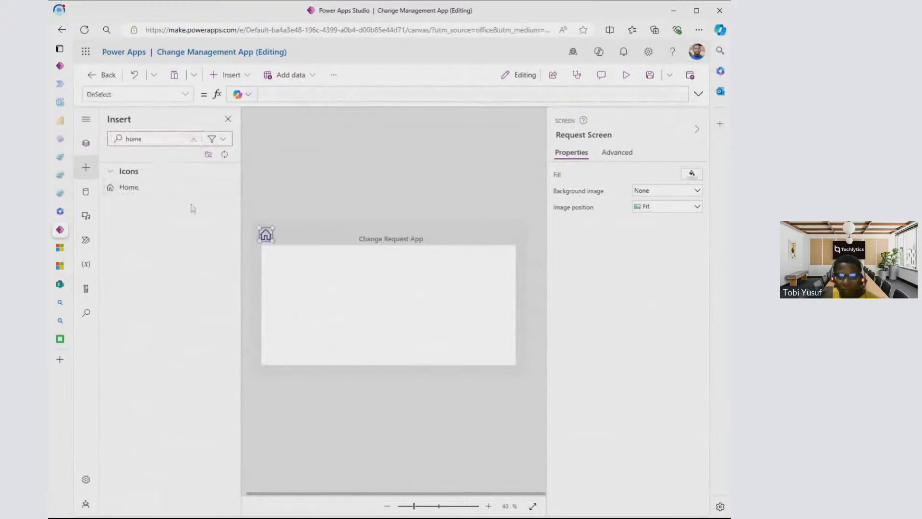
left_click_drag(272, 233, 278, 235)
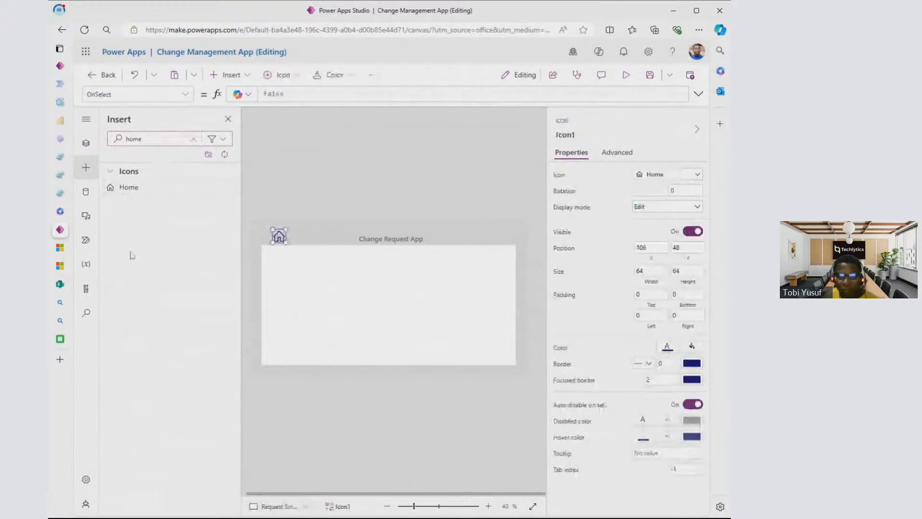
- Switch to the Icons8 page and browse its home icon results
left_click(60, 339)
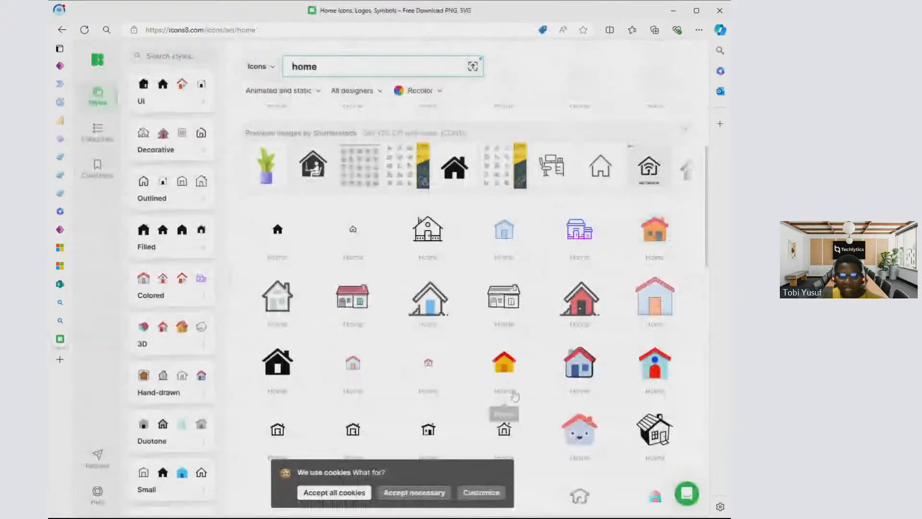
scroll(579, 326, "down", 1)
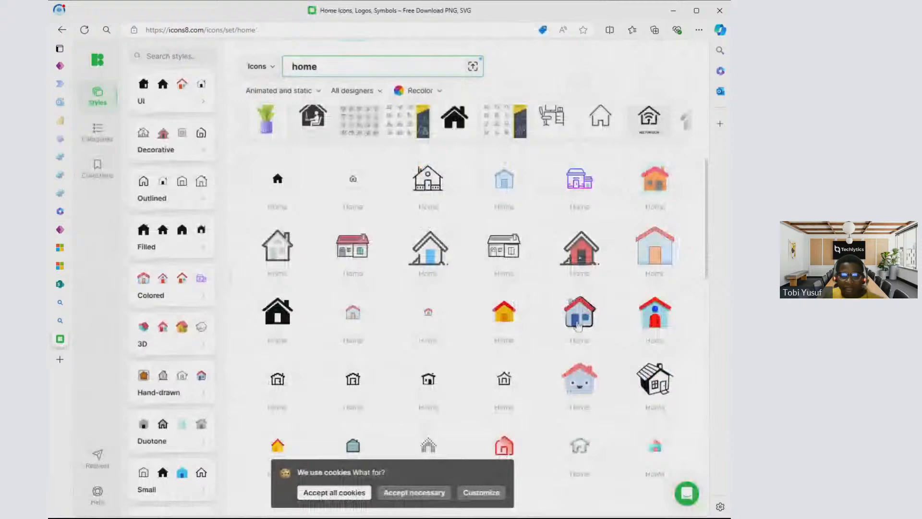
scroll(578, 327, "down", 2)
mouse_move(102, 342)
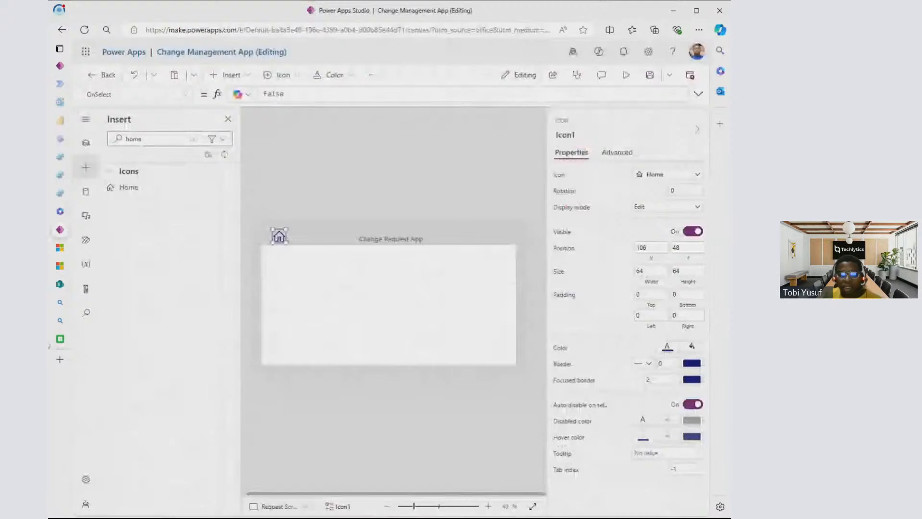
left_click(62, 339)
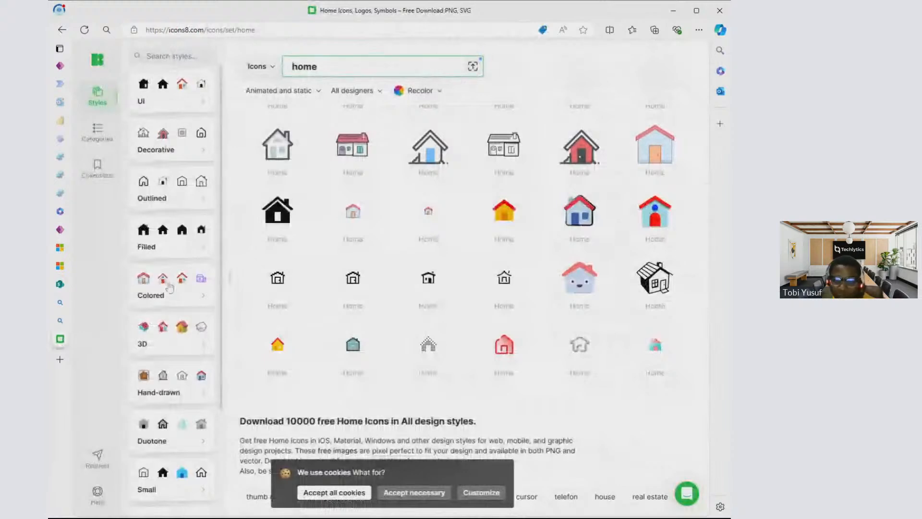
- Back in Power Apps Studio, shrink the header's Home icon to about 51 by 44 and move it to about X 86, Y 69
left_click(61, 230)
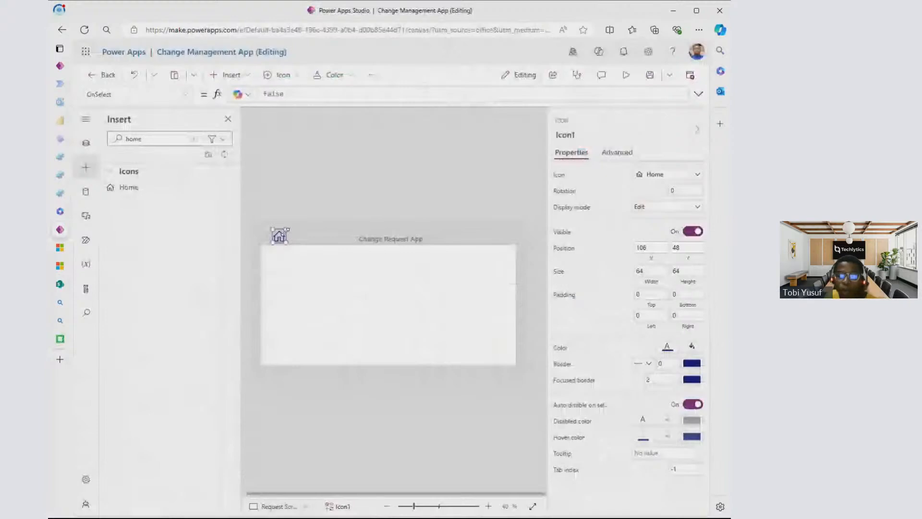
left_click_drag(288, 229, 285, 234)
left_click_drag(278, 239, 275, 240)
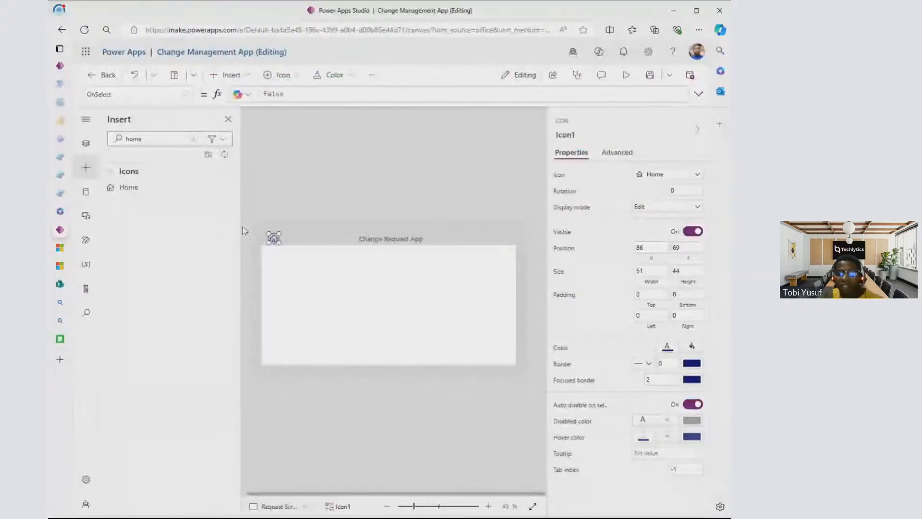
- Set the Home icon's OnSelect formula to Navigate('Home Screen')
left_click(86, 144)
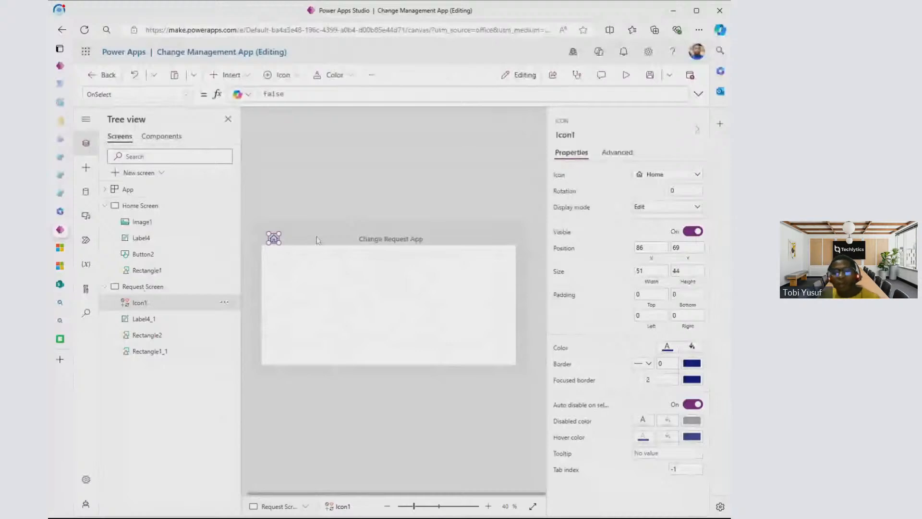
left_click(135, 94)
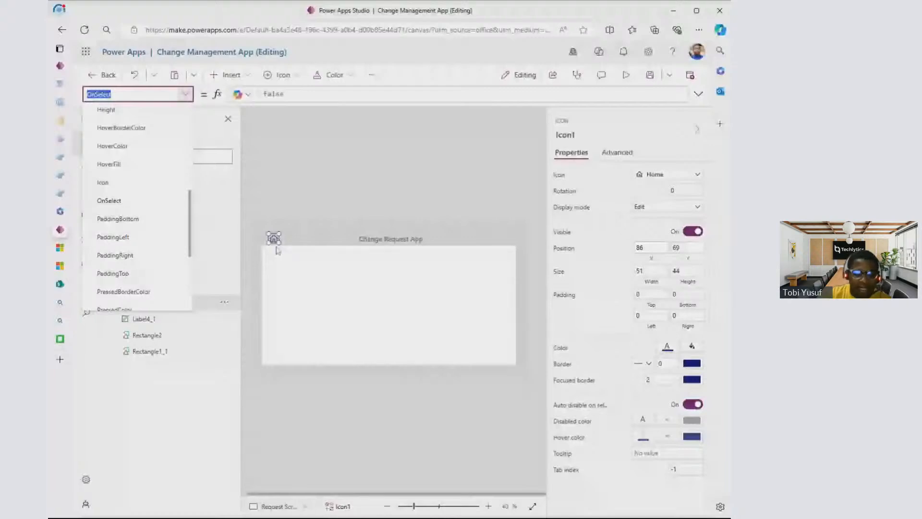
left_click(288, 94)
key("BackSpace")
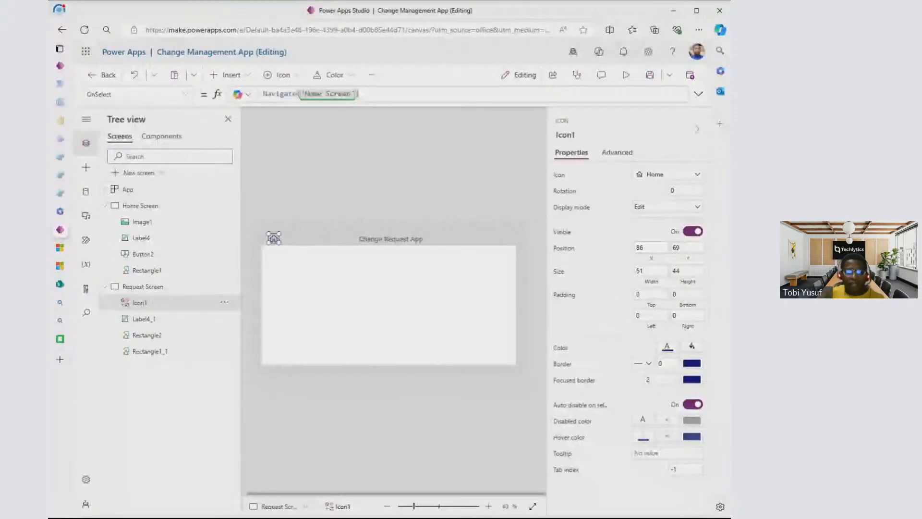
- Preview the app to test the Home icon and the Log In button between both screens, and exit the preview
left_click(623, 74)
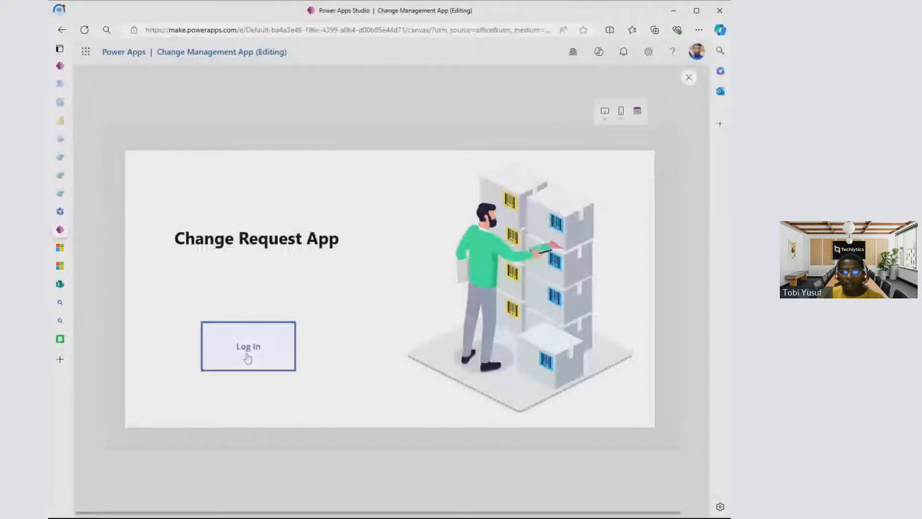
left_click(247, 358)
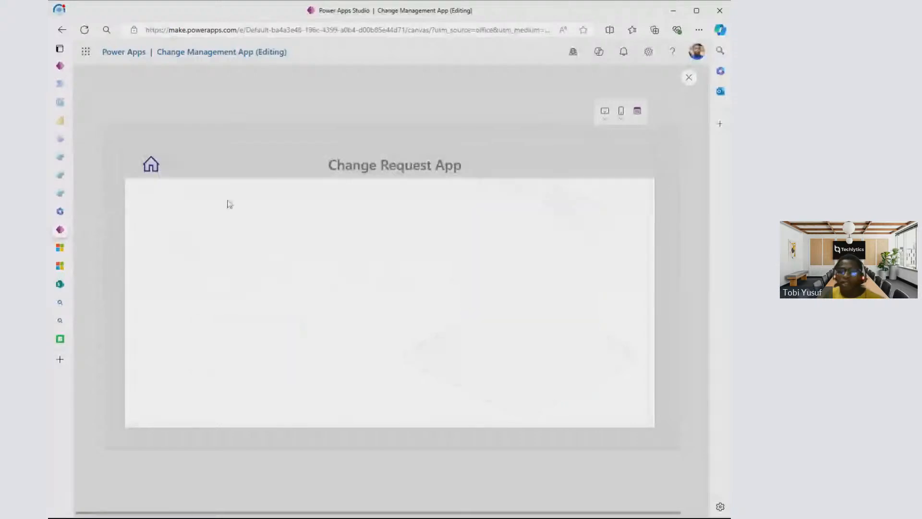
left_click(151, 165)
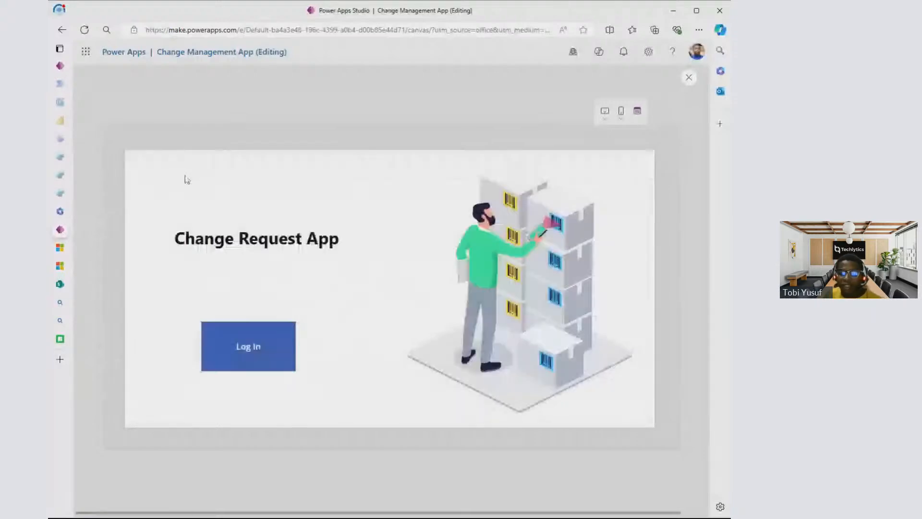
left_click(236, 347)
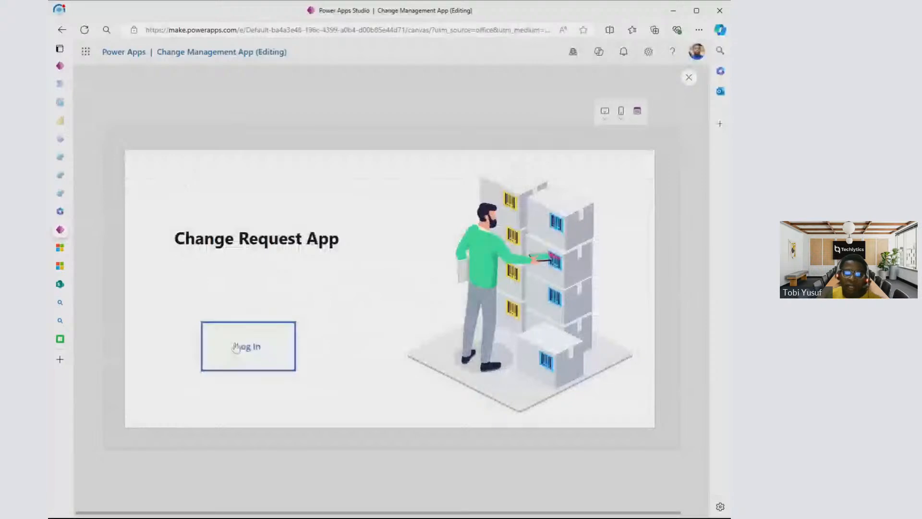
key("Escape")
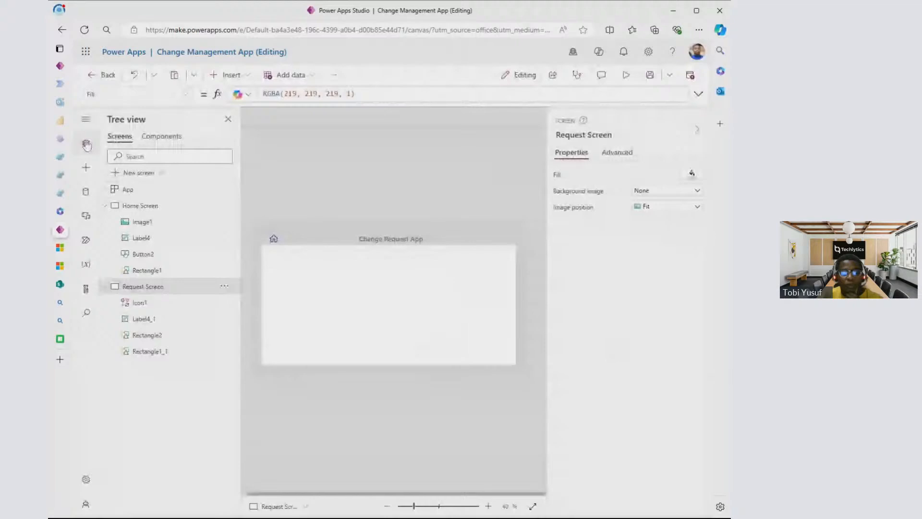
- Search the data sources available to the app for "sql" and "orac", and view the Oracle Database connector's description
left_click(86, 193)
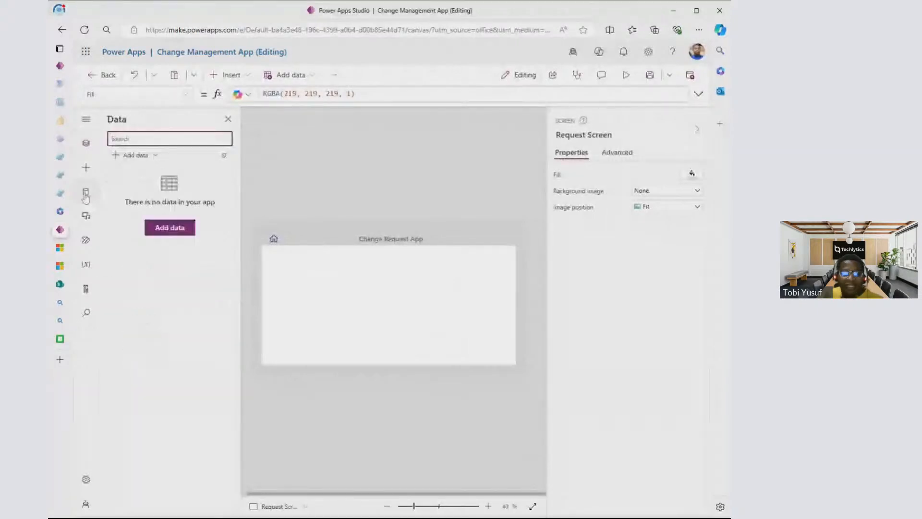
left_click(170, 229)
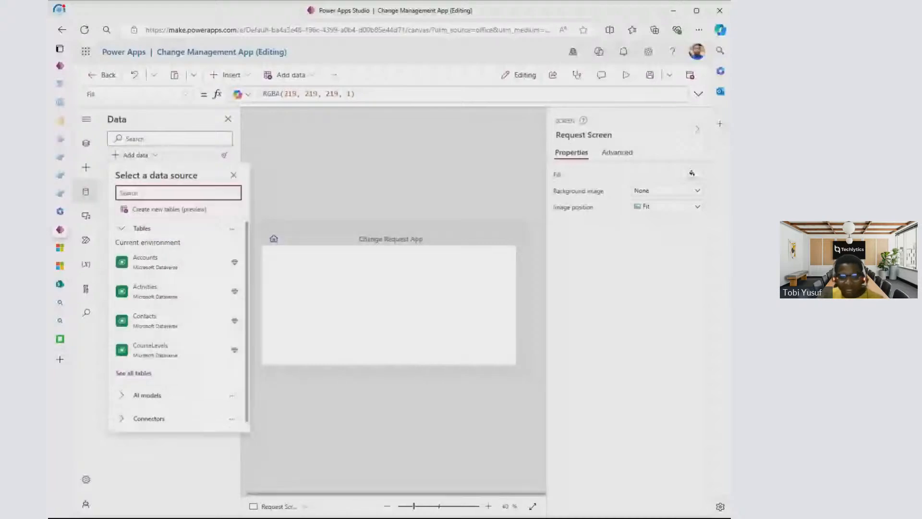
type("sql")
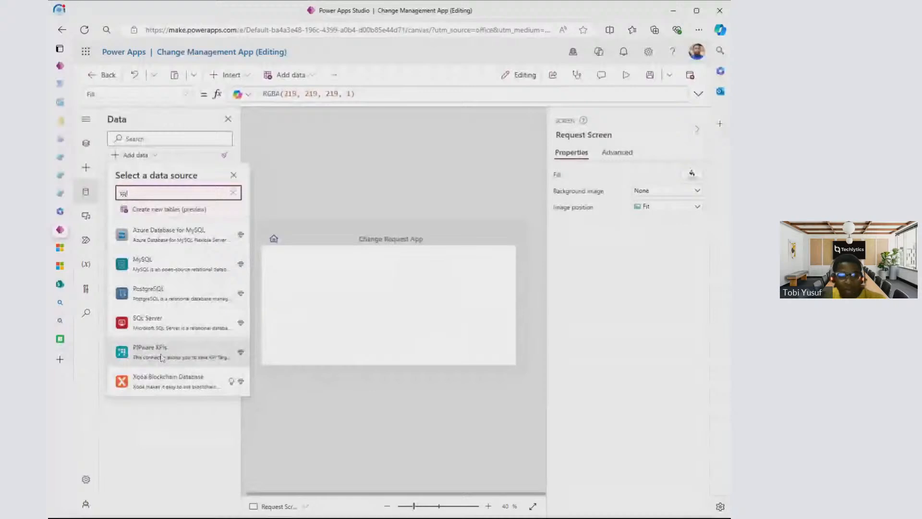
key("BackSpace")
key("BackSpace")
key("BackSpace")
type("o")
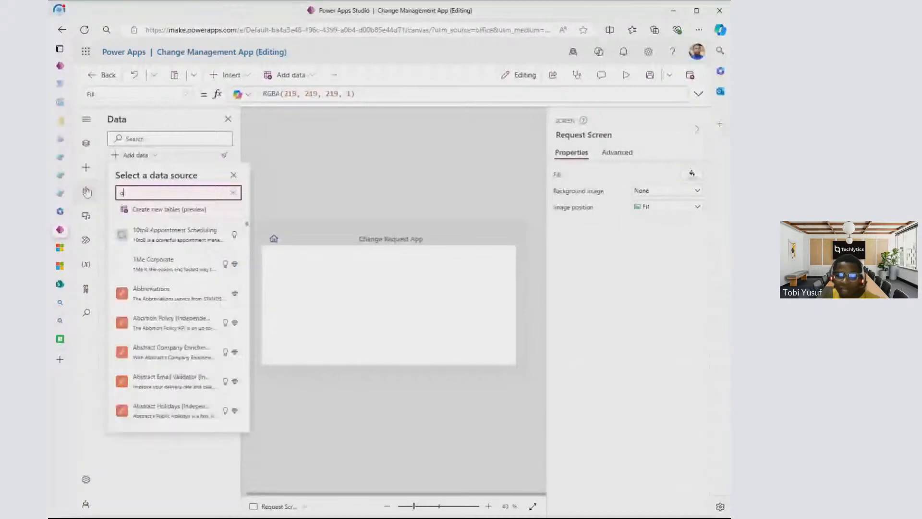
type("ra")
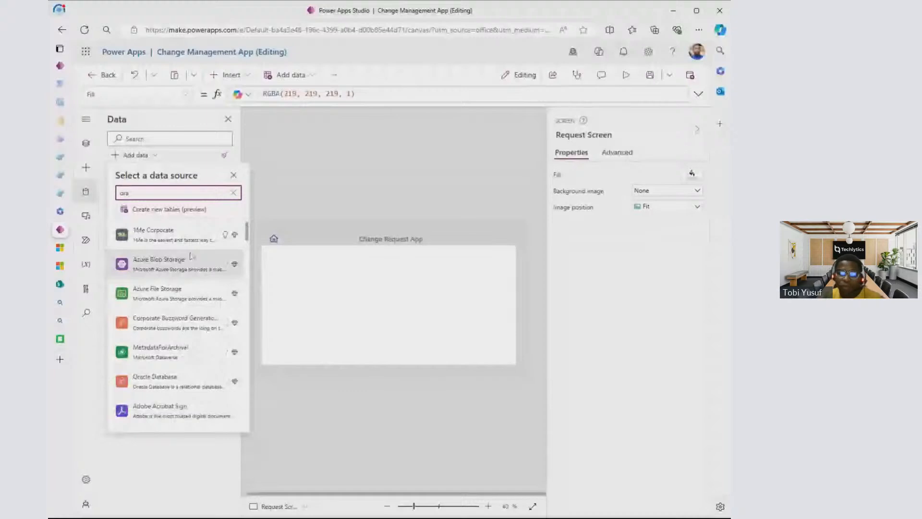
type("c")
mouse_move(174, 235)
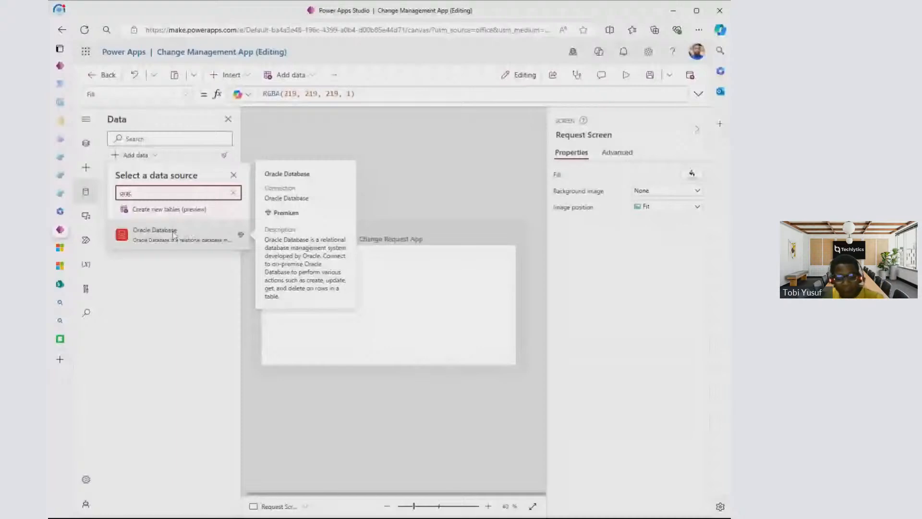
- Search the data sources for "share" and connect the app to the Change Request List on the Power Platform BootCamp SharePoint site
left_click_drag(139, 193, 110, 196)
key("BackSpace")
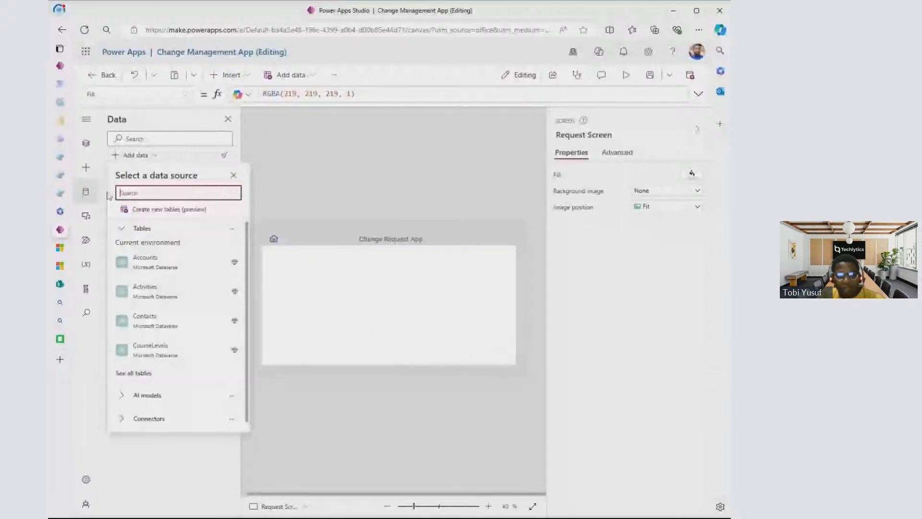
type("sha")
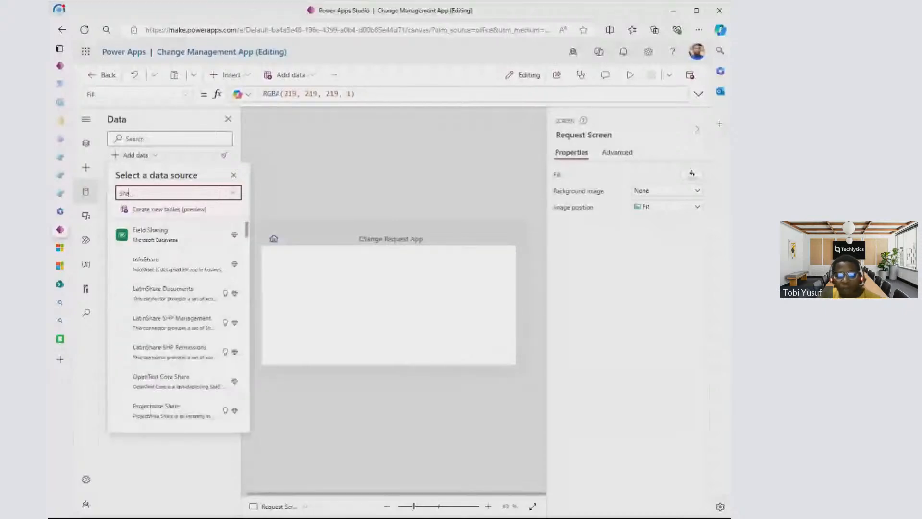
type("re")
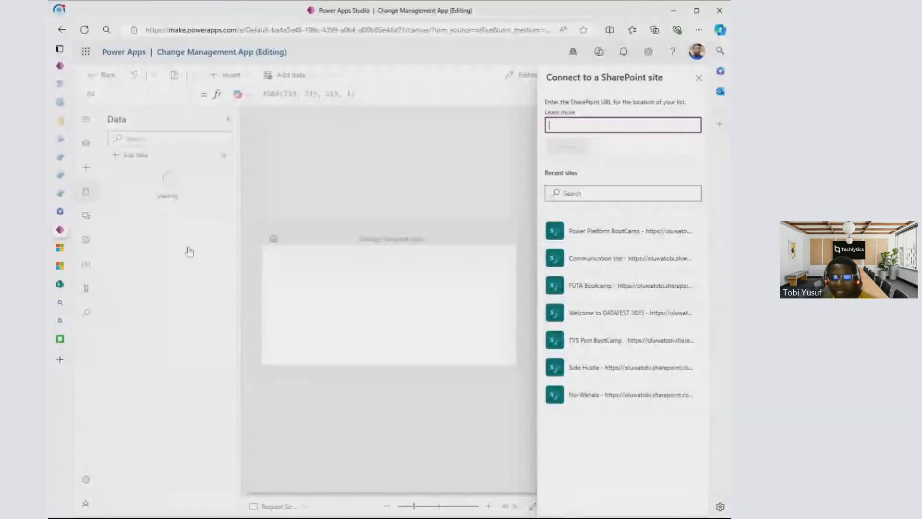
left_click(604, 233)
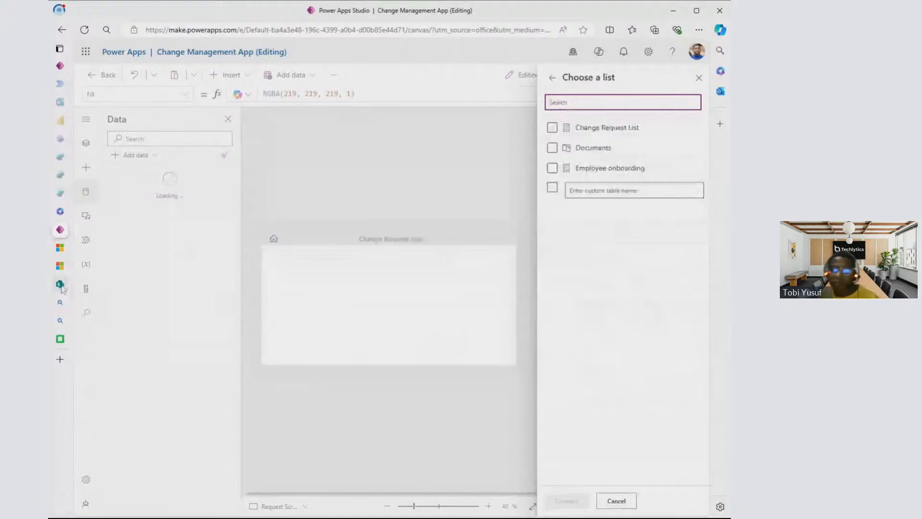
left_click(60, 175)
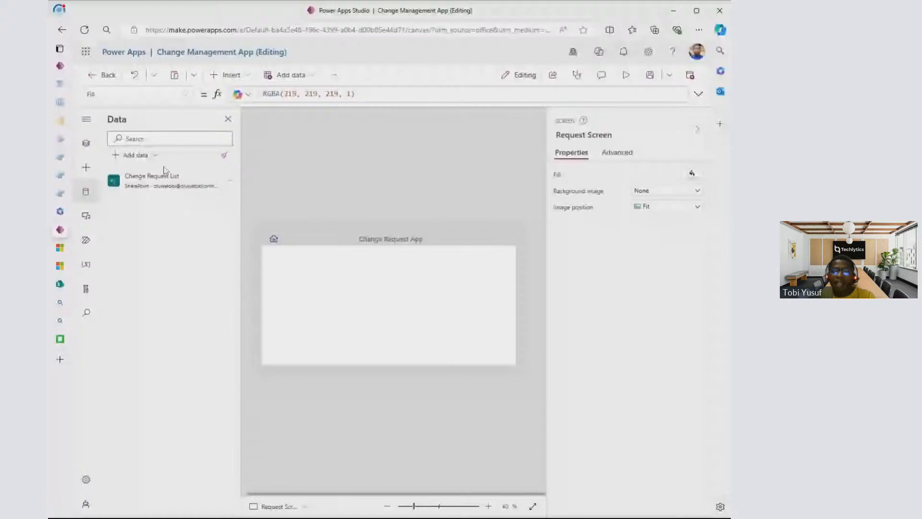
mouse_move(168, 178)
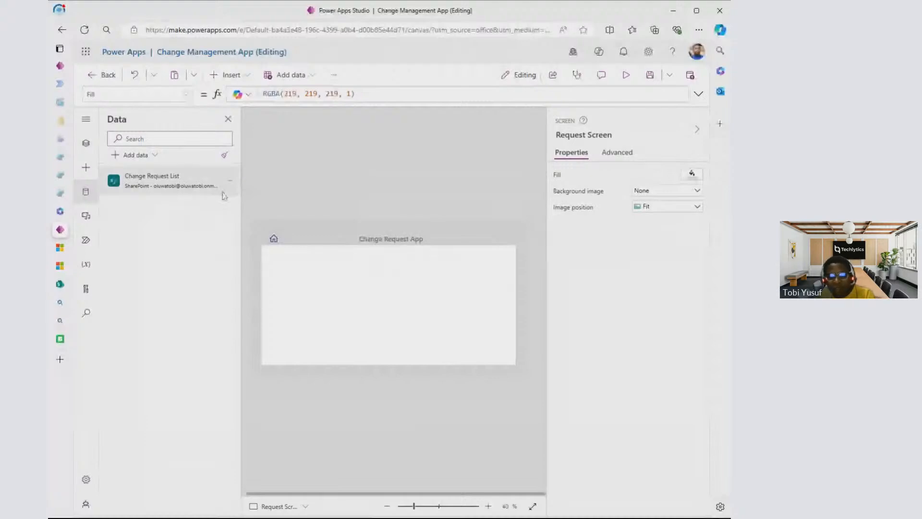
- Show the app's screen tree, check the Change Request List's columns in SharePoint, and return to Power Apps Studio
left_click(86, 143)
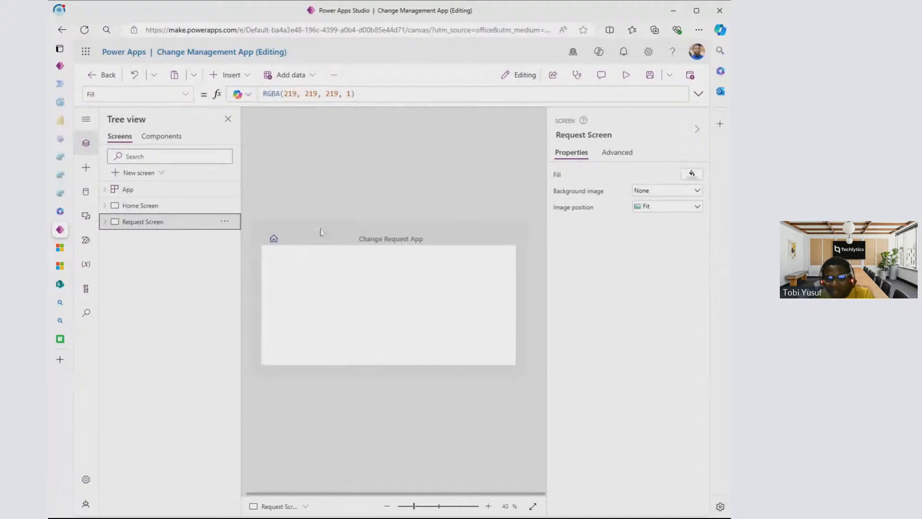
left_click(60, 285)
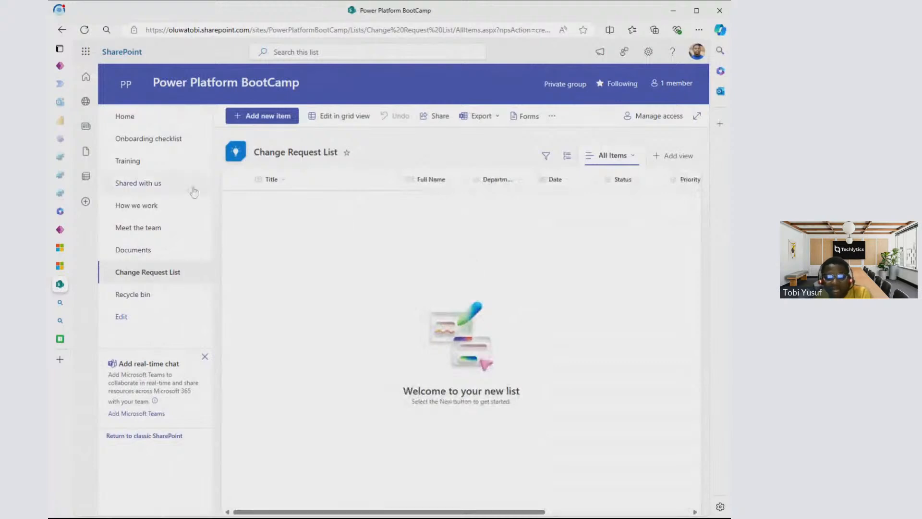
left_click(63, 237)
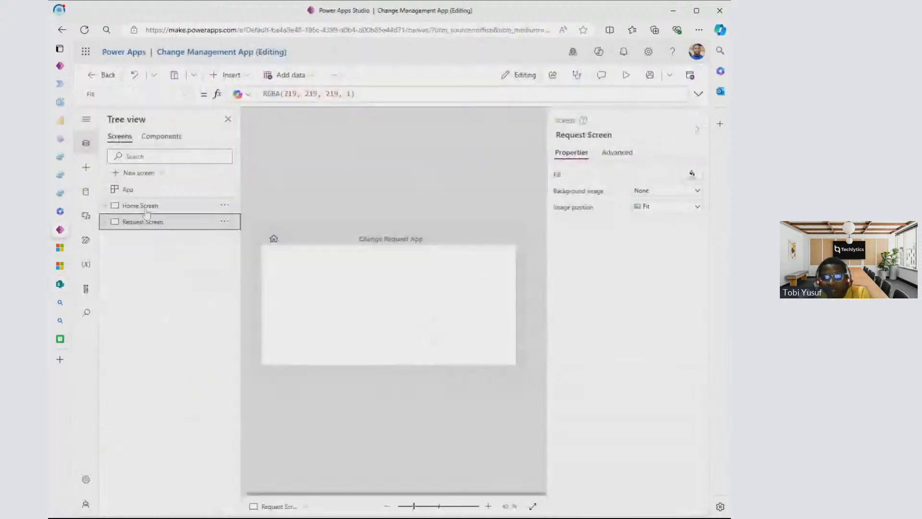
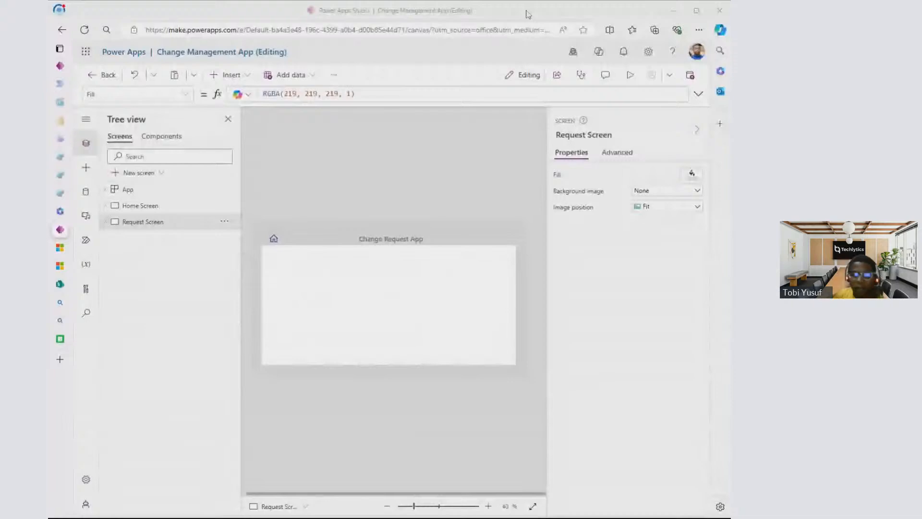
- Expand the Home Screen in the screen tree and examine its available properties and its Fill formula
left_click(158, 221)
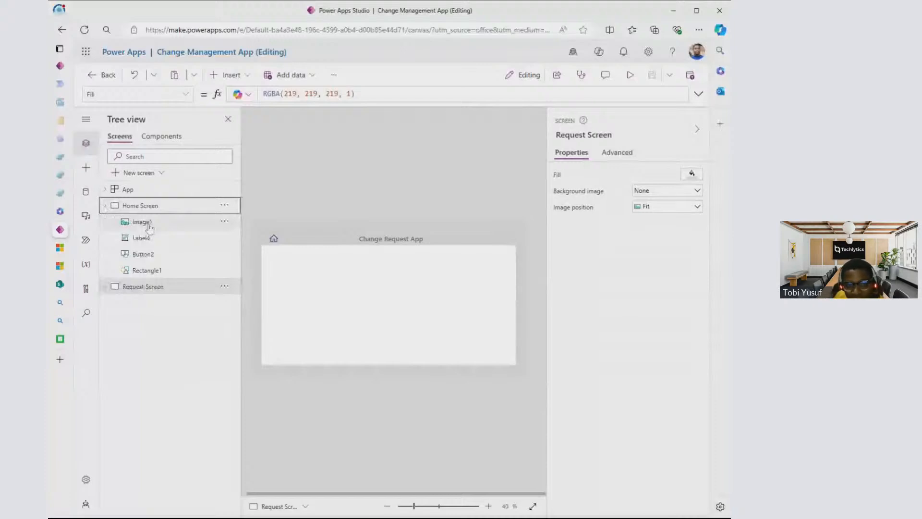
left_click(172, 207)
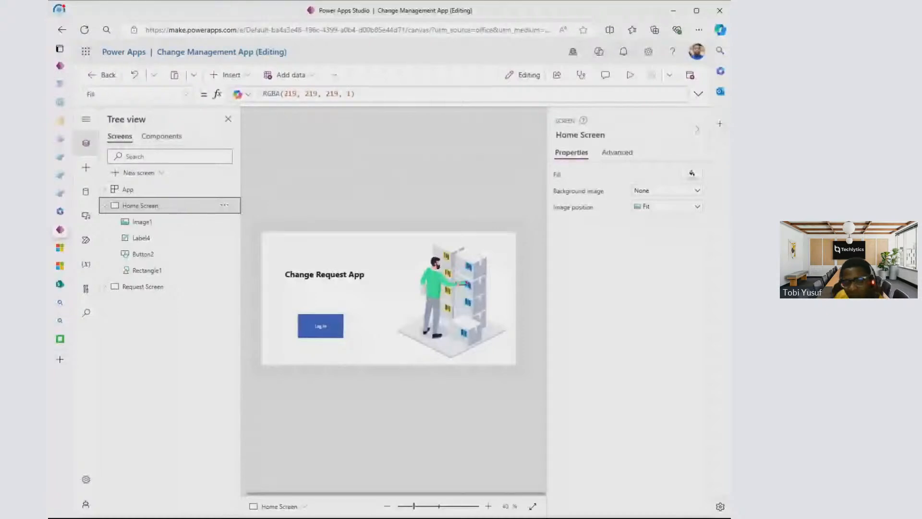
left_click(187, 95)
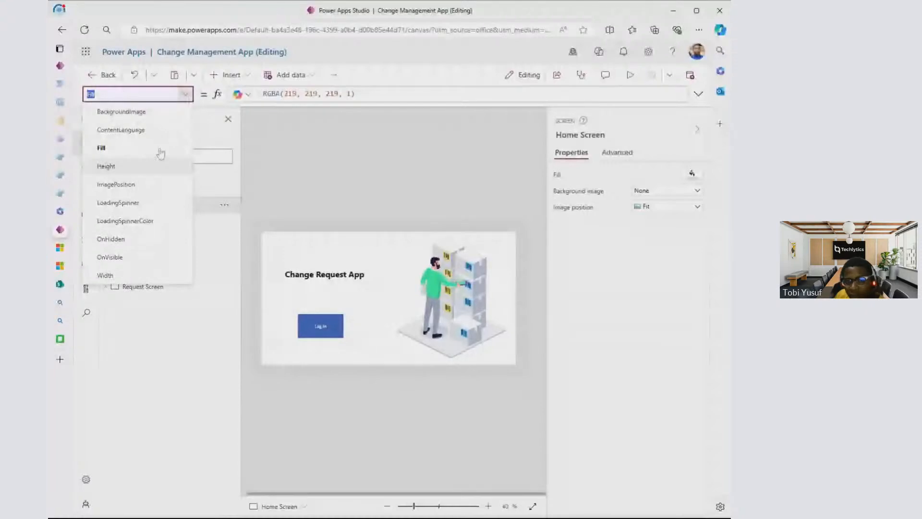
left_click(122, 152)
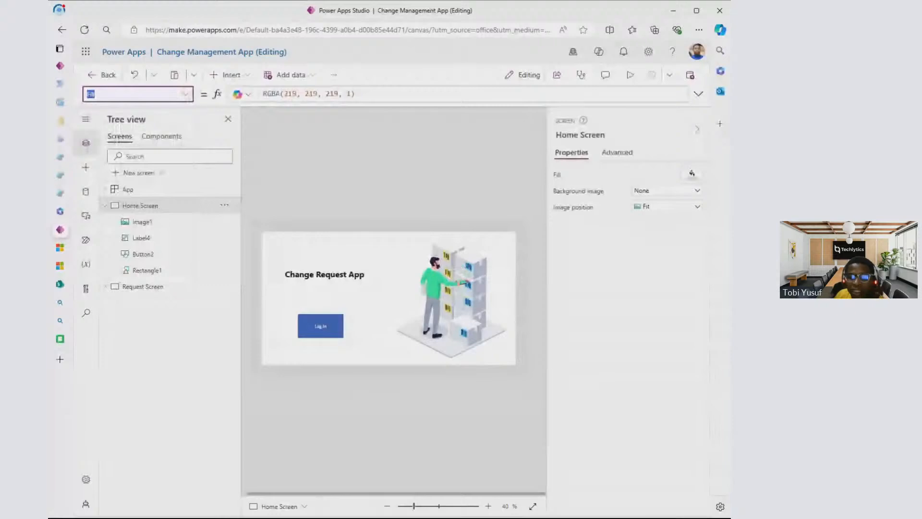
left_click(371, 94)
left_click(186, 97)
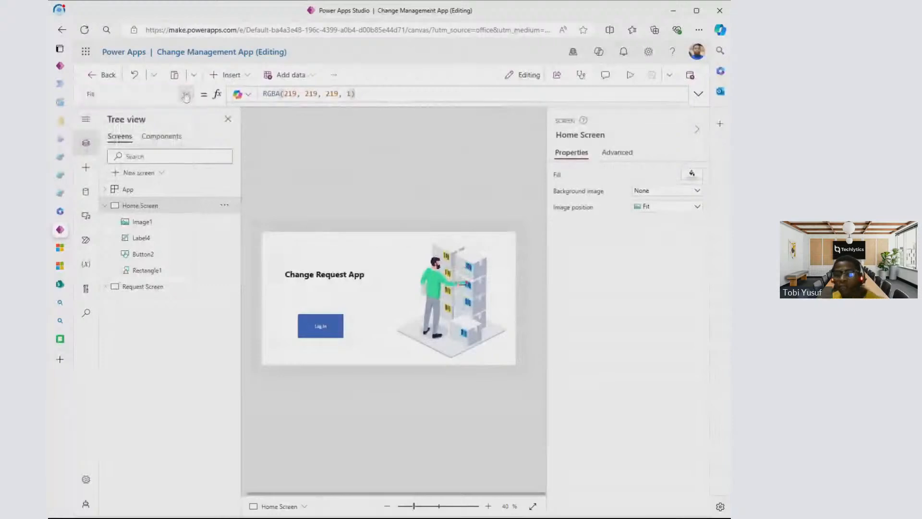
left_click(186, 96)
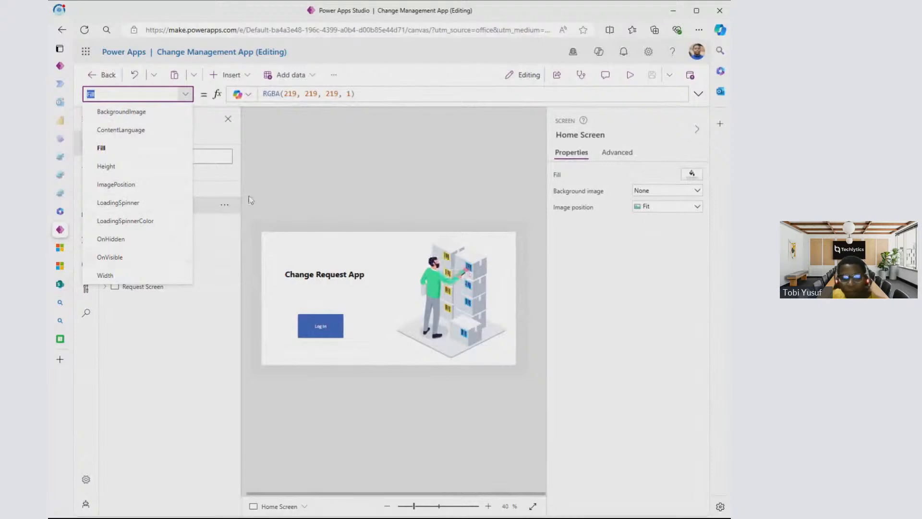
left_click(294, 193)
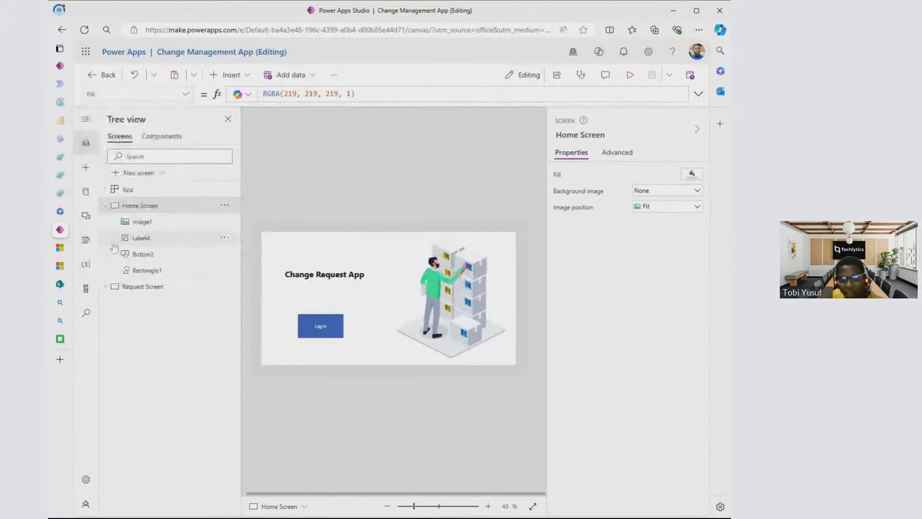
- Examine the properties available for the image on the Home Screen and compare them with those of the screen itself
left_click(150, 223)
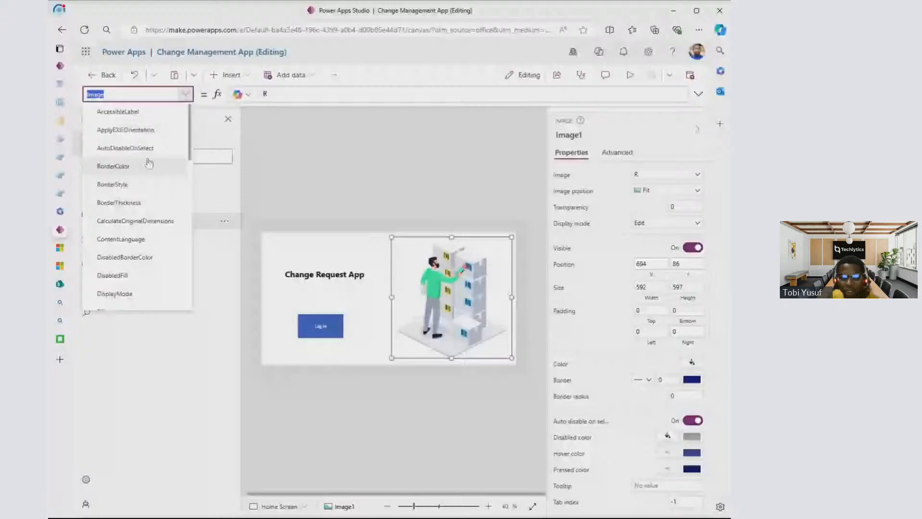
scroll(138, 209, "down", 7)
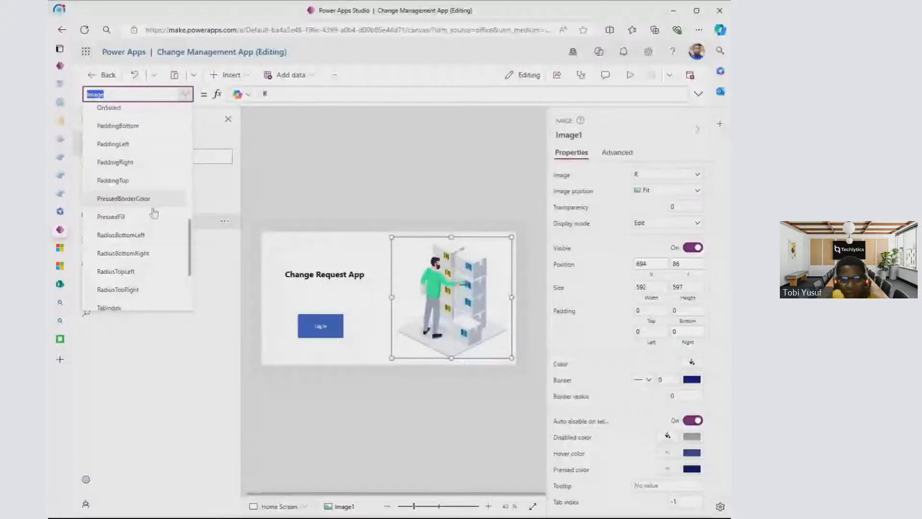
scroll(183, 219, "down", 1)
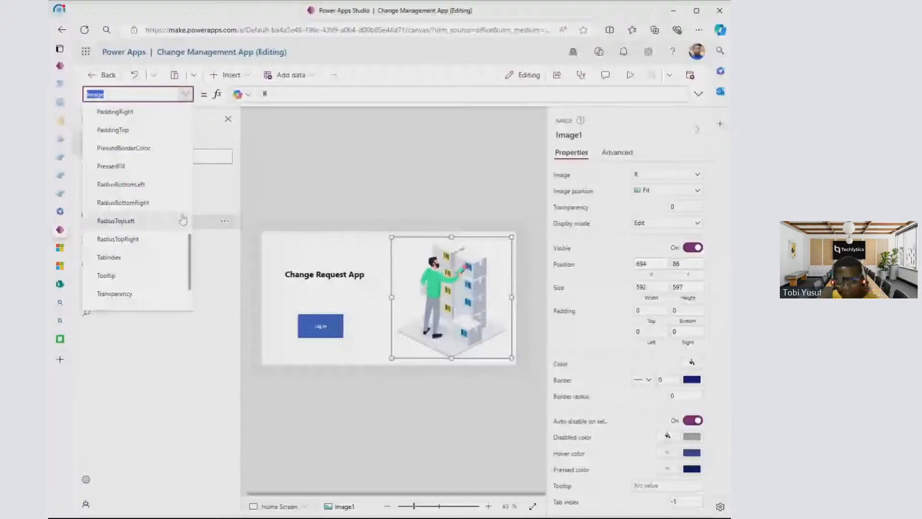
left_click(206, 206)
left_click(186, 94)
left_click(164, 230)
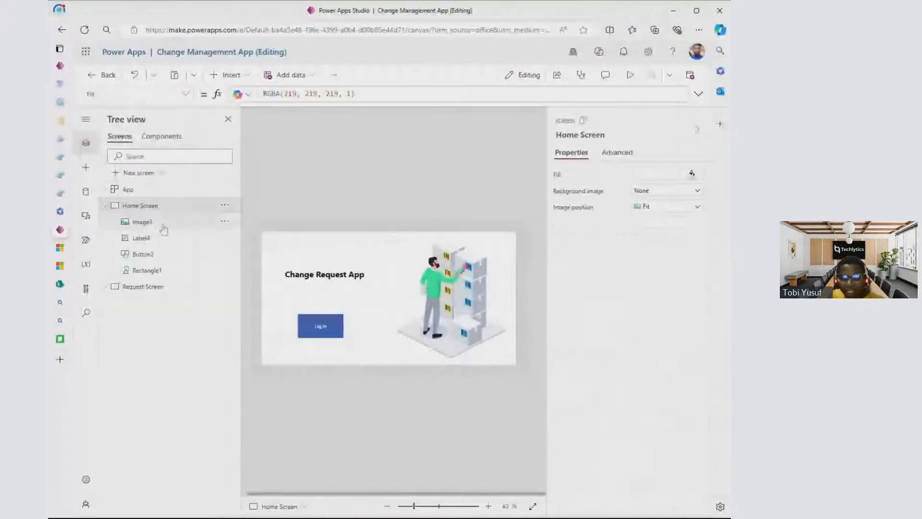
left_click(164, 229)
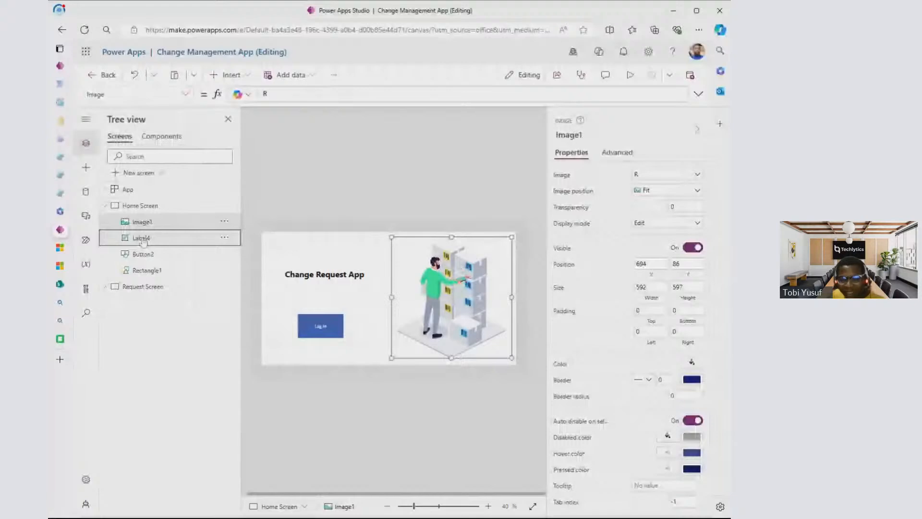
- Show the Size and Font formulas of the Change Request App label on the Home Screen and look through its other properties
left_click(142, 239)
left_click(186, 94)
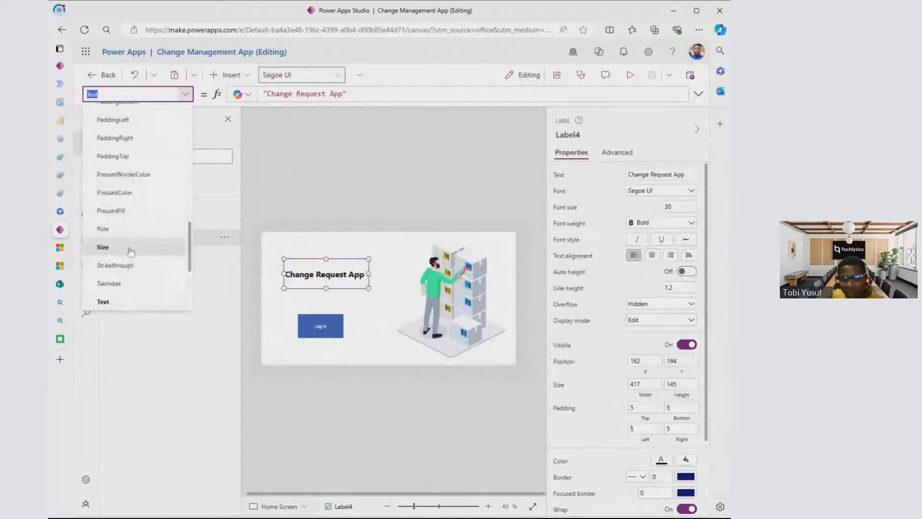
left_click(103, 246)
left_click(139, 95)
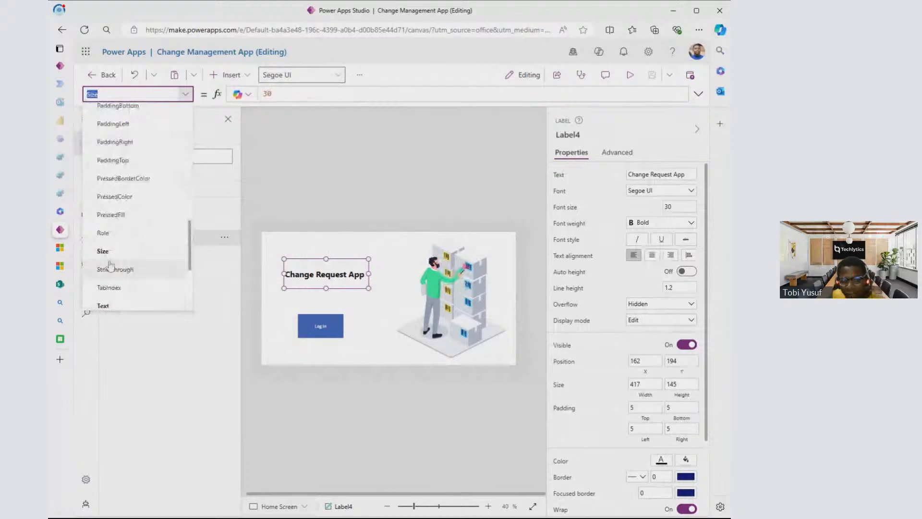
scroll(111, 230, "up", 5)
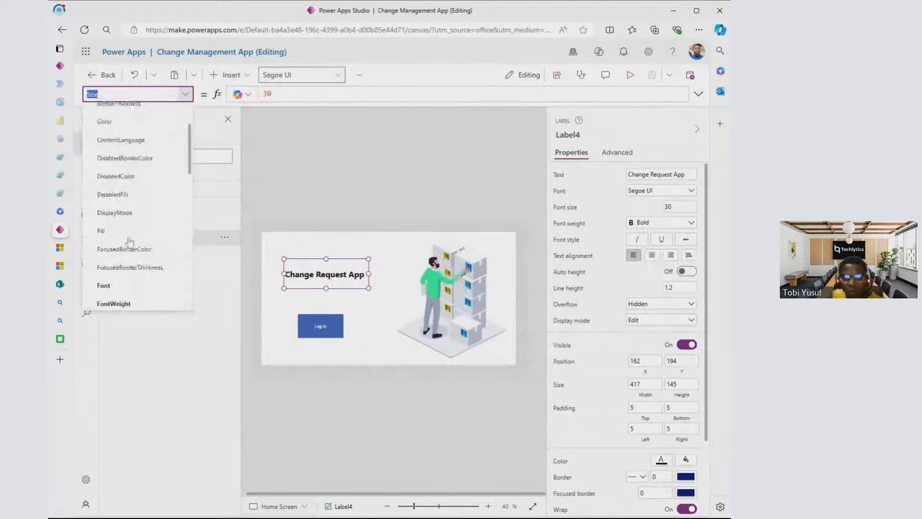
left_click(116, 211)
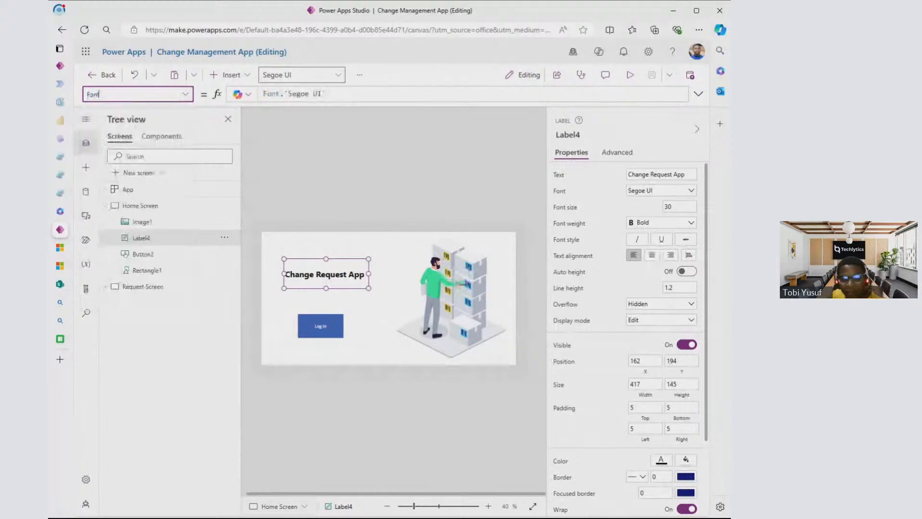
left_click(185, 95)
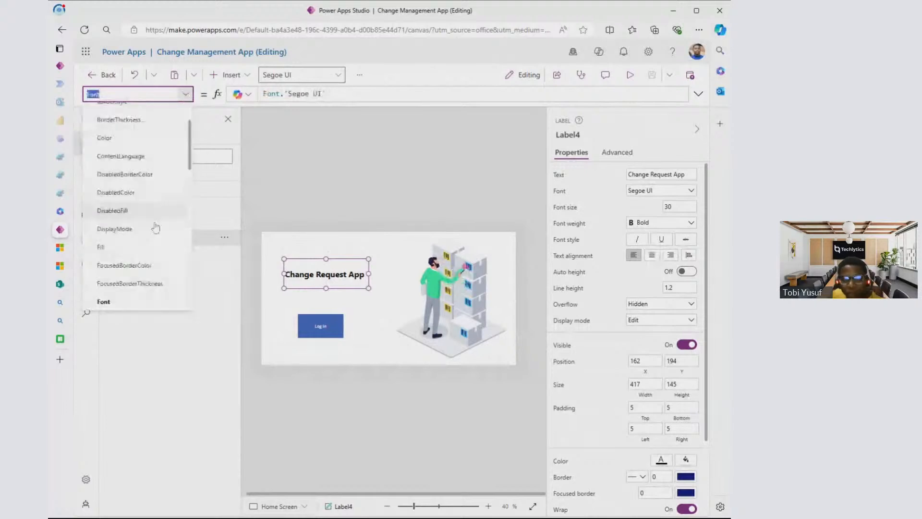
scroll(136, 272, "down", 1)
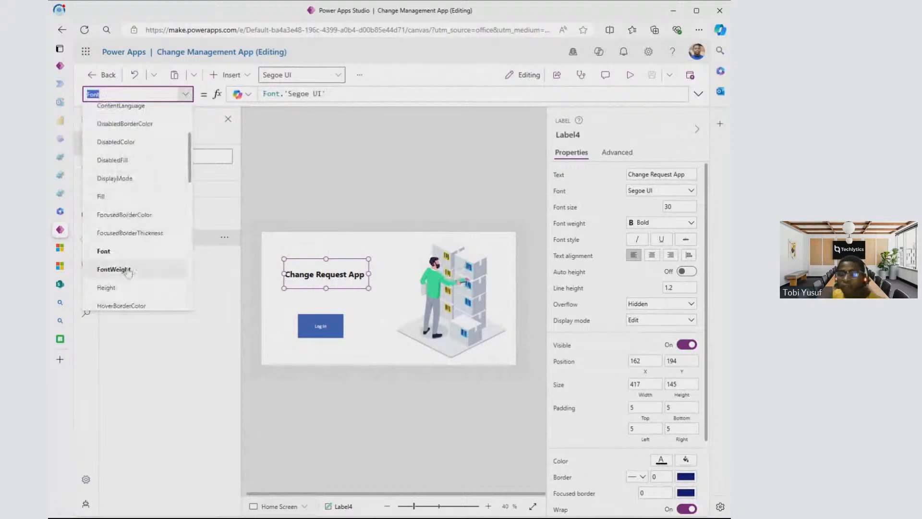
scroll(162, 248, "down", 1)
scroll(154, 231, "down", 1)
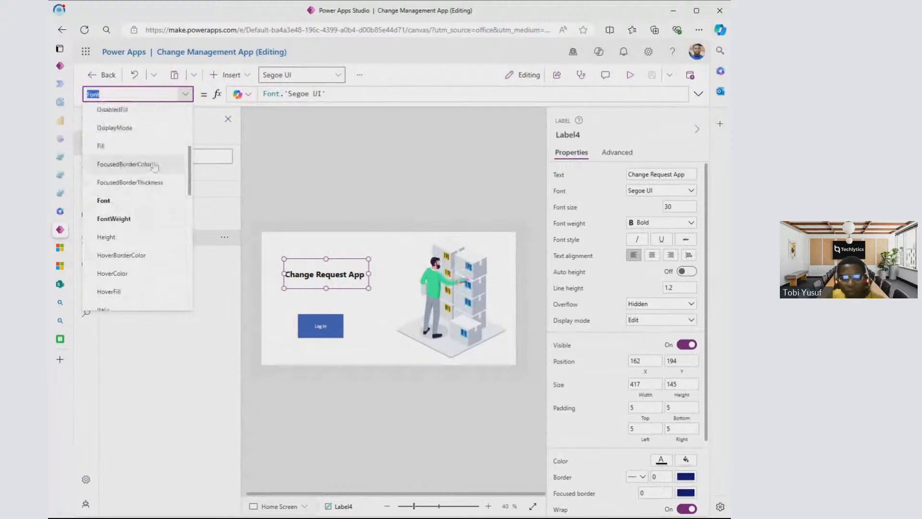
scroll(154, 166, "down", 8)
scroll(141, 222, "down", 2)
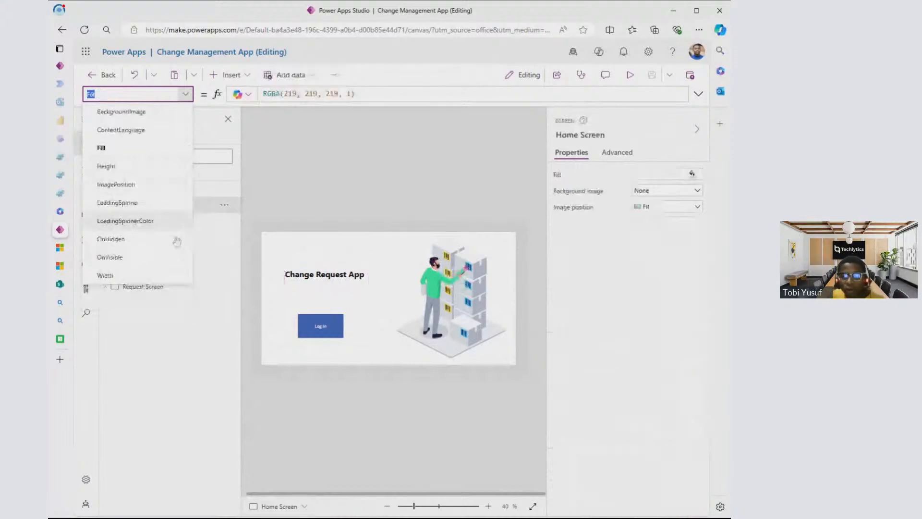
- Look through the Log In button's properties and show its OnSelect formula
left_click(321, 333)
left_click(321, 332)
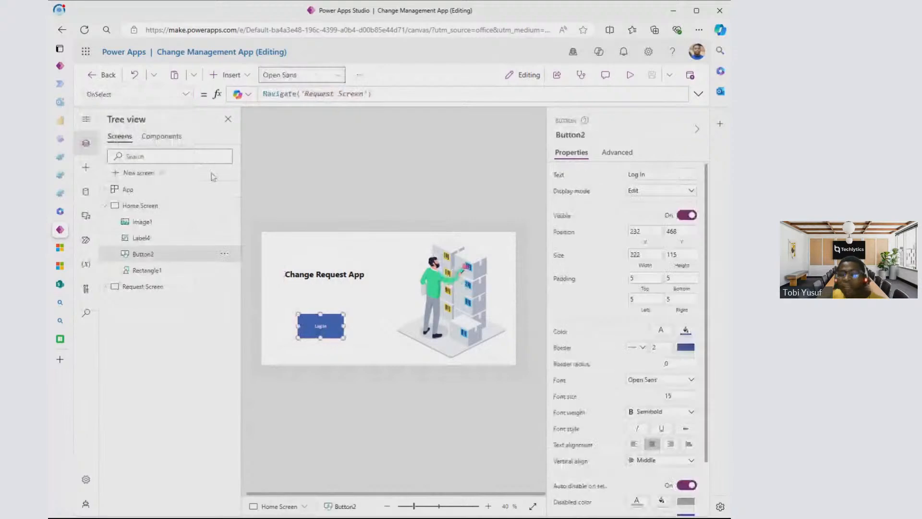
left_click(137, 93)
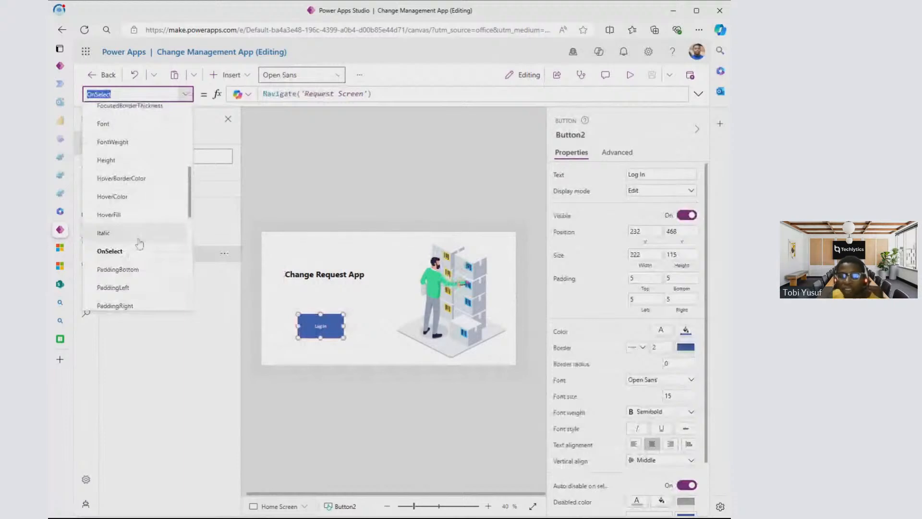
scroll(138, 210, "up", 1)
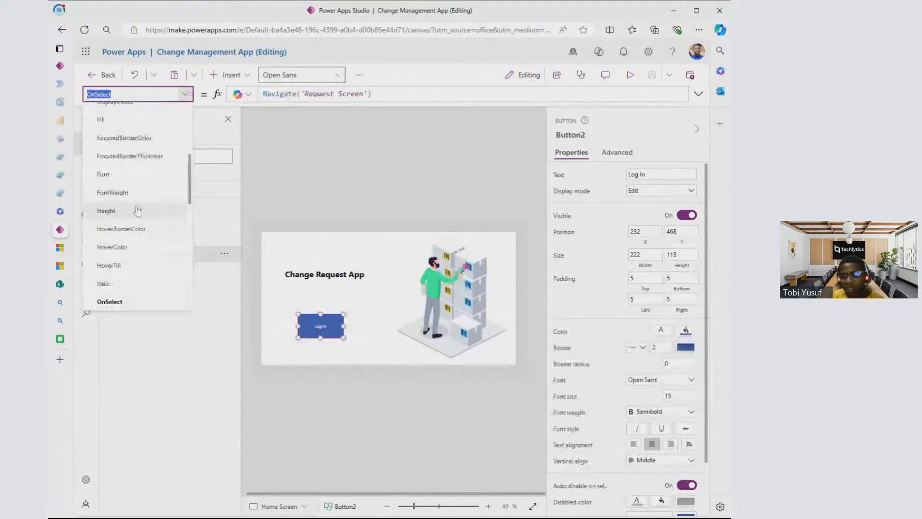
scroll(138, 211, "down", 2)
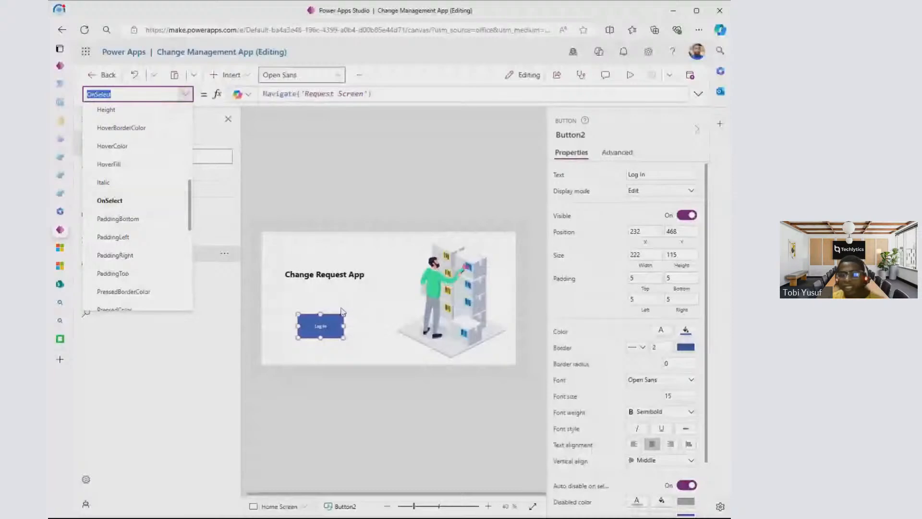
left_click(144, 199)
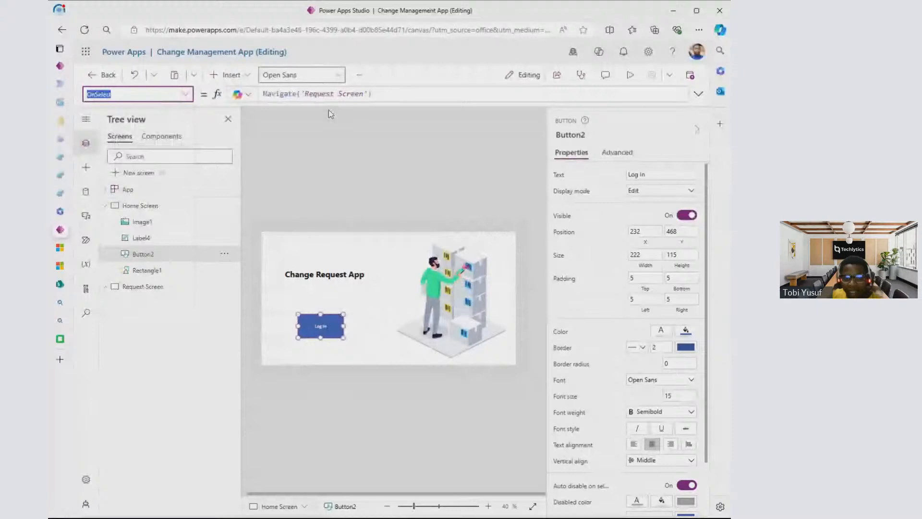
- Copy the OnSelect formula Navigate('Home Screen') from the Home icon on the Request Screen
left_click(137, 287)
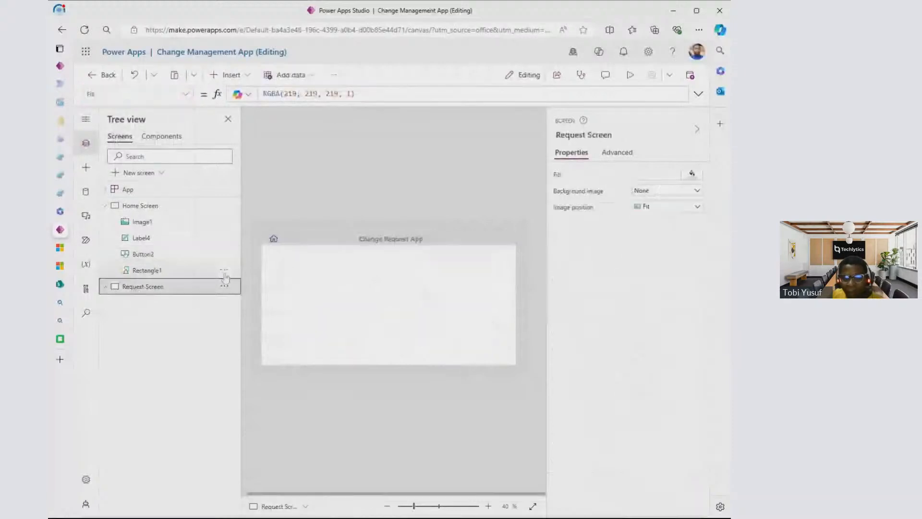
left_click(274, 239)
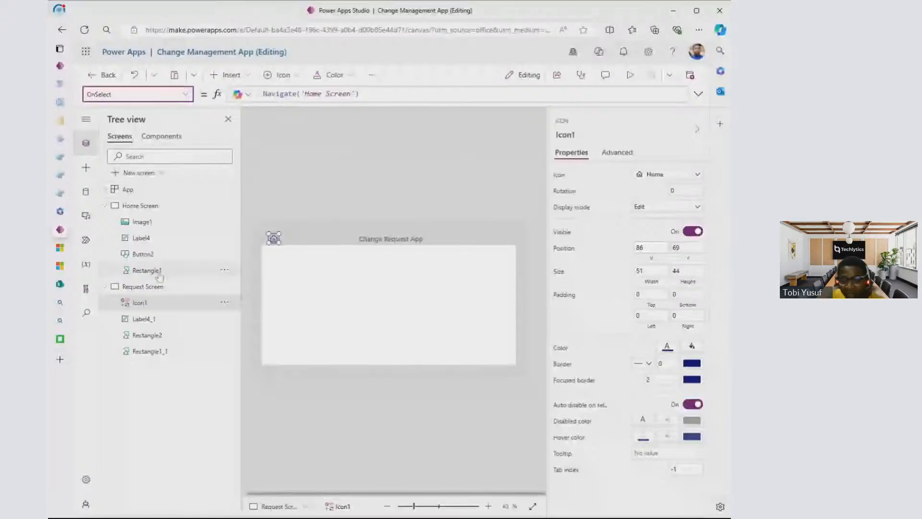
left_click(308, 293)
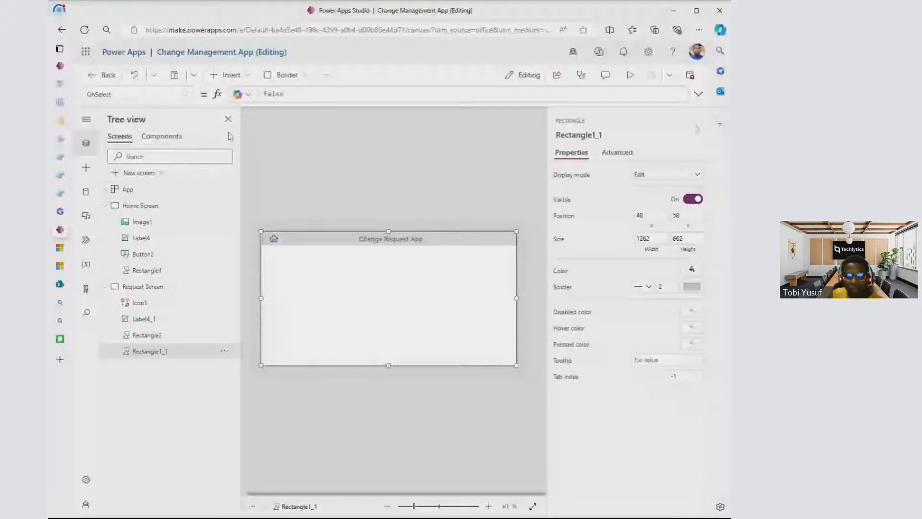
double_click(273, 239)
key("ctrl+c")
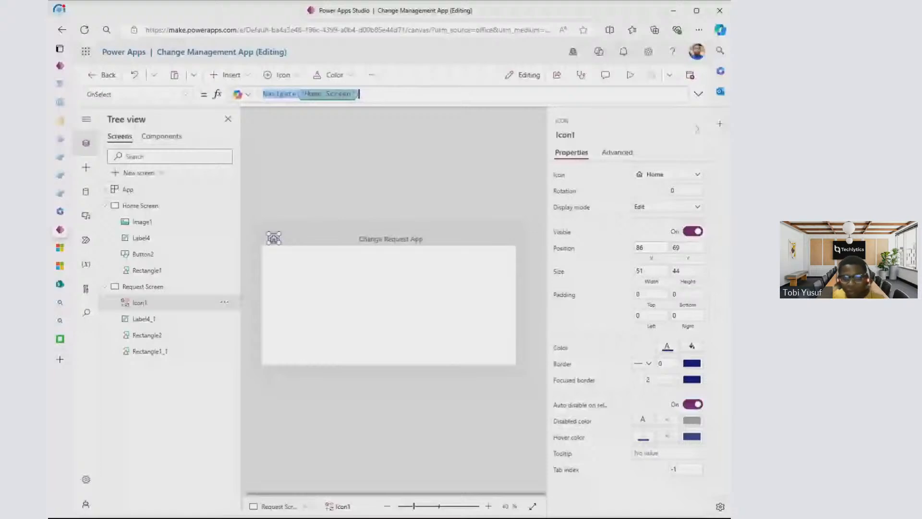
- Set the OnSelect property of the large white rectangle on the Request Screen to Navigate('Home Screen')
left_click(327, 283)
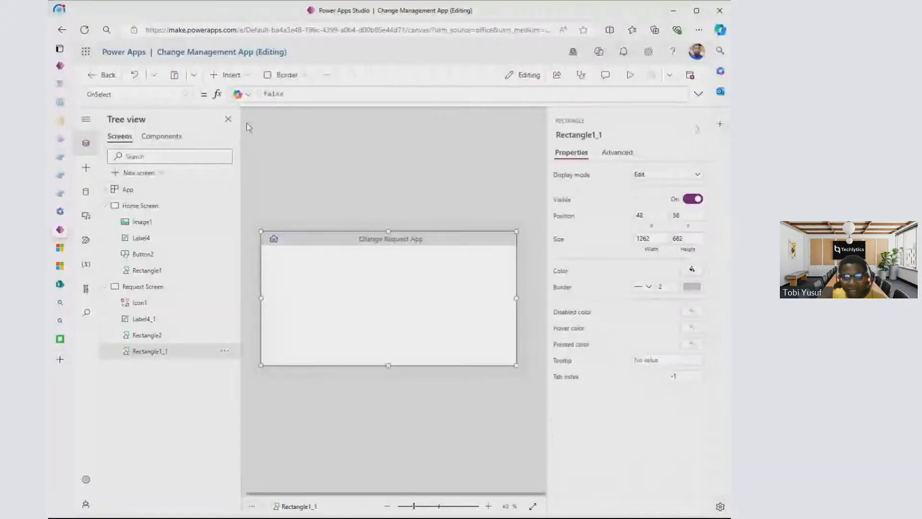
left_click(186, 95)
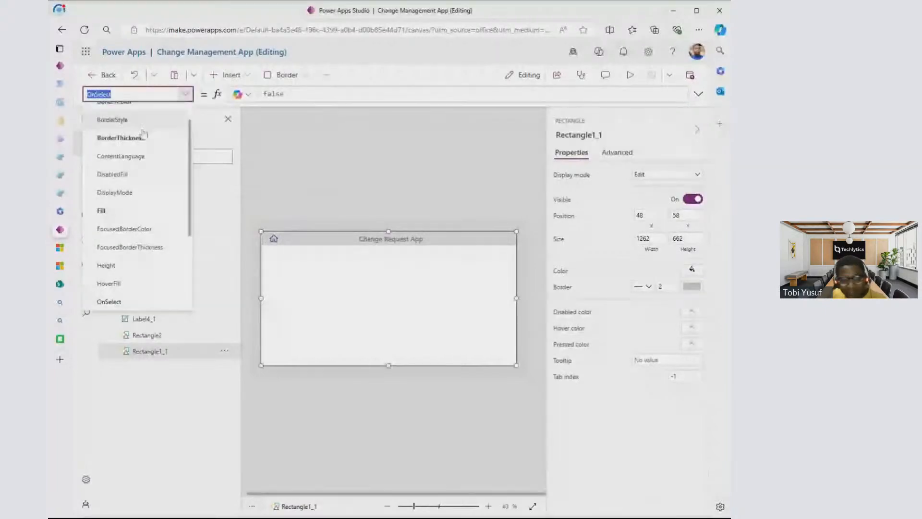
scroll(131, 191, "down", 3)
scroll(129, 185, "up", 3)
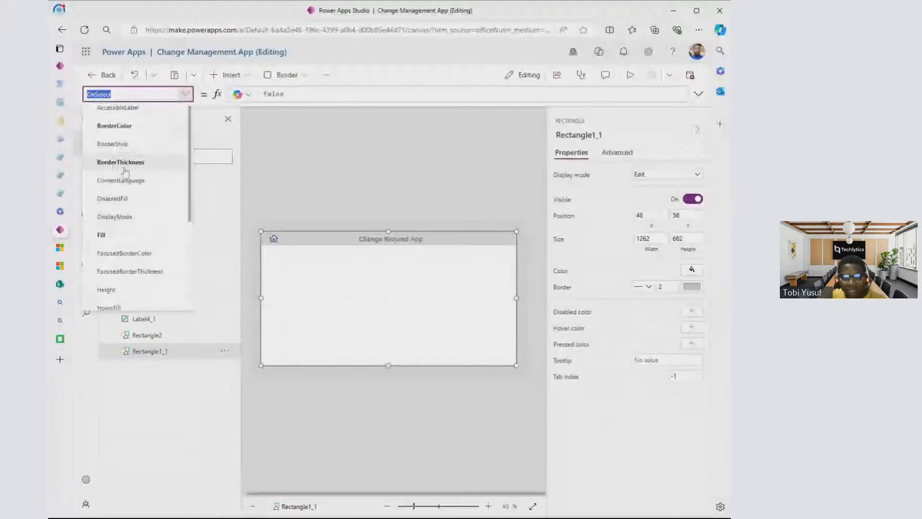
left_click(125, 227)
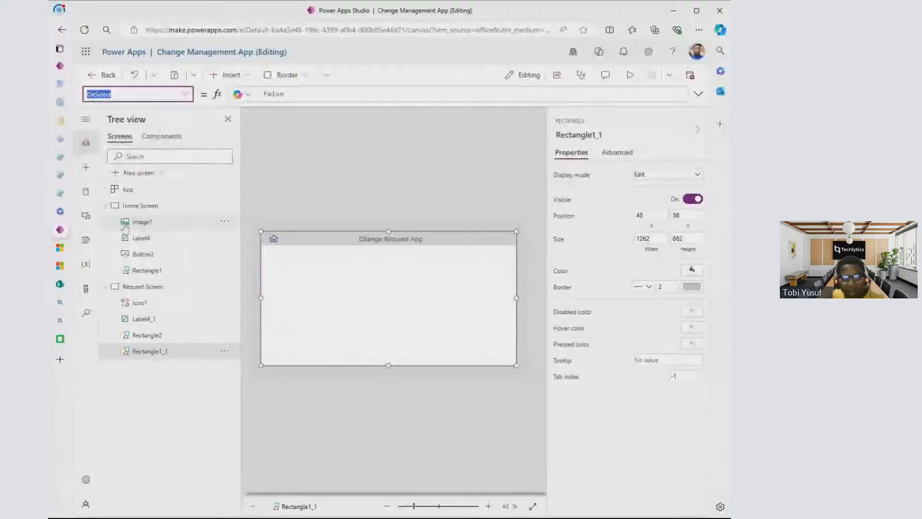
left_click(291, 94)
key("ctrl+v")
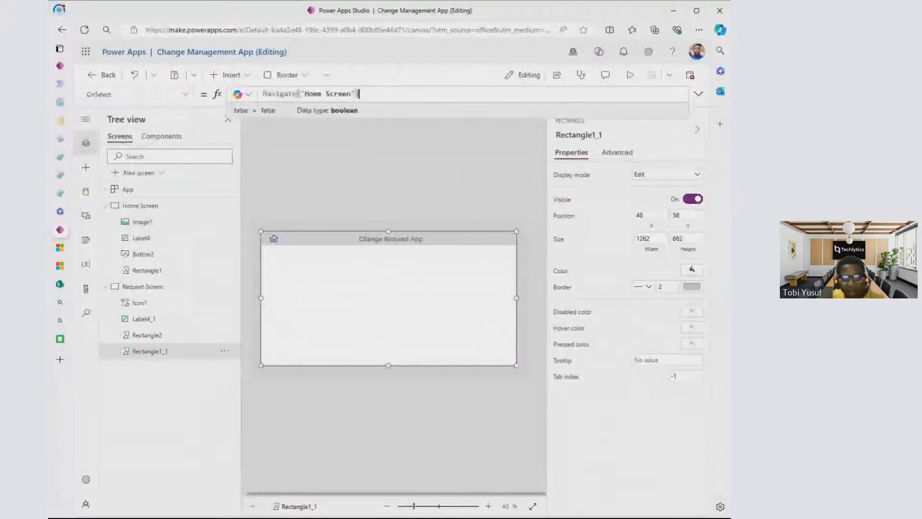
left_click(619, 111)
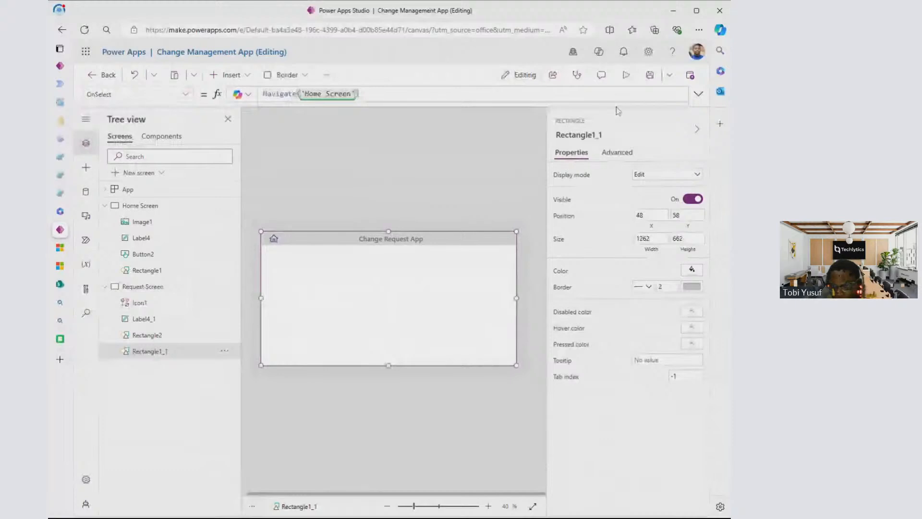
- Preview the app and test navigation with the Home icon on the Request Screen and the Log In button on the Home Screen
left_click(626, 75)
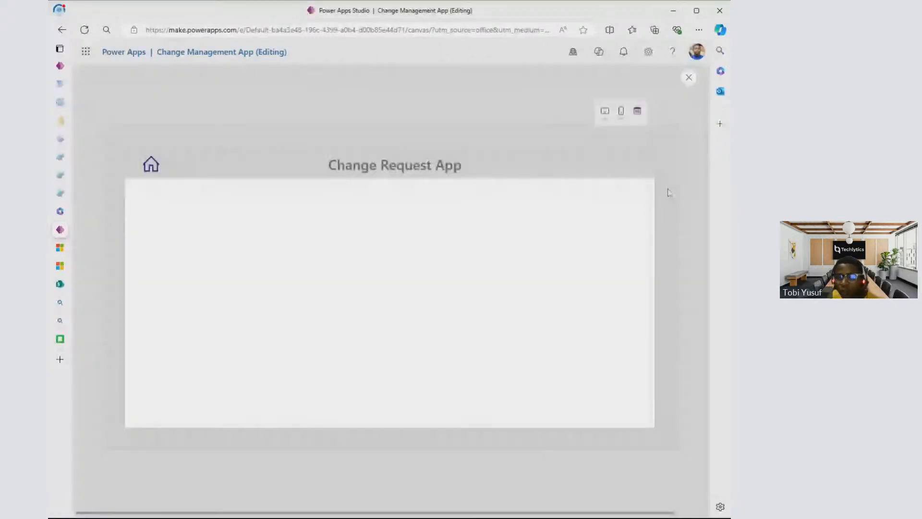
left_click(152, 166)
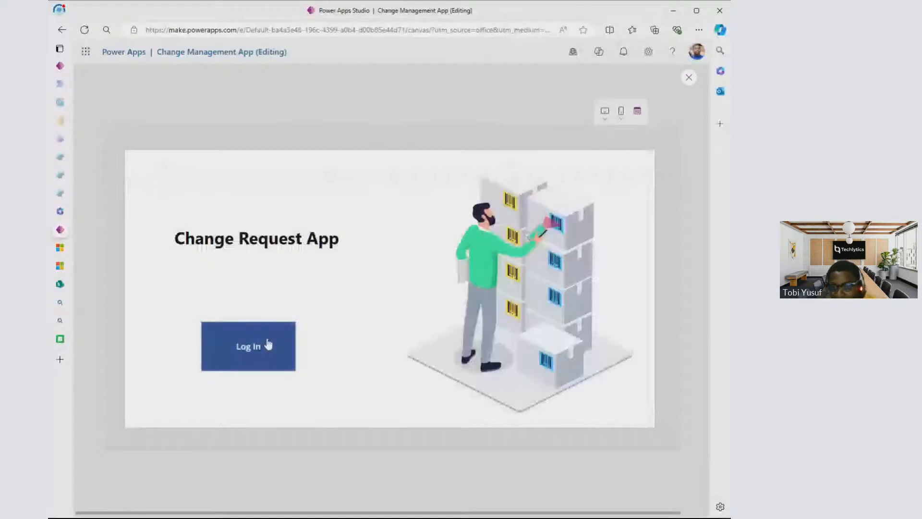
left_click(246, 365)
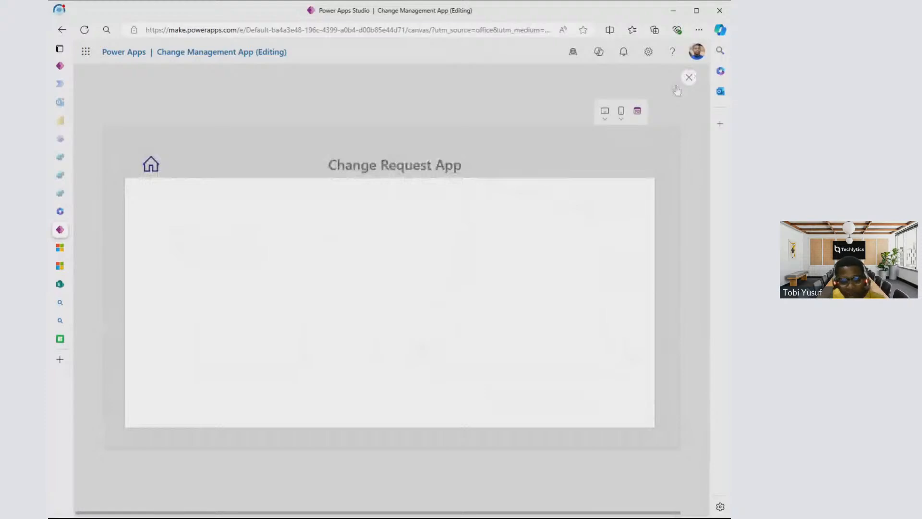
left_click(688, 77)
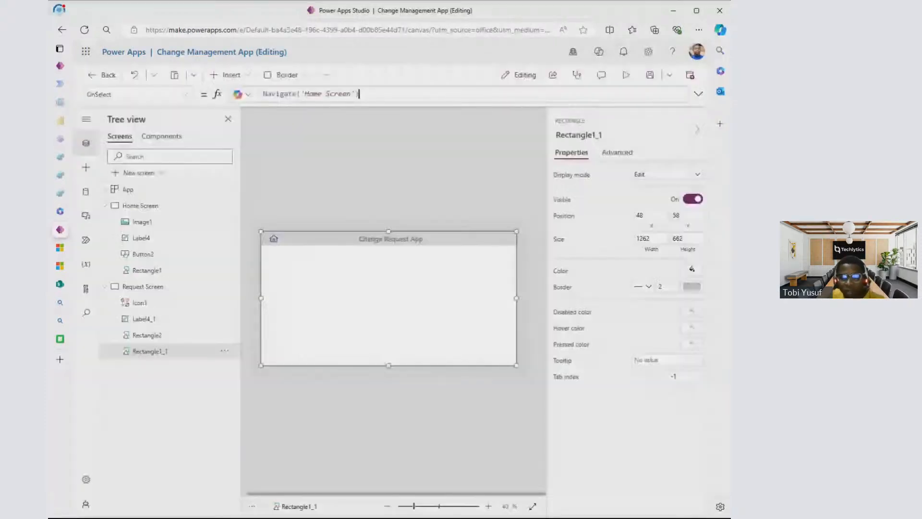
- Set the OnSelect property of the large white rectangle on the Request Screen to false
key("ctrl+a")
key("BackSpace")
type("fal")
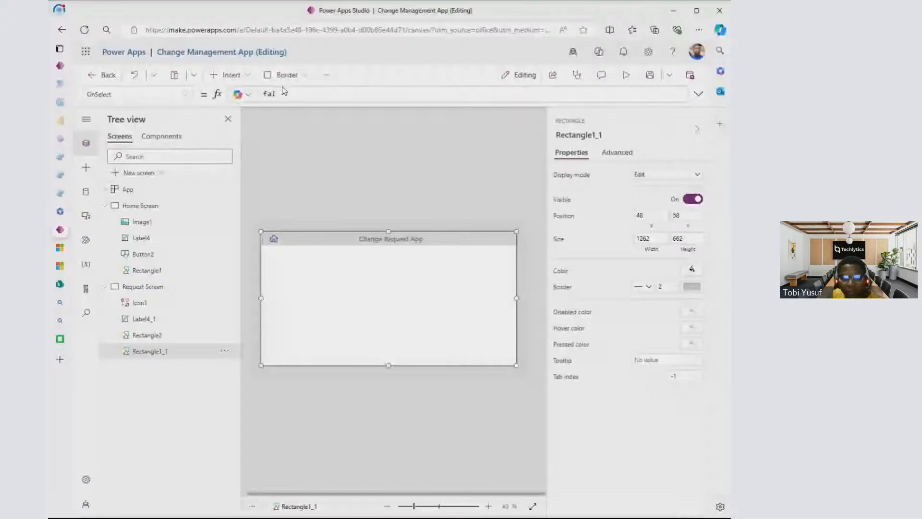
type("se")
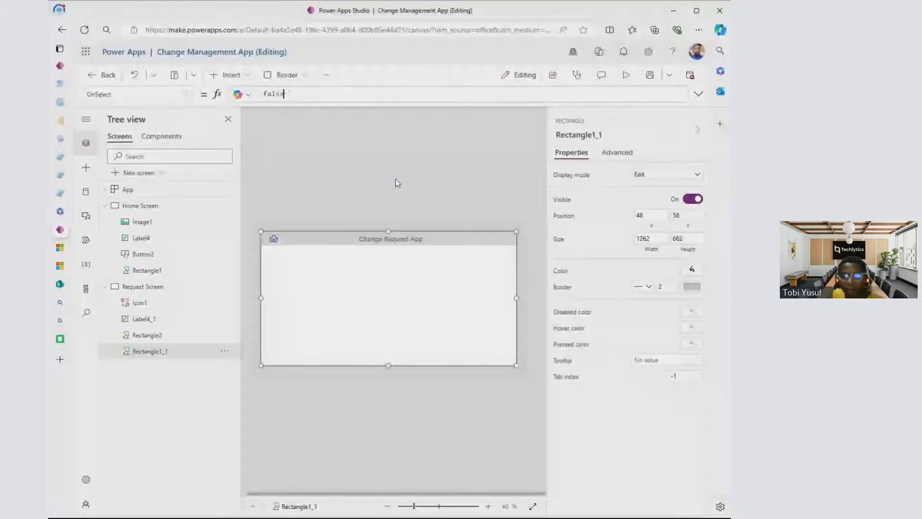
left_click(398, 182)
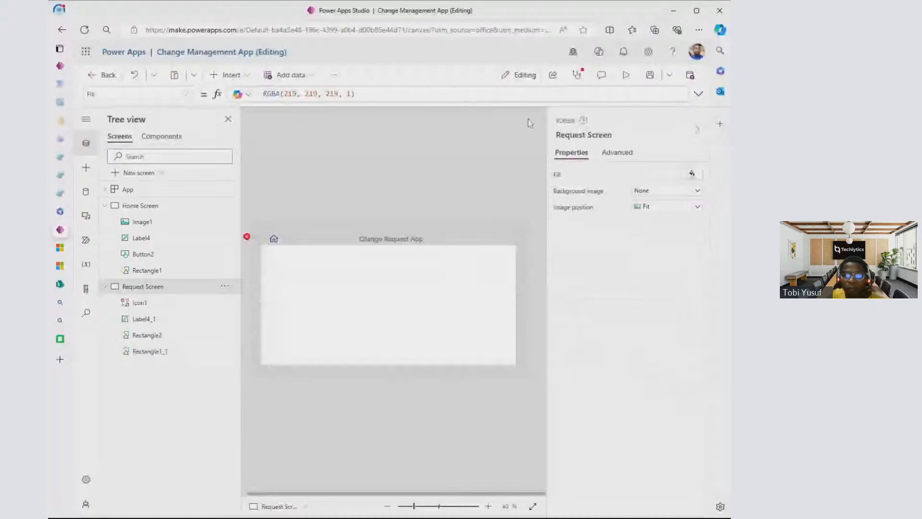
- Preview the Request Screen and look through the properties available for its large white rectangle
left_click(626, 75)
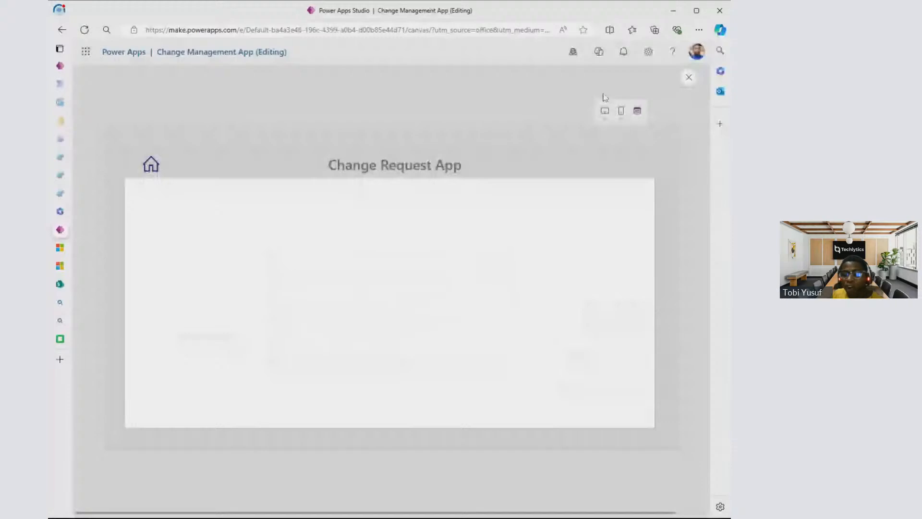
key("Escape")
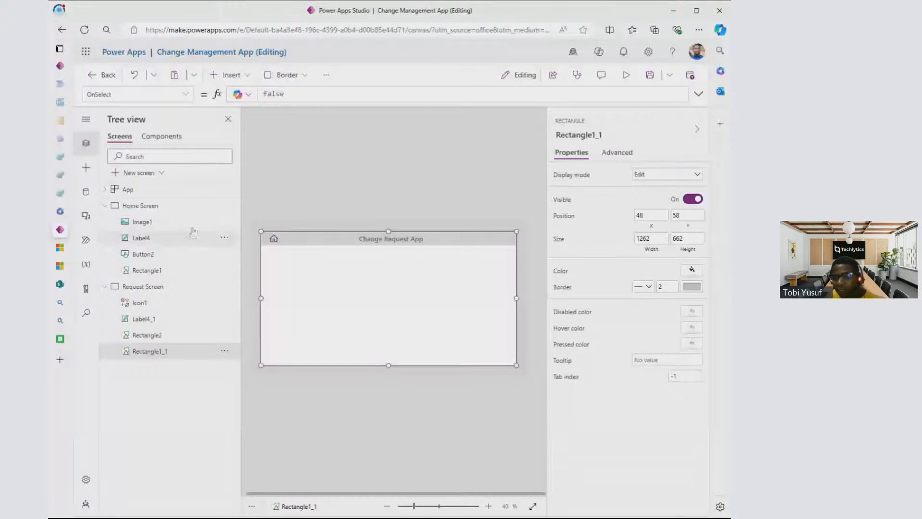
left_click(186, 95)
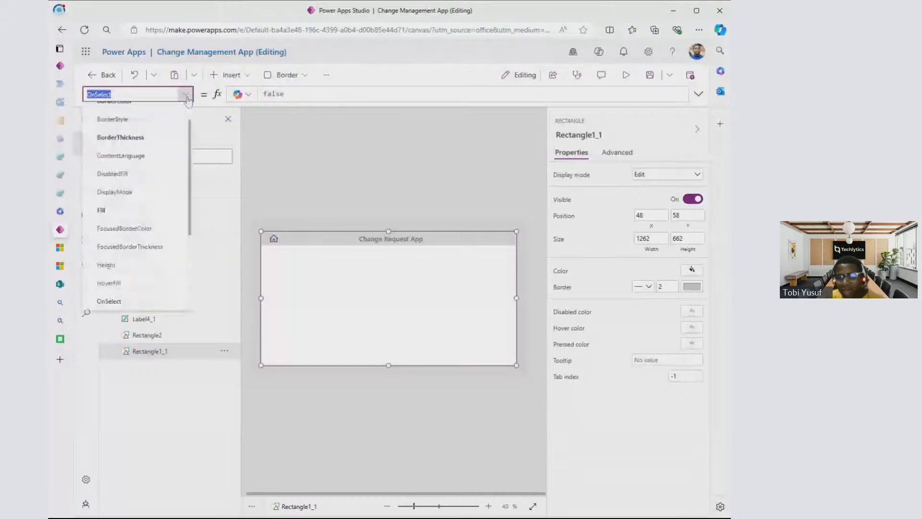
scroll(141, 232, "down", 3)
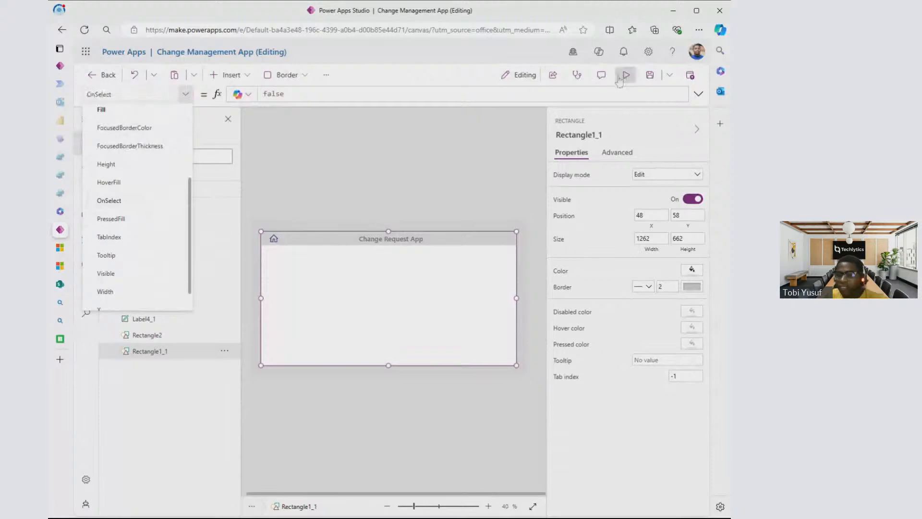
left_click(625, 76)
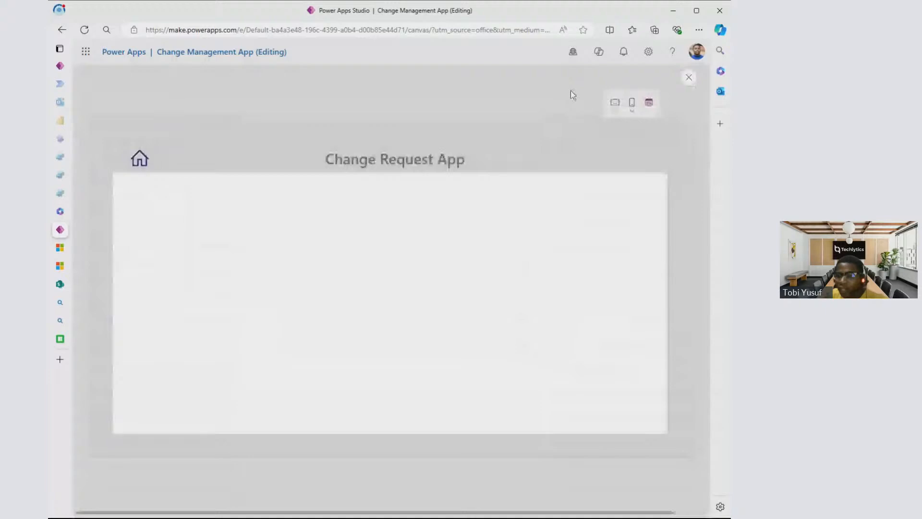
left_click(689, 78)
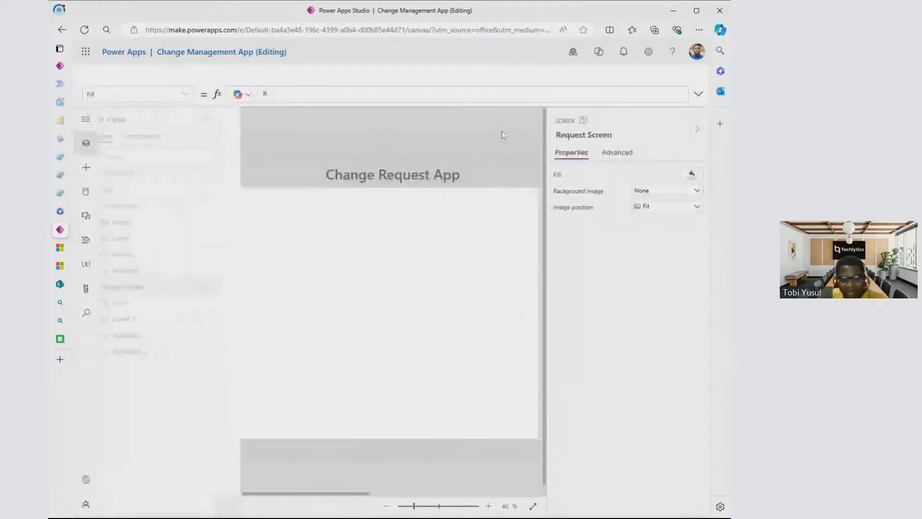
- Show the OnSelect formula of the Change Request App label on the Request Screen and preview the app
left_click(429, 236)
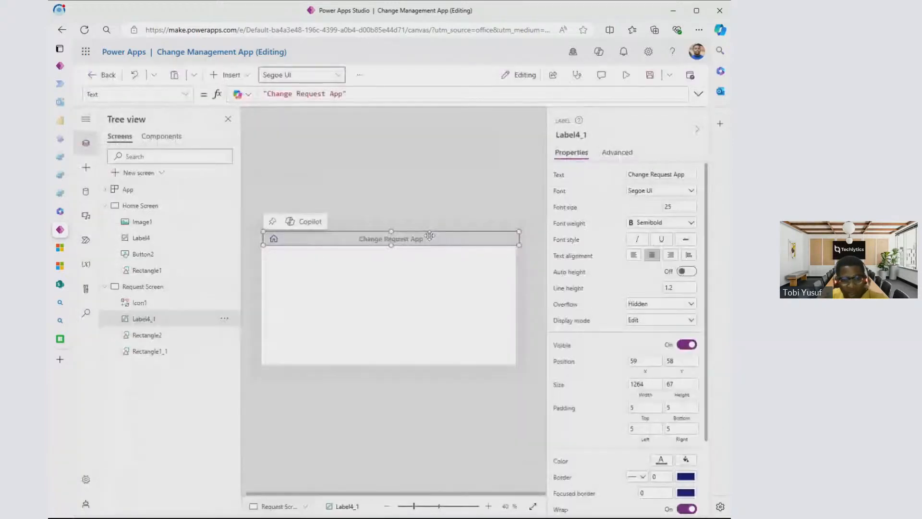
left_click(185, 94)
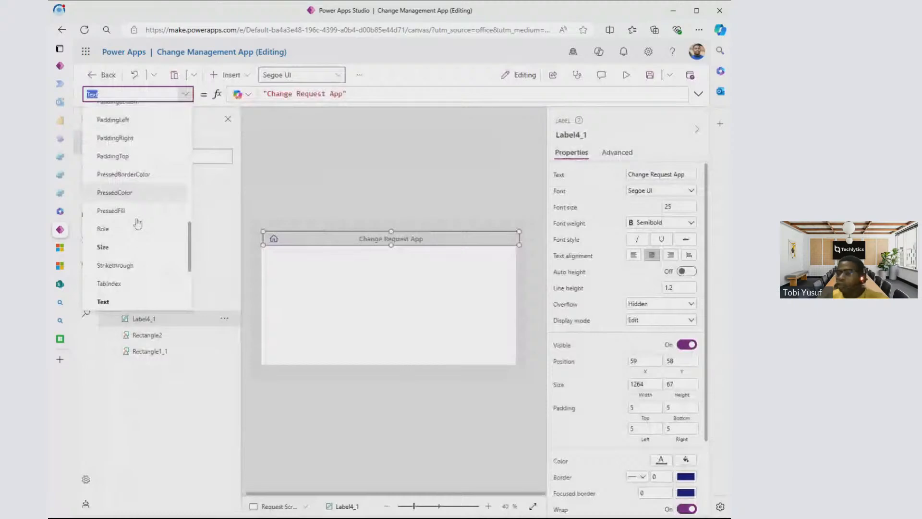
scroll(127, 159, "up", 1)
left_click(111, 116)
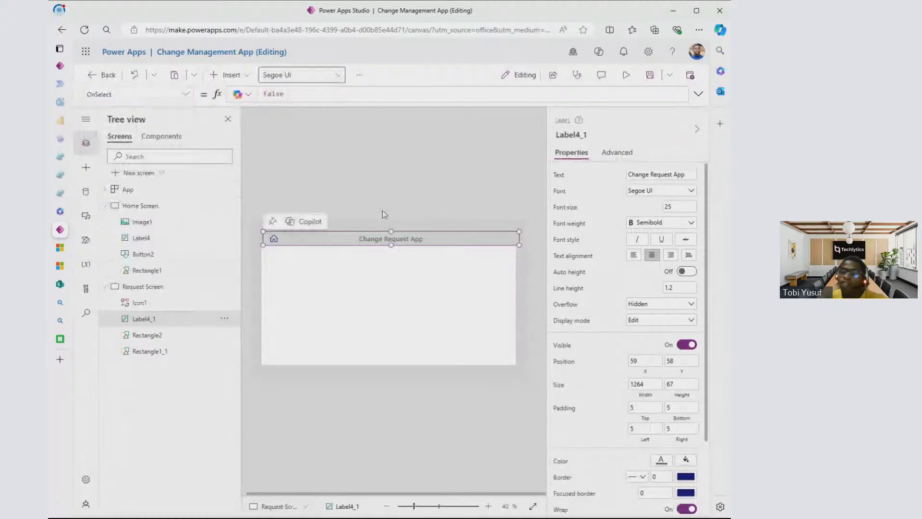
left_click(626, 74)
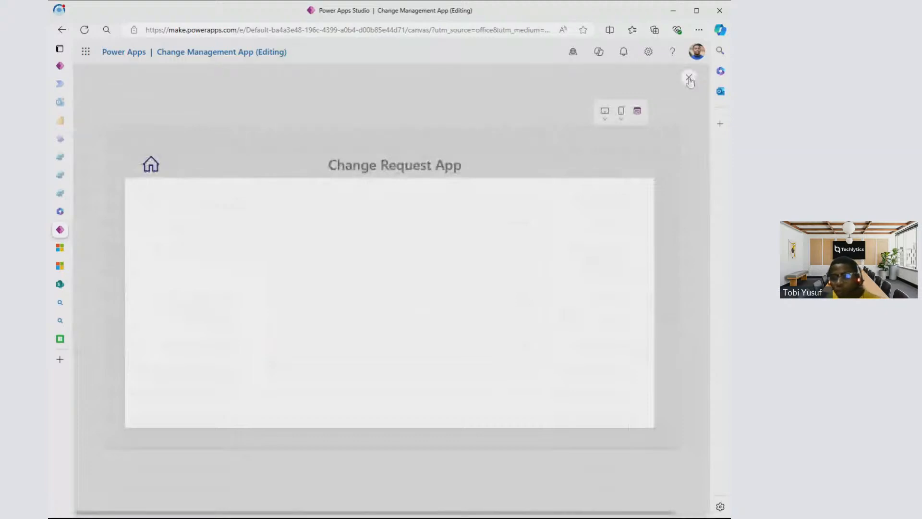
left_click(690, 79)
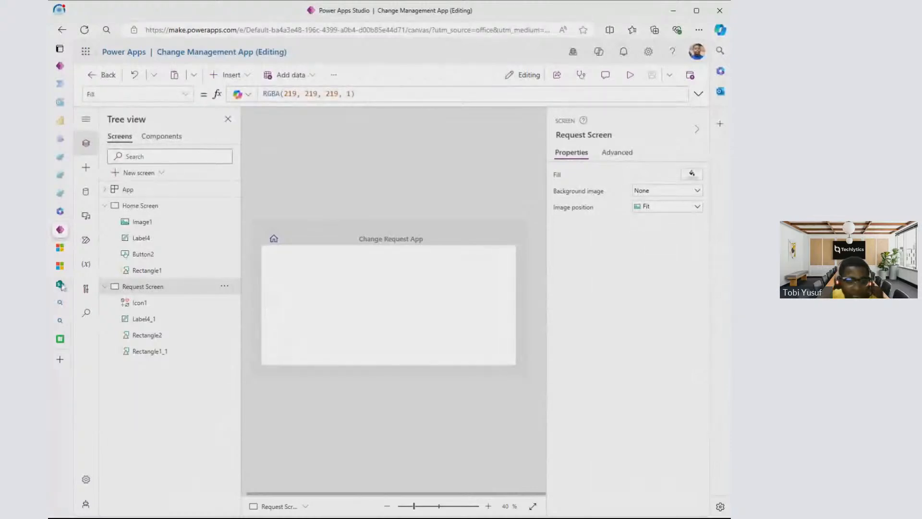
- Switch to the Microsoft Learn article on the Back and Navigate functions and review the Back section and syntax
mouse_move(64, 283)
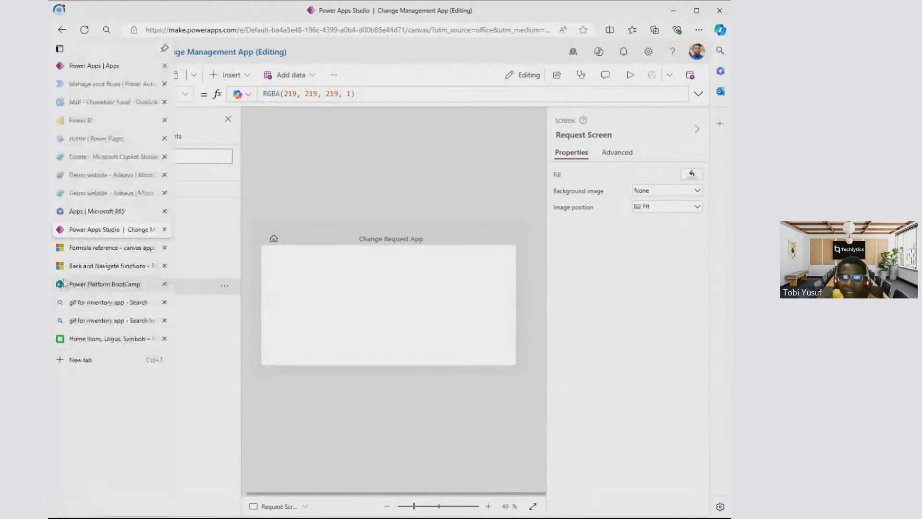
left_click(60, 266)
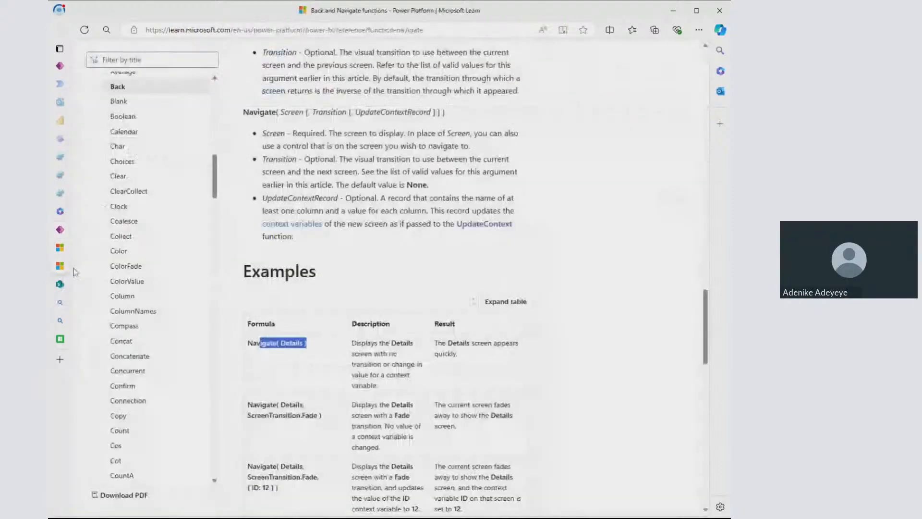
scroll(335, 214, "up", 7)
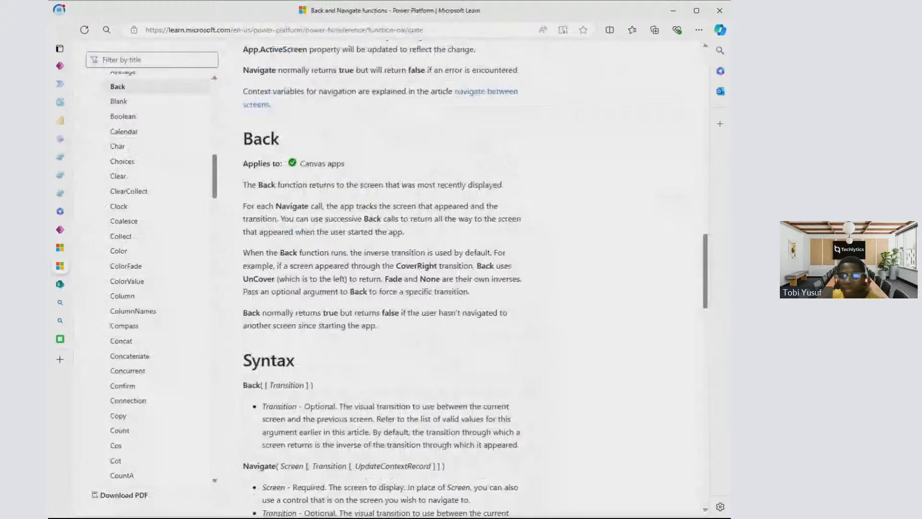
- Browse the alphabetical function list in the canvas apps formula reference on Microsoft Learn
left_click(60, 248)
scroll(334, 215, "up", 5)
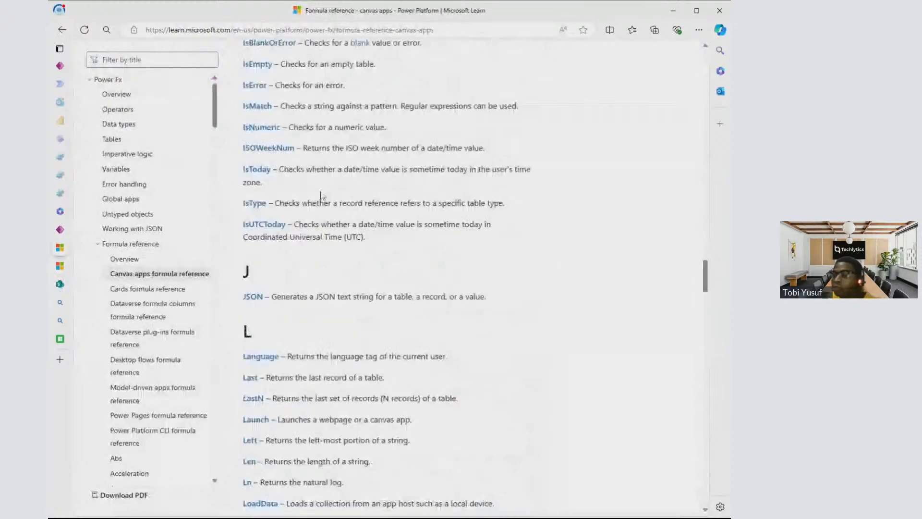
scroll(321, 199, "up", 10)
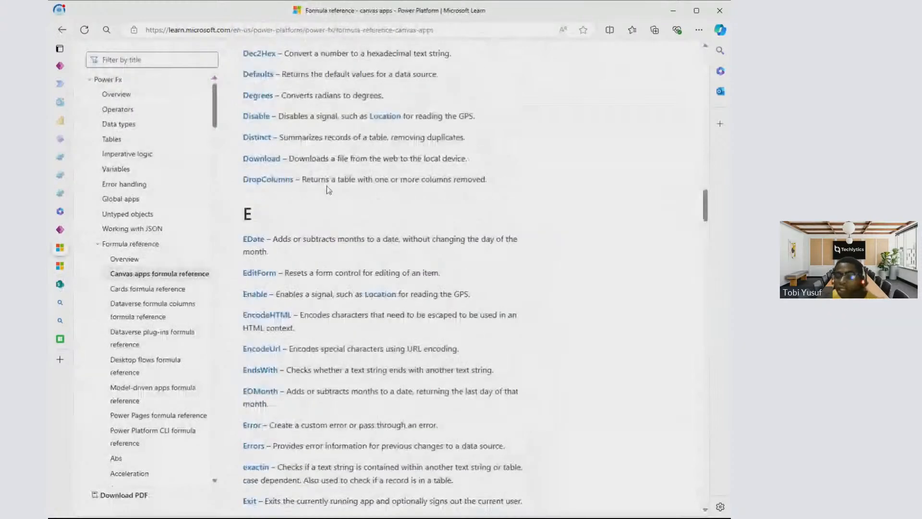
scroll(328, 190, "up", 10)
scroll(380, 279, "down", 8)
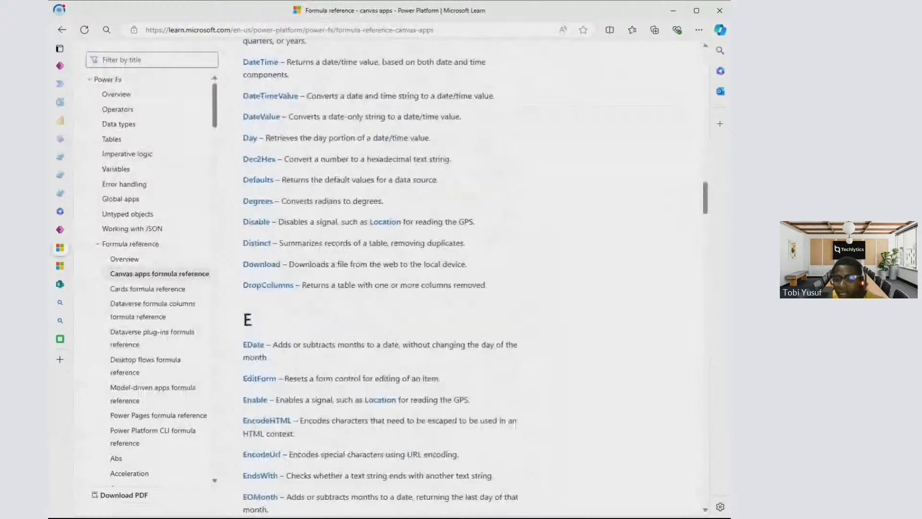
scroll(326, 248, "down", 10)
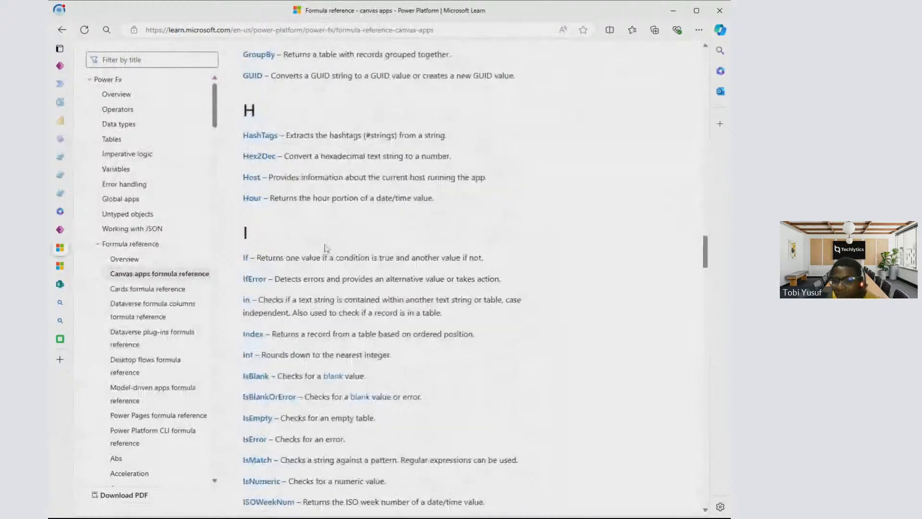
scroll(326, 249, "down", 10)
scroll(257, 174, "down", 8)
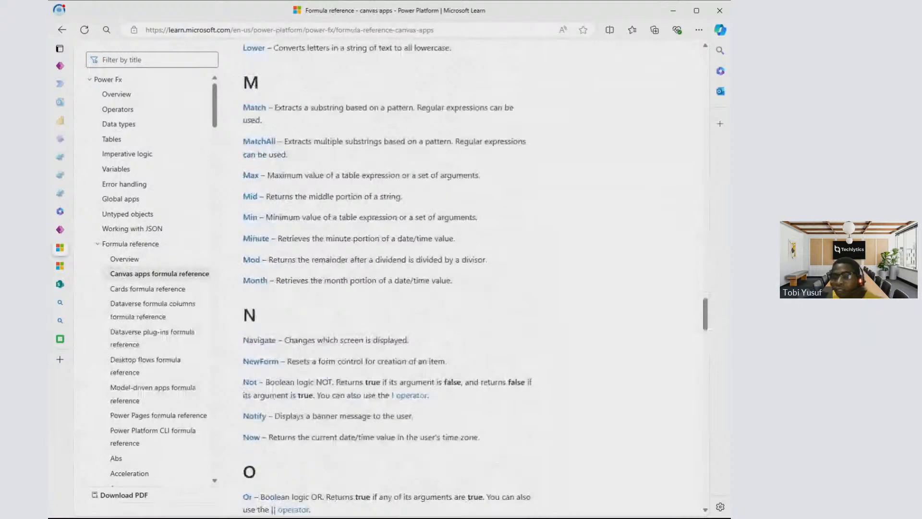
scroll(591, 167, "up", 20)
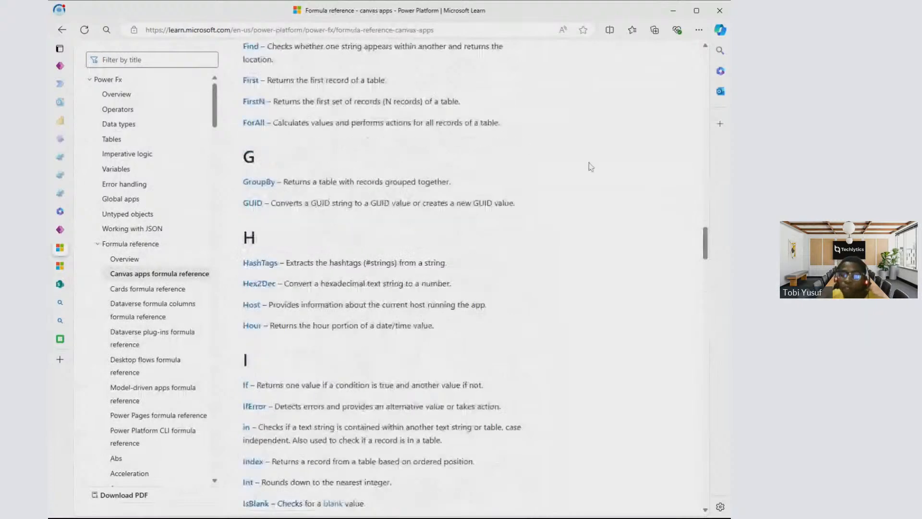
scroll(528, 101, "up", 10)
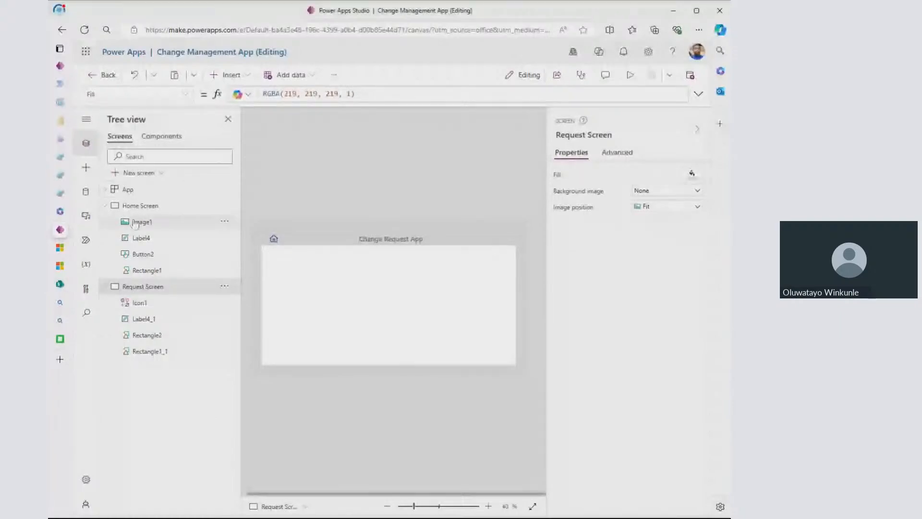
- Show the Home Screen of the Change Management App in Power Apps Studio
left_click(156, 208)
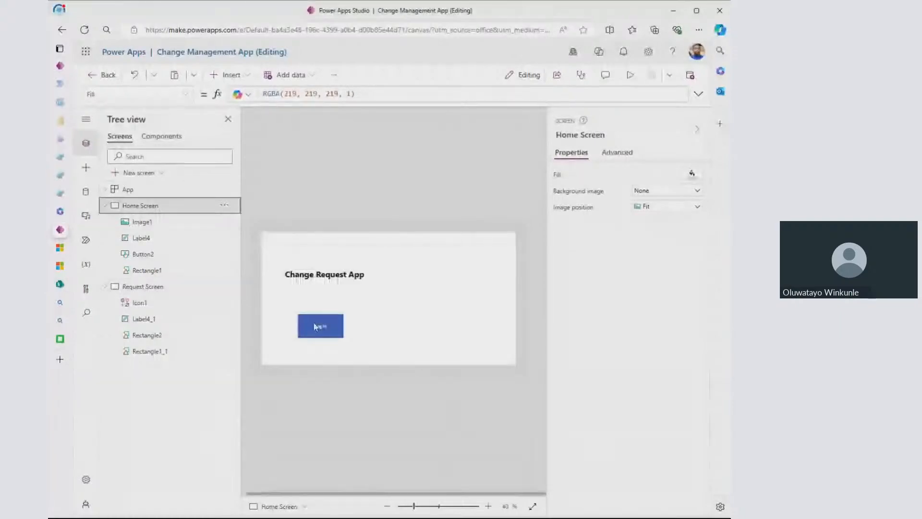